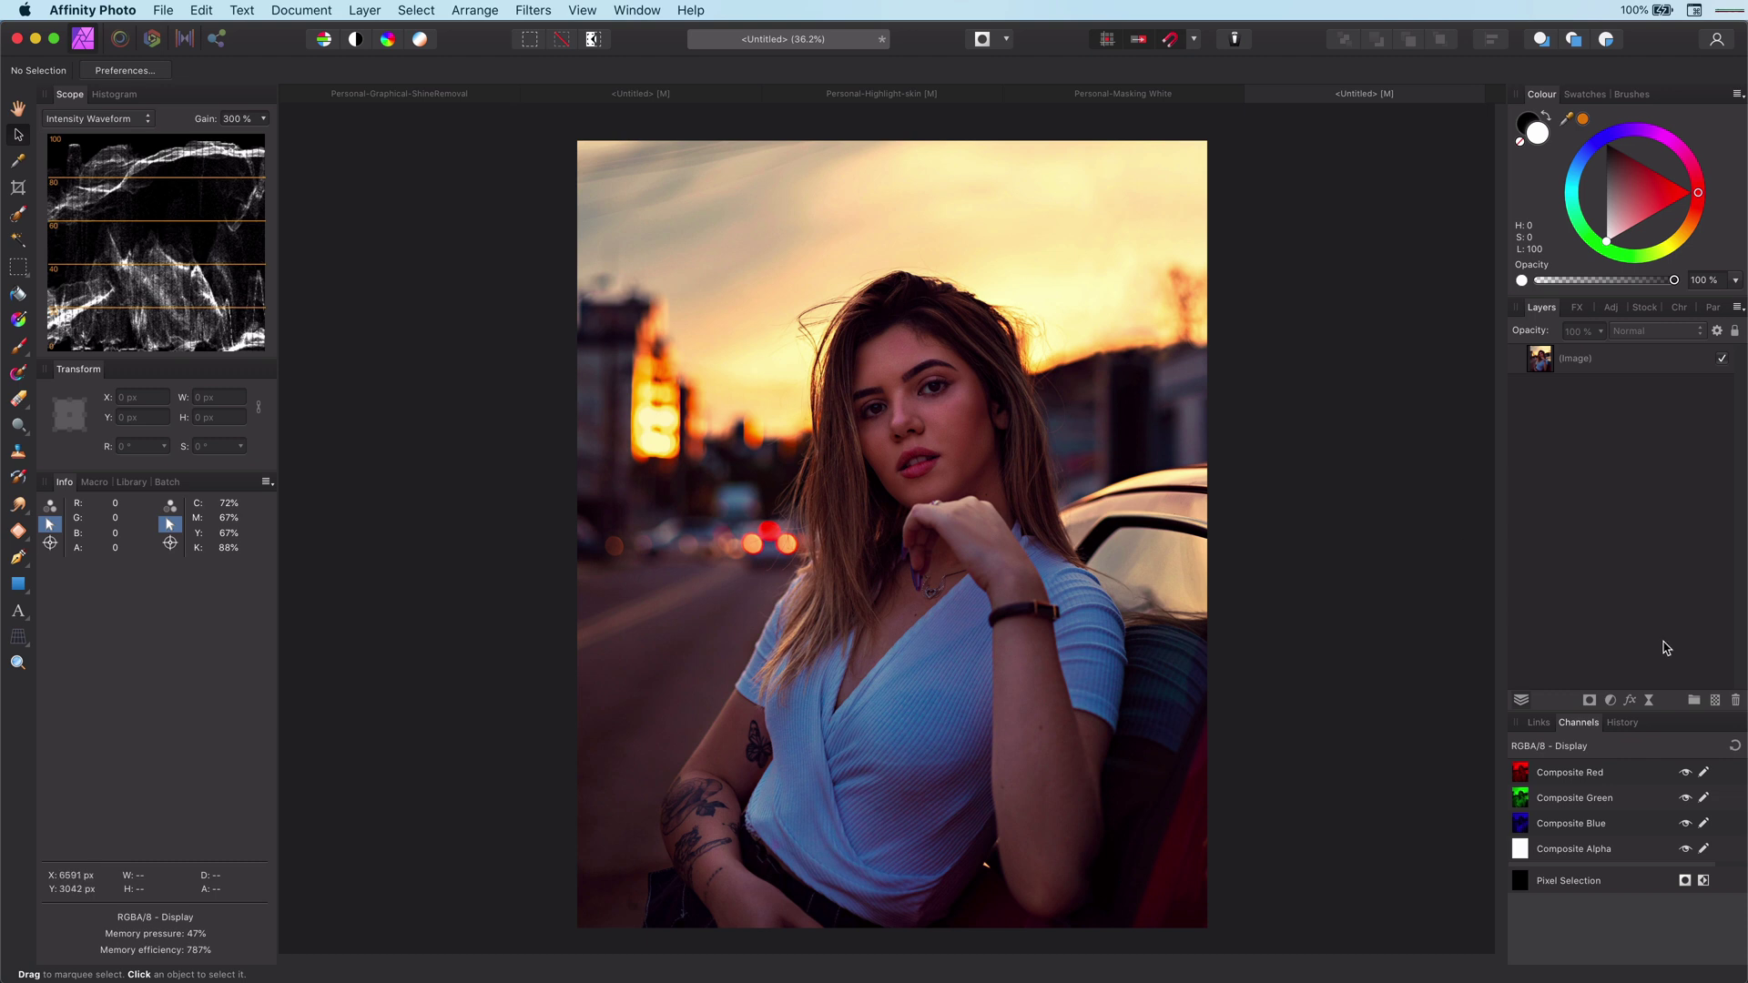
Add an HSL adjustment above the photo and set its red range by sampling the skin on the woman's face.
click(1611, 703)
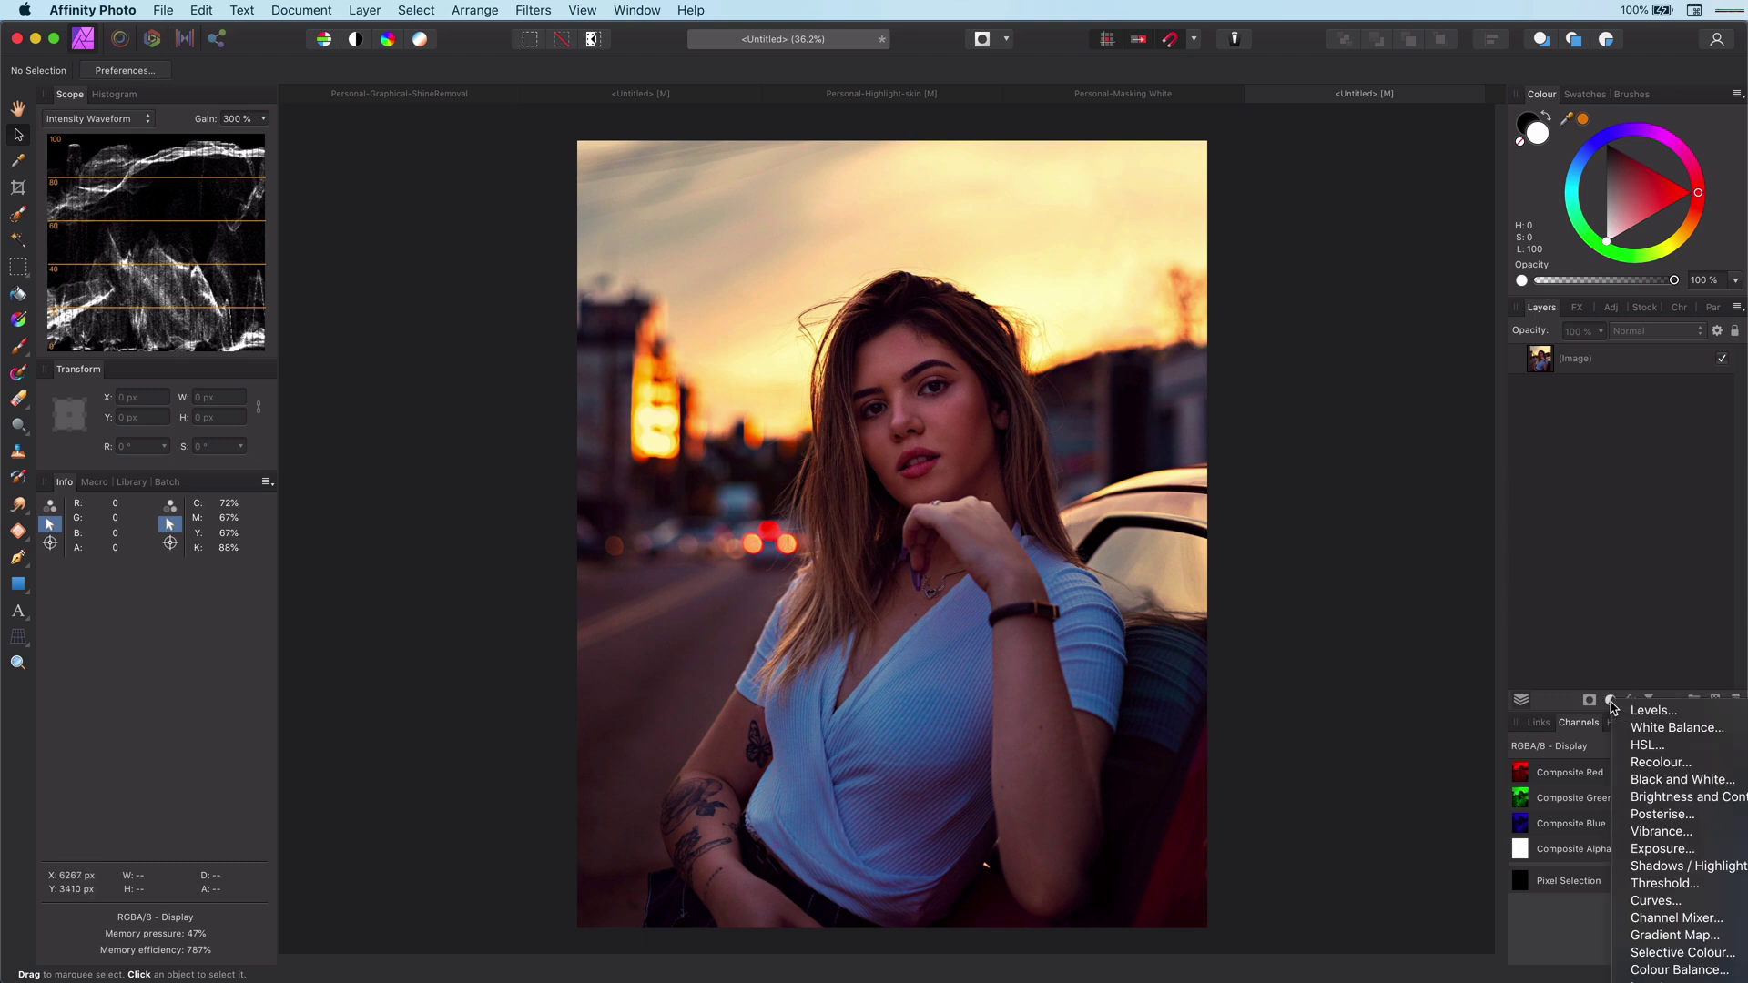
click(1637, 746)
drag(1547, 514, 1541, 529)
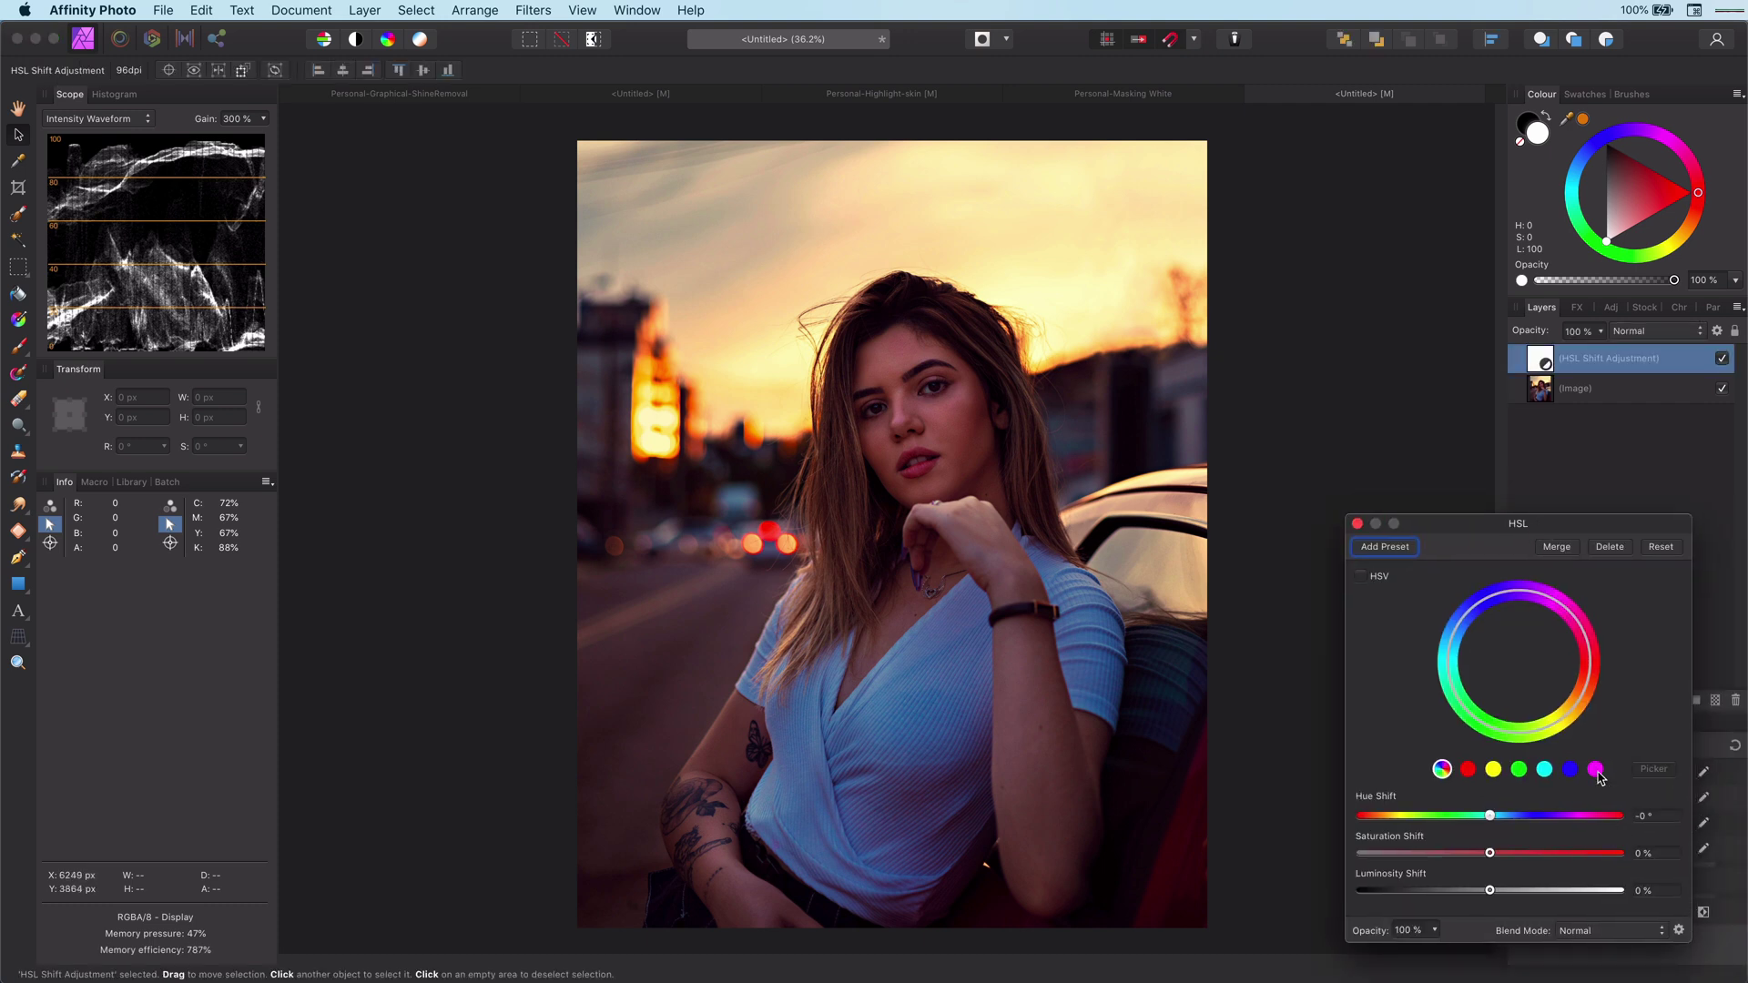
click(1467, 769)
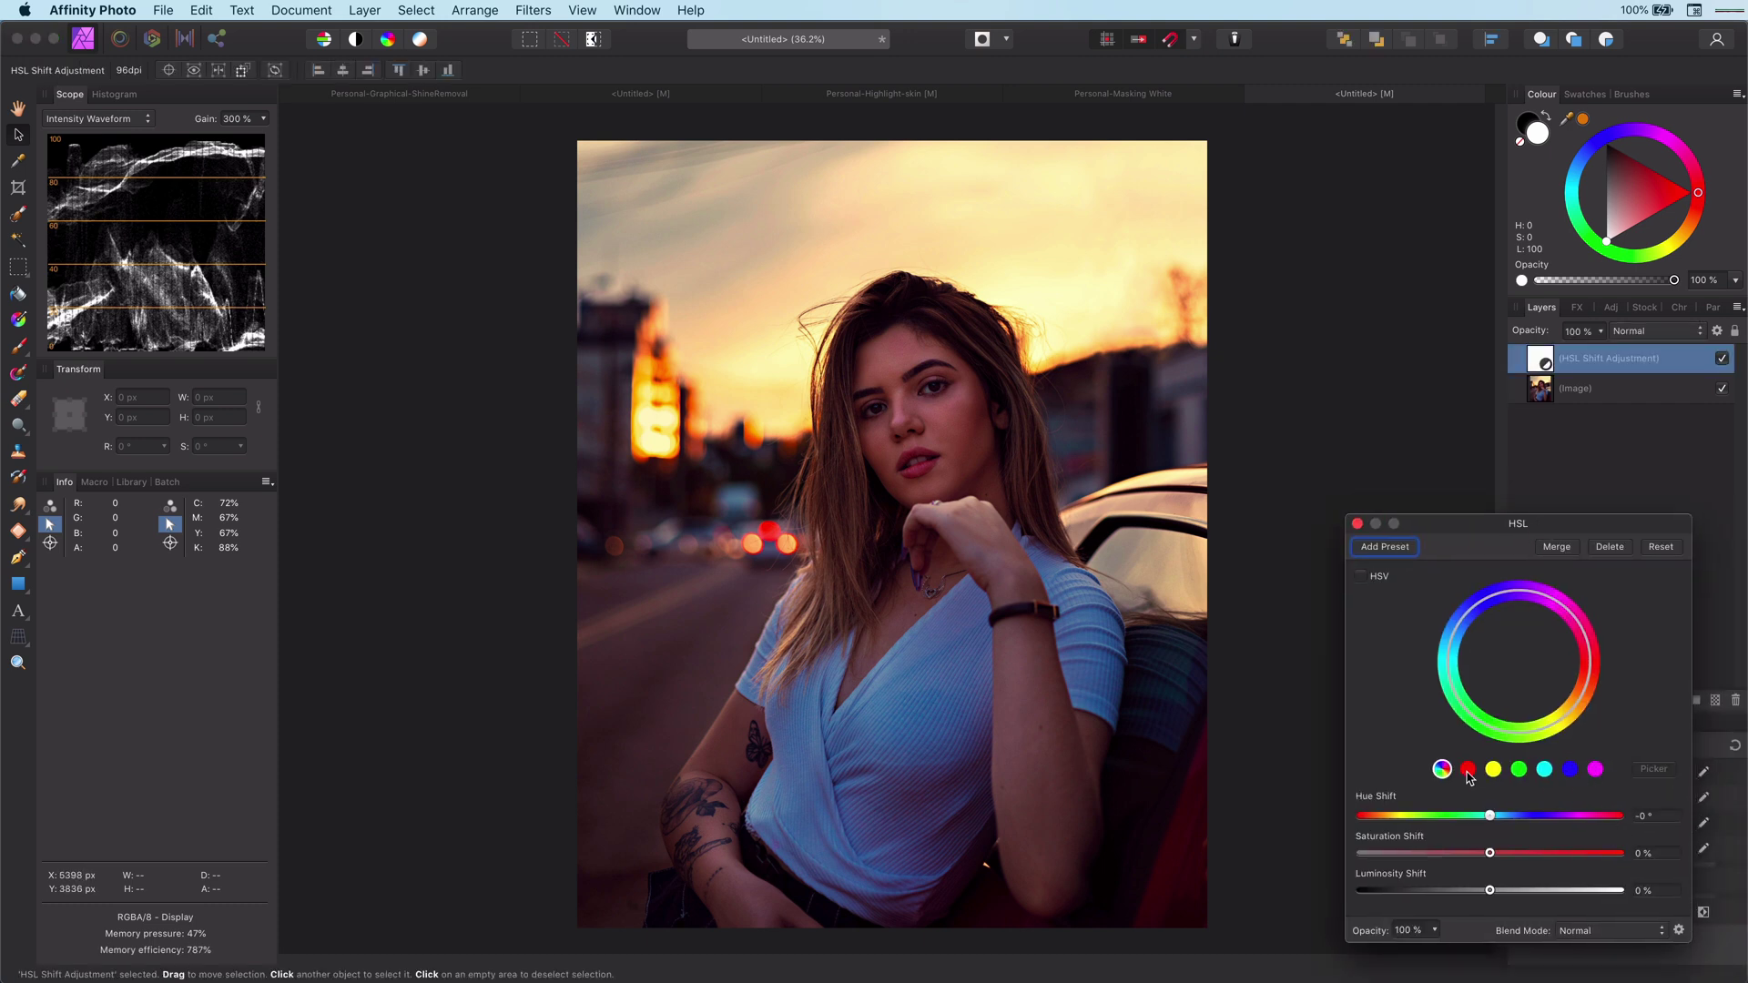
click(1653, 770)
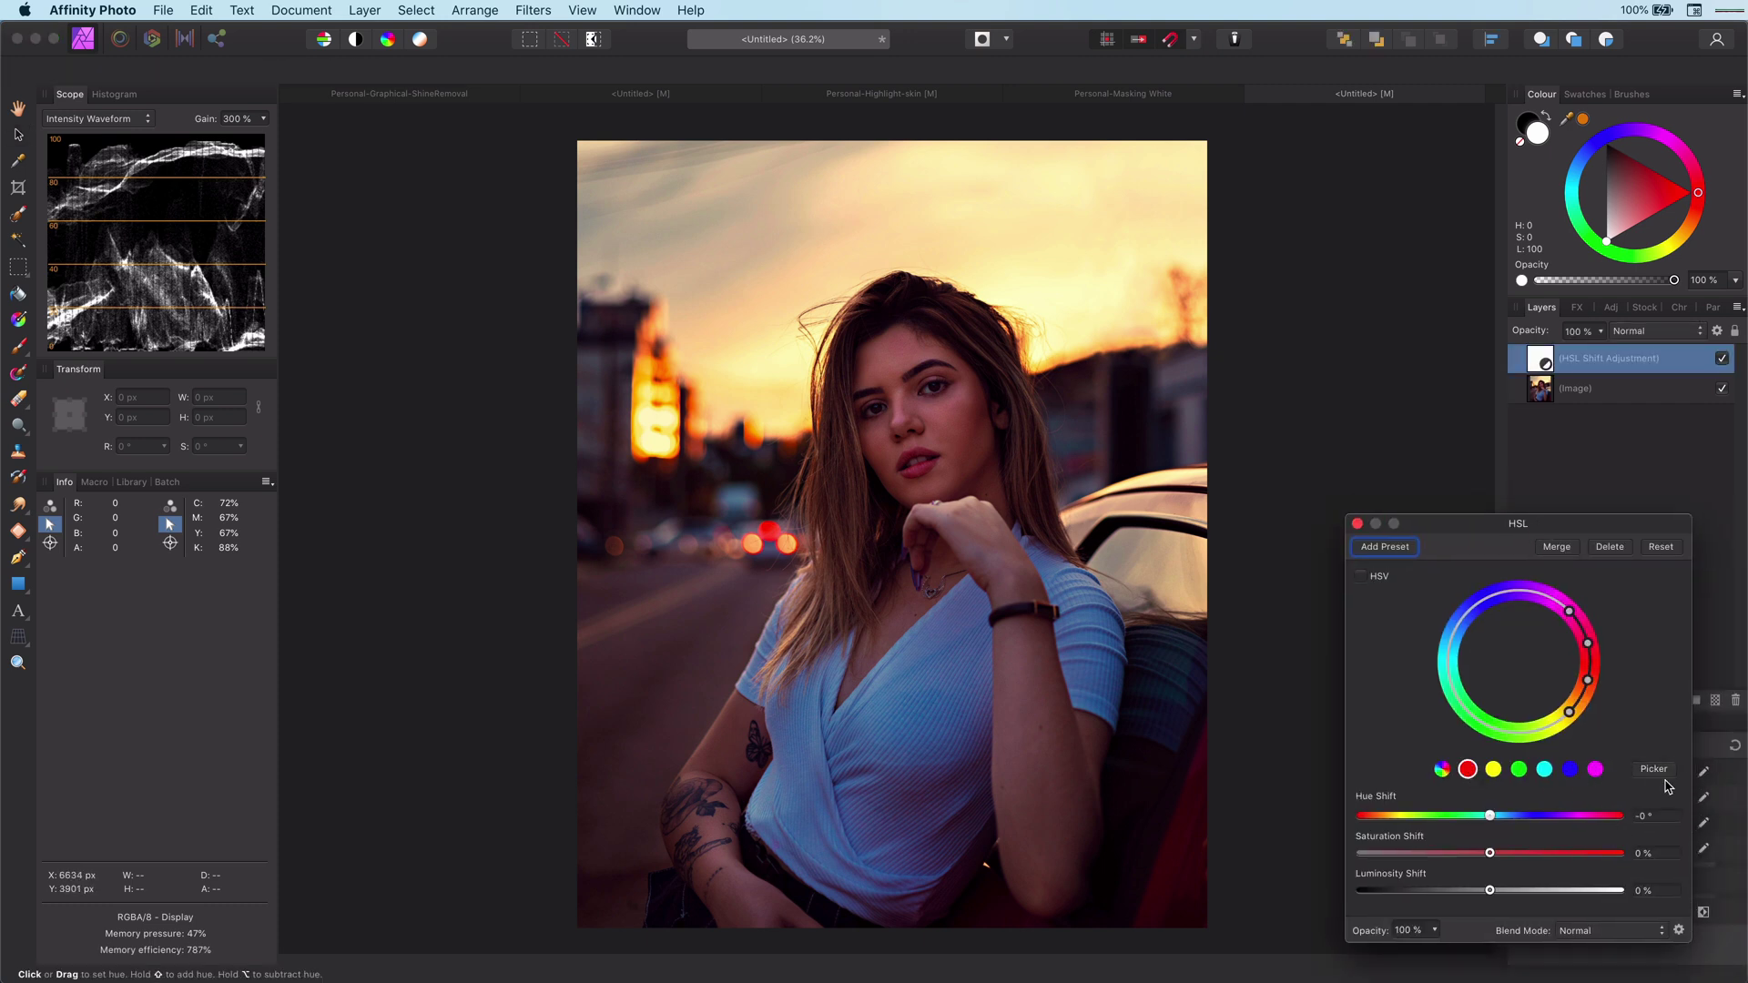
click(945, 428)
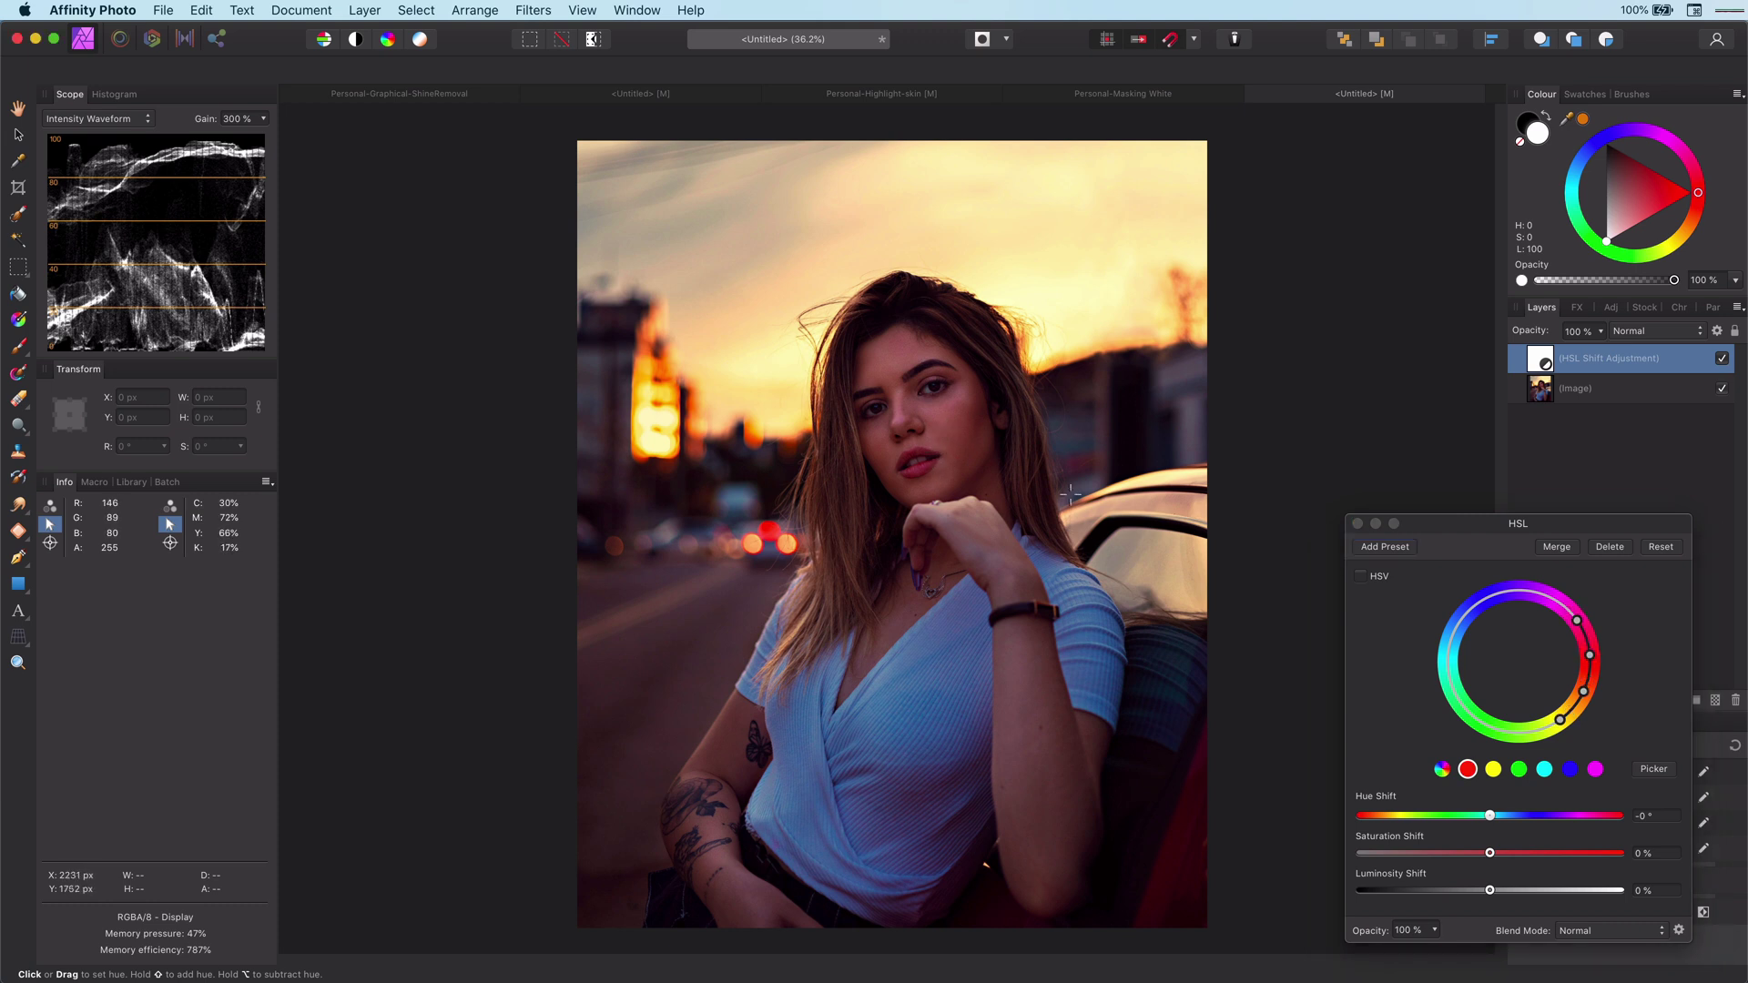
Exaggerate the reds with a 100% saturation shift and 180° hue shift, and adjust the range limits around the skin tones.
click(1493, 852)
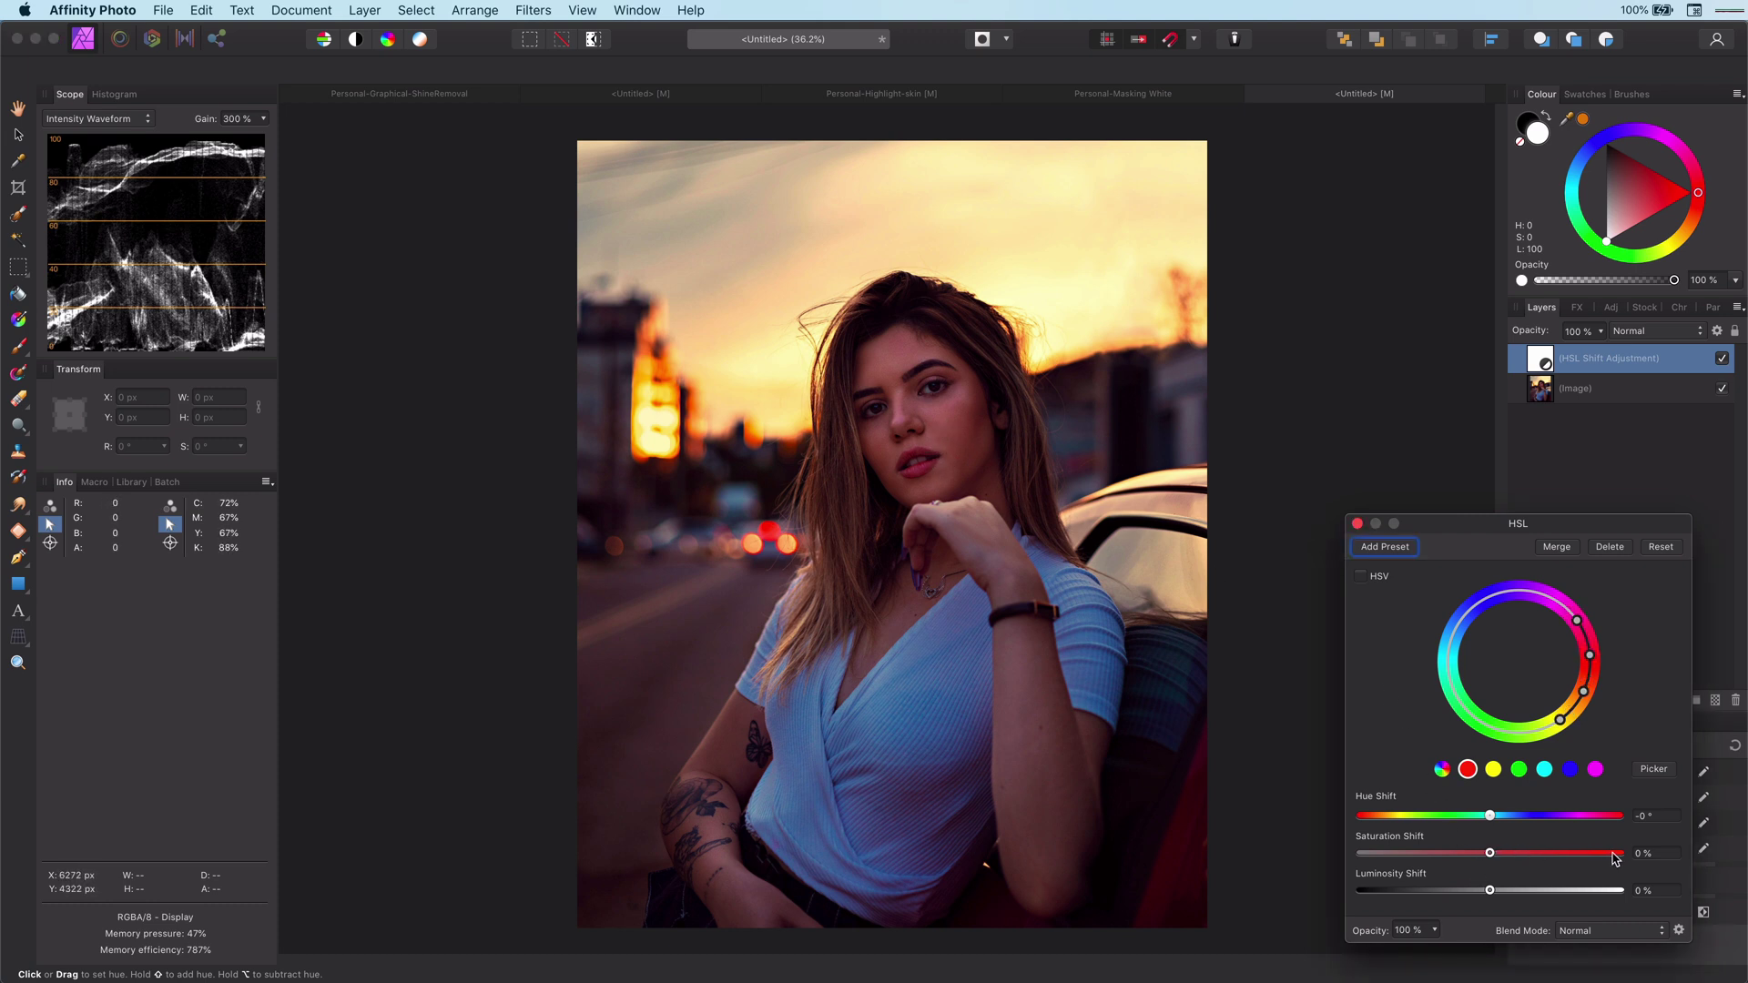
drag(1493, 853, 1618, 853)
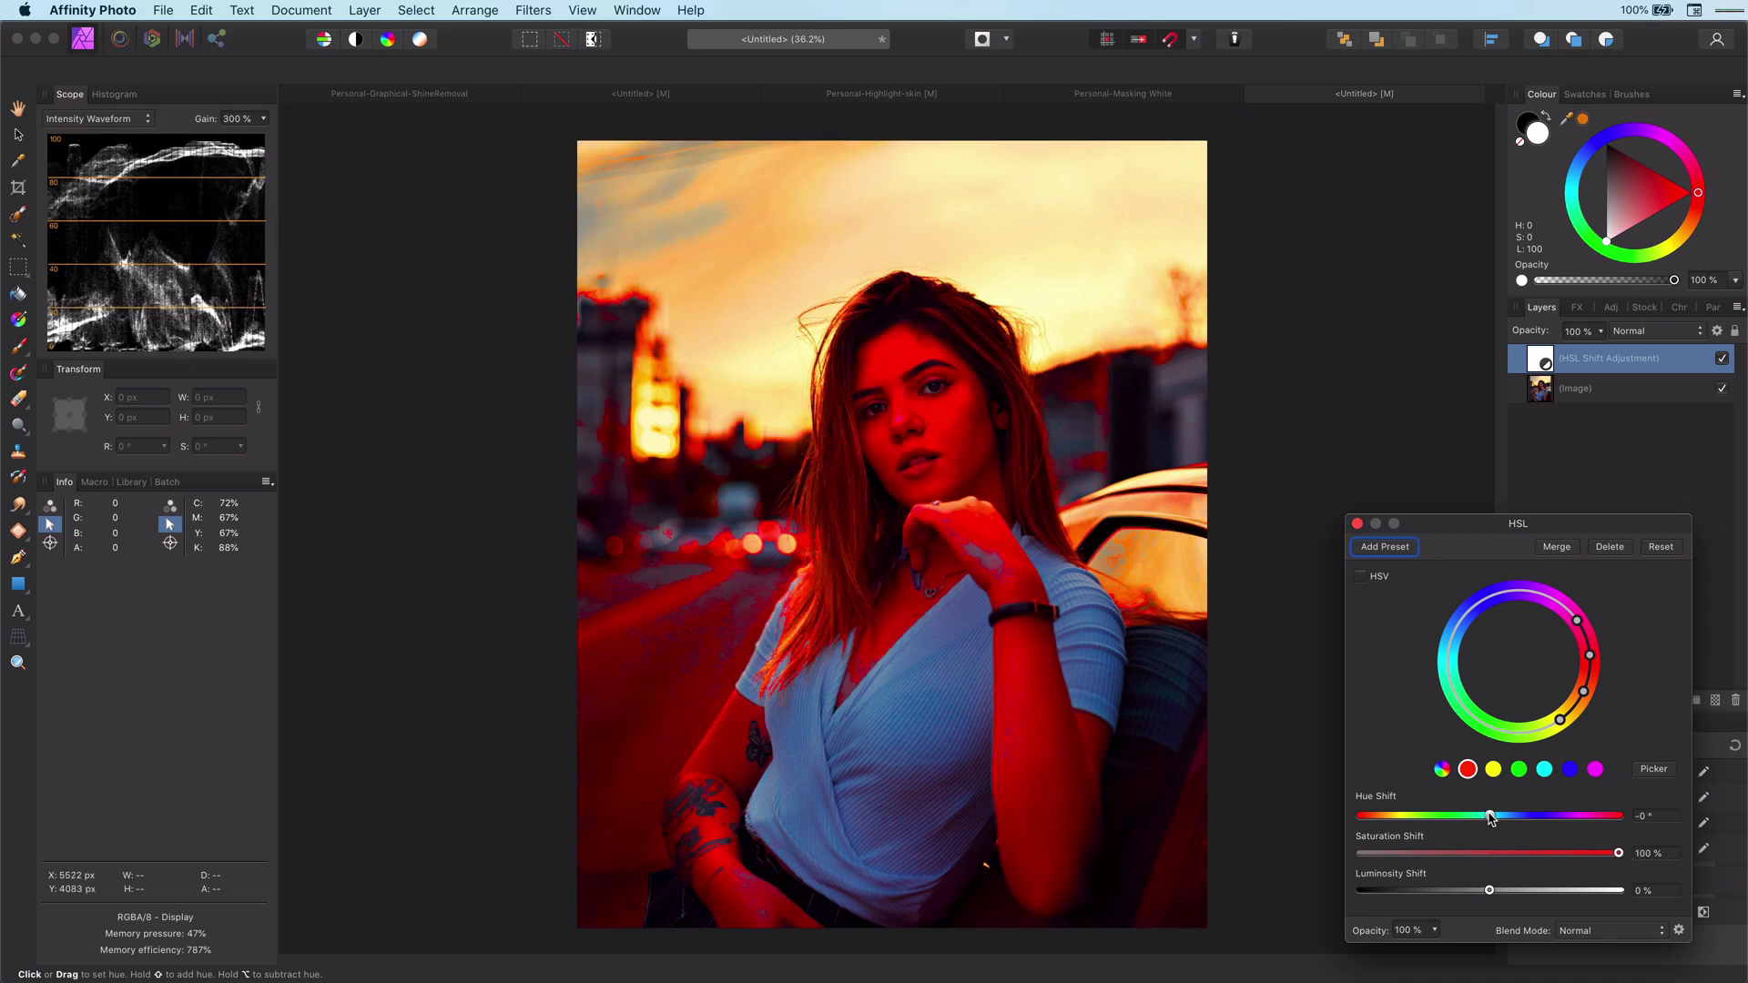
drag(1490, 814, 1644, 821)
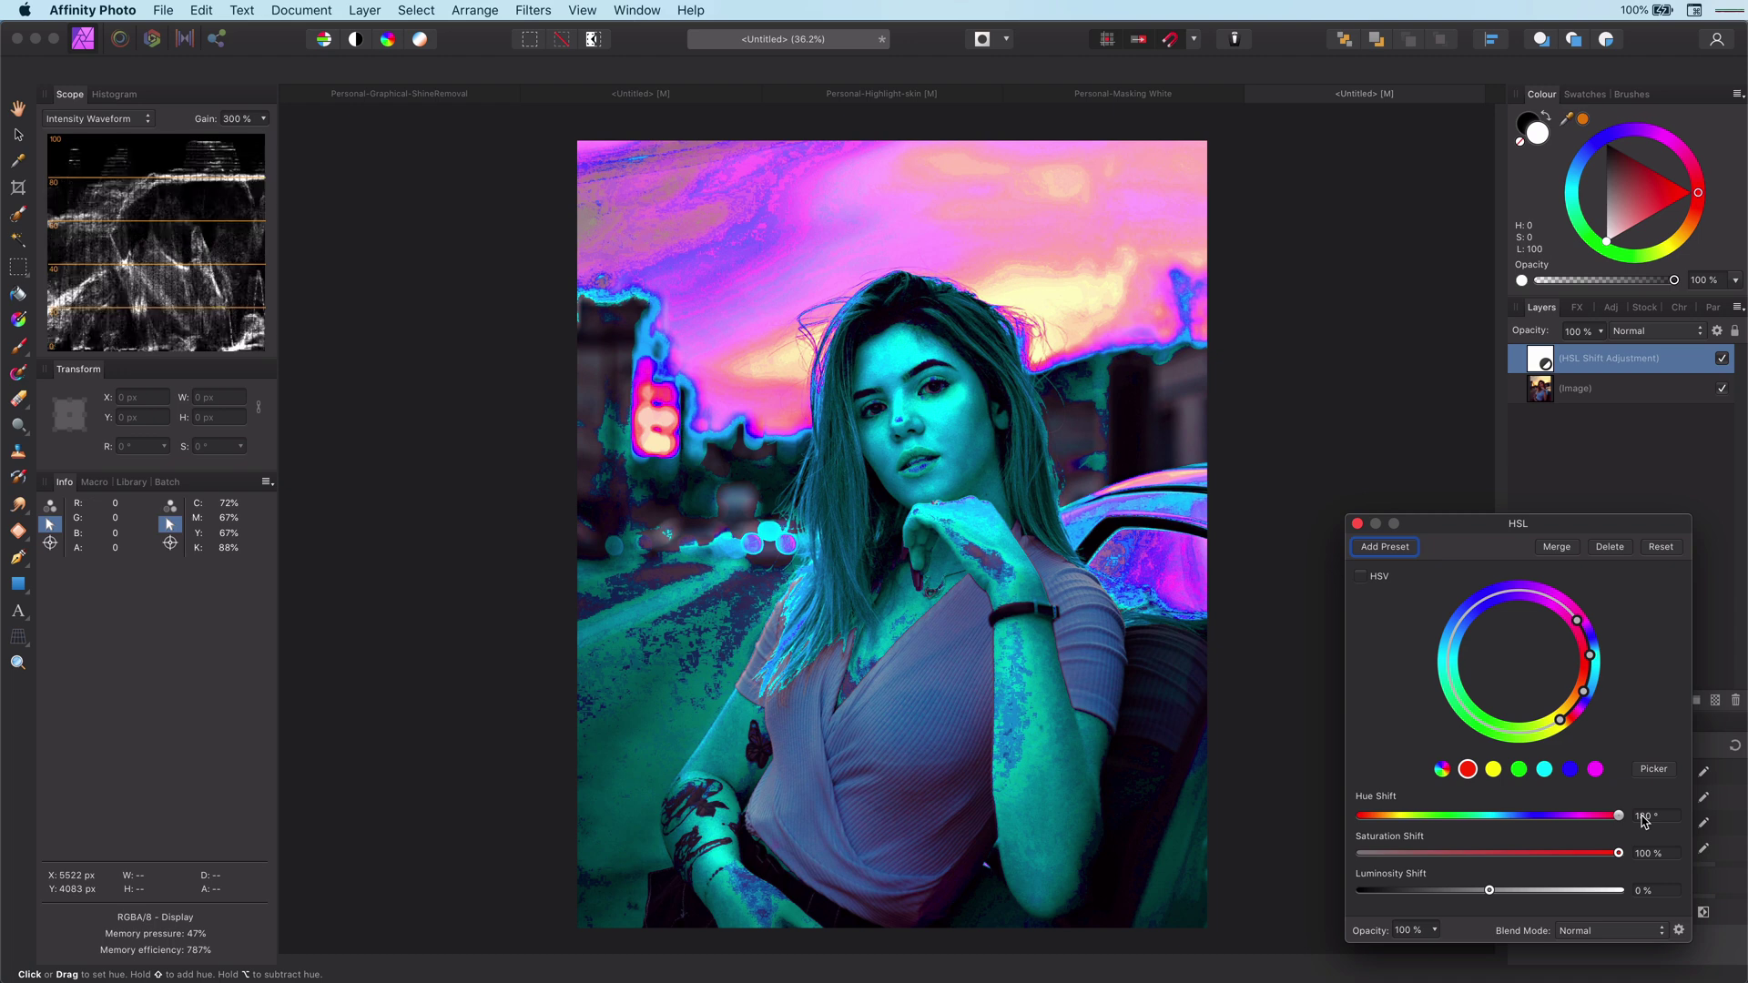
drag(1559, 719, 1577, 702)
drag(1577, 620, 1599, 653)
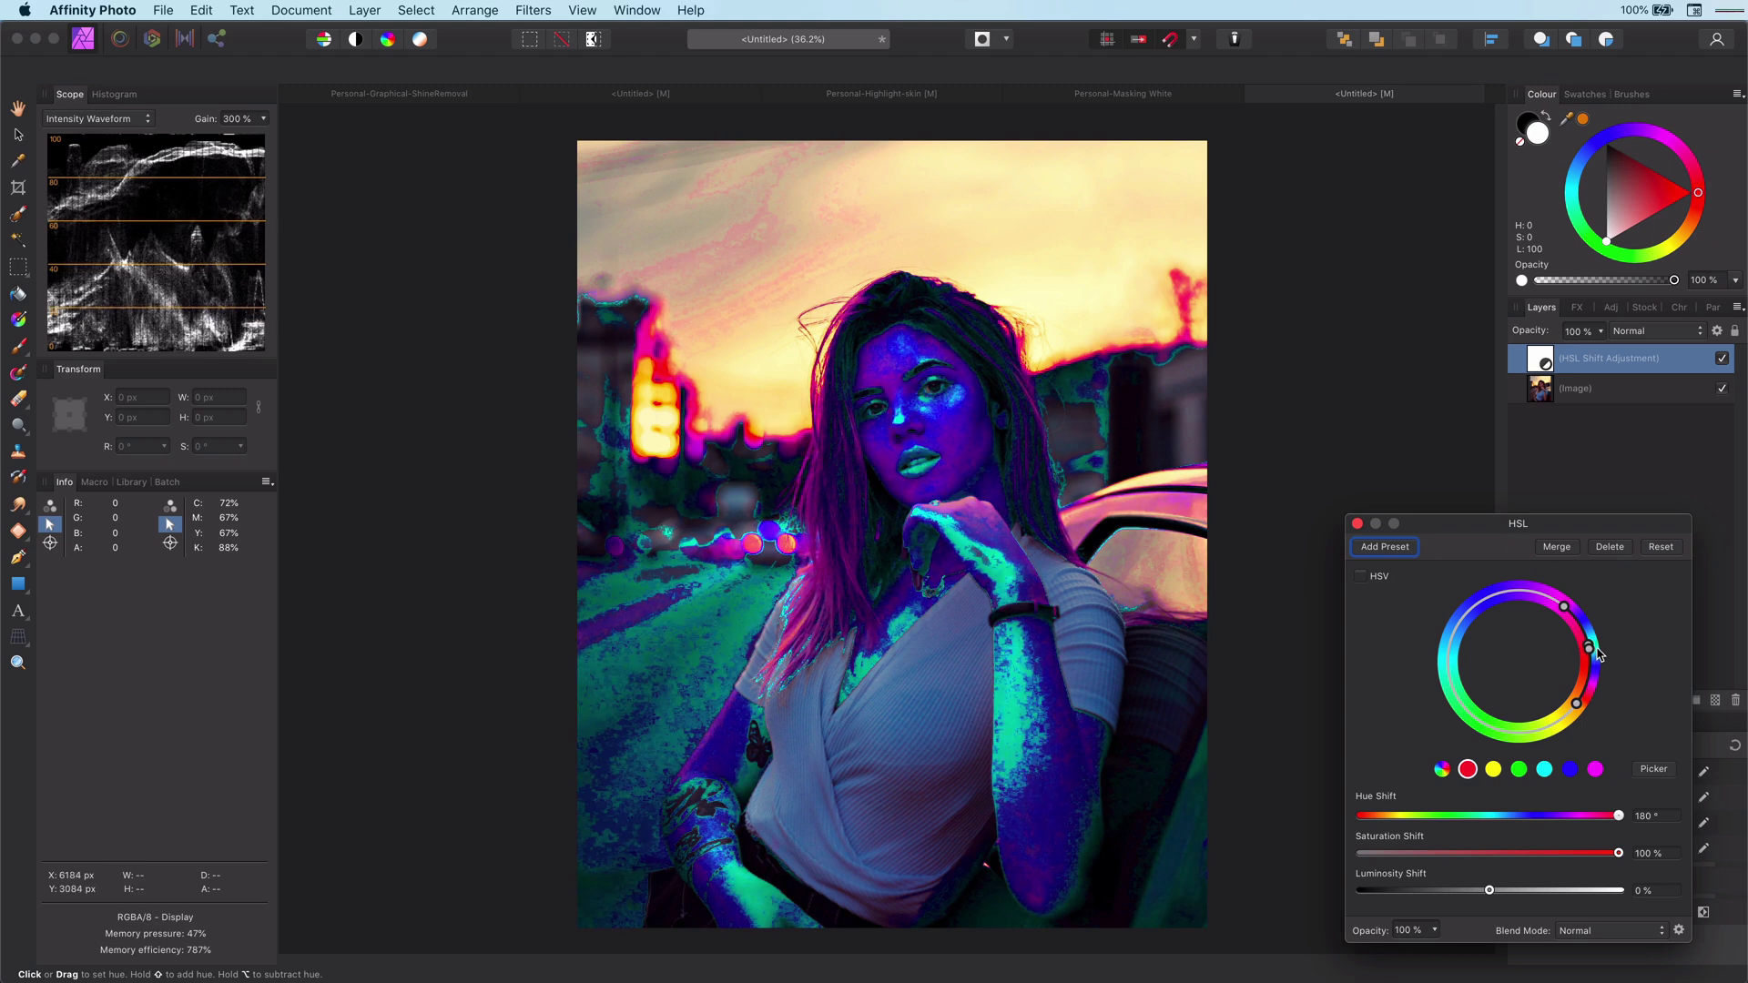
Reset the red range's saturation shift to 0% and its hue shift to 0°.
click(1641, 817)
click(1639, 854)
text(0)
click(1641, 816)
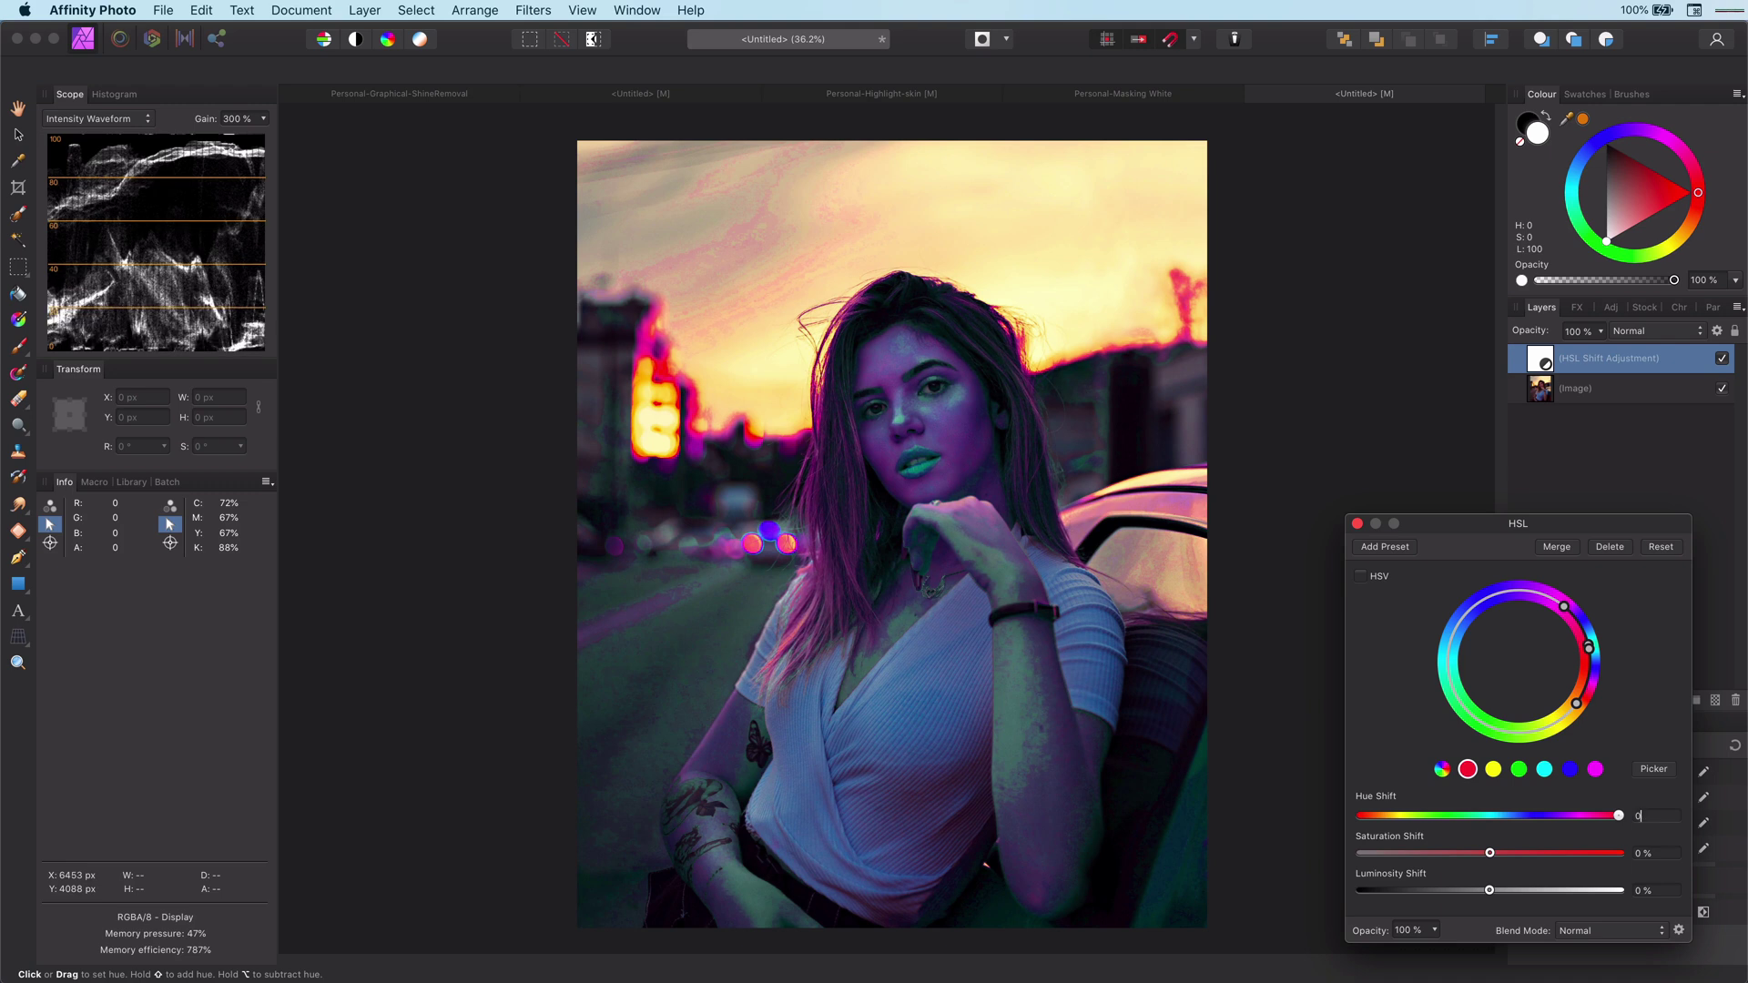
text(0)
key(Return)
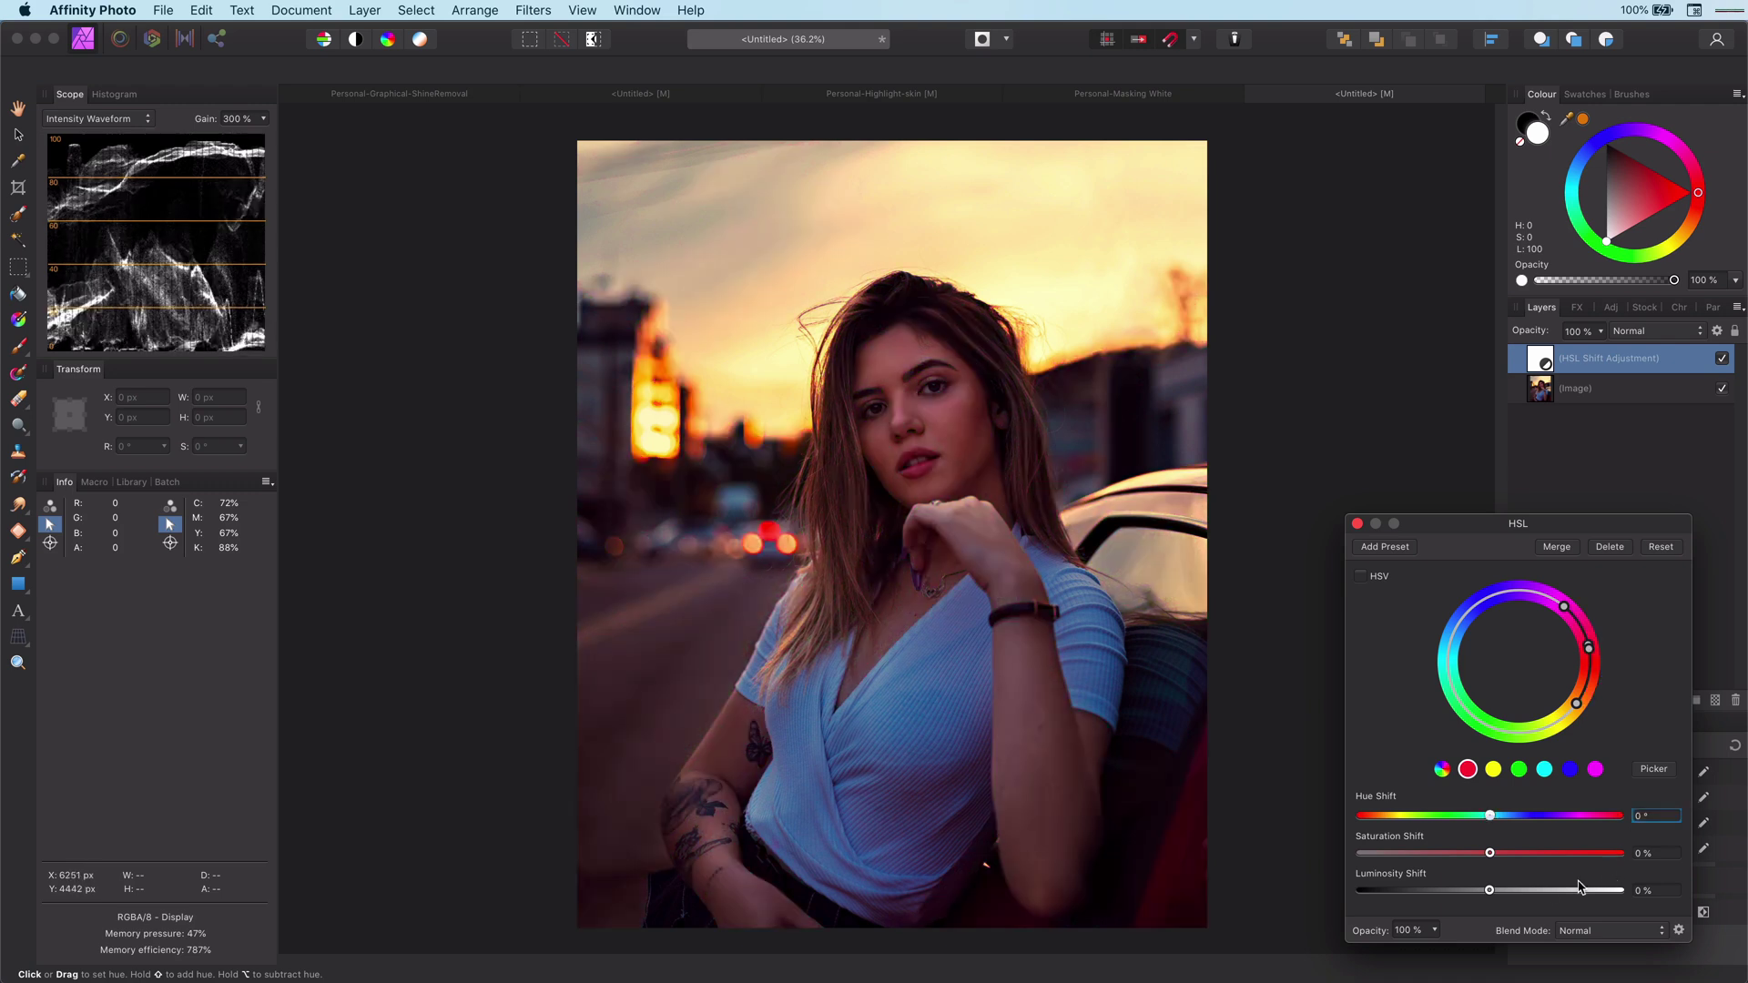
Enable HSV and set the red range's hue shift to 11.7°, saturation shift to -32% and luminosity shift to 59%.
drag(1490, 891, 1525, 854)
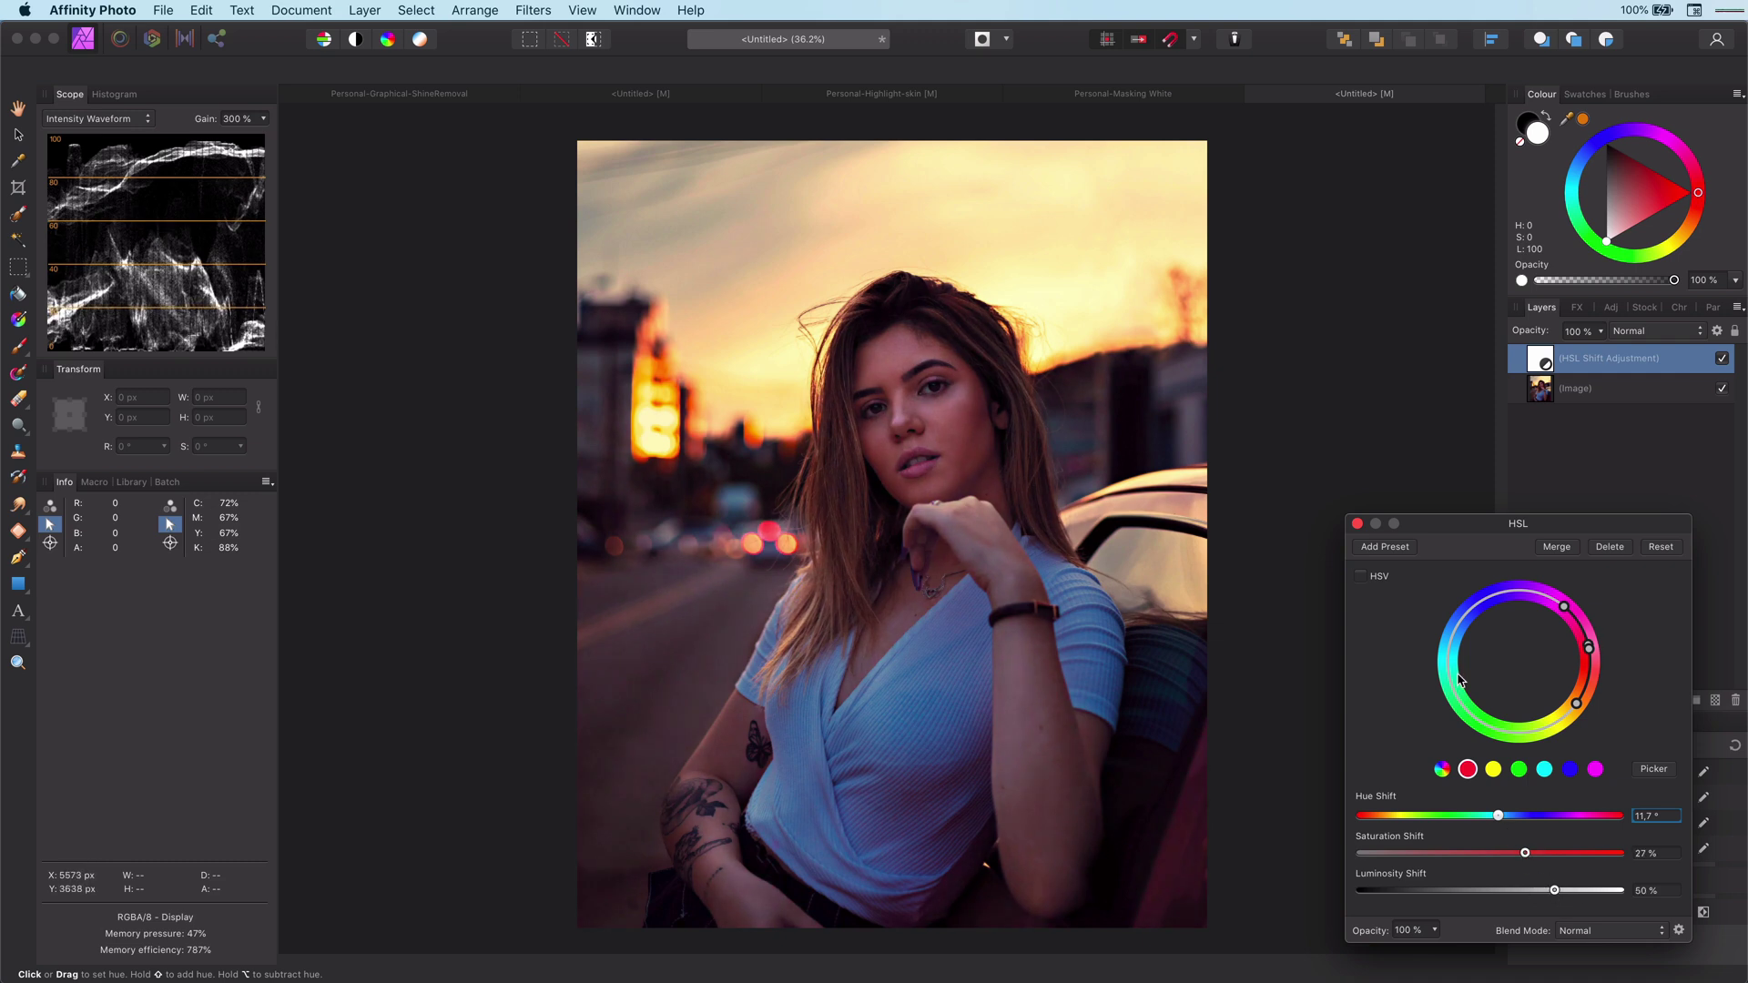
click(1361, 577)
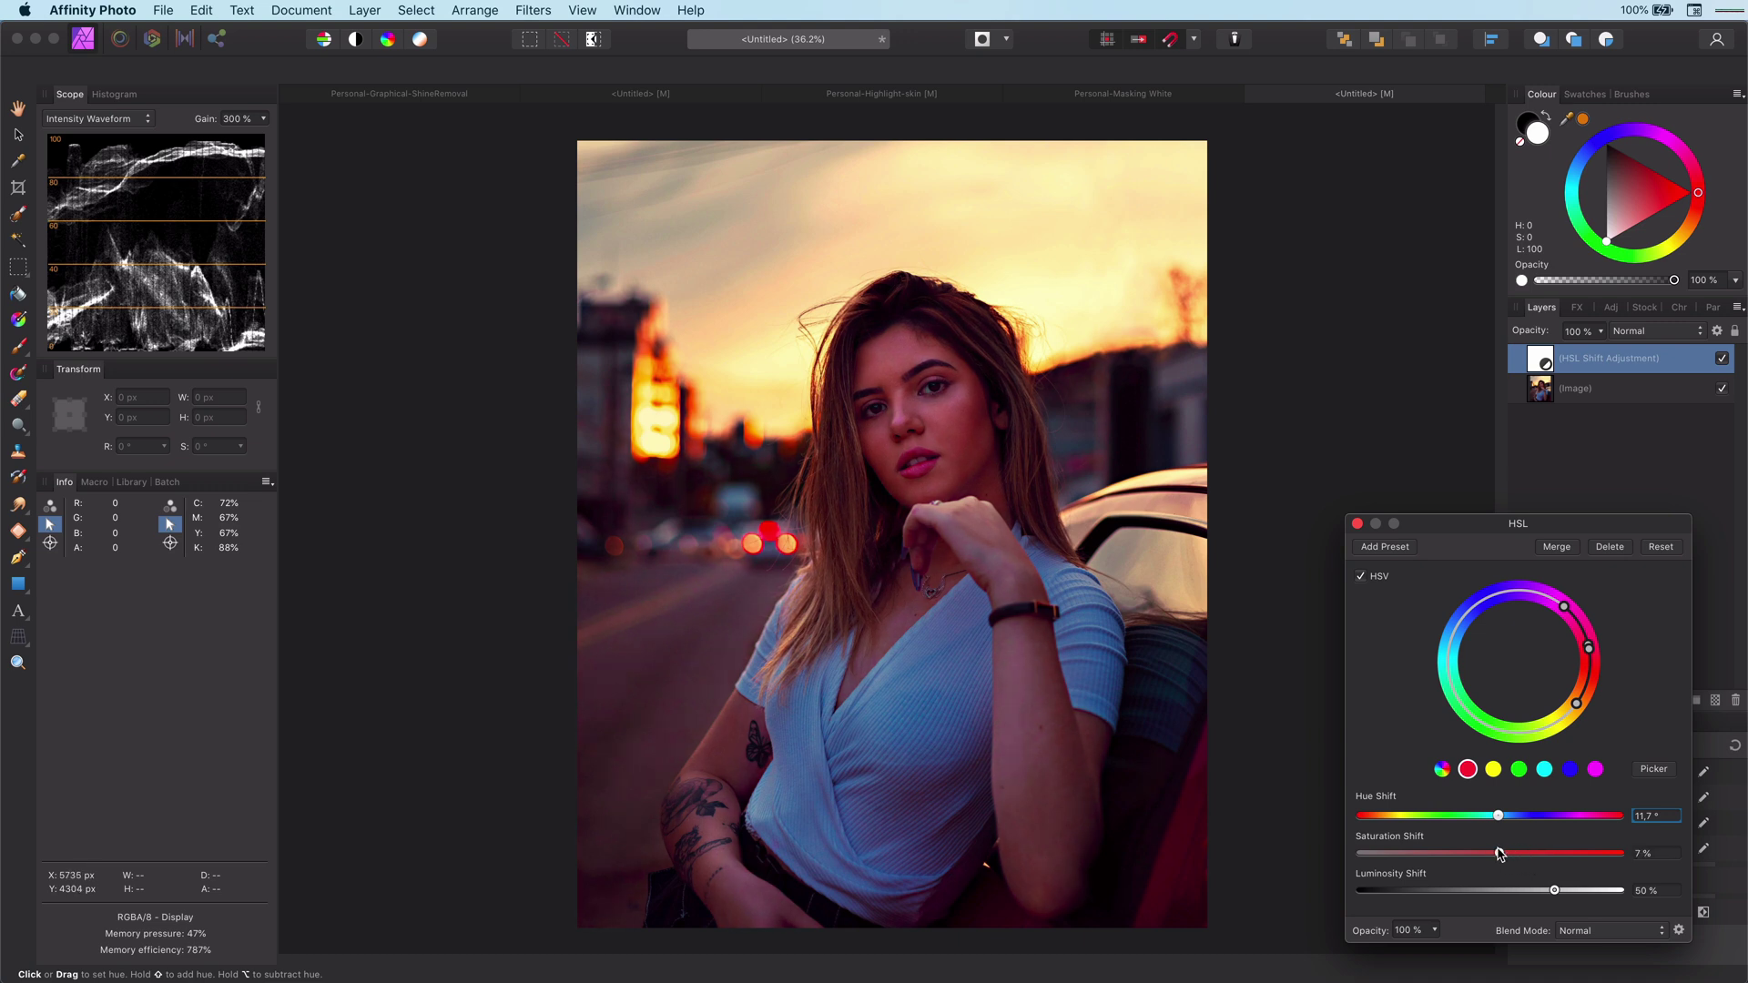
mouse_move(1555, 893)
mouse_down()
mouse_move(1494, 891)
mouse_move(1600, 893)
mouse_move(1578, 892)
mouse_up()
drag(1499, 853, 1466, 854)
drag(1577, 892, 1644, 895)
click(1358, 523)
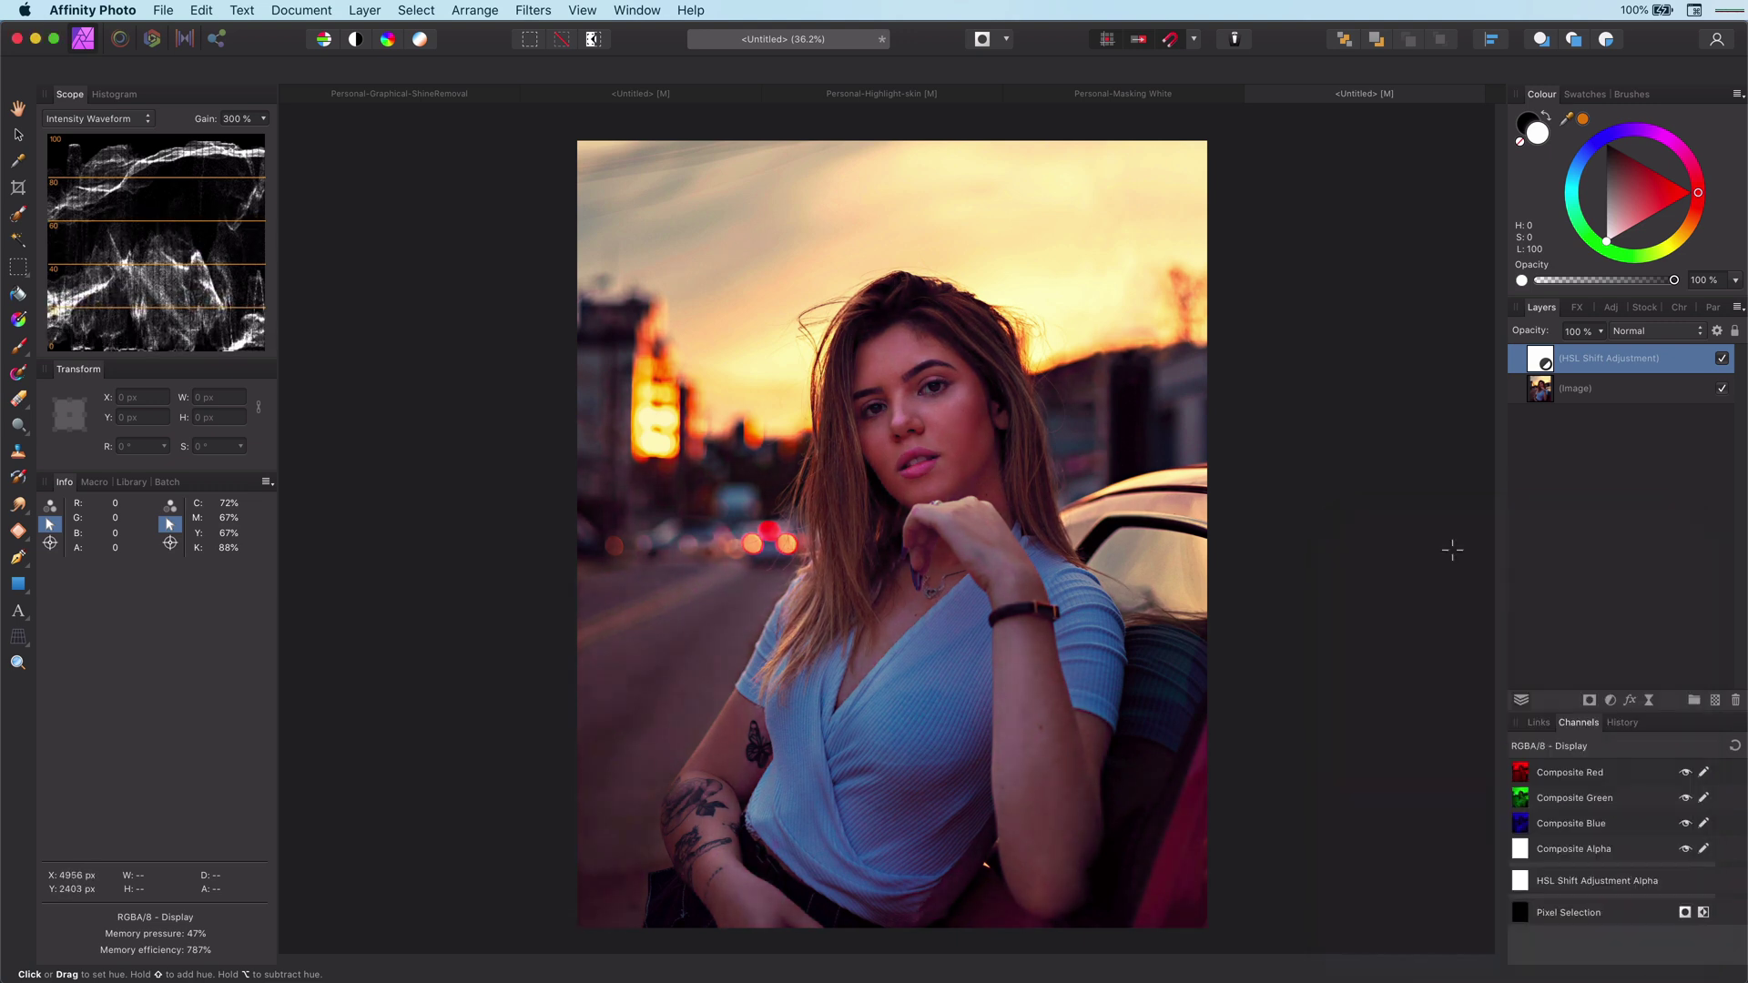
double_click(1541, 363)
drag(1466, 854, 1453, 854)
click(1357, 524)
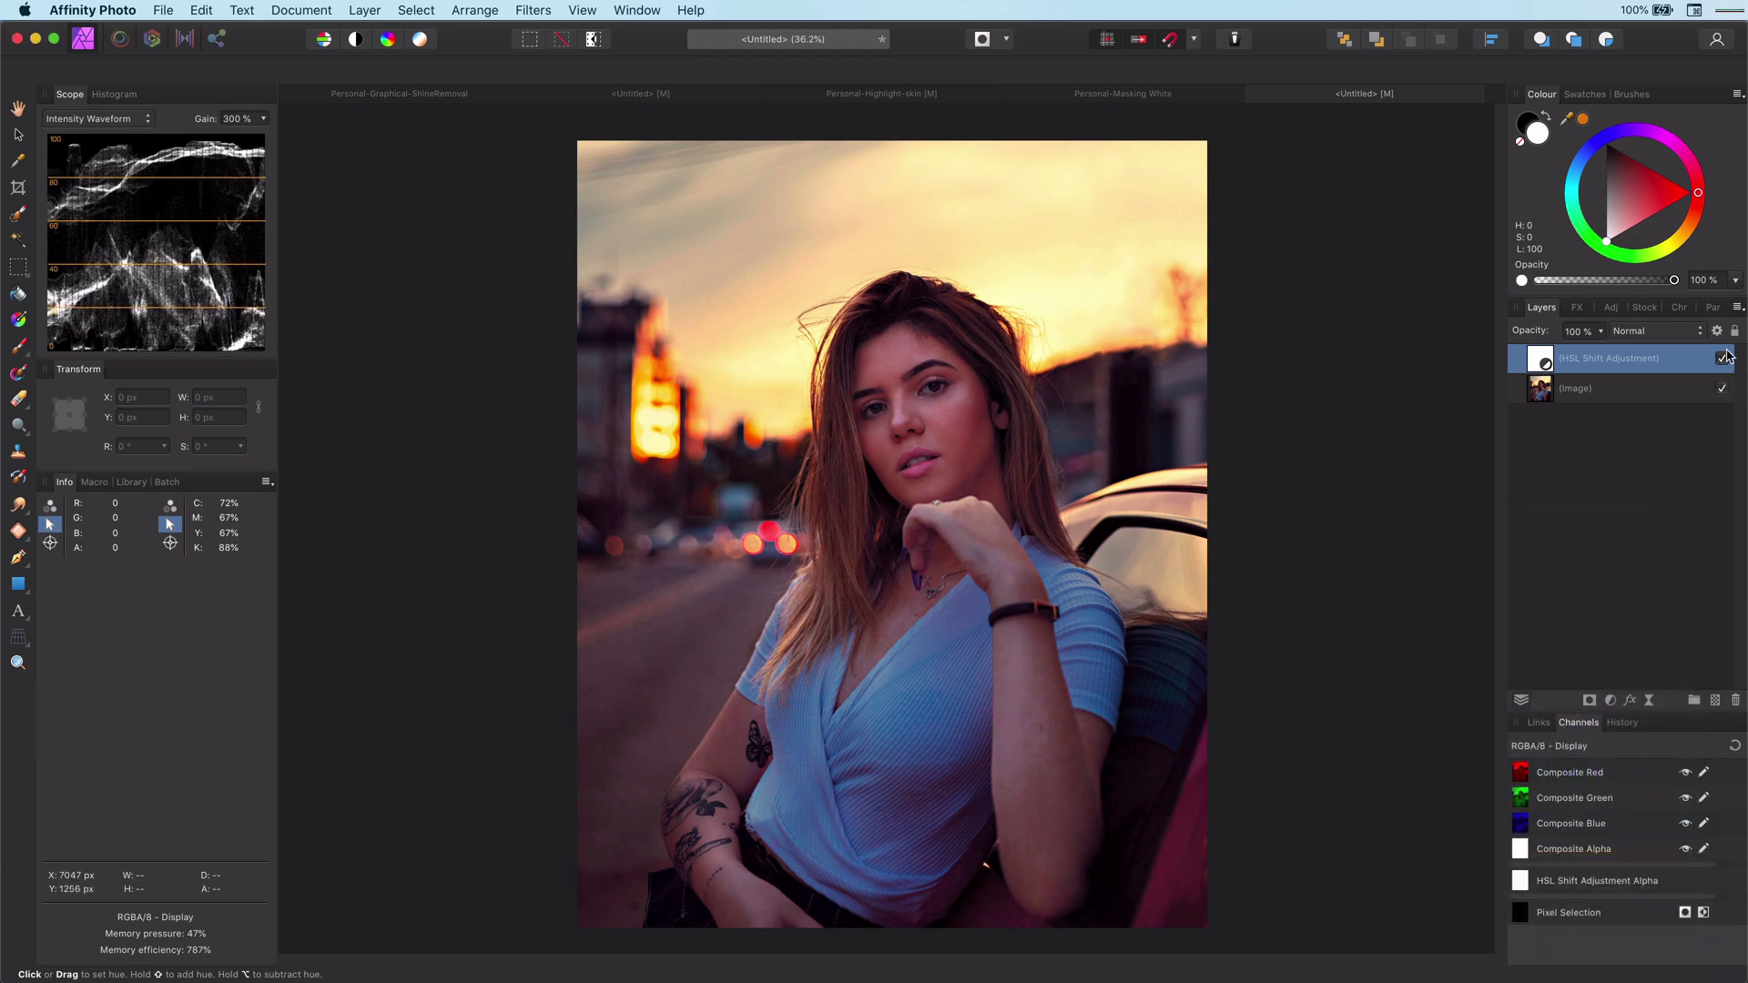
Lower the HSL adjustment's luminosity and bring its hue and saturation closer to neutral, comparing the face with and without the adjustment.
click(1719, 358)
click(1719, 358)
scroll(958, 440, up, 5)
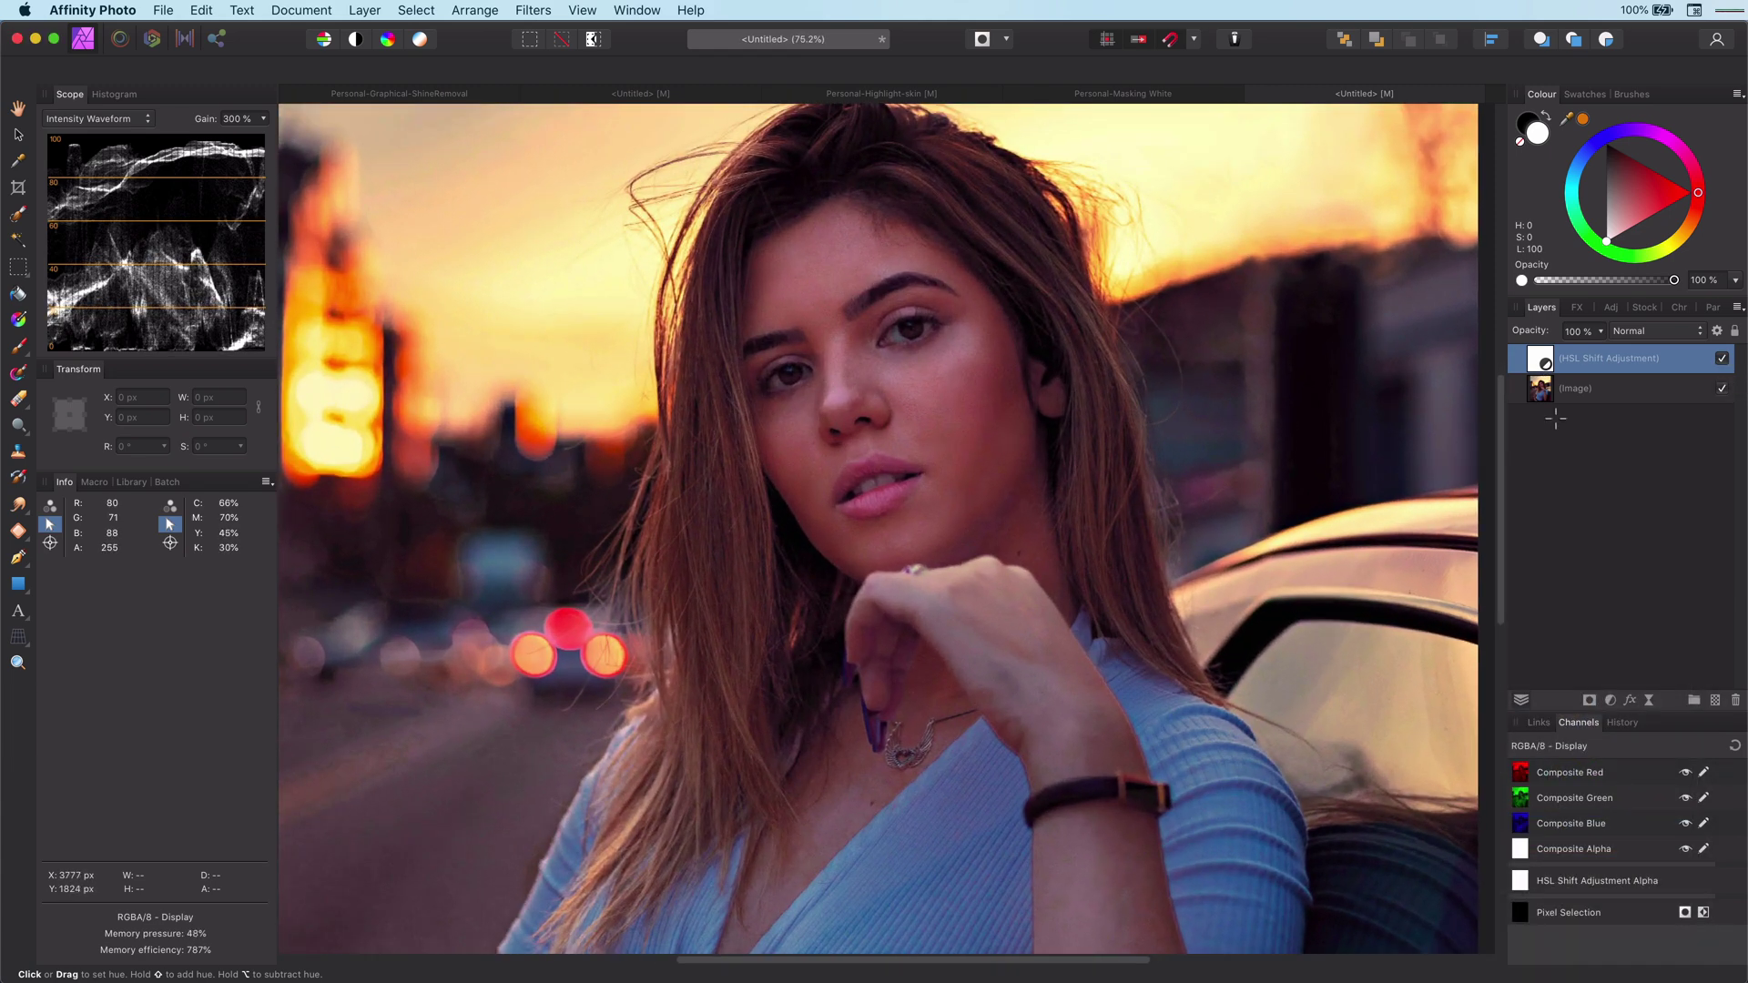
click(1723, 359)
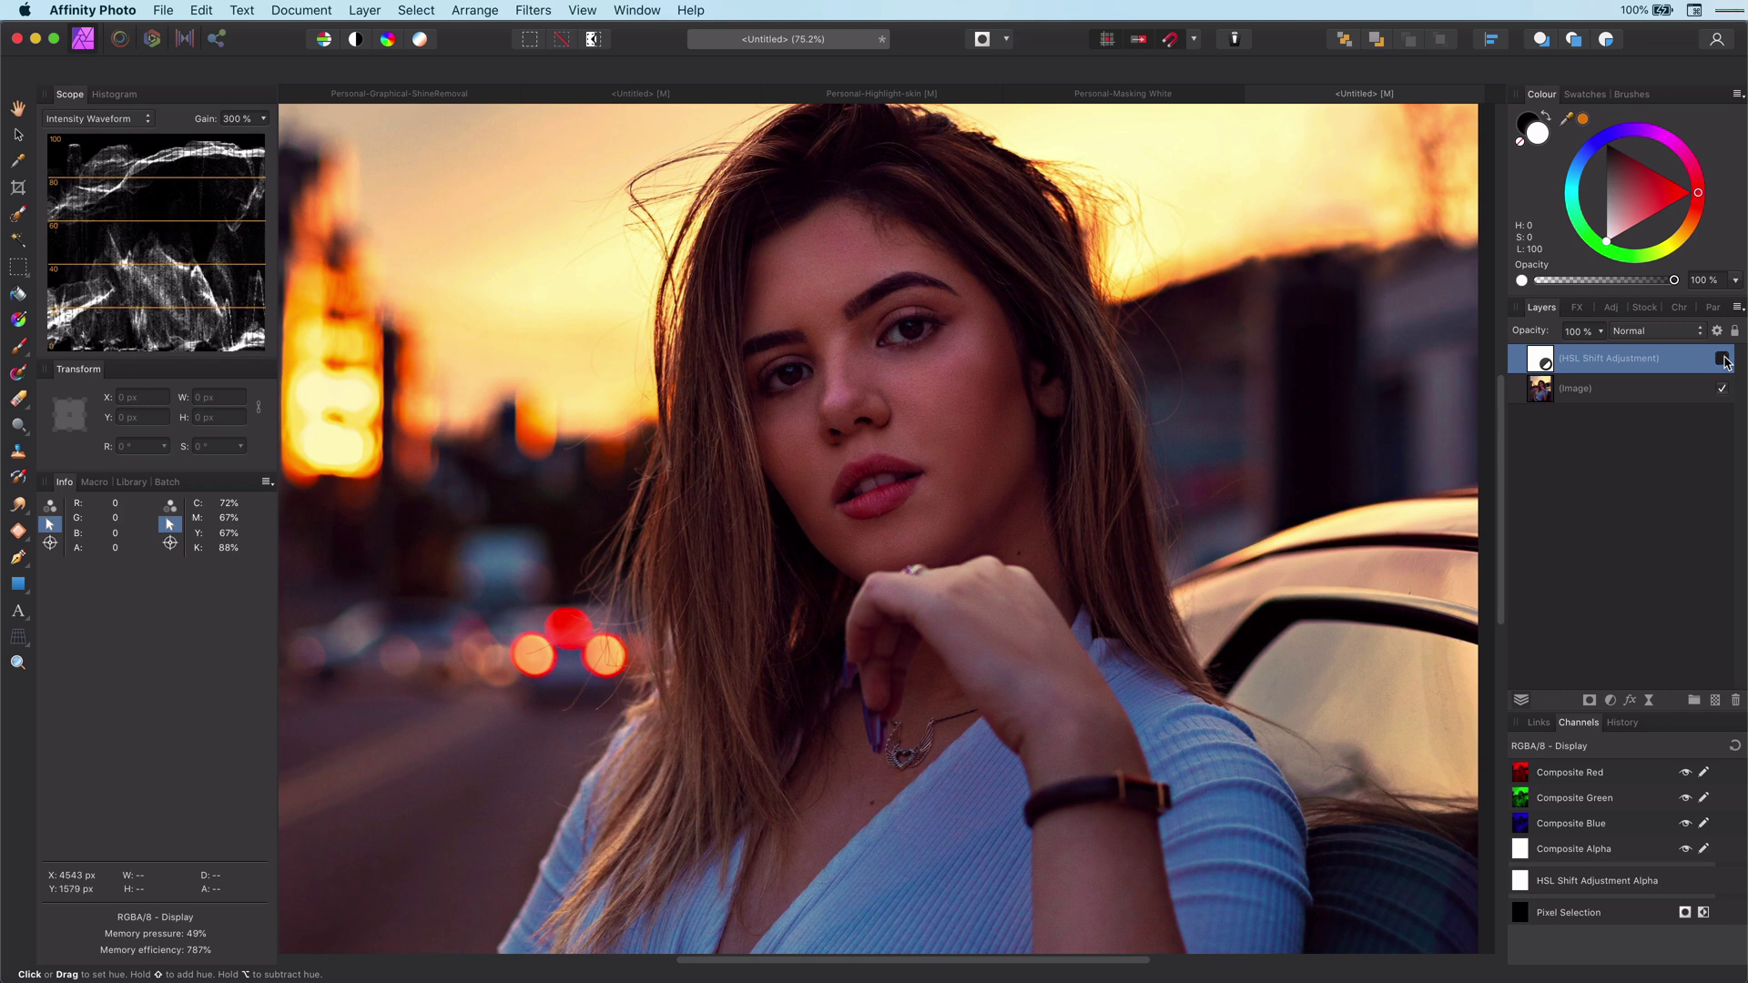
click(1723, 359)
double_click(1539, 361)
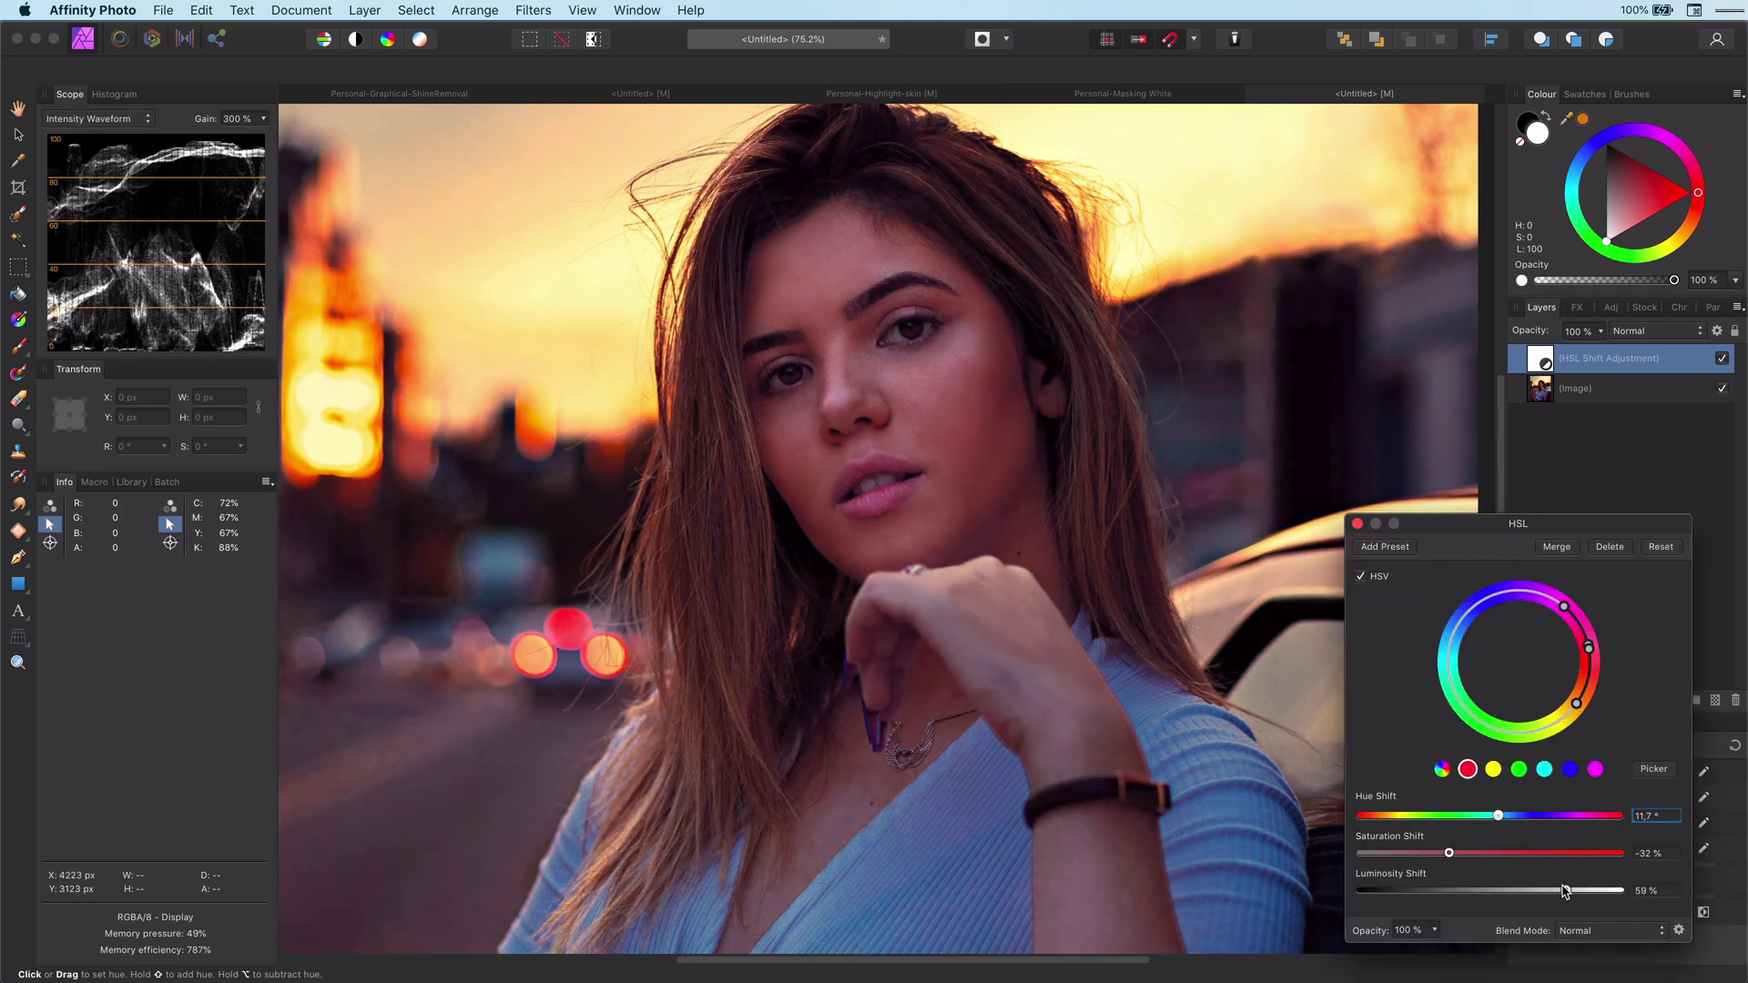
drag(1568, 891, 1557, 890)
drag(1450, 853, 1485, 816)
click(1357, 523)
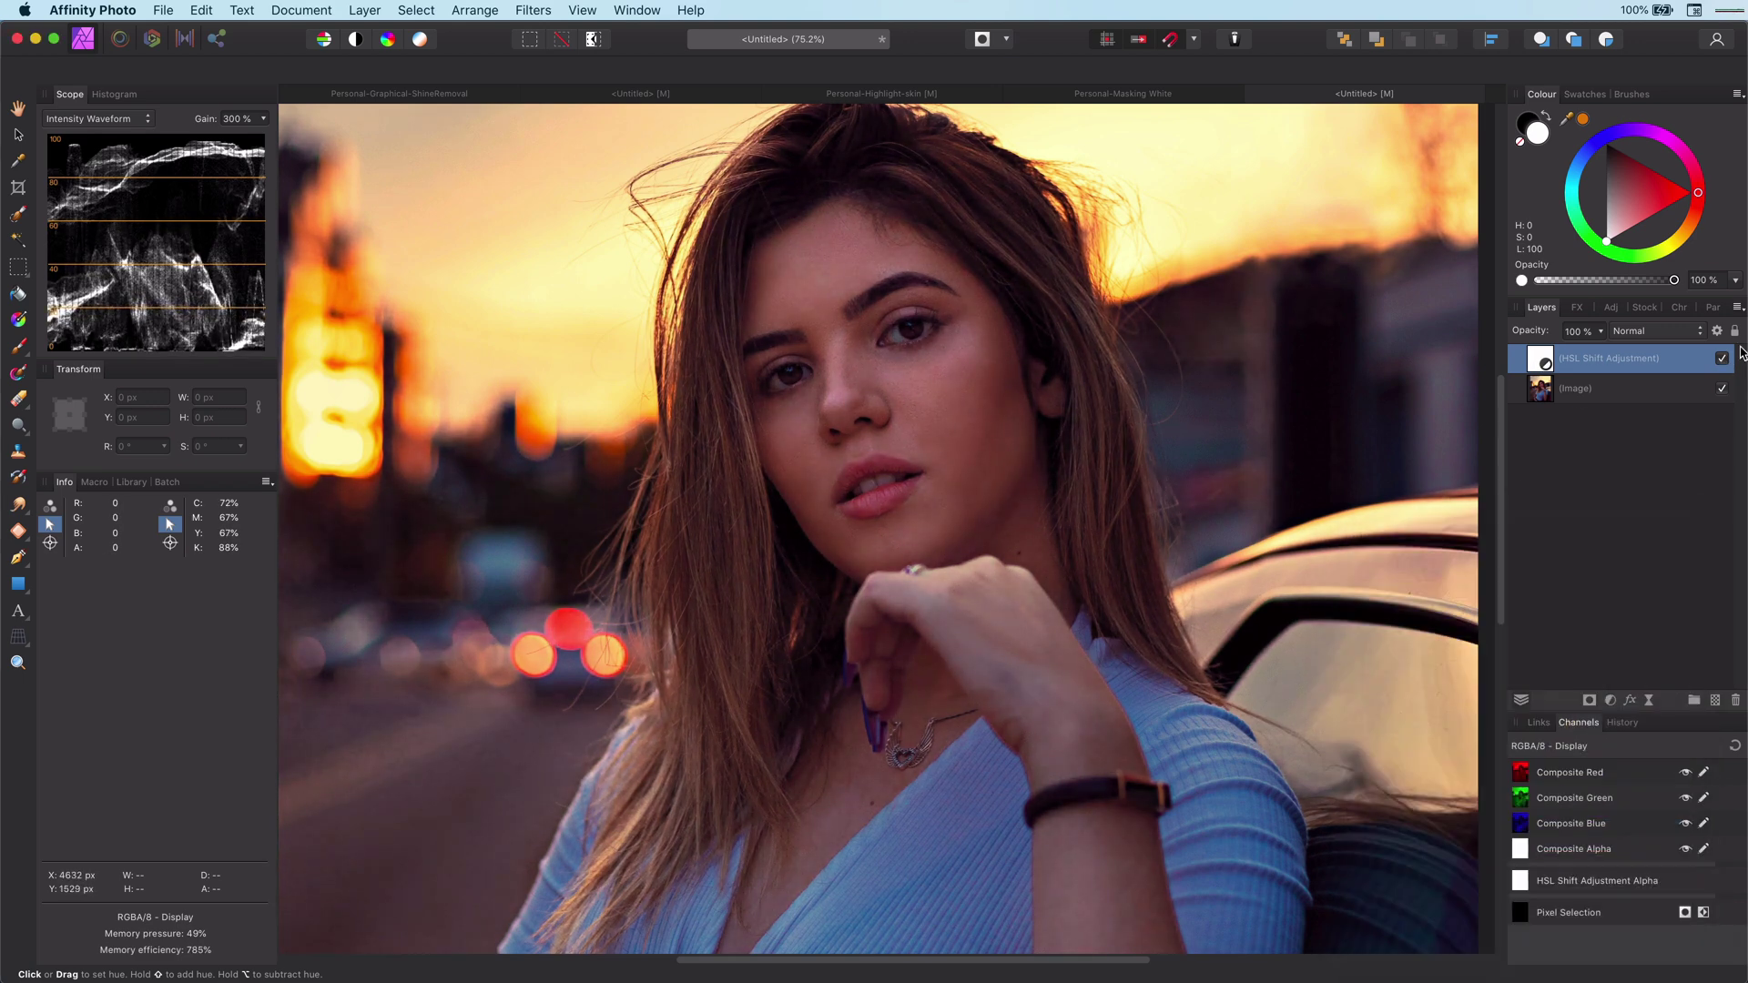
click(1722, 359)
click(1722, 359)
click(1723, 358)
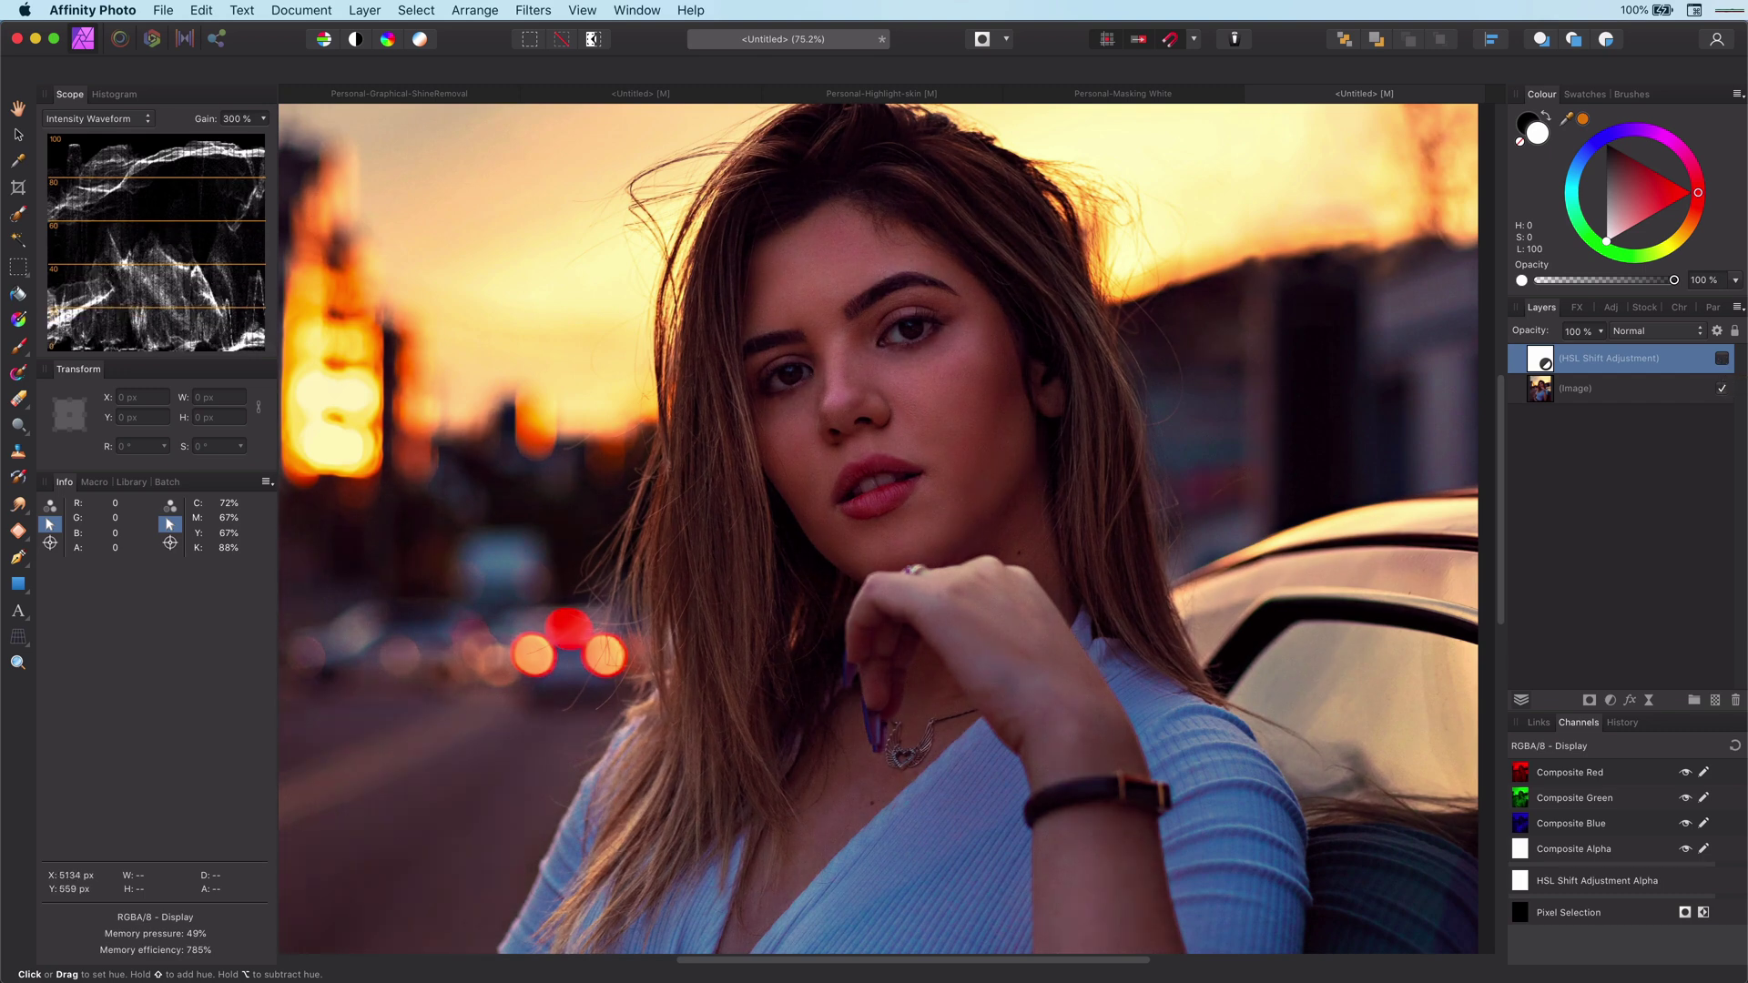
Add a second HSL adjustment above the first and choose its red range.
click(1610, 700)
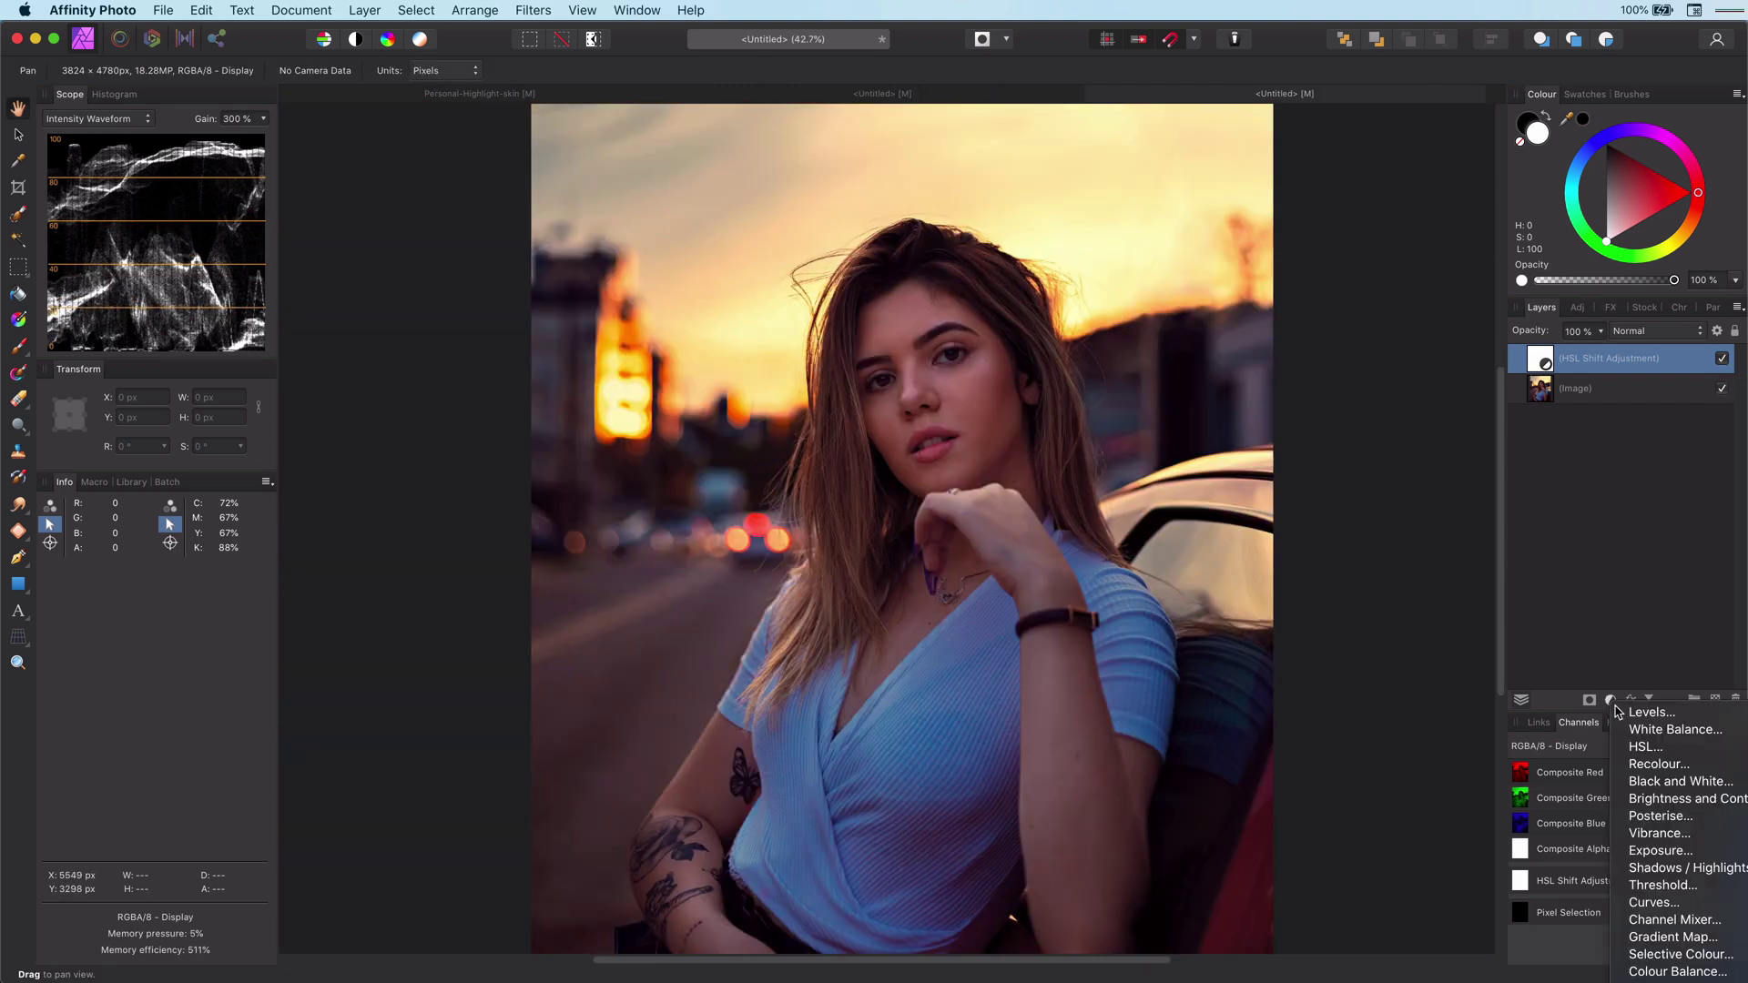
click(1646, 747)
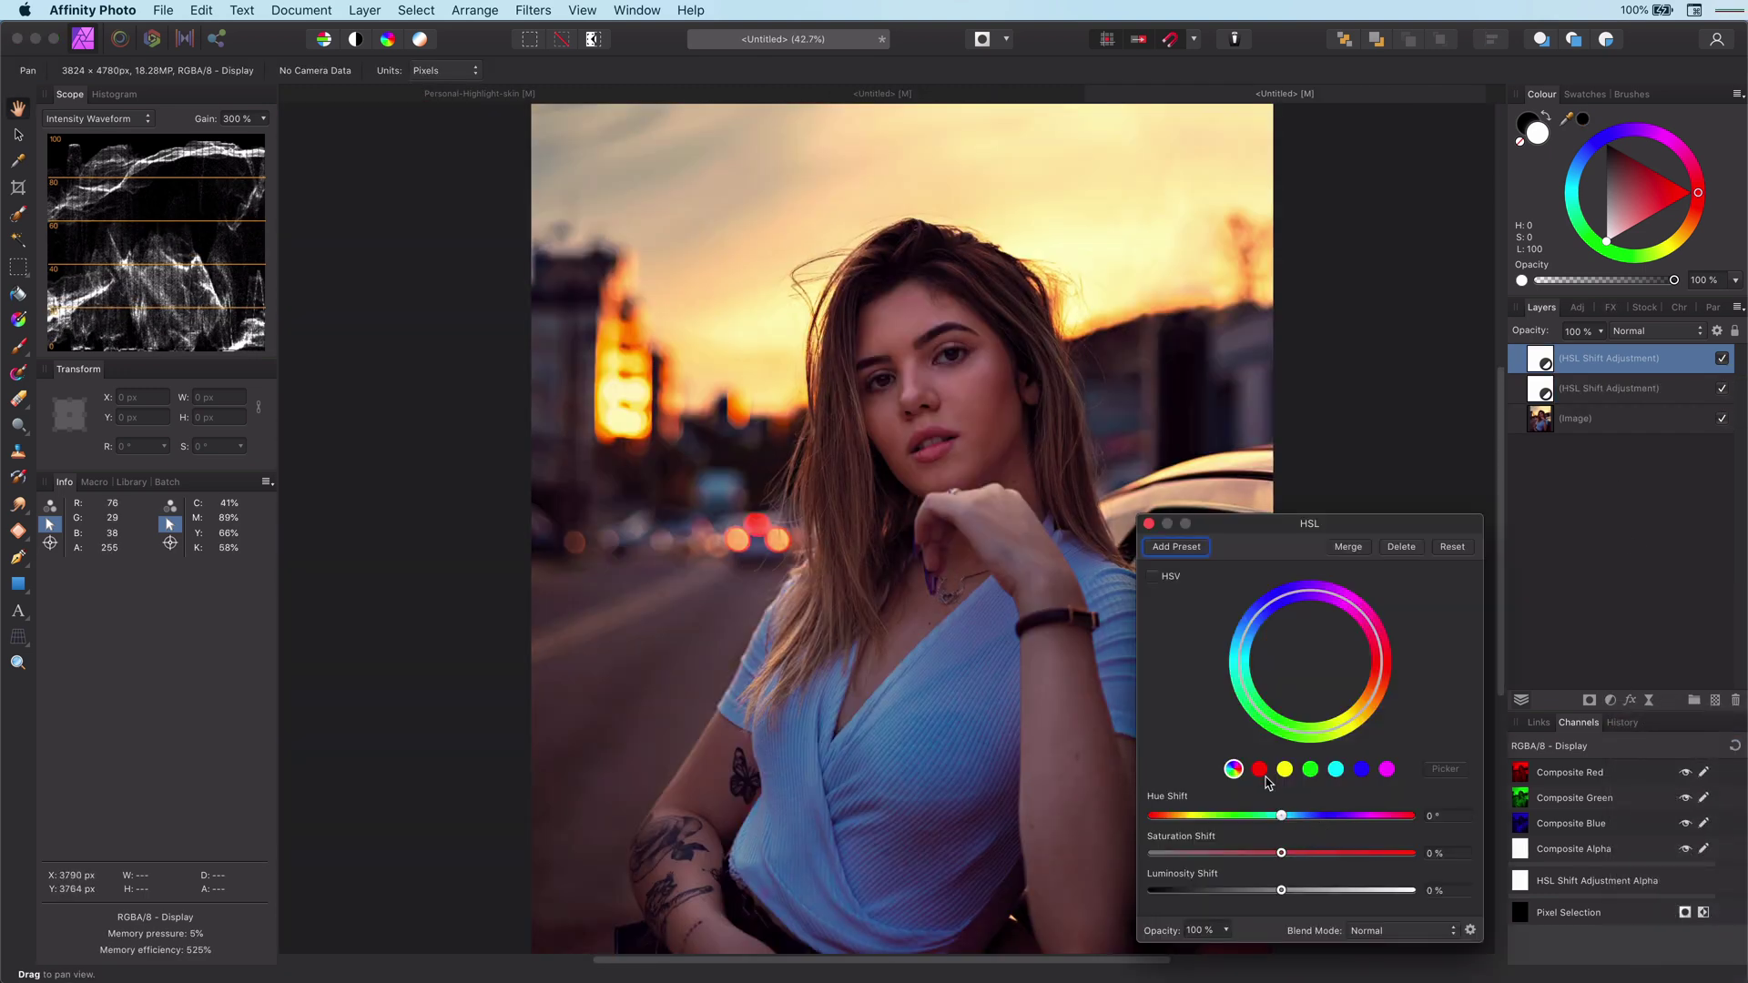
click(1261, 773)
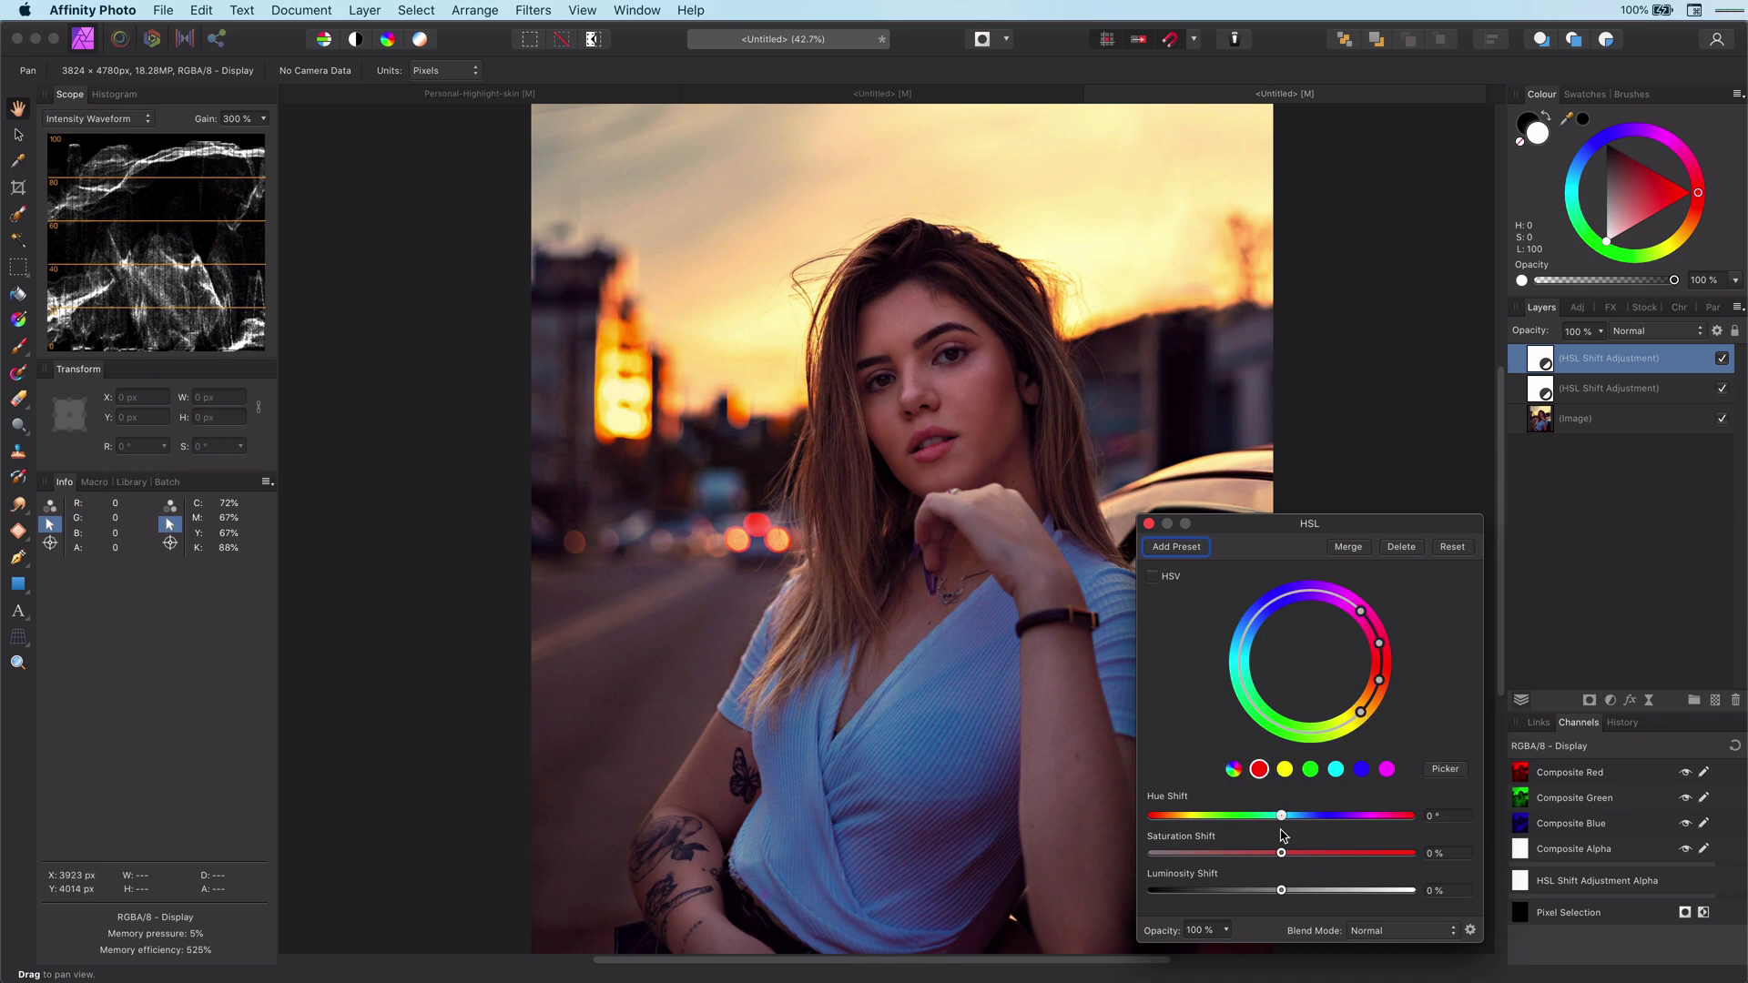
Push the second adjustment's red hue and saturation shifts to their maximum and reshape the red range around the skin tones.
drag(1283, 818, 1455, 828)
drag(1281, 856, 1409, 854)
drag(1376, 681, 1380, 654)
drag(1361, 611, 1349, 601)
drag(1378, 642, 1372, 696)
Reset the second adjustment's hue and saturation shifts to 0 and extend its red range towards magenta.
click(1433, 819)
text(0)
click(1430, 854)
drag(1381, 656, 1368, 619)
text(0)
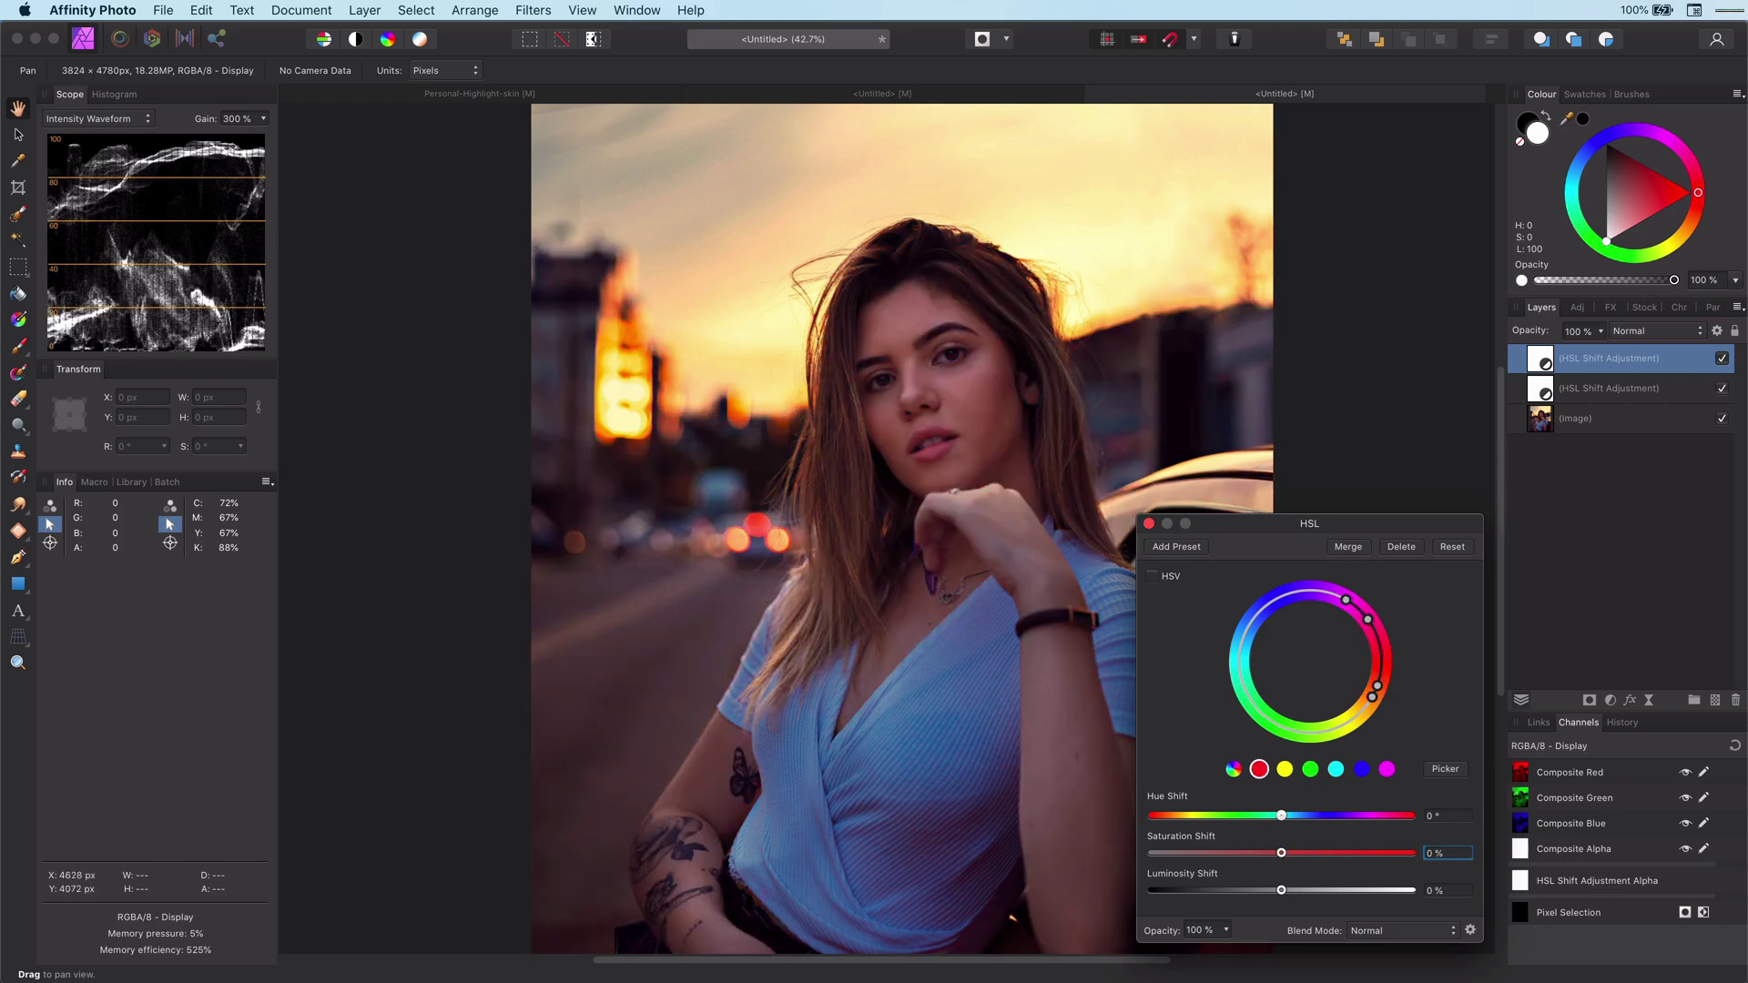
Raise the luminosity shift of the reds in the second HSL adjustment and compare the face with and without it.
drag(1283, 894, 1338, 891)
click(1150, 524)
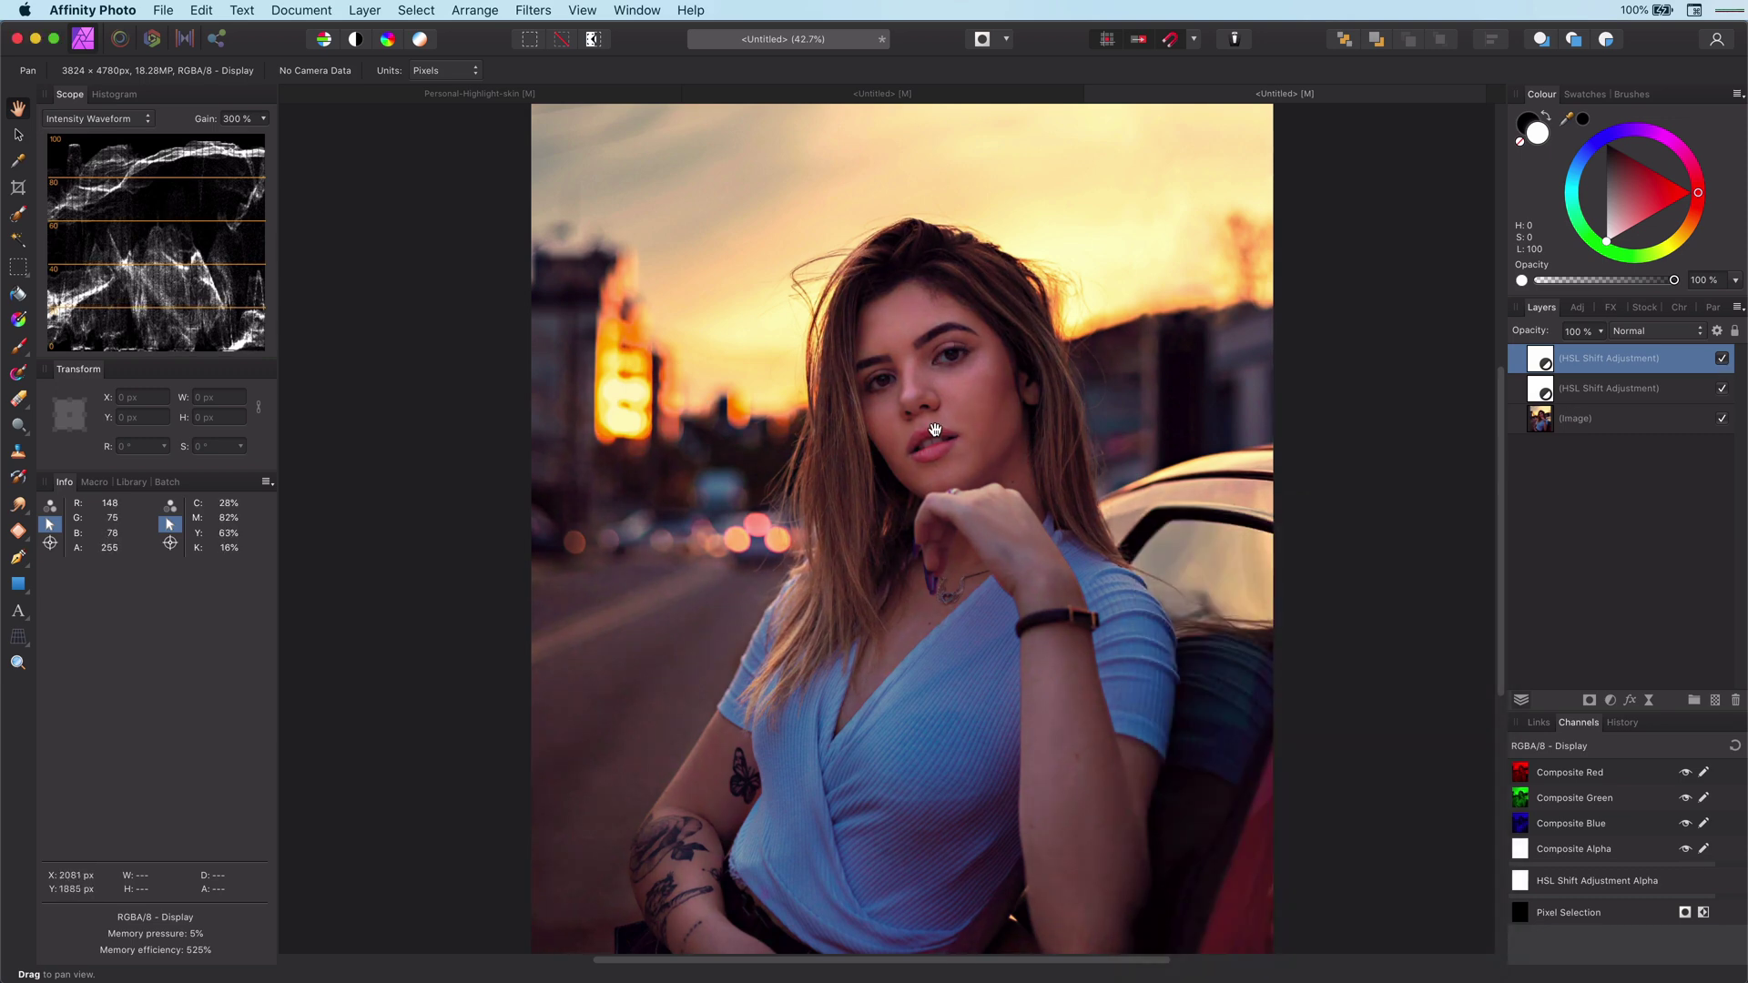
scroll(935, 430, up, 5)
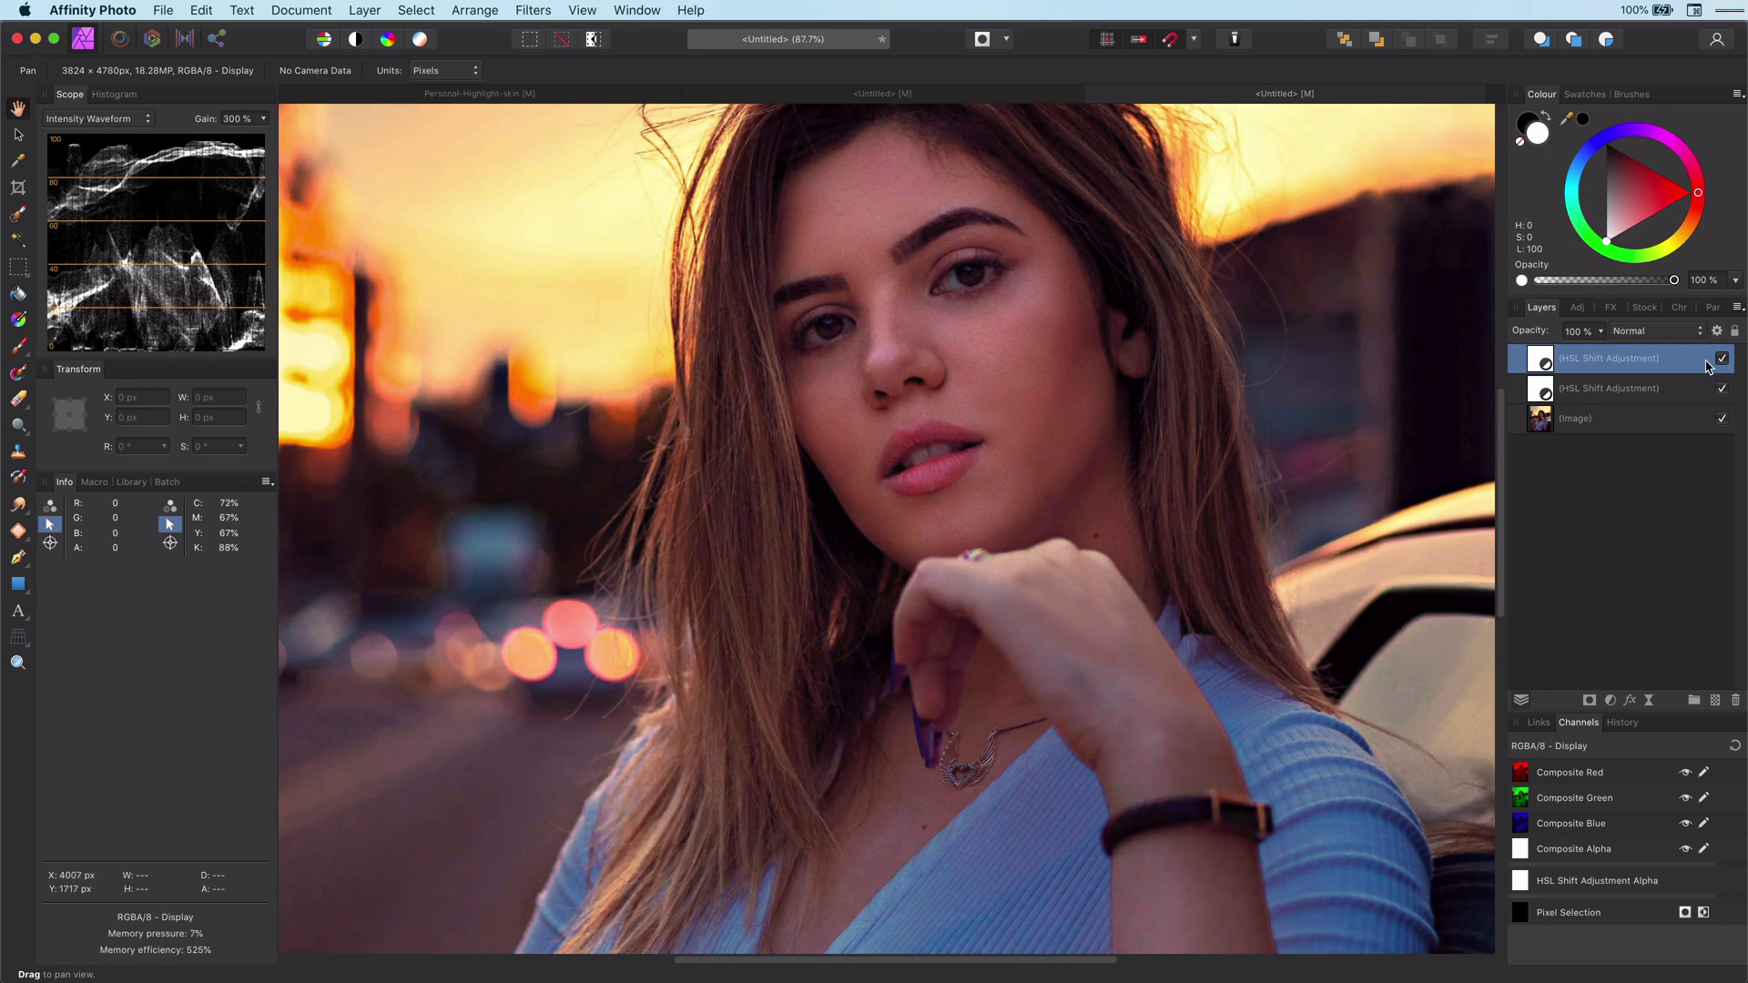
click(1719, 361)
click(1719, 360)
scroll(1178, 566, down, 5)
drag(1178, 567, 1032, 465)
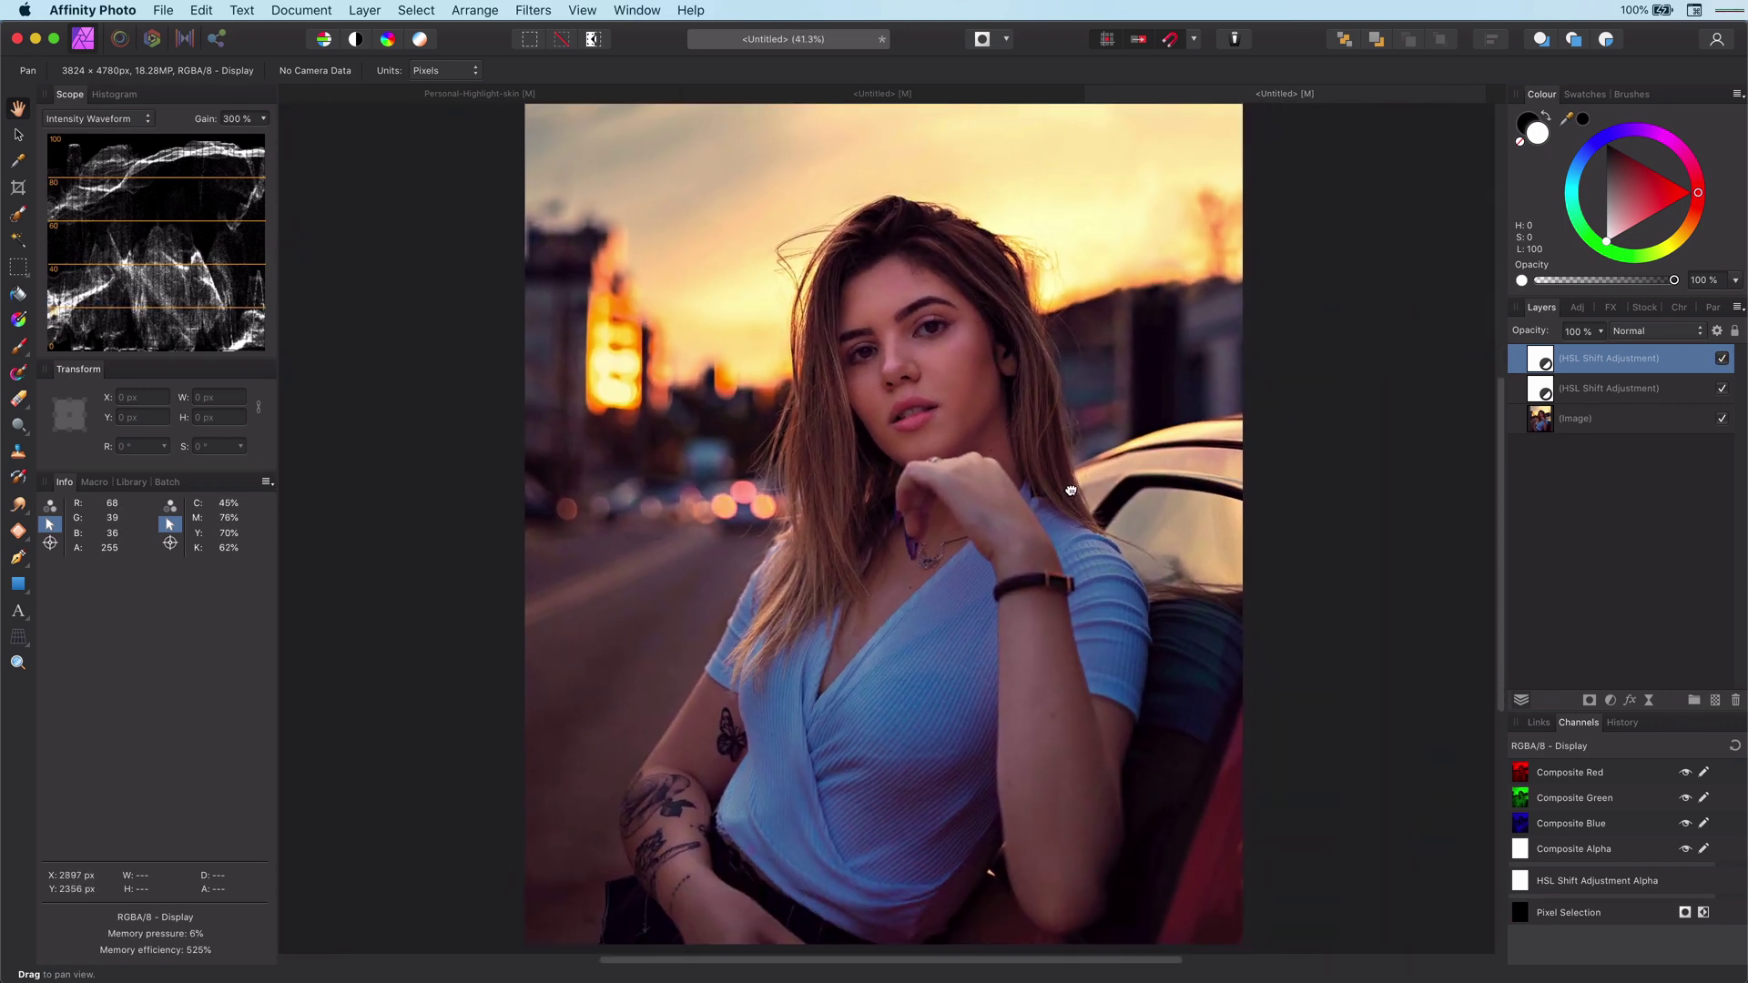
Group the two HSL adjustments and name the group "Brighten face".
shift+click(1543, 389)
key(super+g)
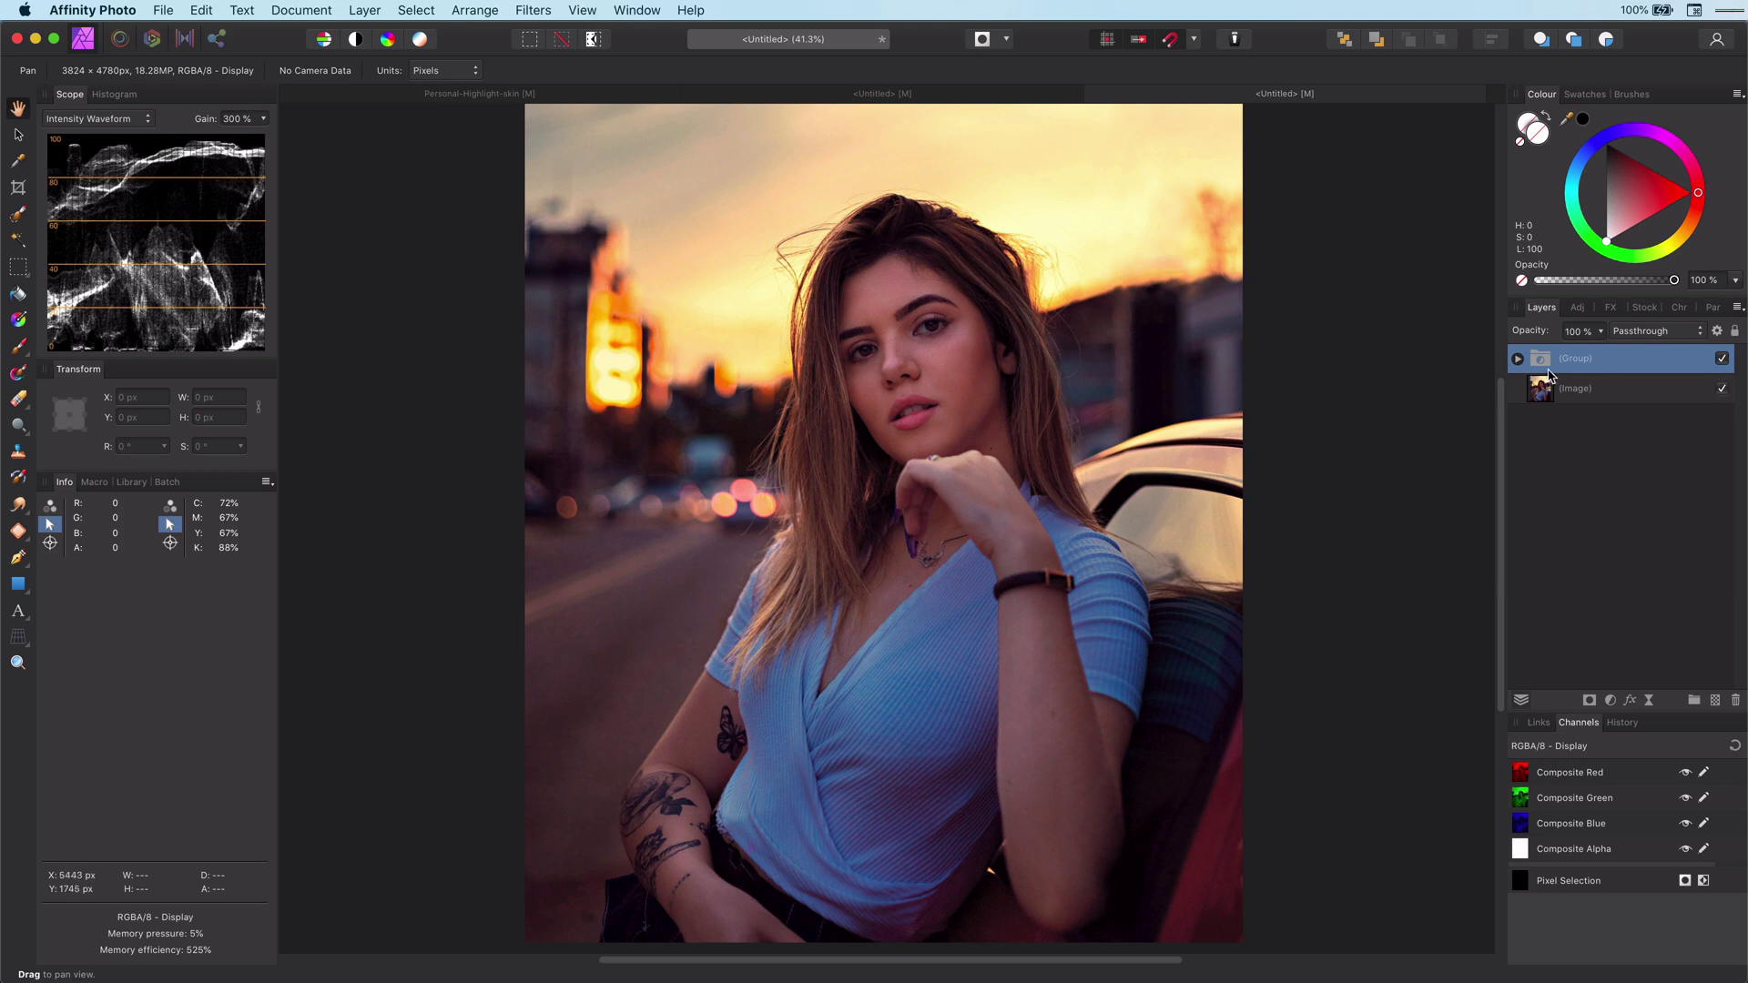
double_click(1574, 361)
text(Brigh)
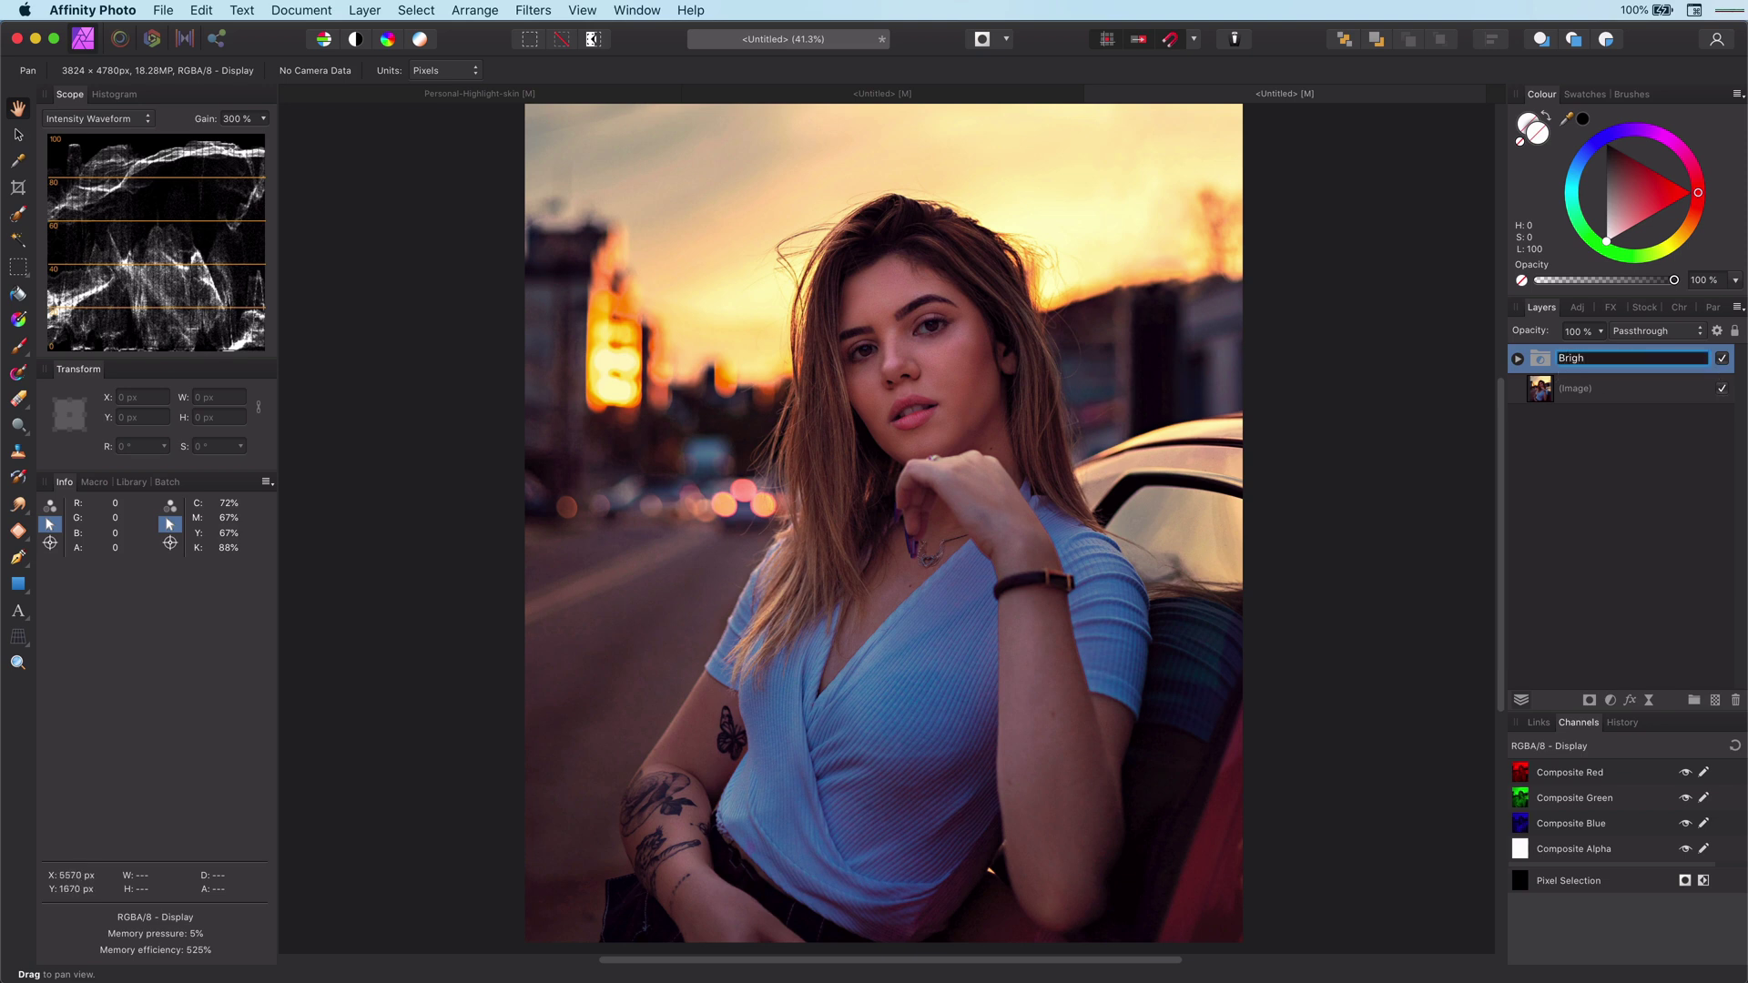
text(ten face)
key(Return)
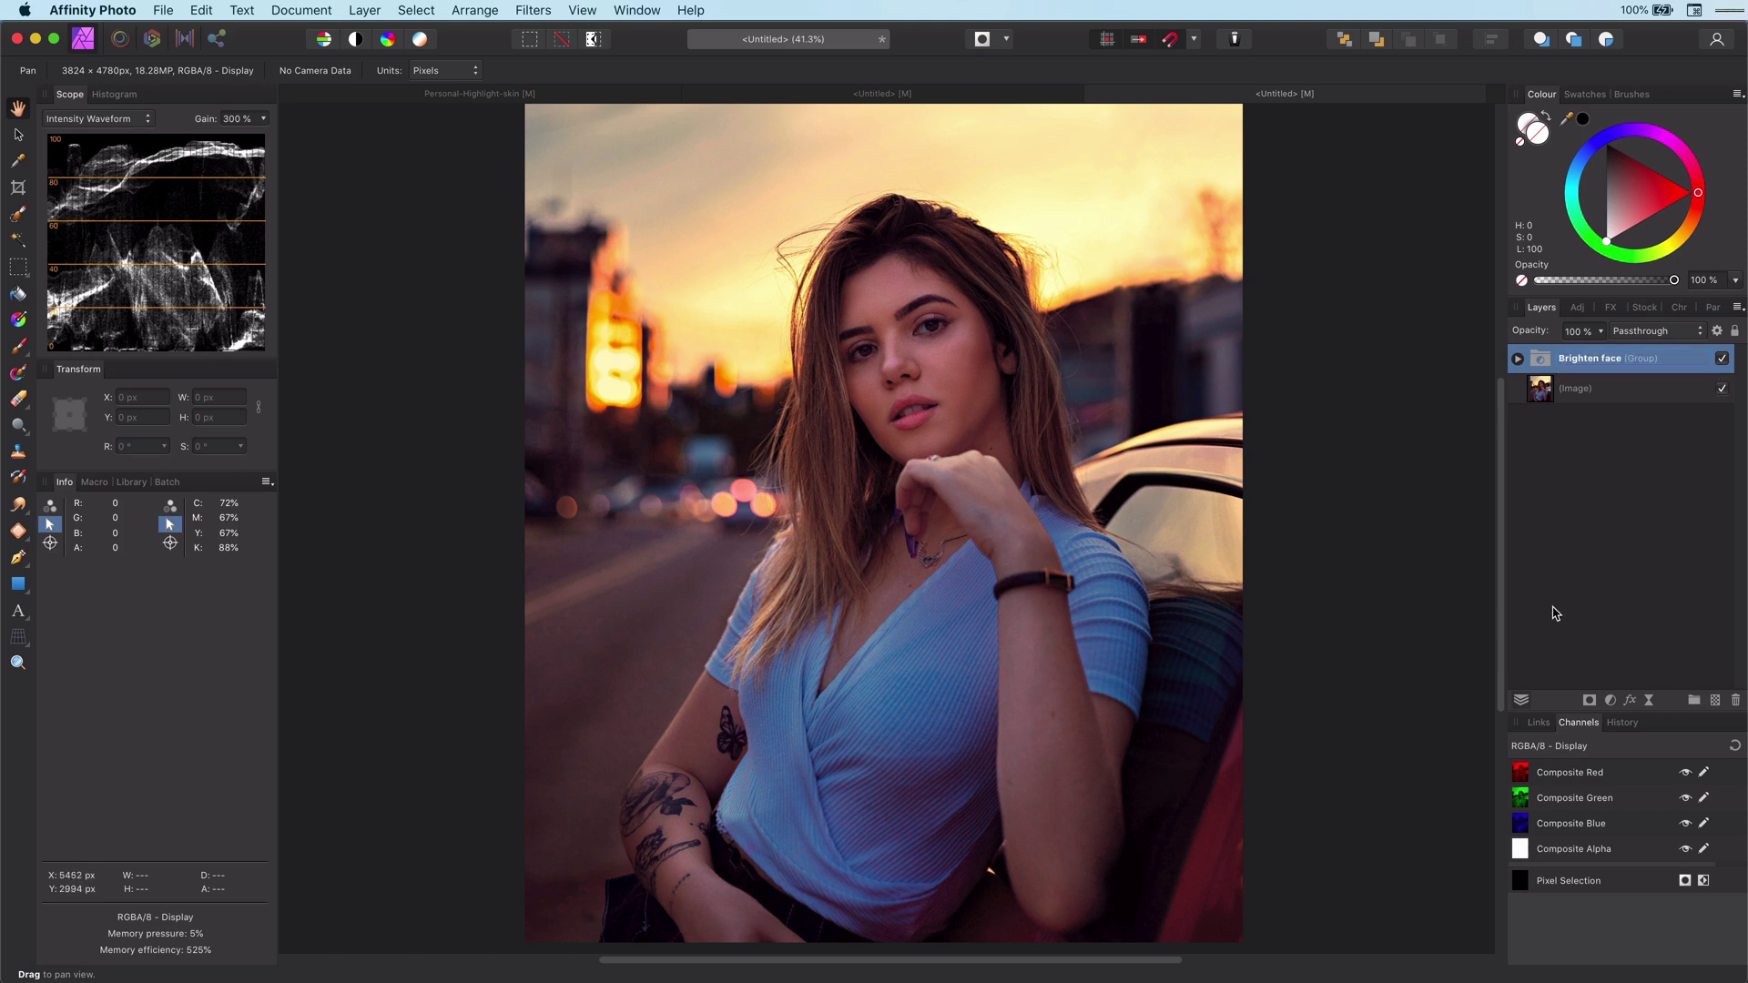
Add a mask to the Brighten face group and invert it to black.
click(1589, 700)
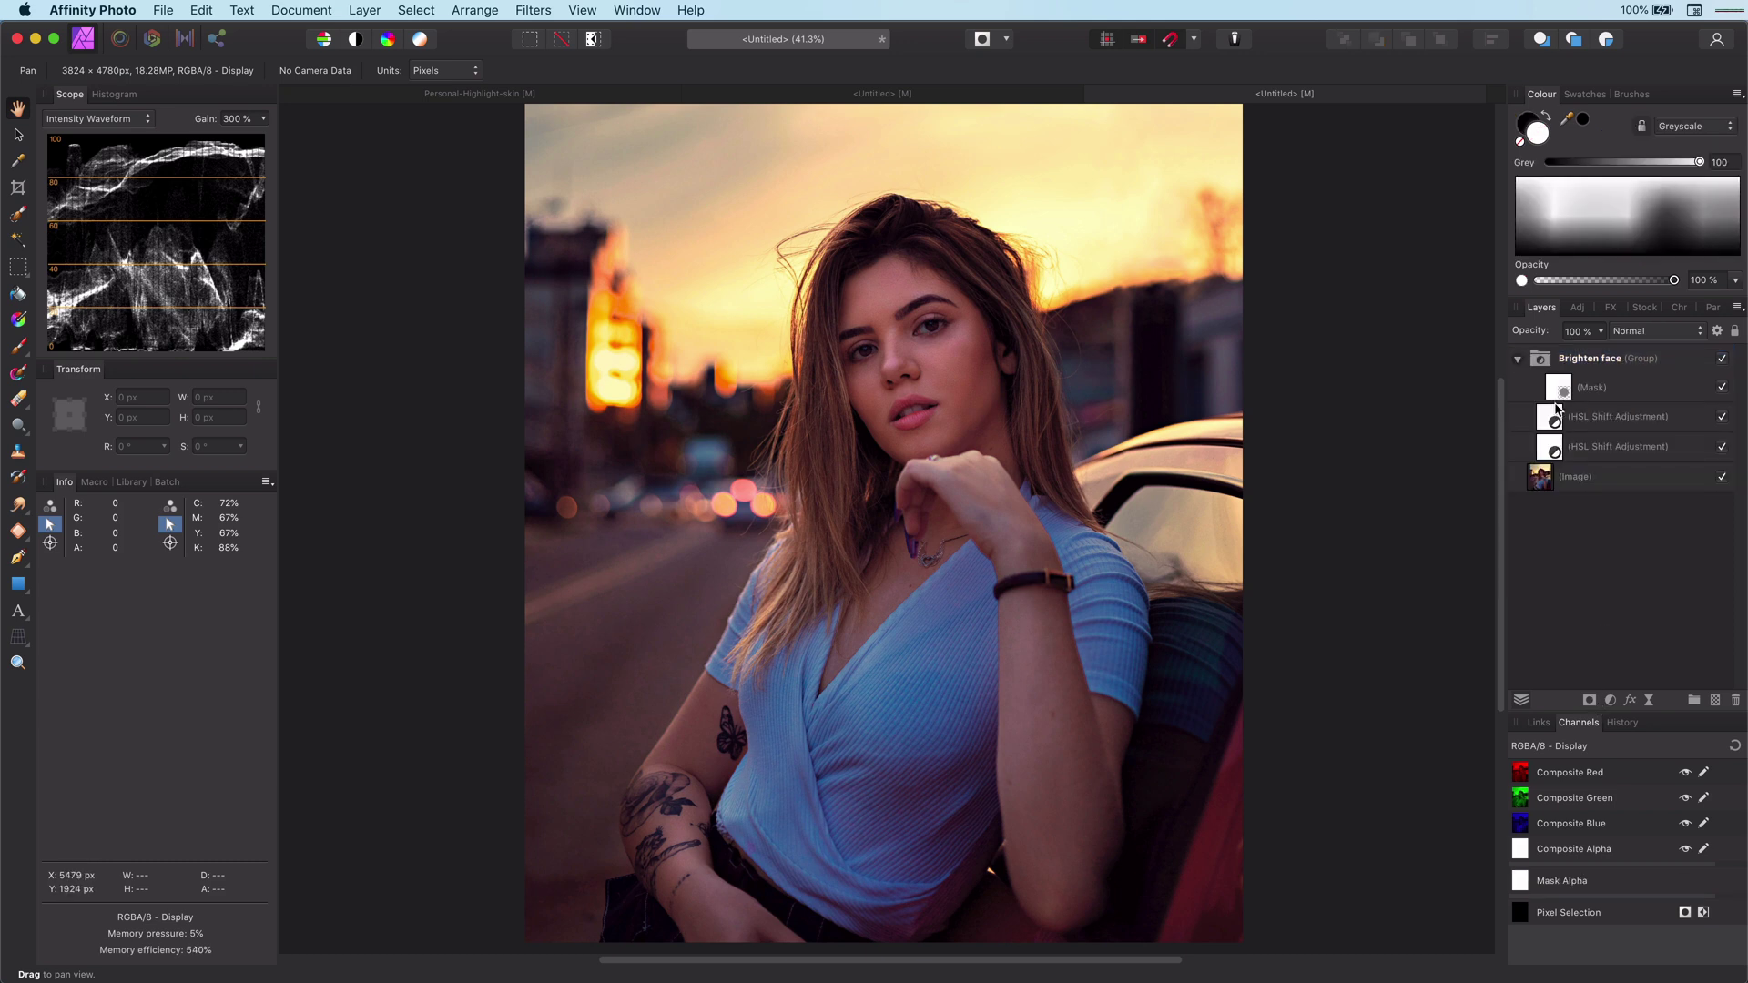
key(b)
key(x)
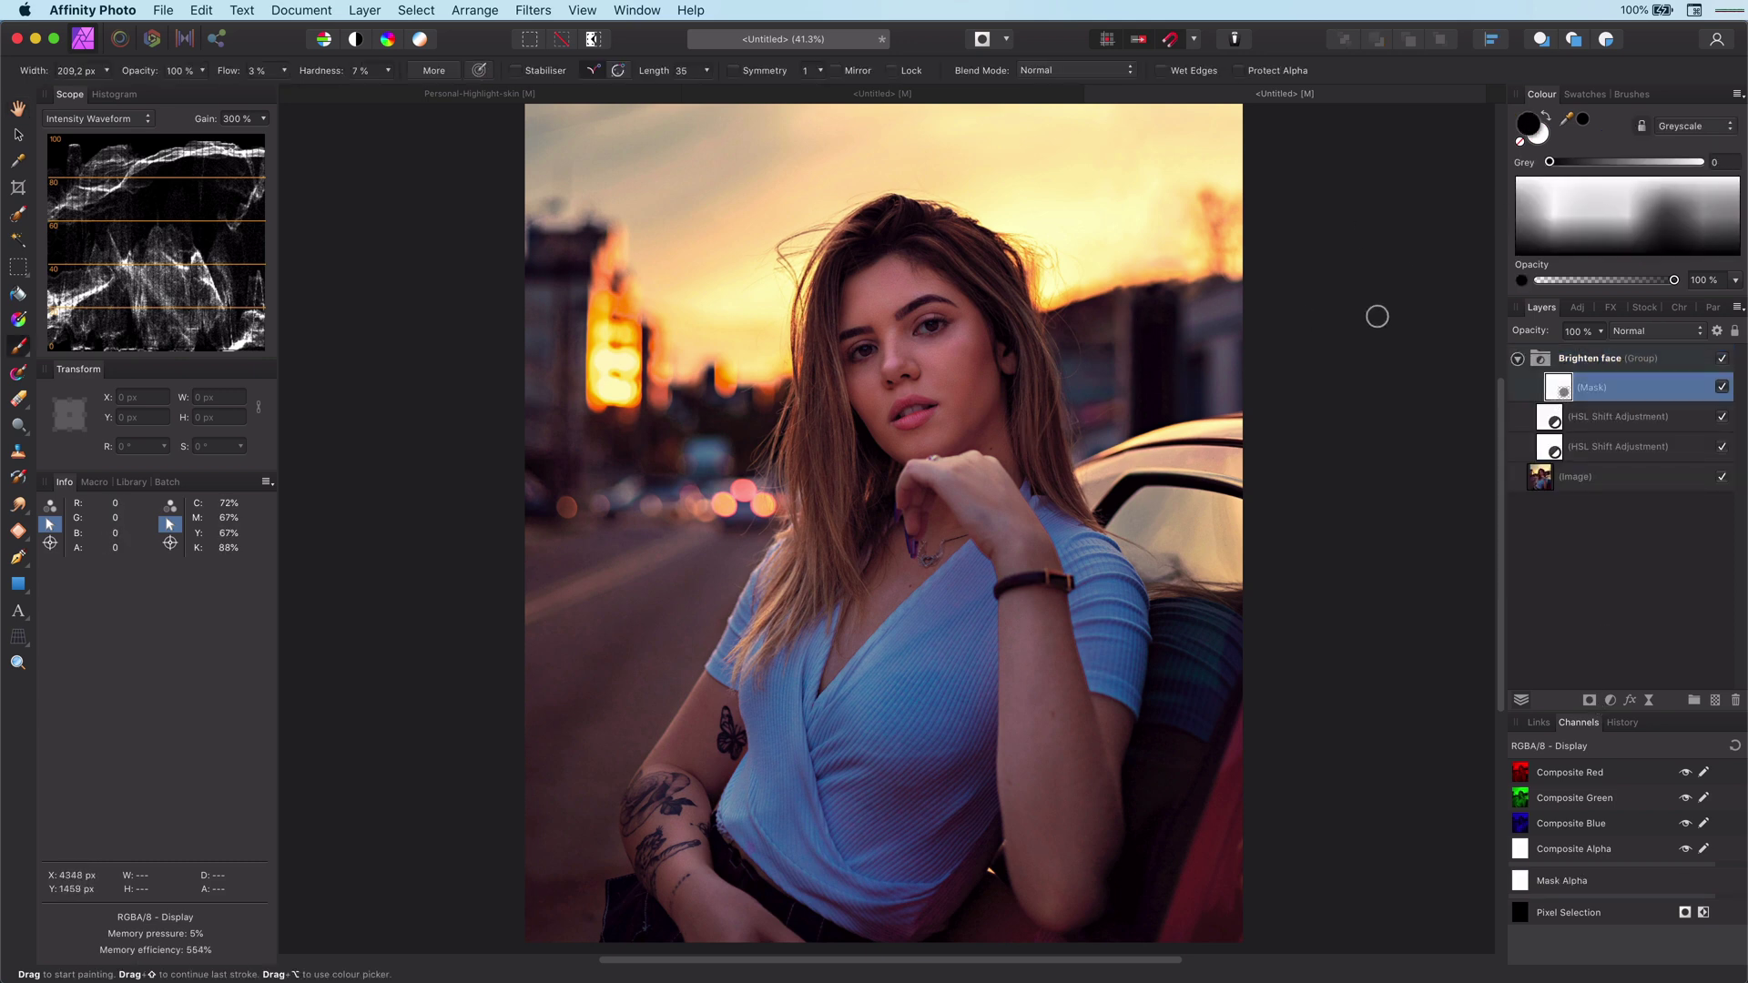
key(super+i)
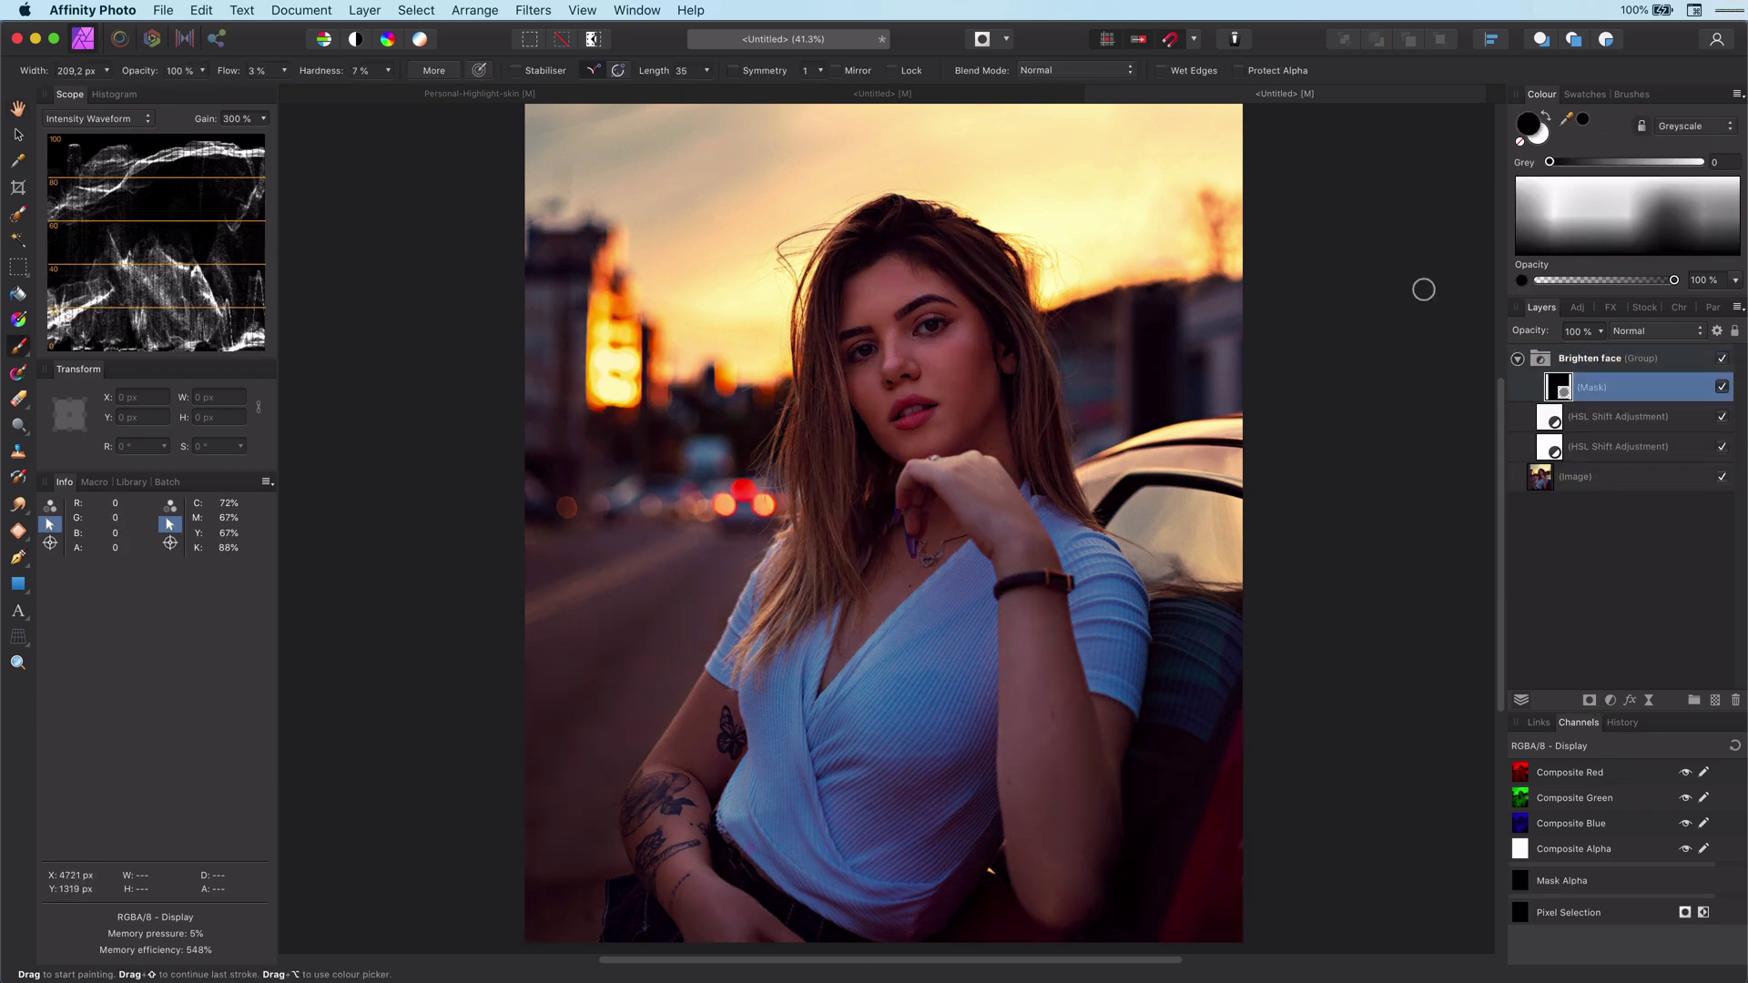
Paint white on the Brighten face mask over the face, hand, arm and neckline with an enlarged soft brush.
key(x)
key(bracketright)
key(bracketright)
key(bracketright)
key(bracketright)
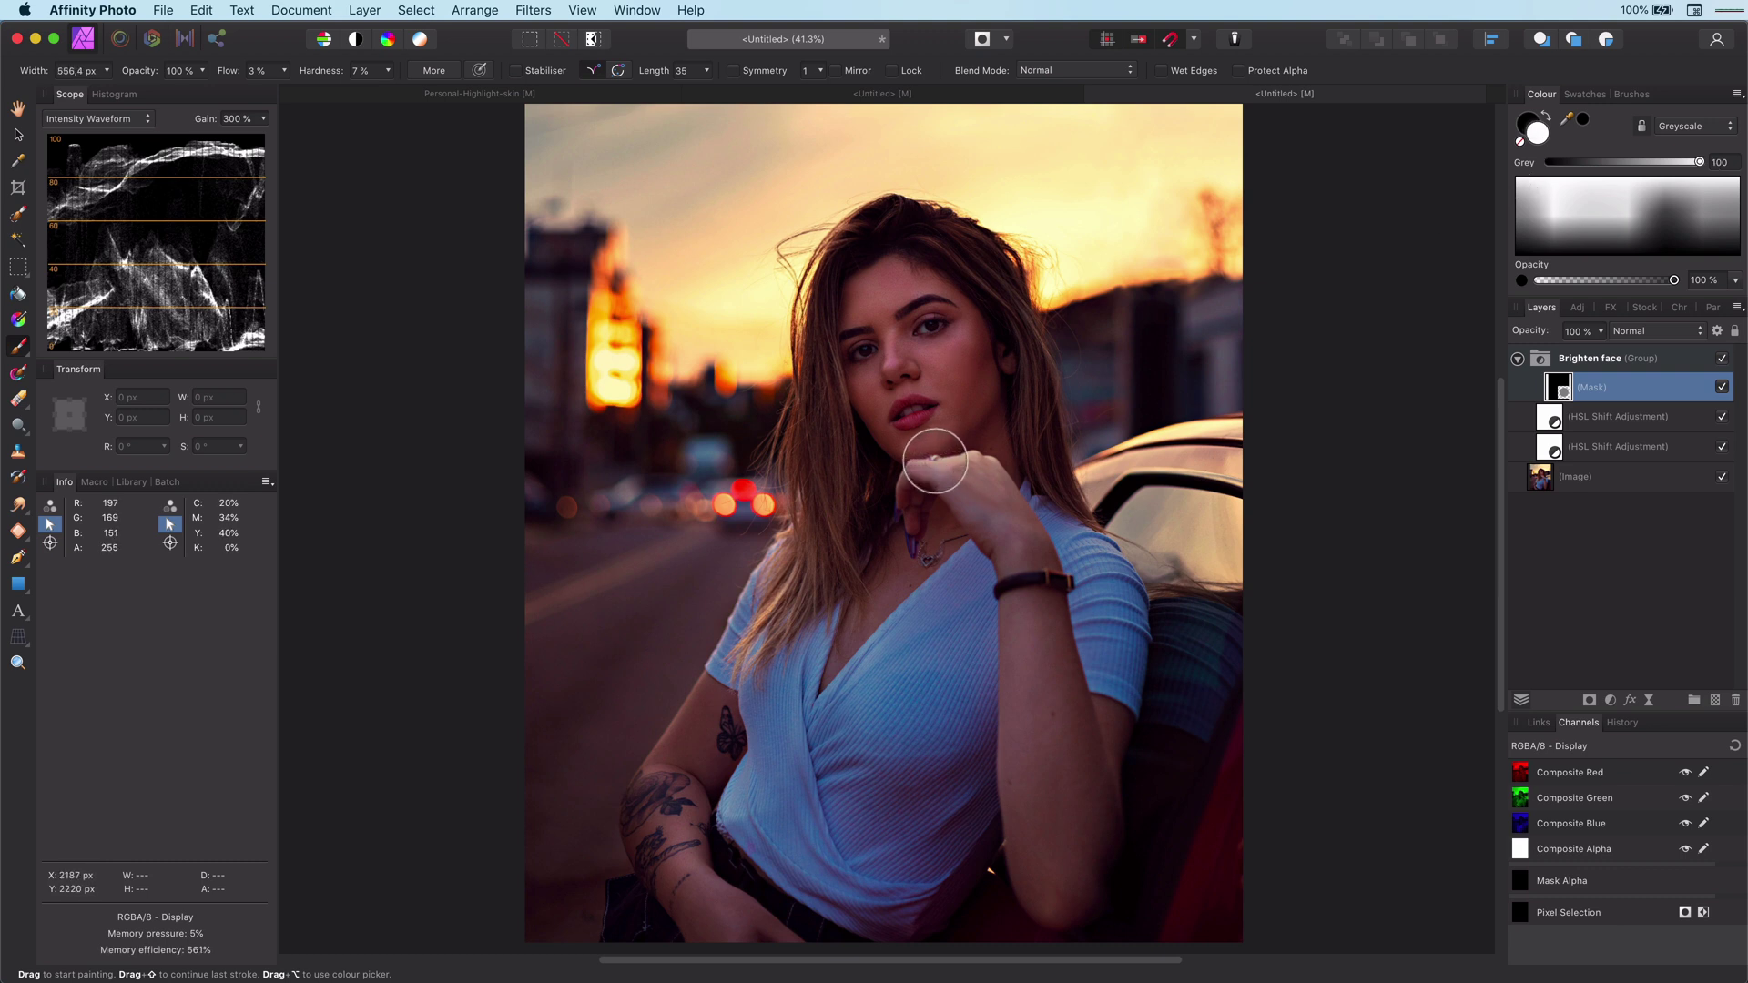
mouse_move(945, 390)
mouse_down()
mouse_move(901, 350)
mouse_move(916, 323)
mouse_move(951, 347)
mouse_move(917, 414)
mouse_move(937, 507)
mouse_up()
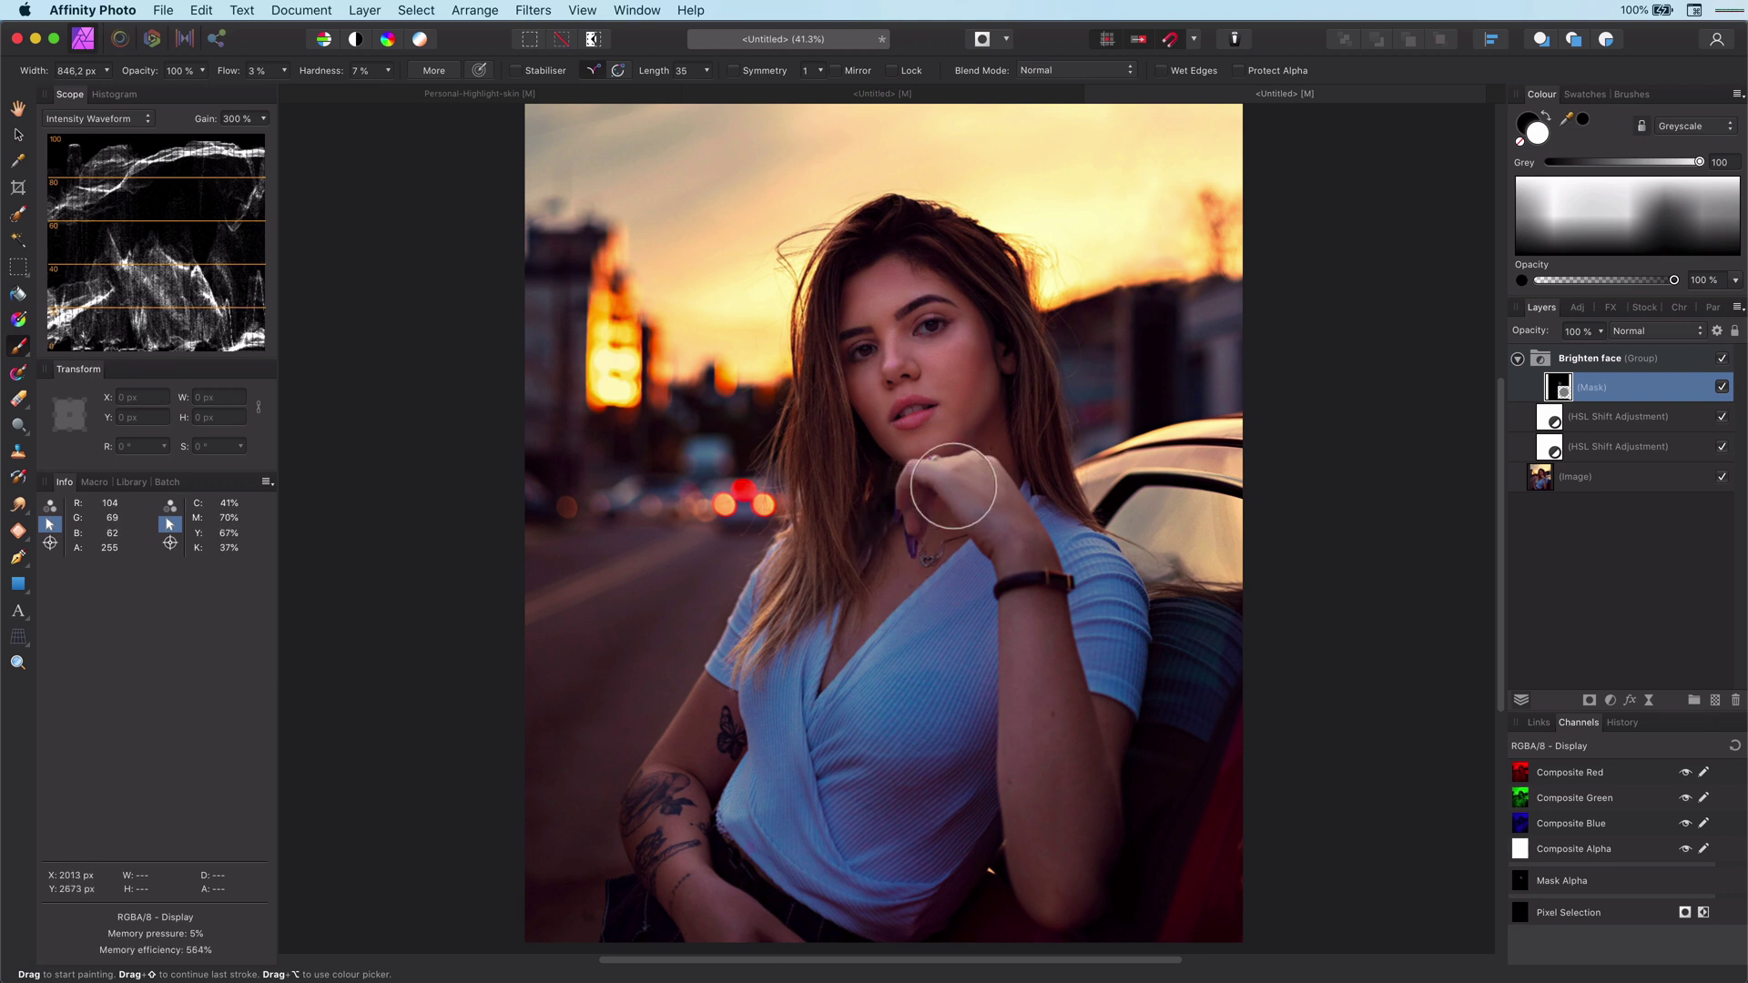
mouse_move(1084, 577)
mouse_down()
mouse_move(889, 587)
mouse_move(1008, 391)
mouse_move(903, 319)
mouse_move(893, 426)
mouse_move(900, 306)
mouse_move(919, 450)
mouse_move(901, 352)
mouse_move(893, 395)
mouse_move(889, 300)
mouse_move(940, 403)
mouse_move(848, 642)
mouse_up()
scroll(902, 606, up, 5)
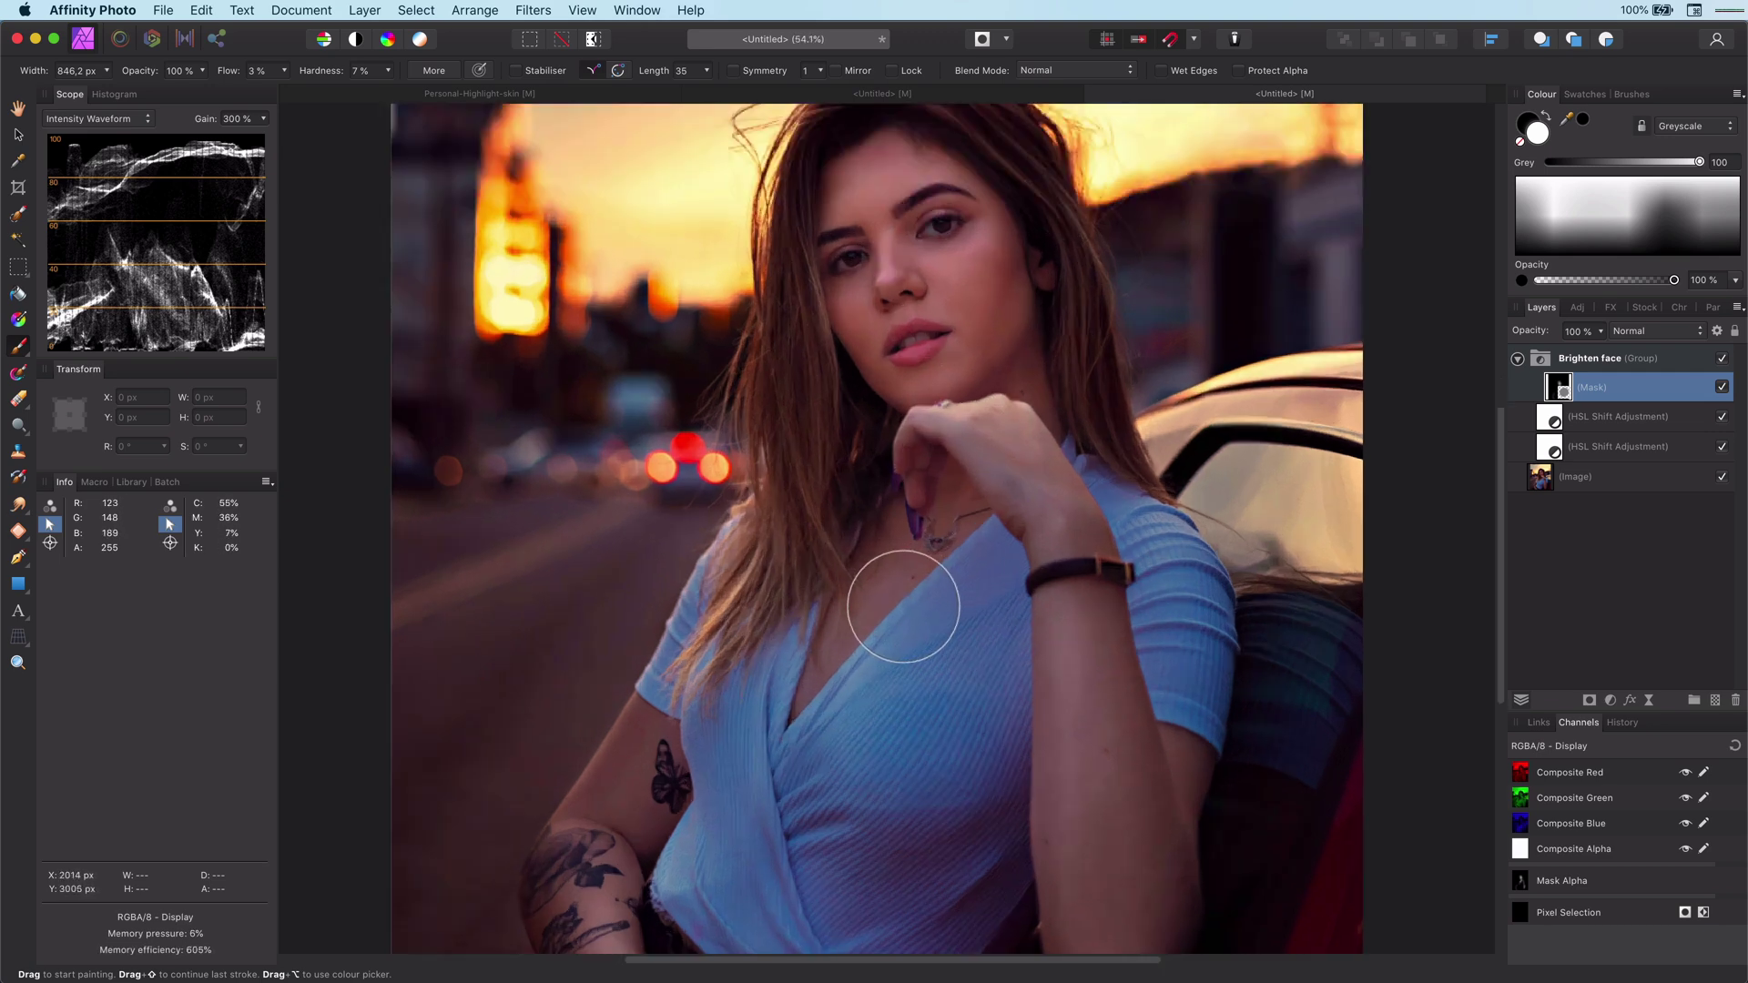
Reduce the brush to about 230 px and paint the tattooed forearm white in the Brighten face mask.
key(p)
key(b)
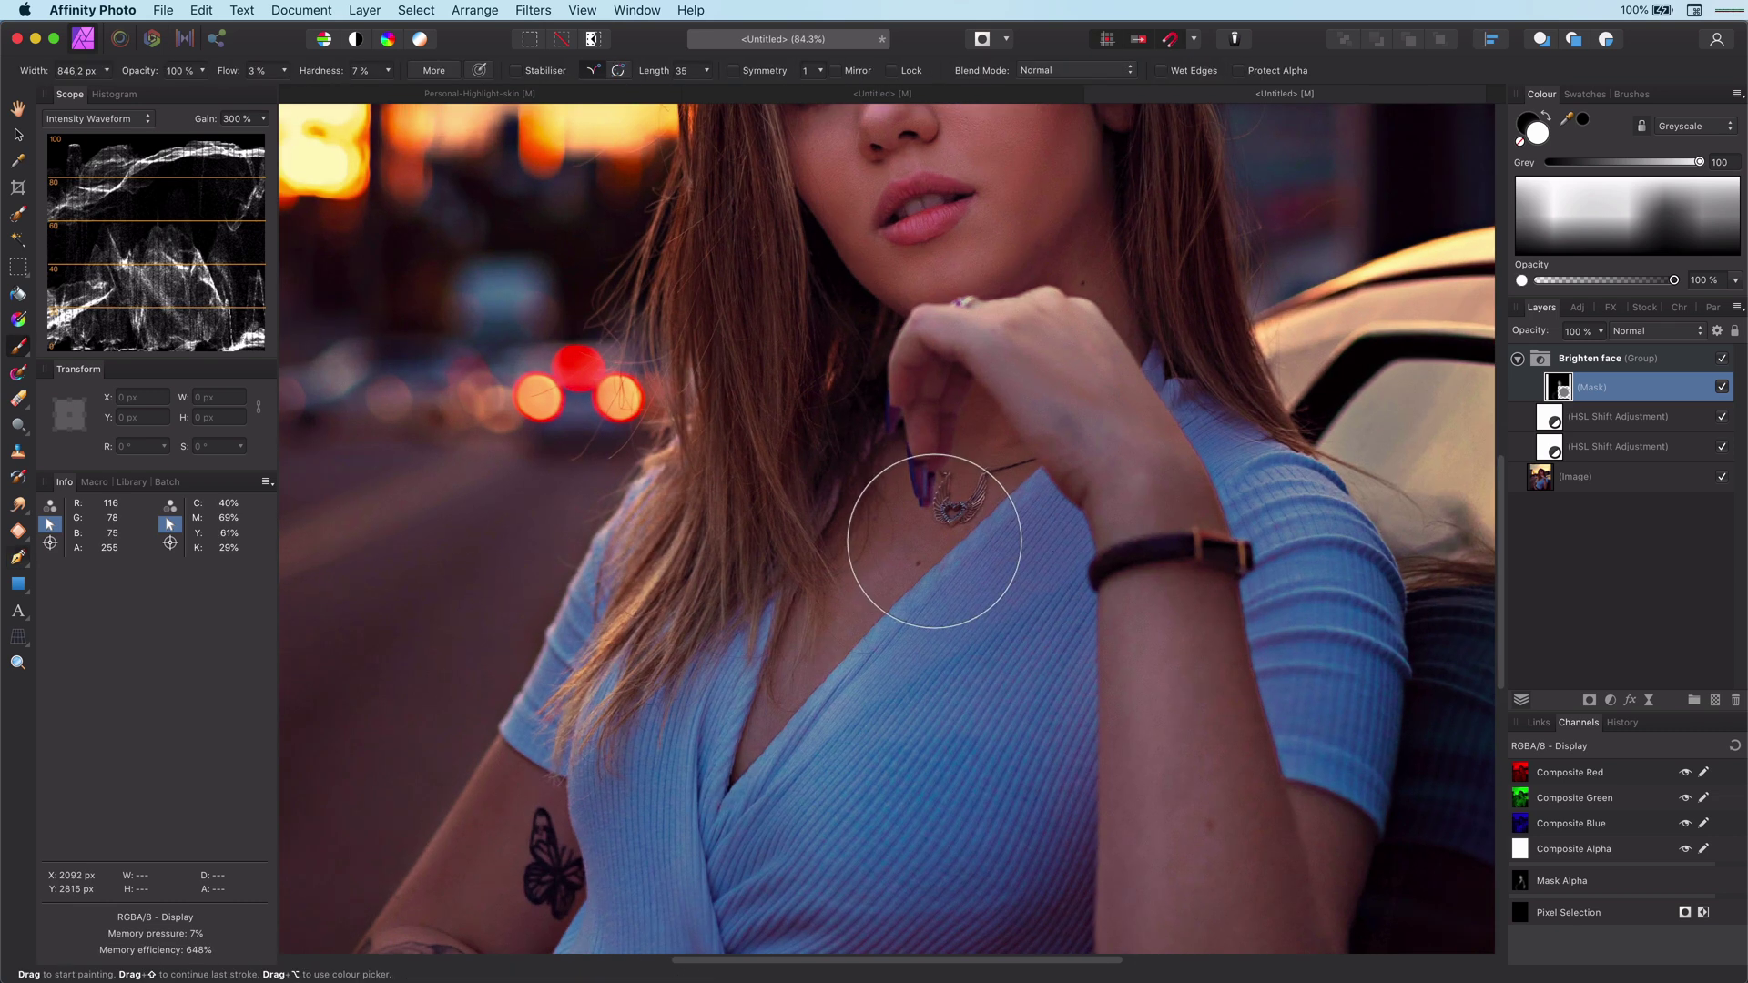
key(bracketleft)
key(bracketleft)
key(bracketleft)
key(bracketleft)
key(x)
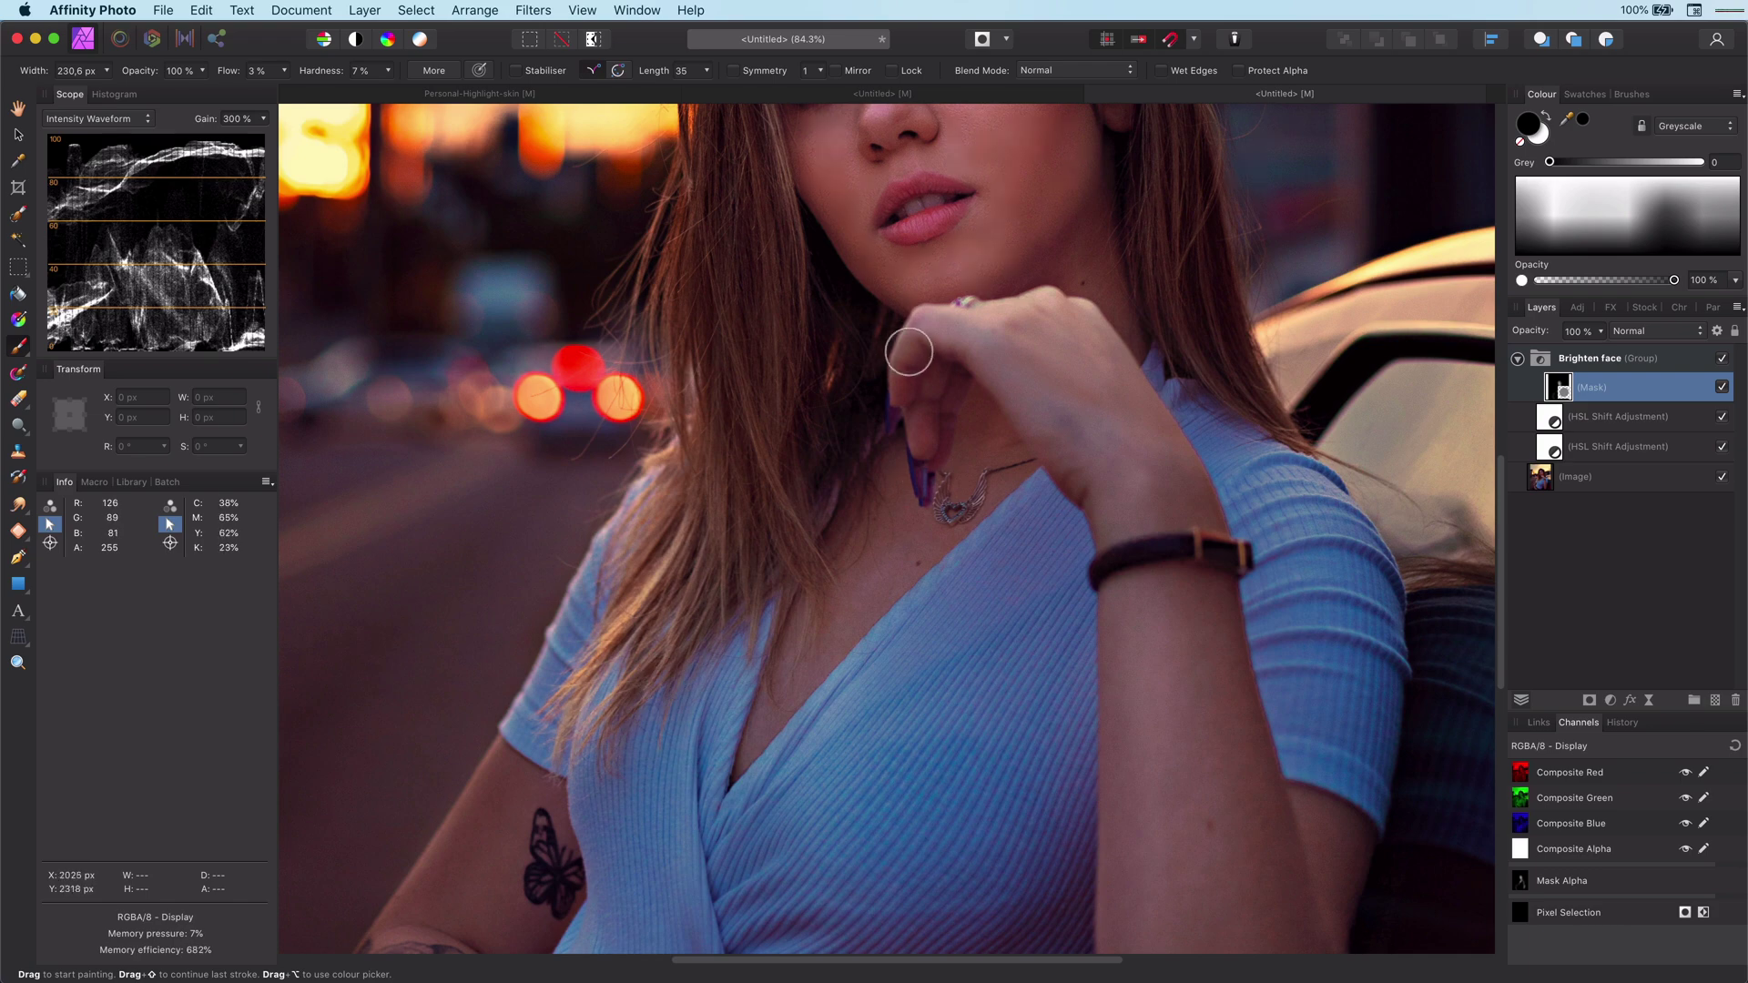
scroll(928, 382, up, 5)
key(x)
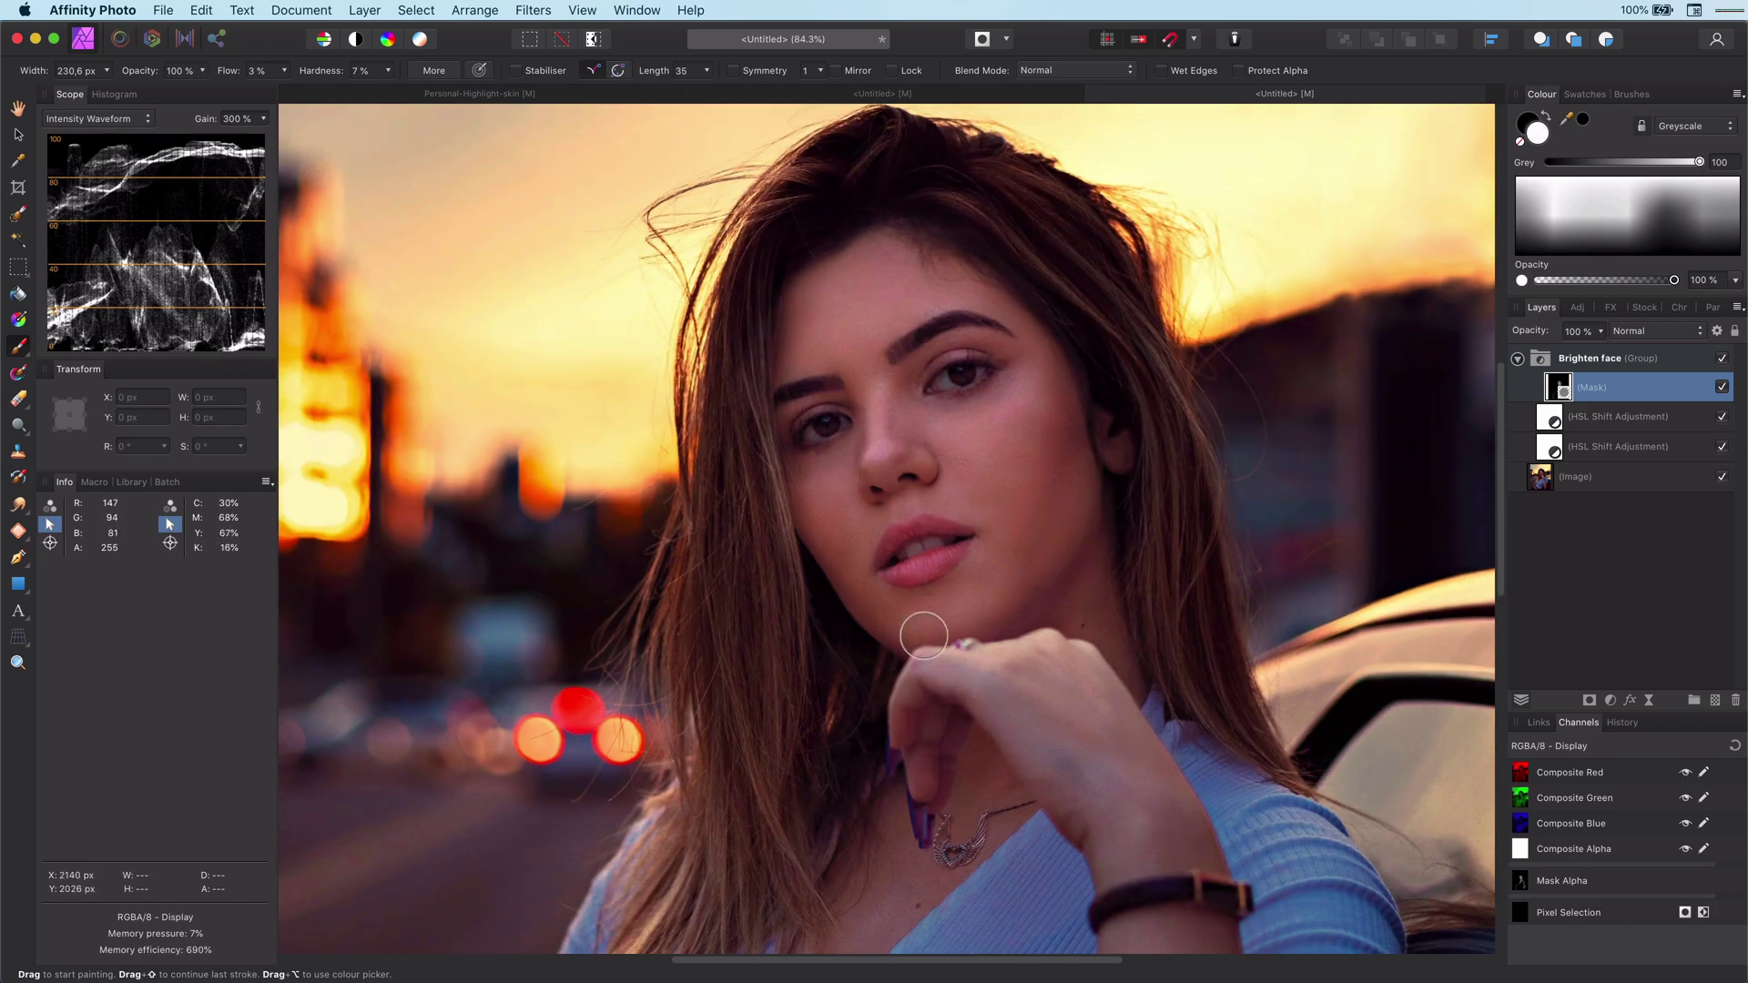
scroll(1007, 570, down, 10)
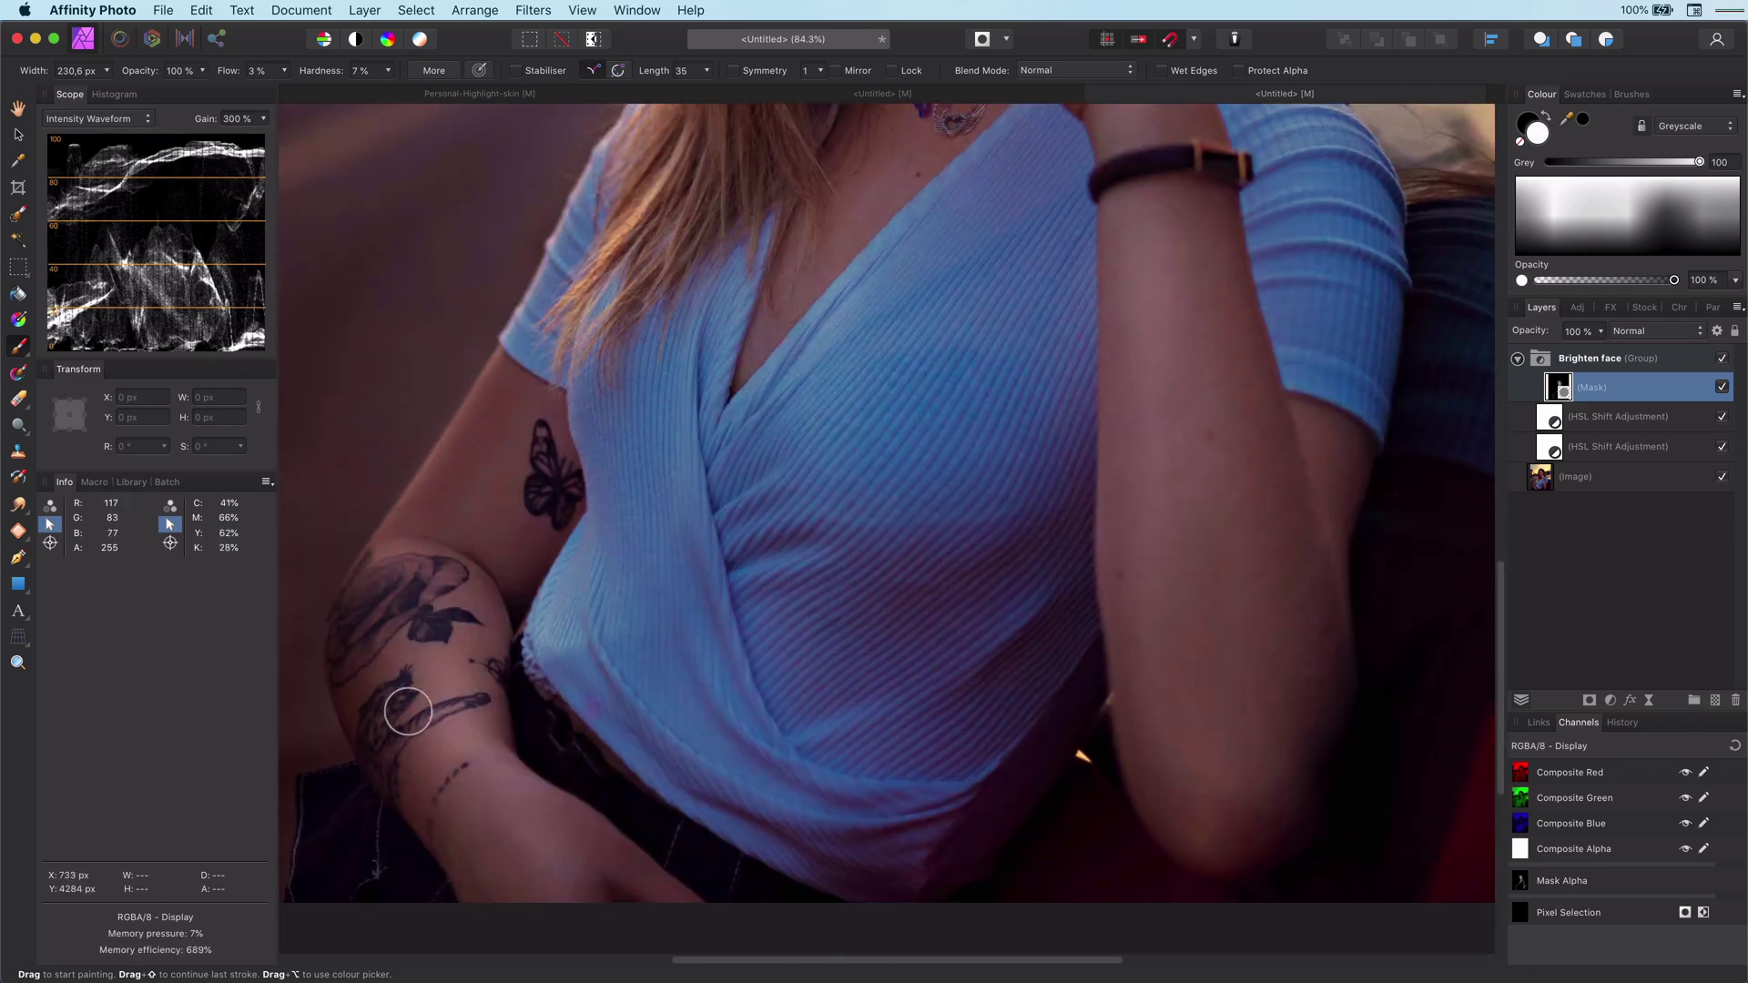
mouse_move(358, 714)
mouse_down()
mouse_move(485, 530)
mouse_move(490, 374)
mouse_move(654, 902)
mouse_move(393, 788)
mouse_up()
scroll(956, 519, down, 4)
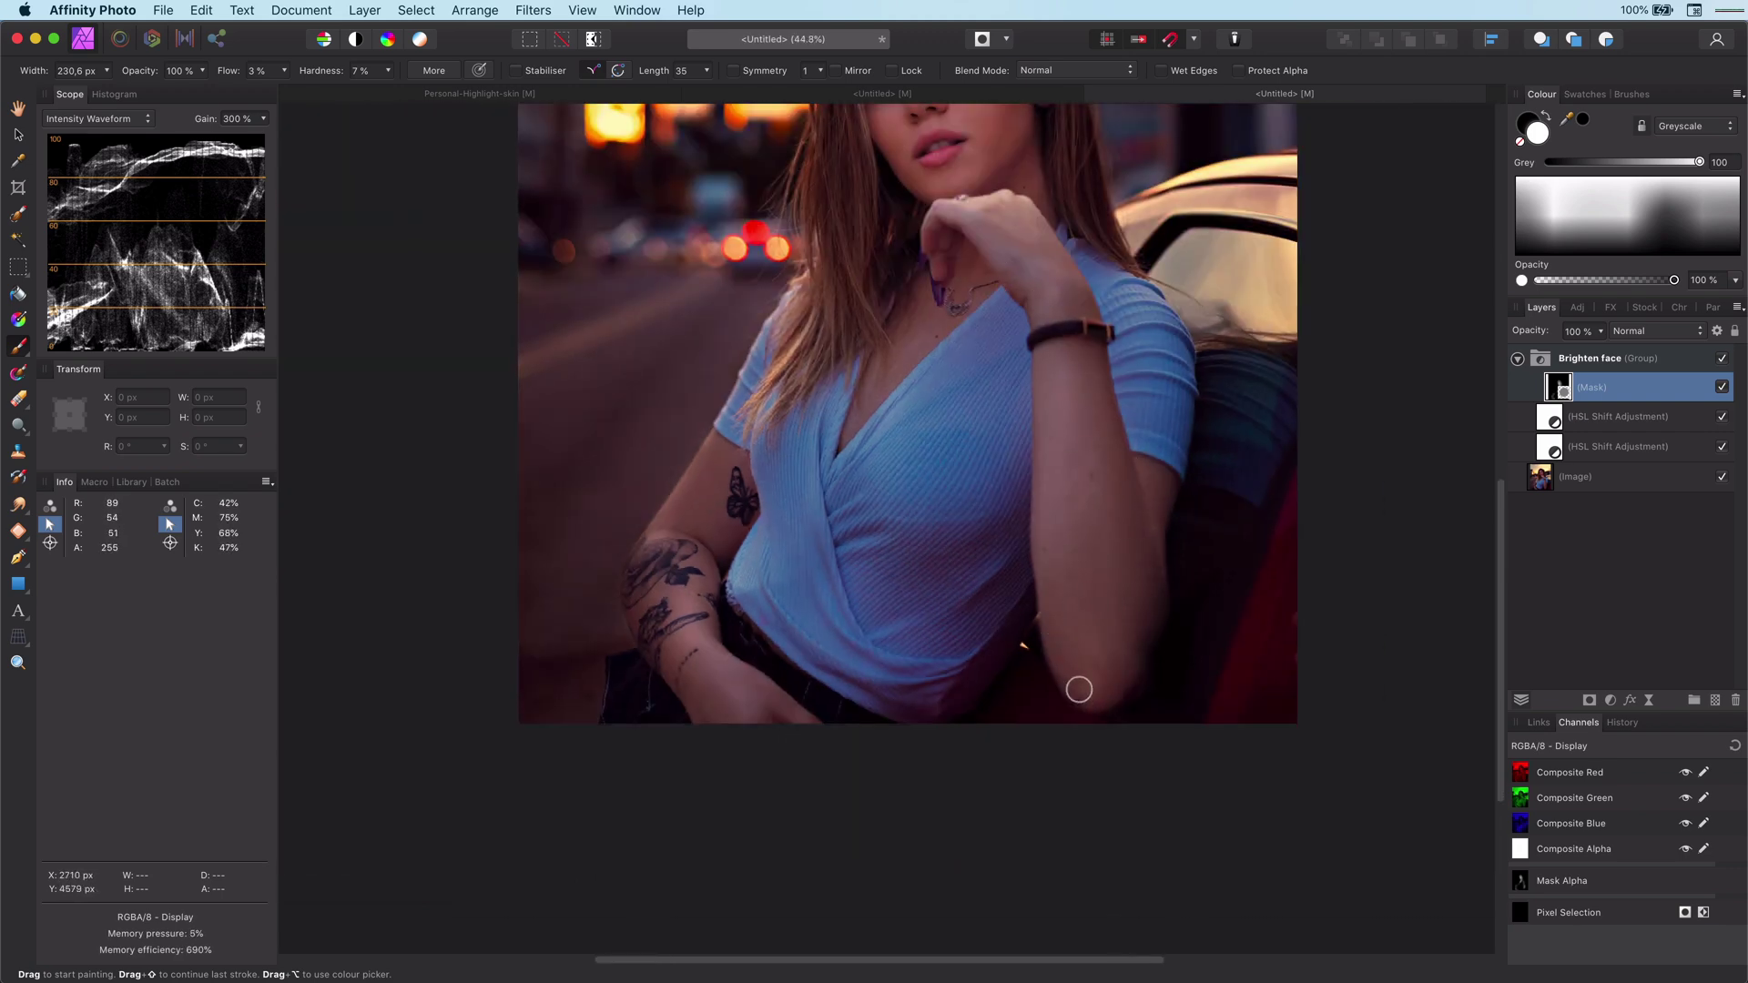
scroll(997, 514, down, 3)
scroll(983, 440, up, 2)
Compare the portrait with and without the Brighten face group.
double_click(1546, 479)
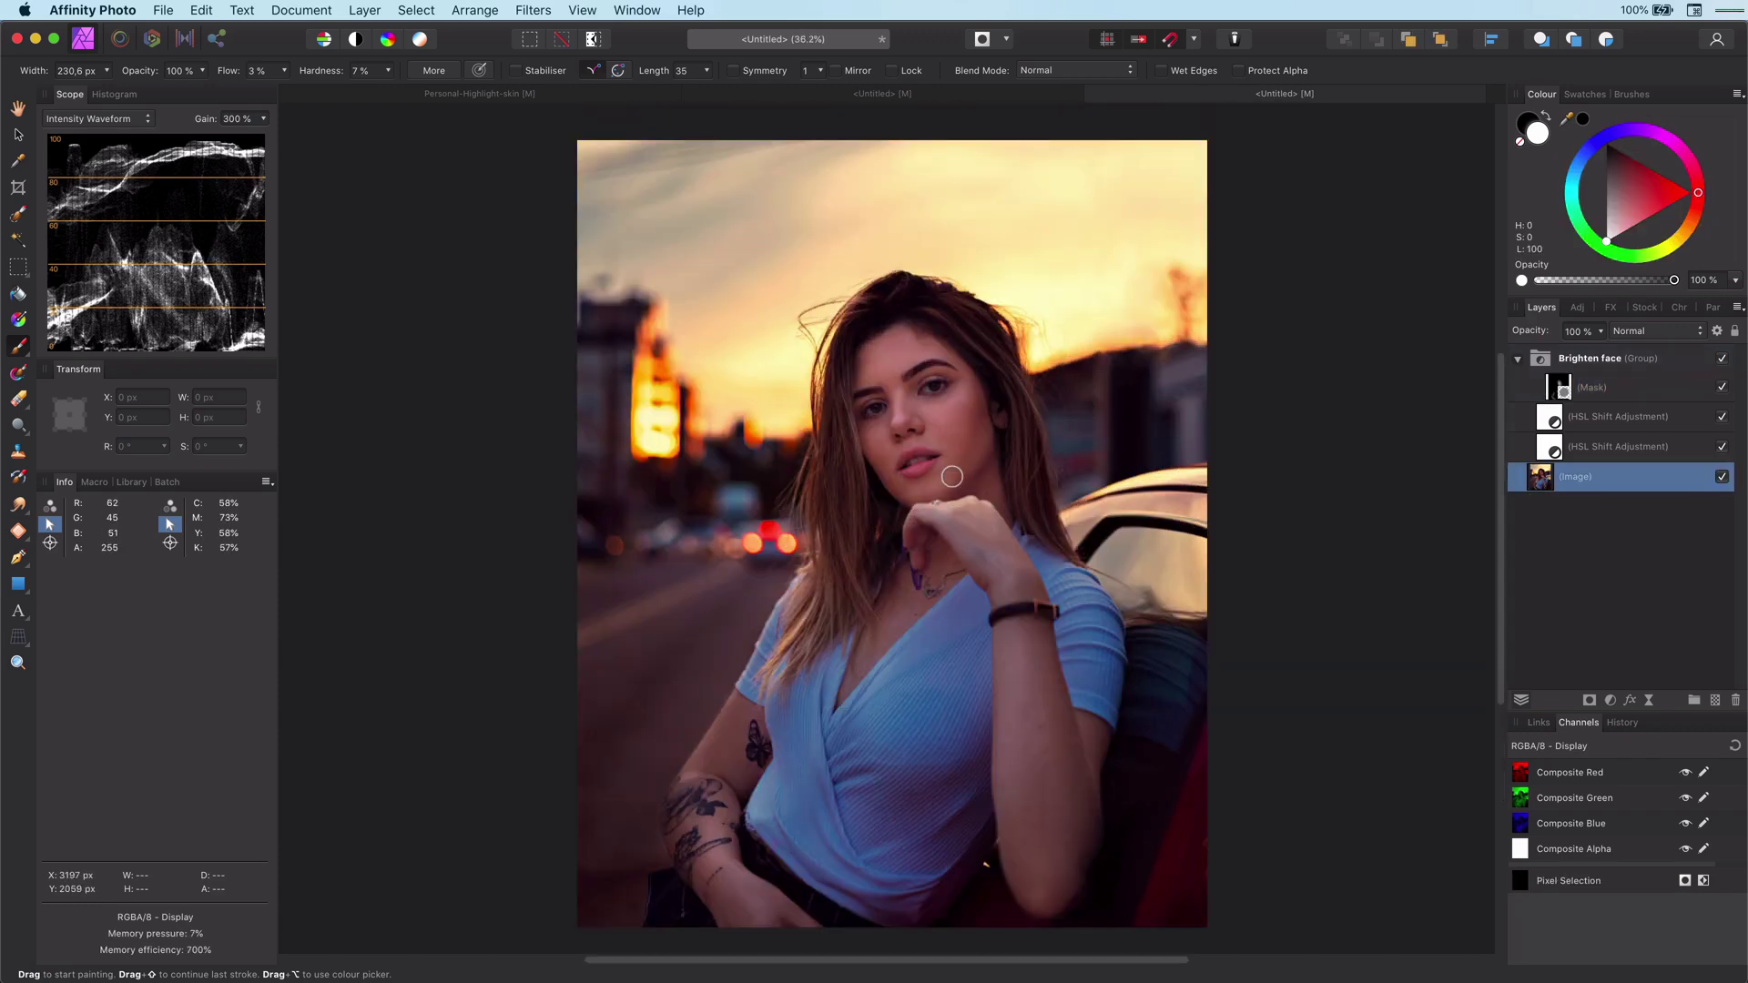
click(1722, 359)
click(1722, 359)
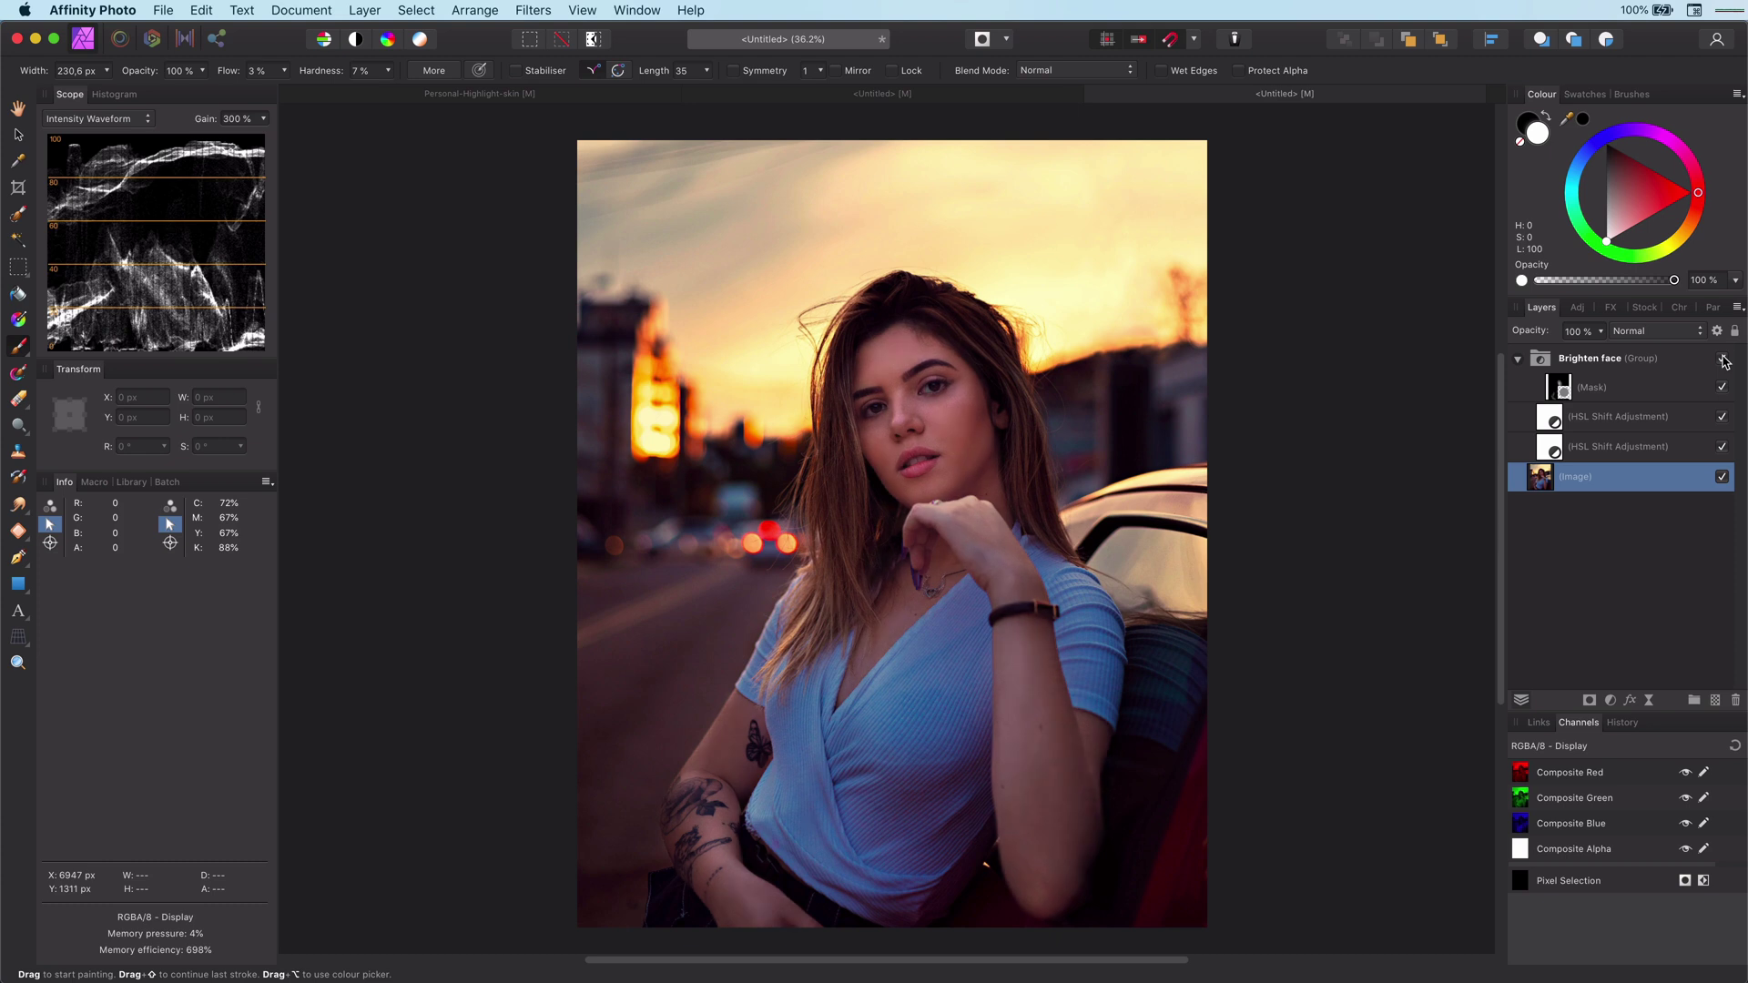
click(1722, 359)
click(1722, 358)
click(1723, 359)
click(1722, 359)
click(1723, 359)
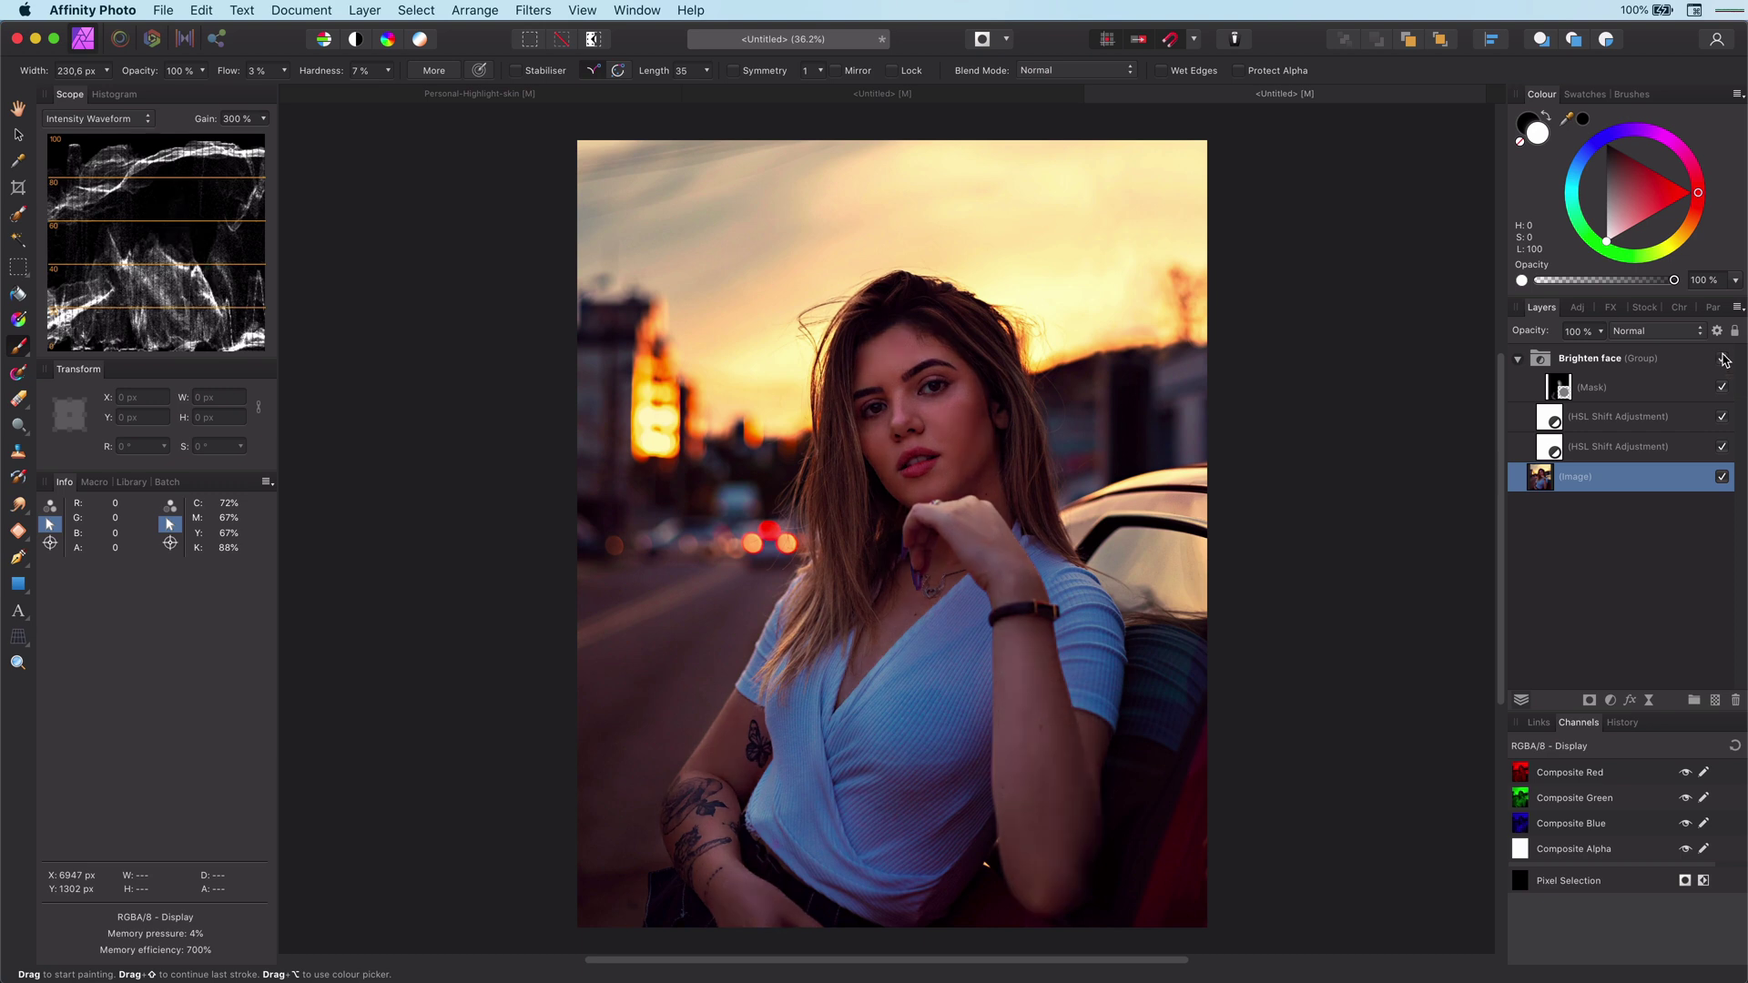
click(1723, 359)
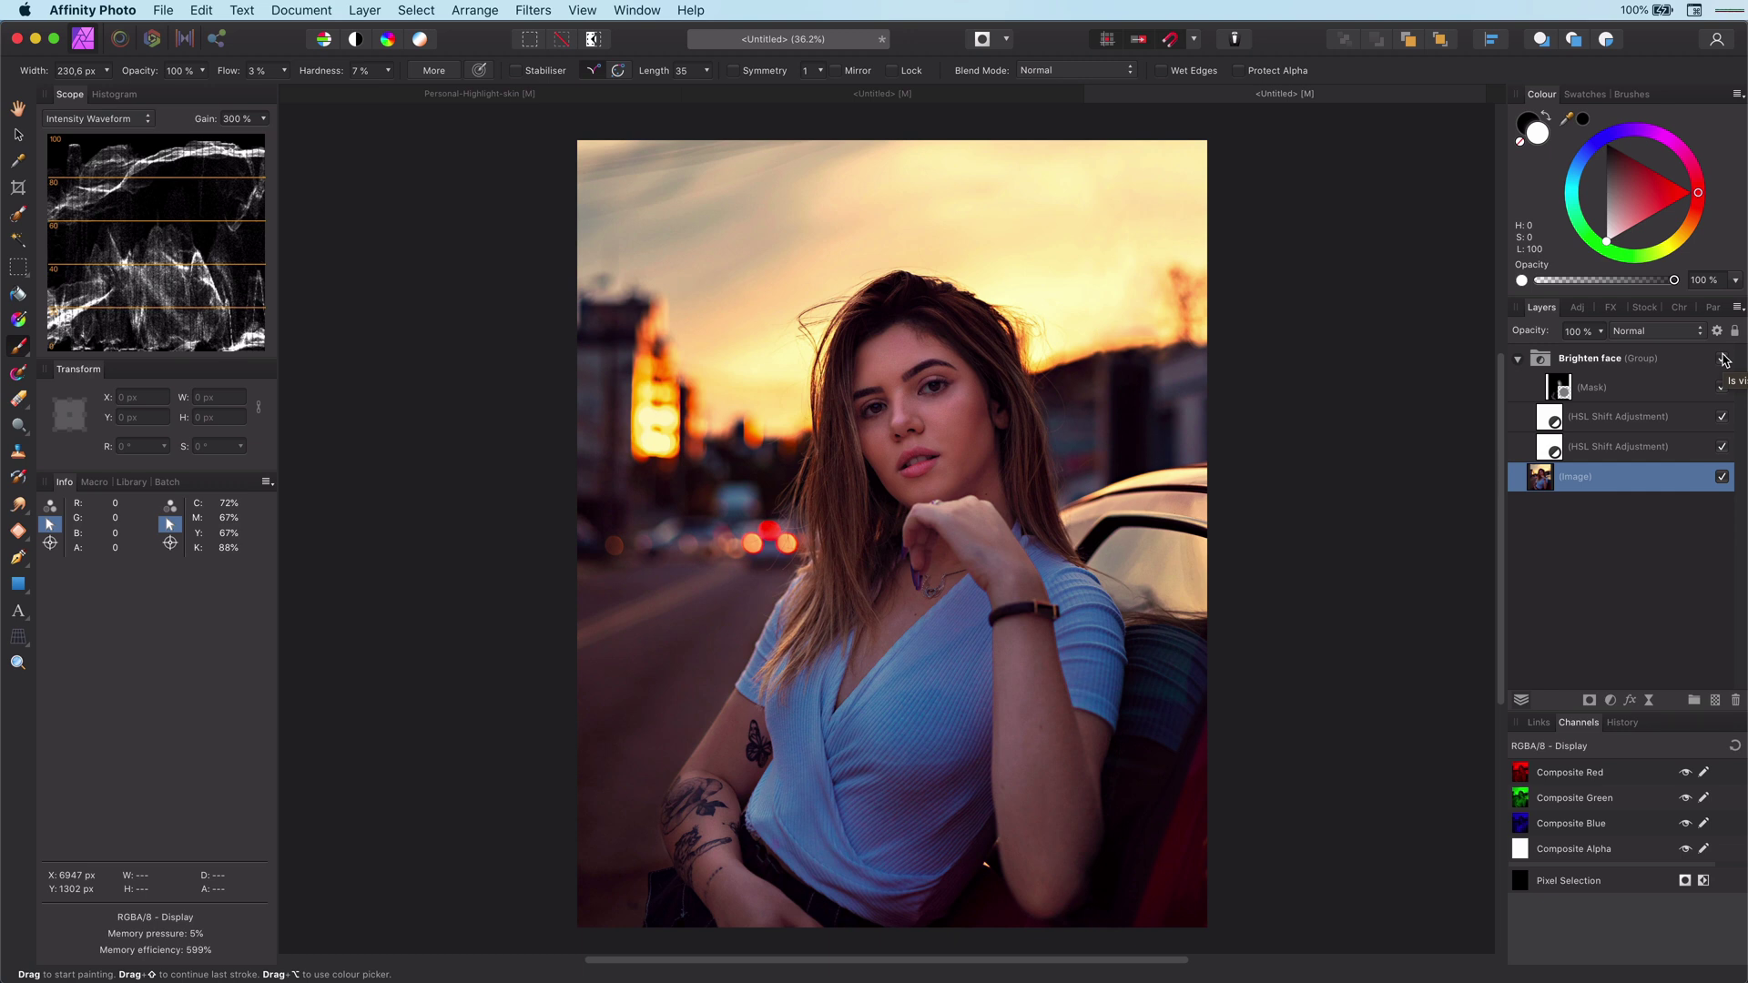
Collapse the Brighten face group and add a Curves adjustment above it.
drag(1561, 387, 1519, 361)
click(1519, 361)
click(1543, 364)
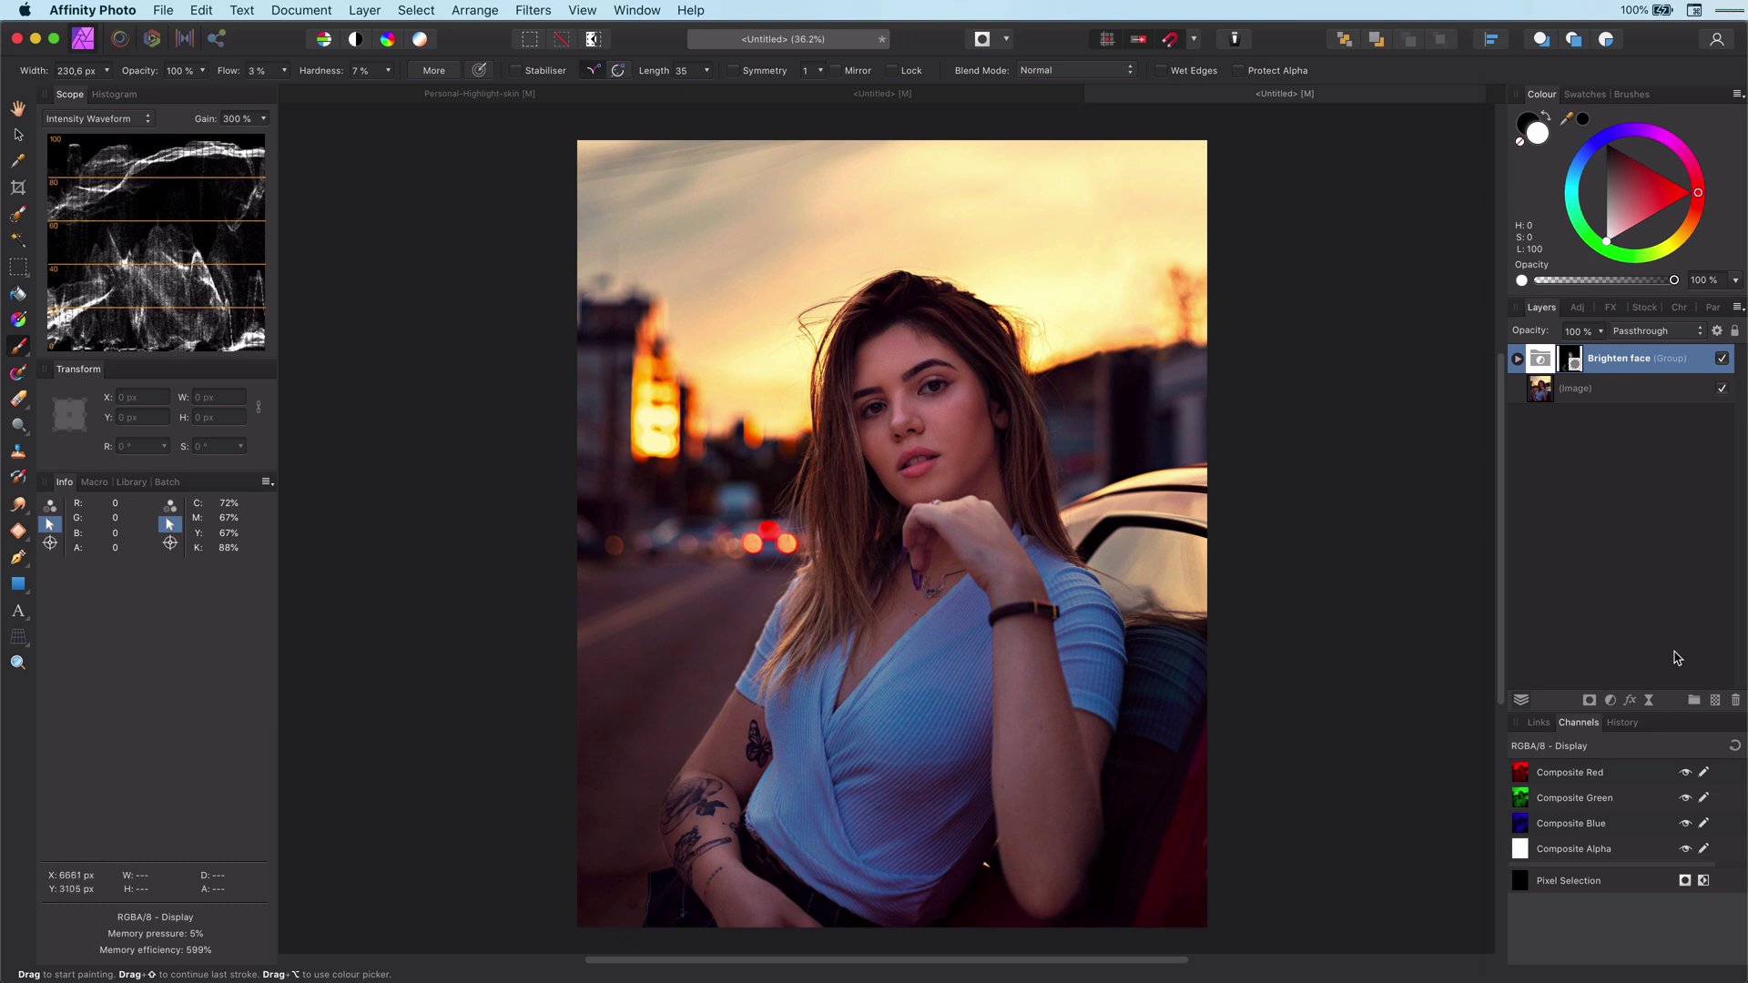
click(1609, 705)
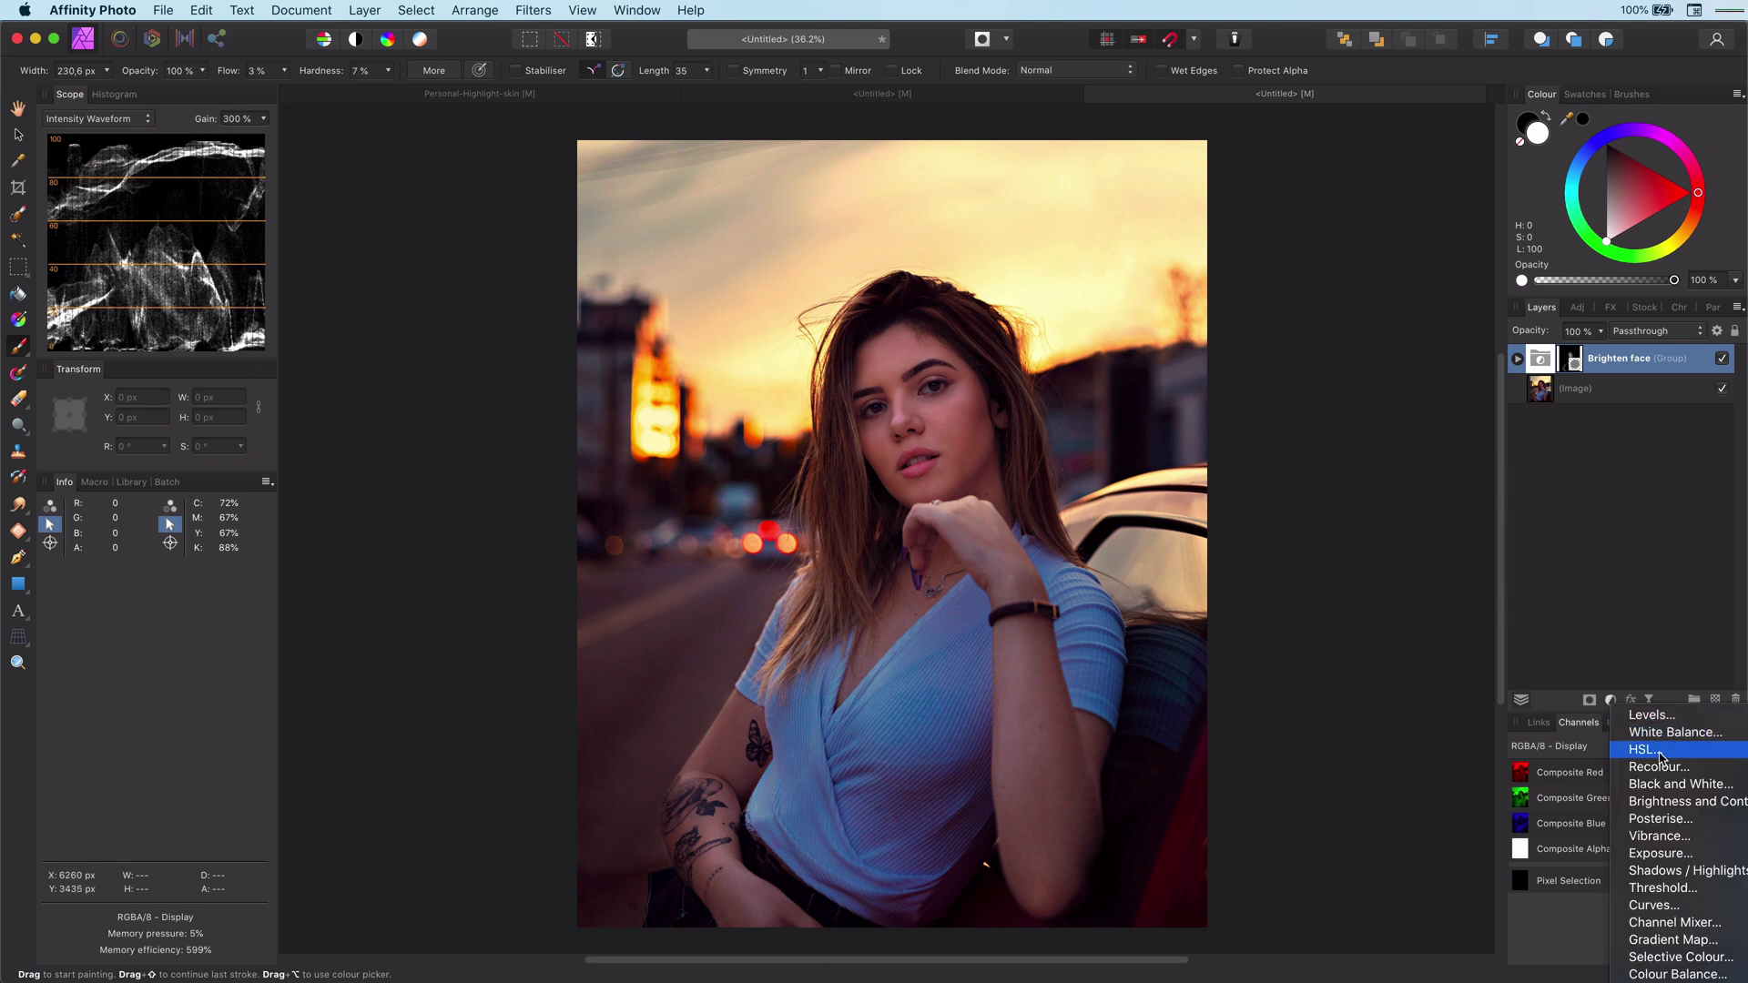
click(1653, 905)
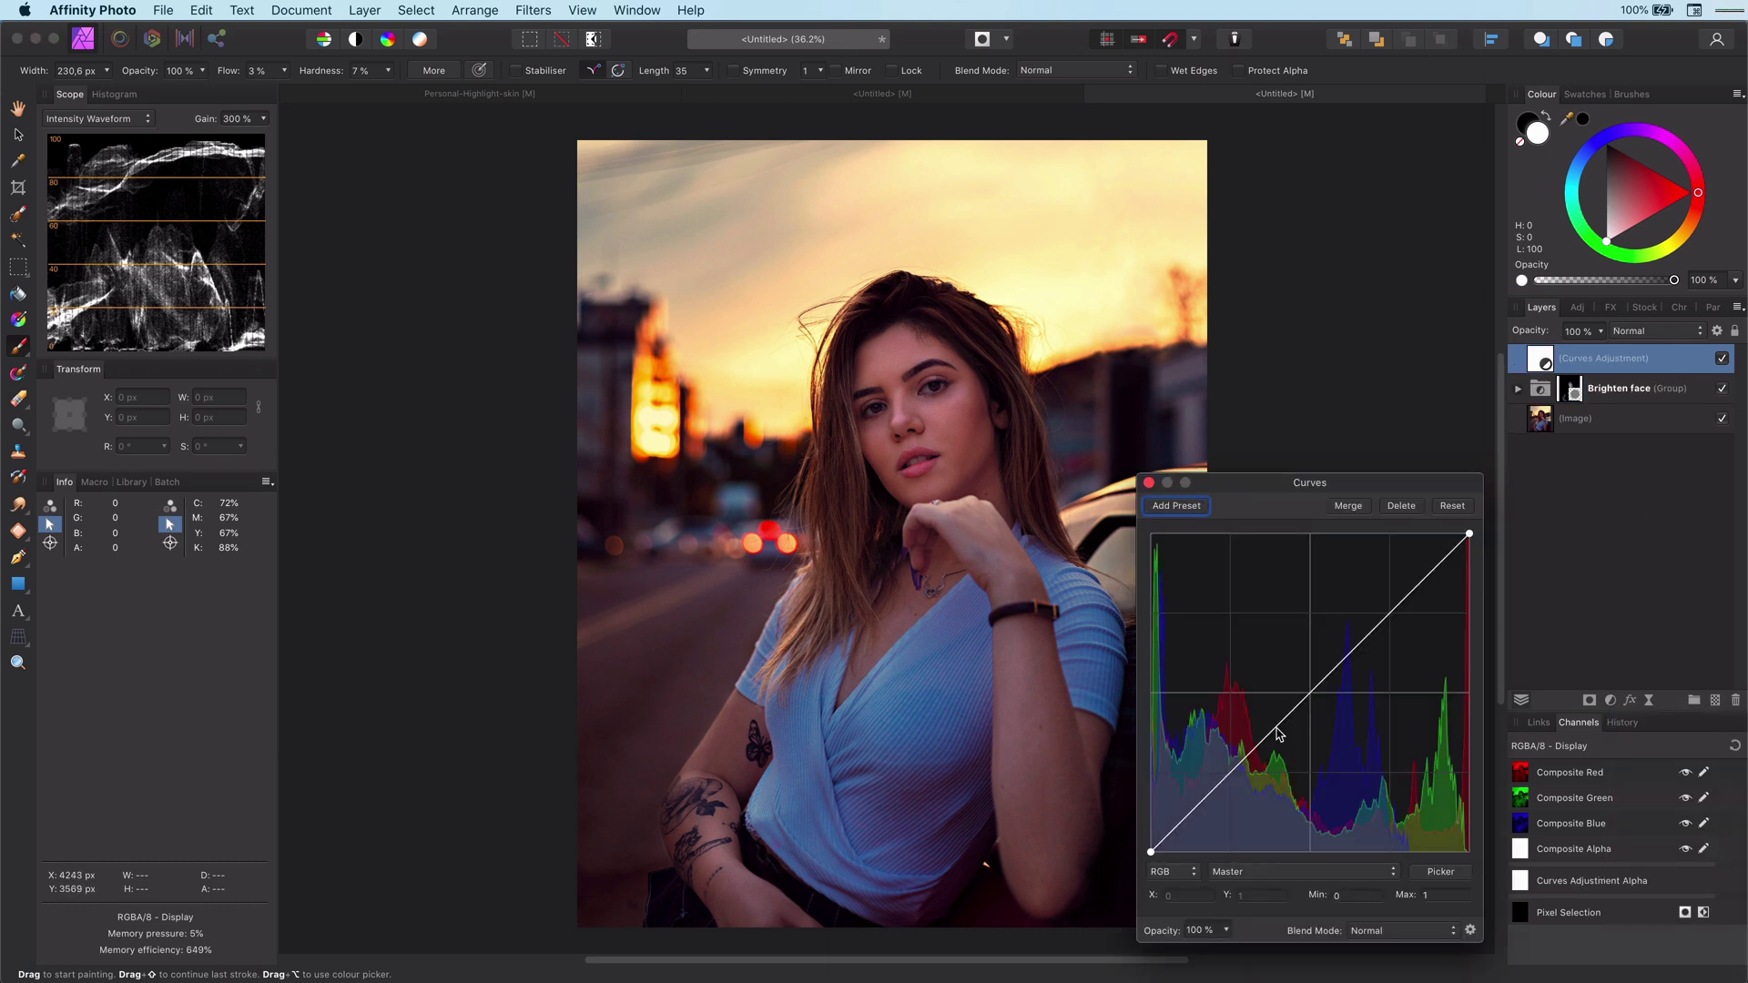
Raise the midtones of the blue channel curve strongly and those of the green curve slightly.
drag(1277, 733, 1262, 654)
click(1302, 872)
click(1302, 889)
click(1332, 871)
click(1332, 885)
click(1325, 874)
click(1324, 885)
click(1302, 871)
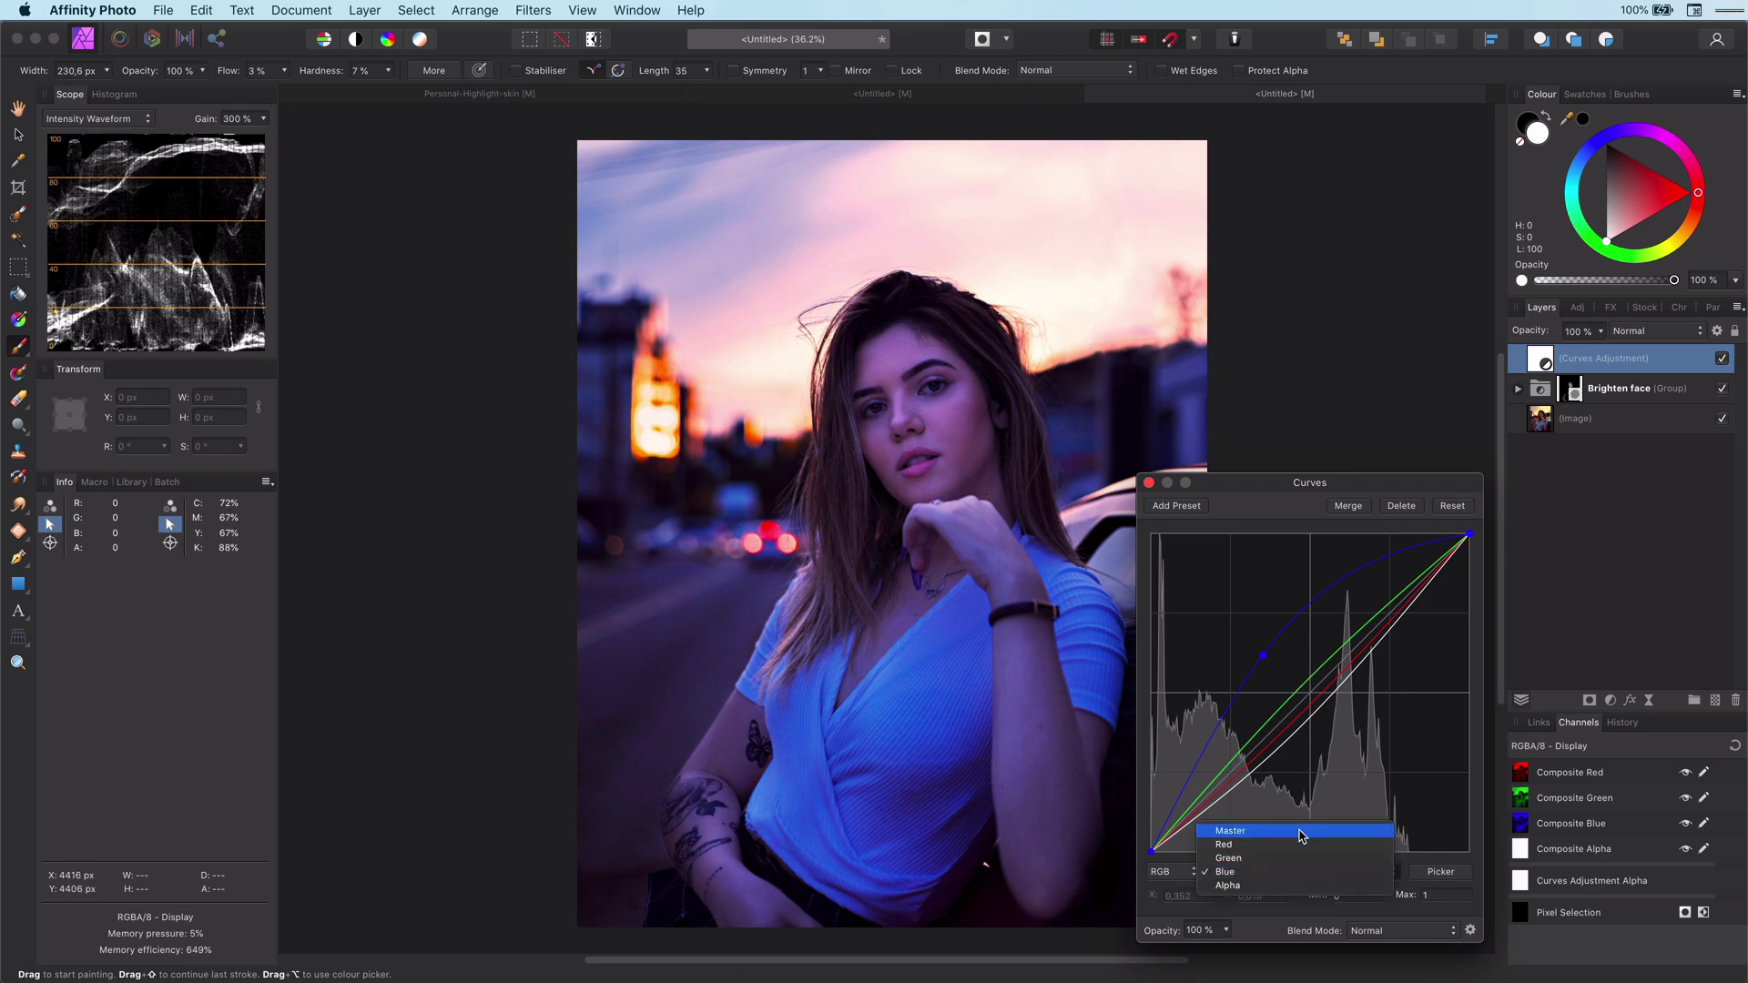
Lower the midtones of the Master curve to X 0.438, Y 0.291 and close the Curves settings.
click(1302, 830)
drag(1287, 733, 1290, 758)
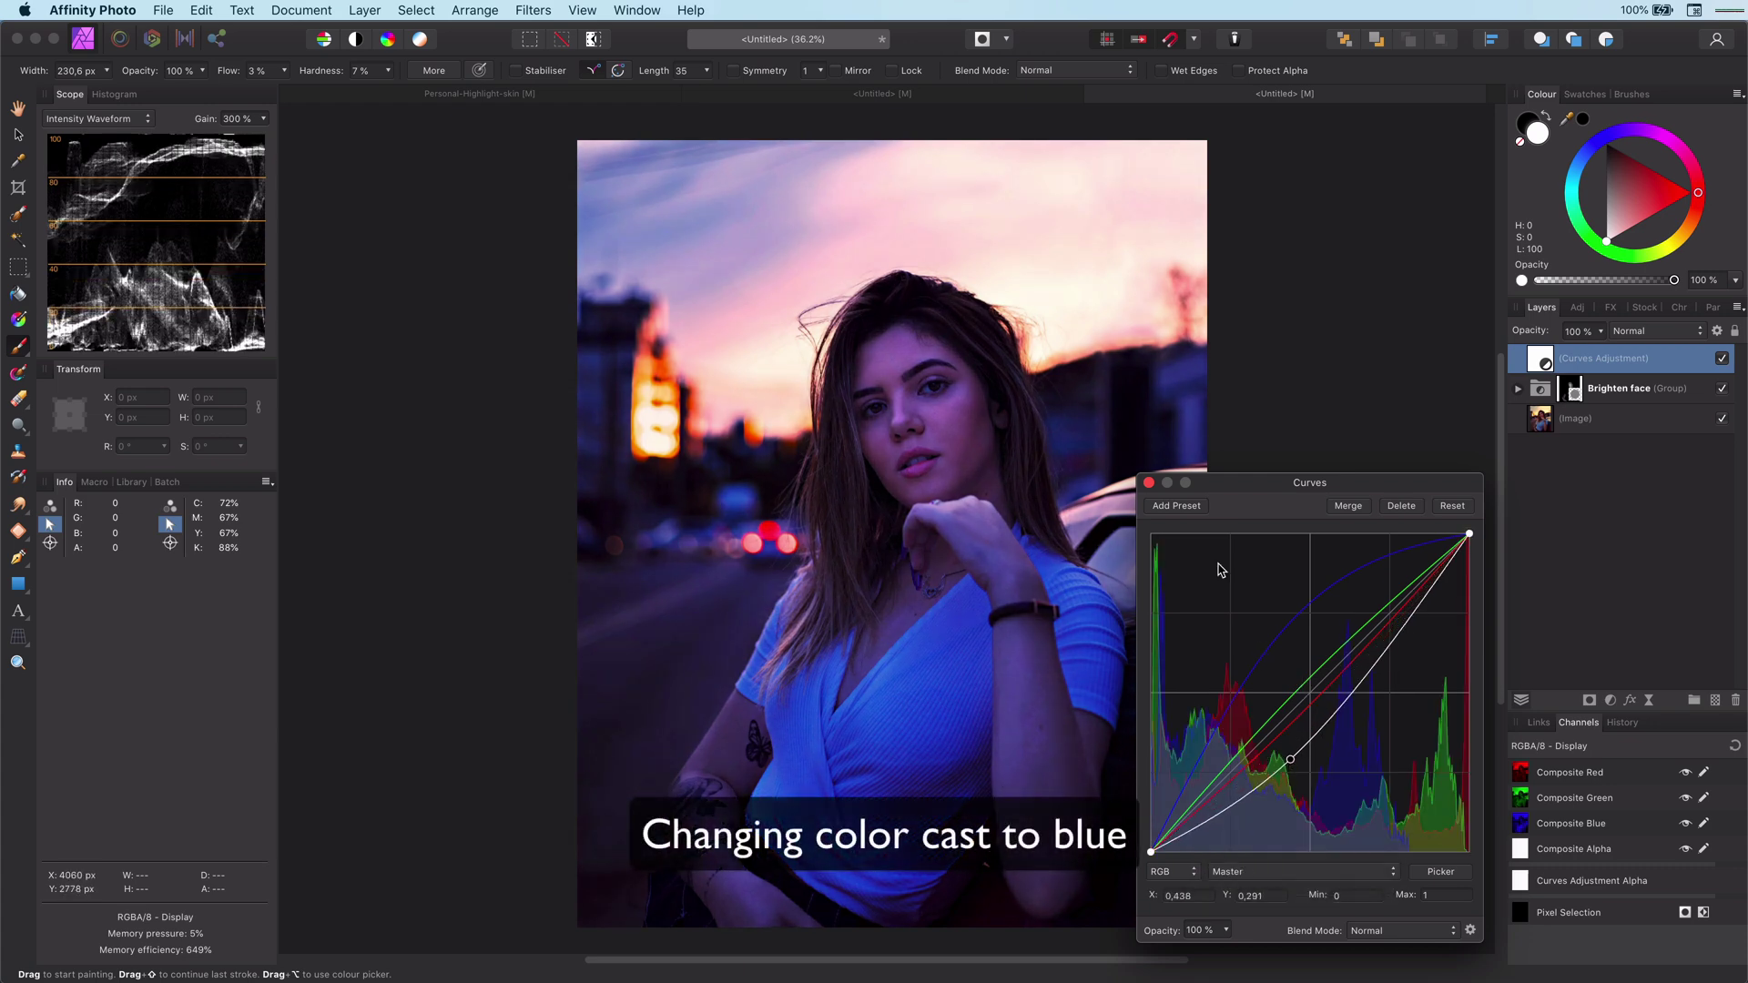
click(1148, 483)
Expand the Brighten face group, then add a mask to the Curves adjustment and select that mask.
click(1518, 389)
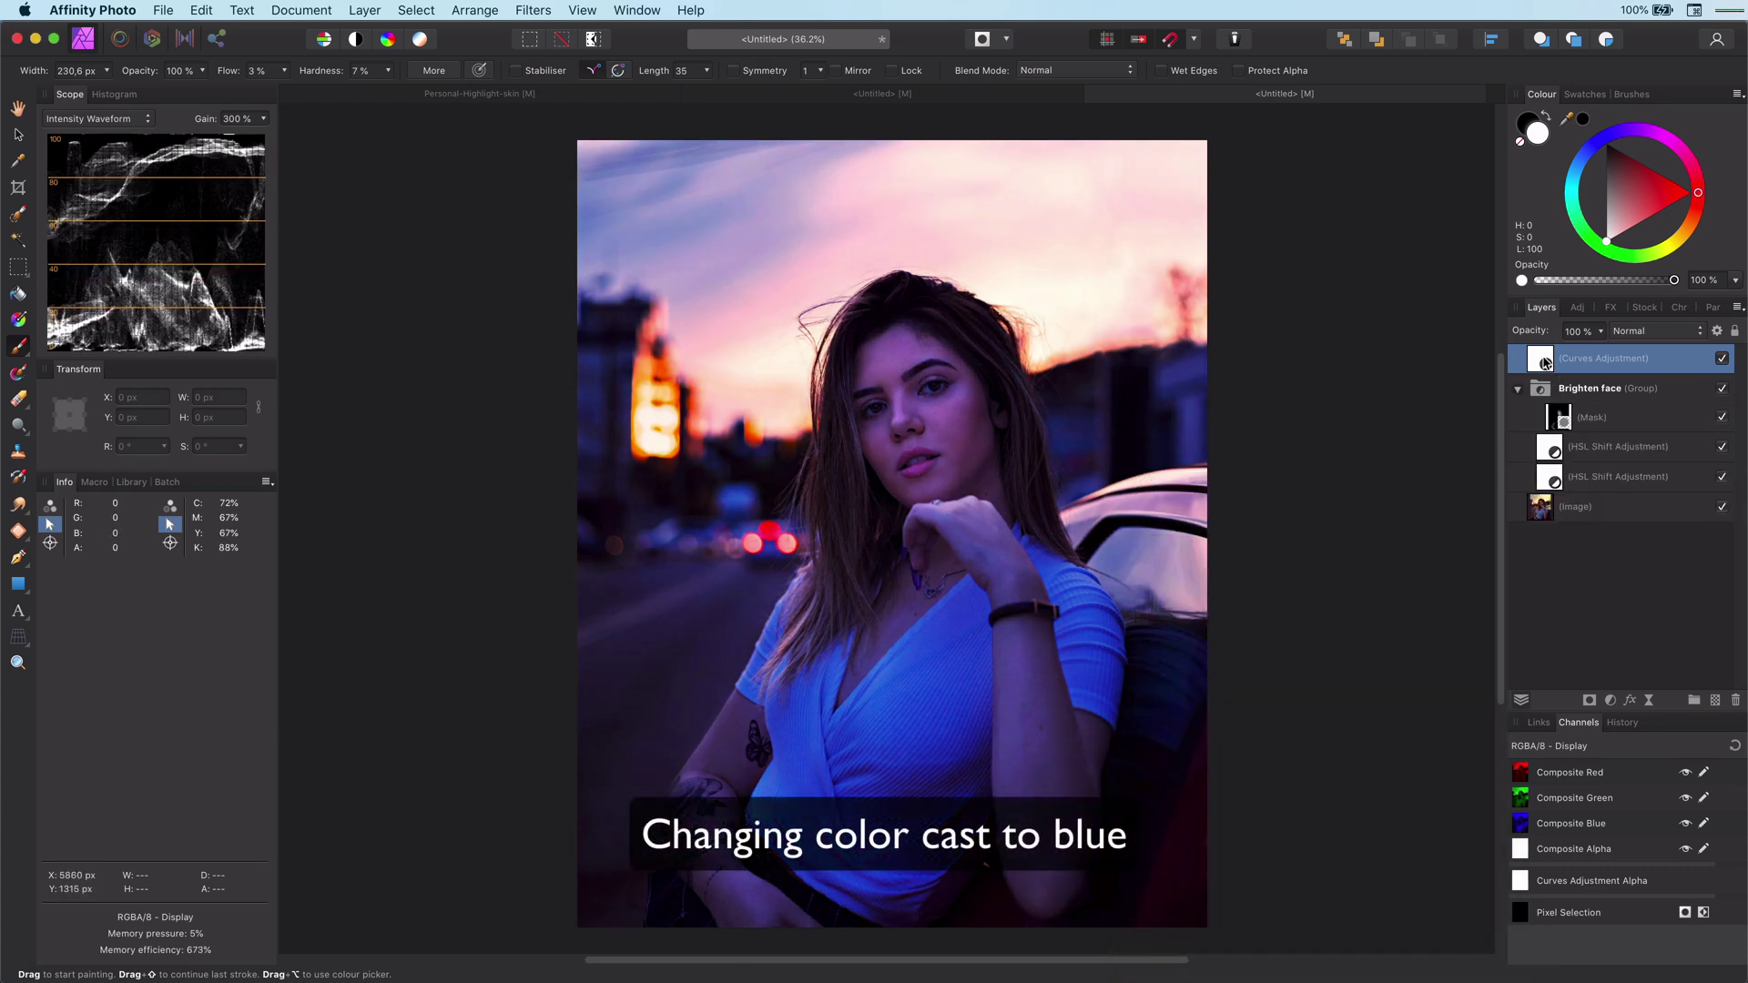
click(1590, 701)
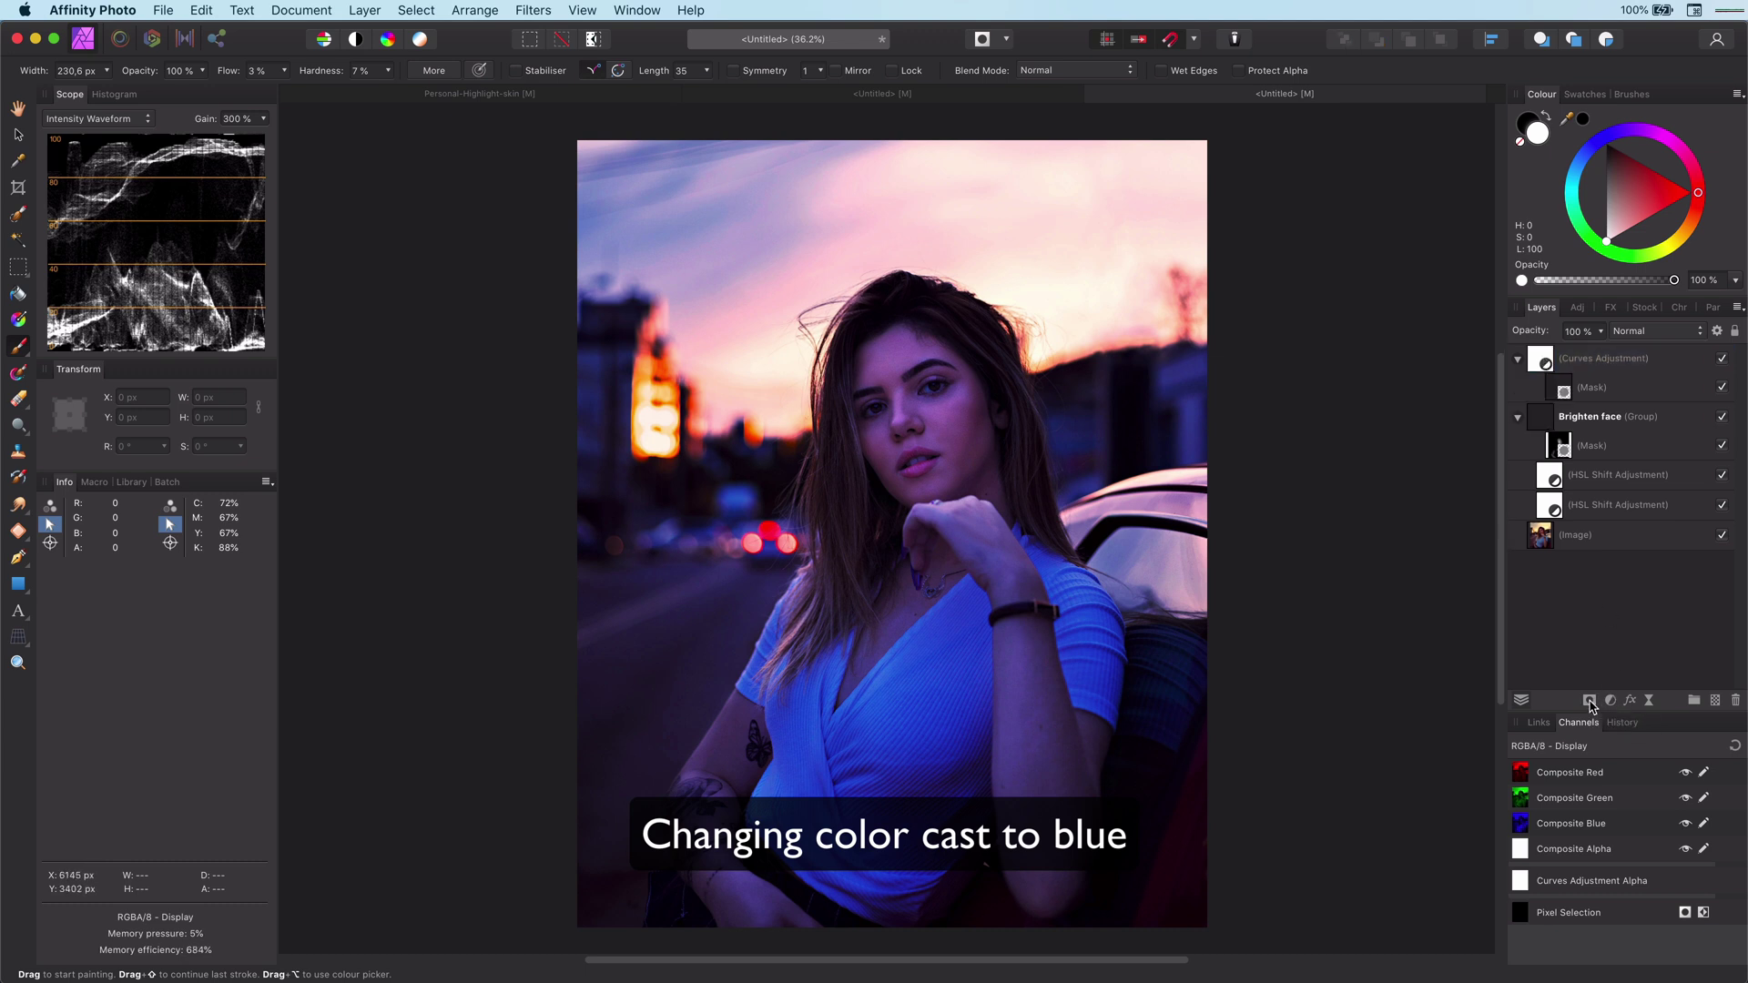
click(1561, 392)
Paint black over the face on the Curves mask with the Paint Brush Tool enlarged to about 811 px.
key(b)
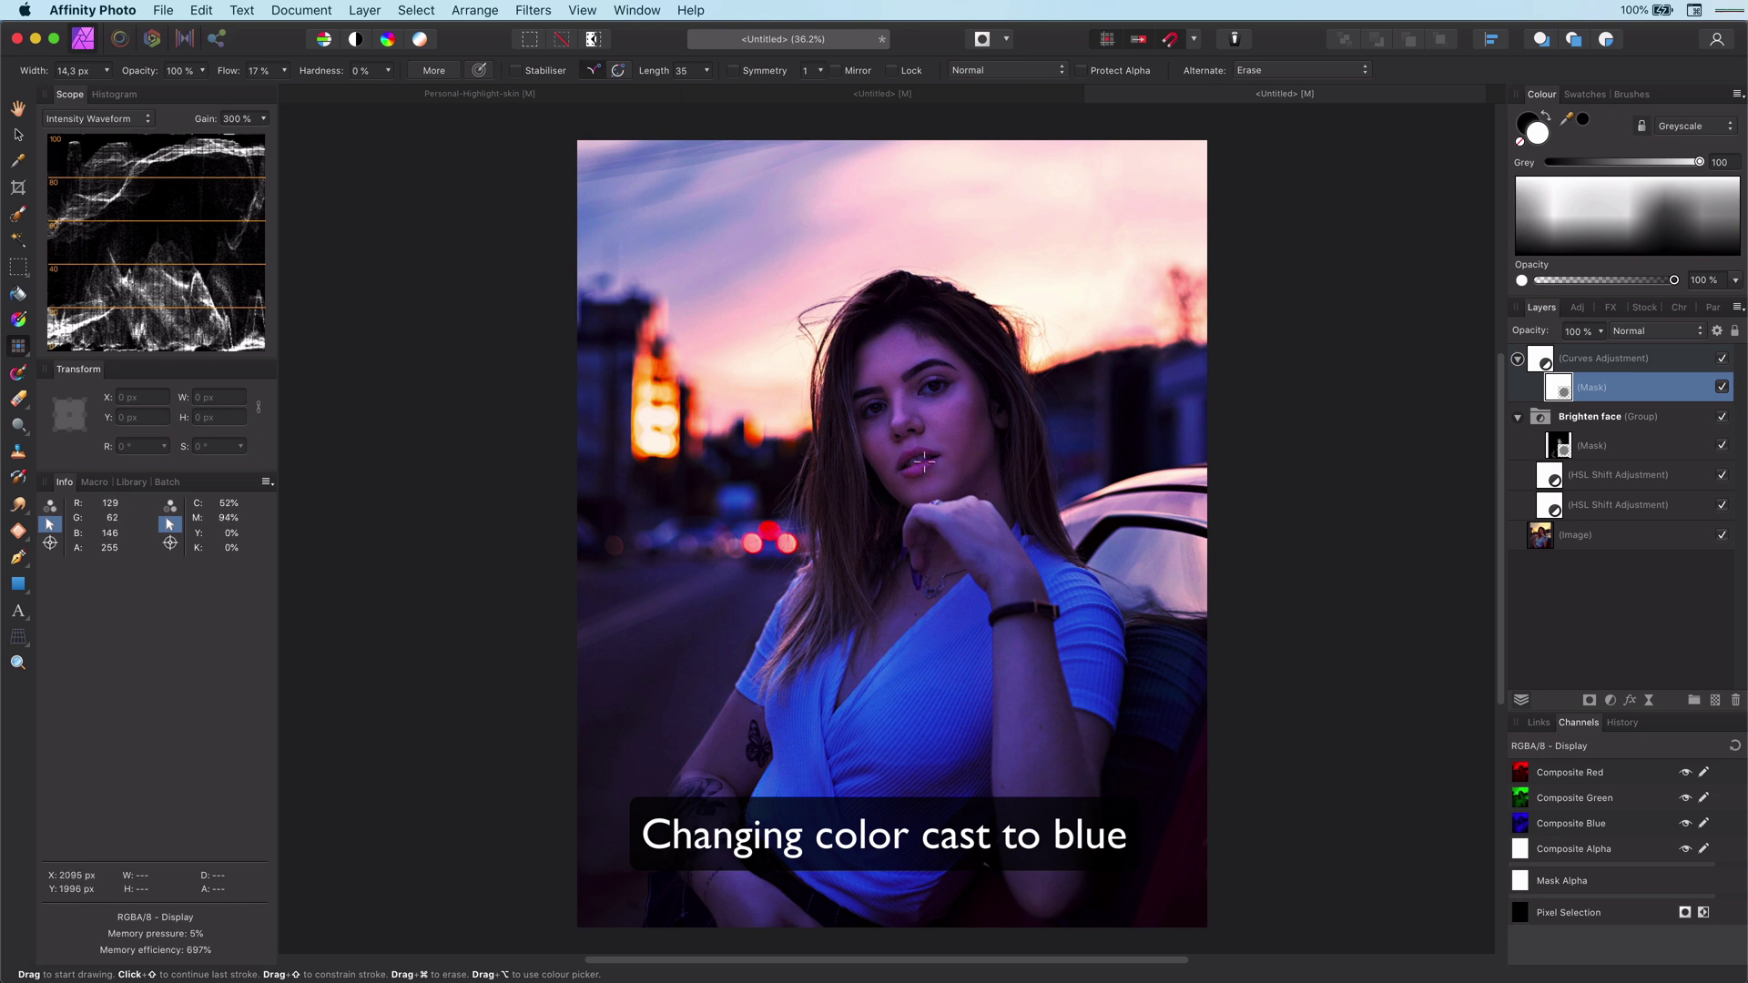
click(18, 346)
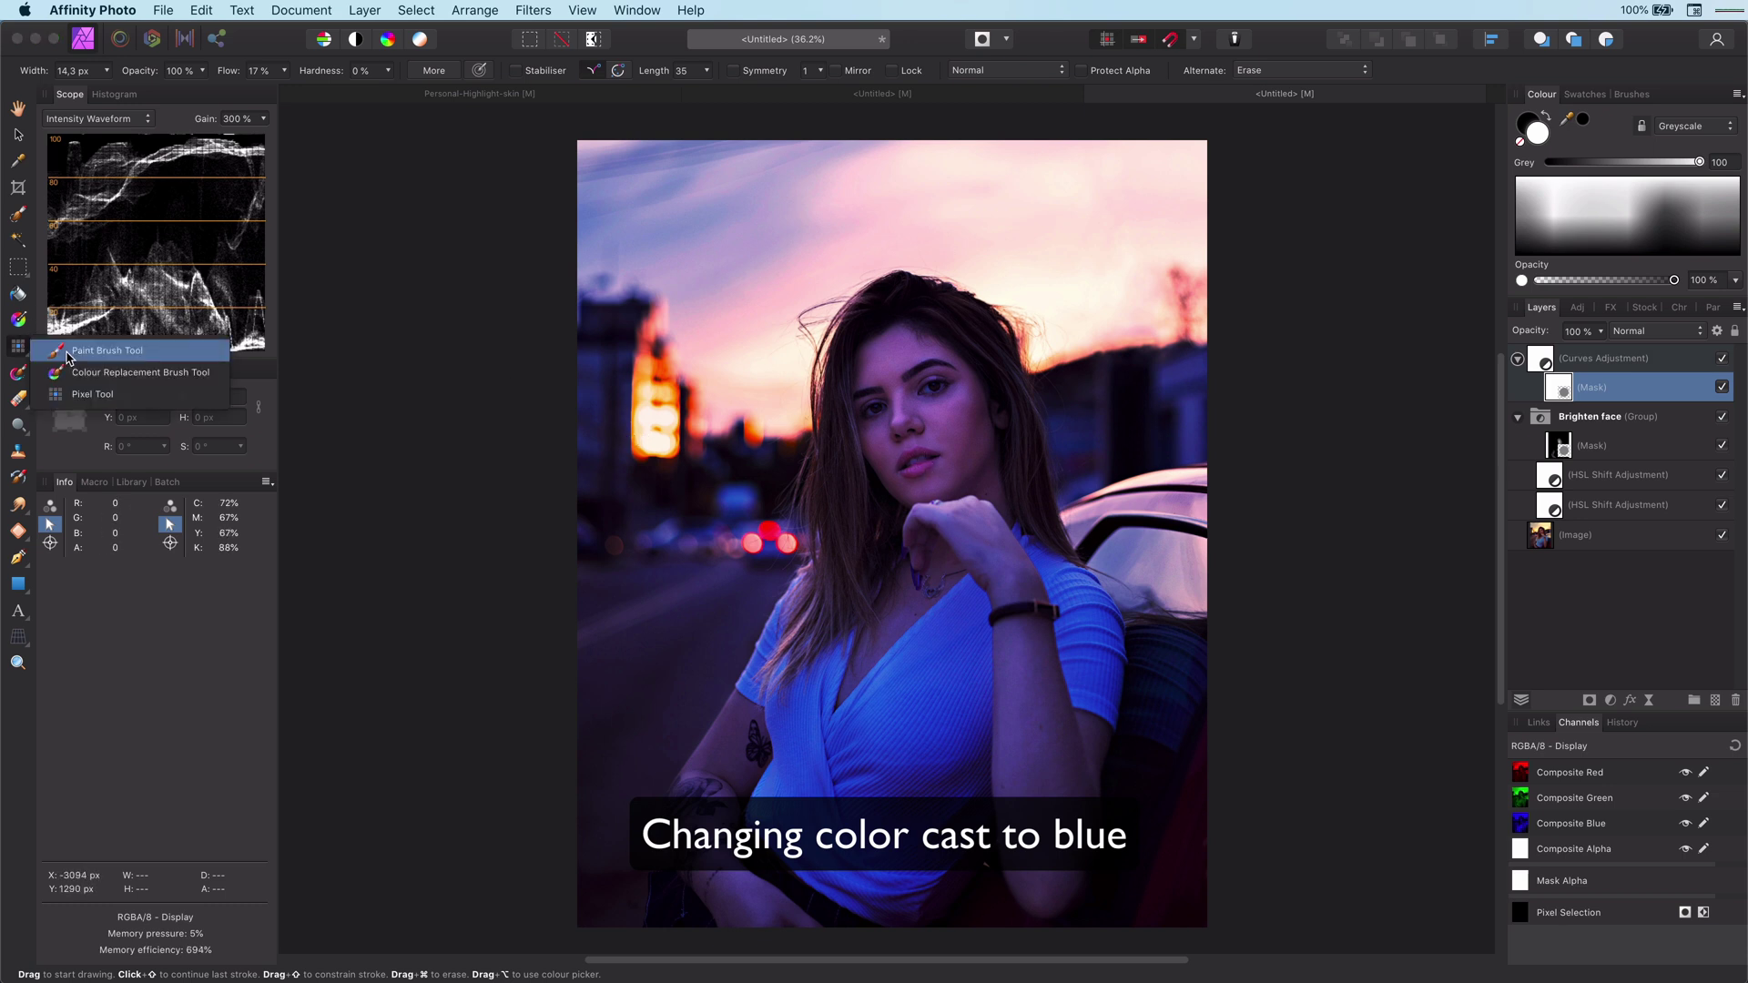
click(87, 344)
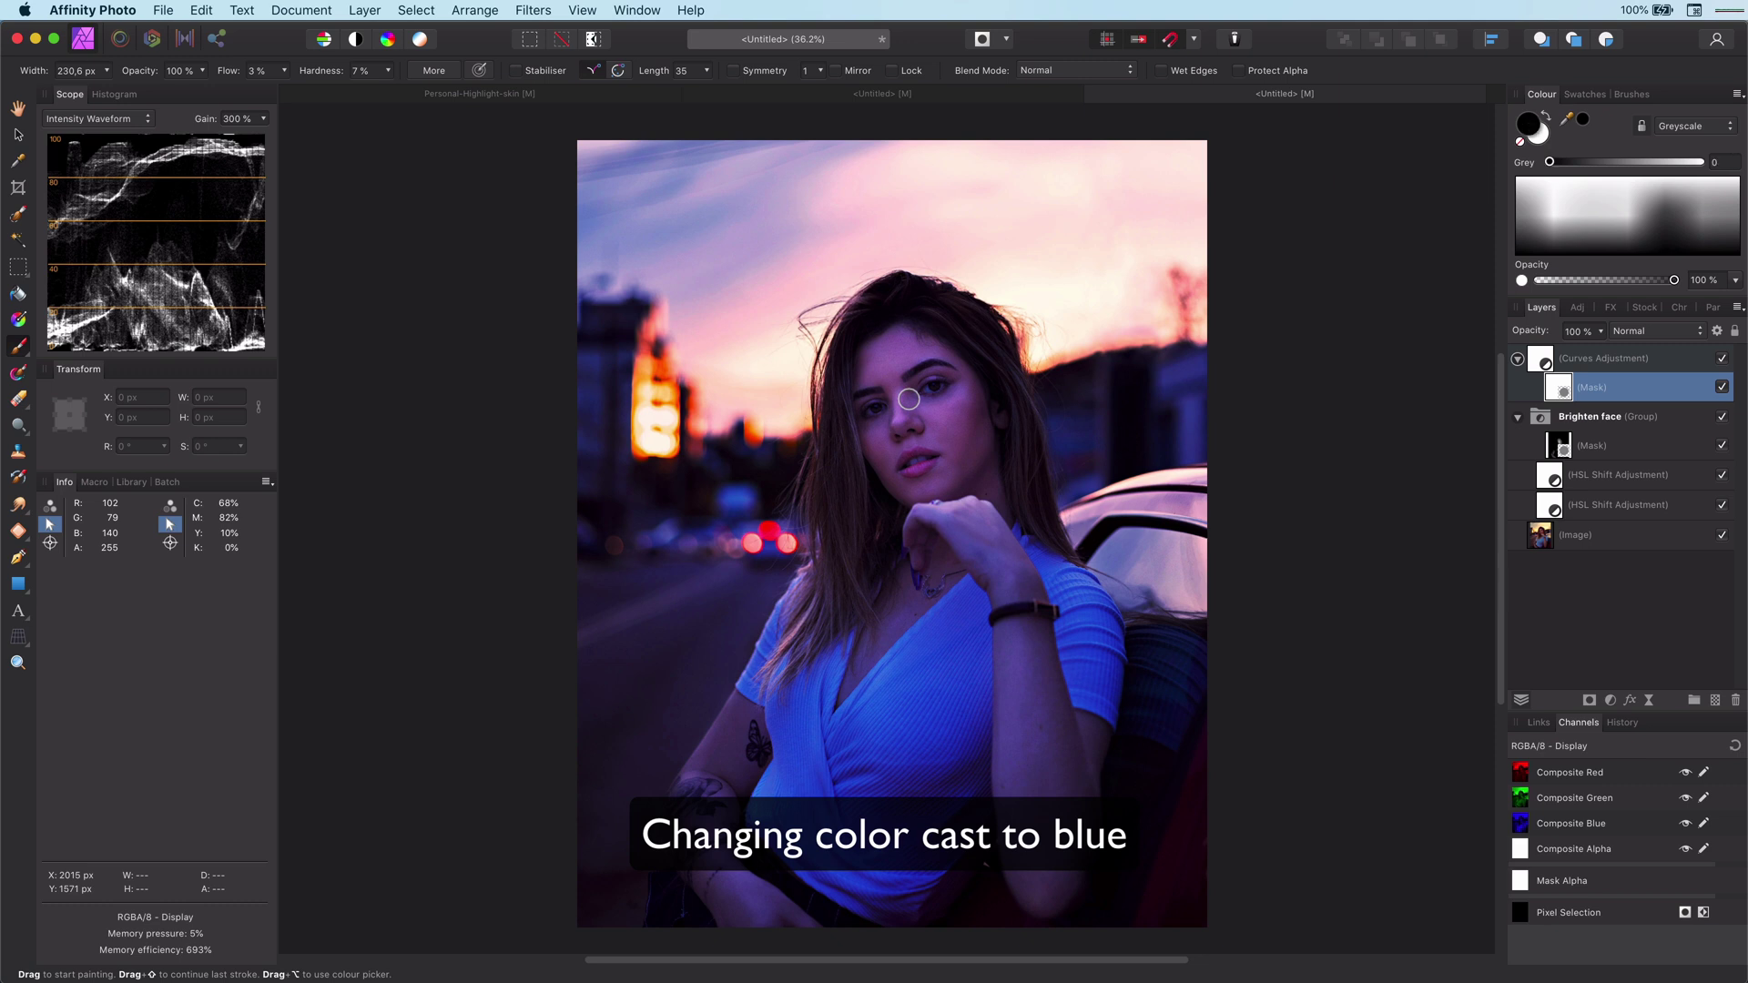
key(bracketright)
key(bracketright)
key(bracketright)
mouse_move(909, 399)
mouse_down()
mouse_move(950, 409)
mouse_move(950, 528)
mouse_move(880, 384)
mouse_move(914, 461)
mouse_move(909, 399)
mouse_move(961, 479)
mouse_move(931, 382)
mouse_up()
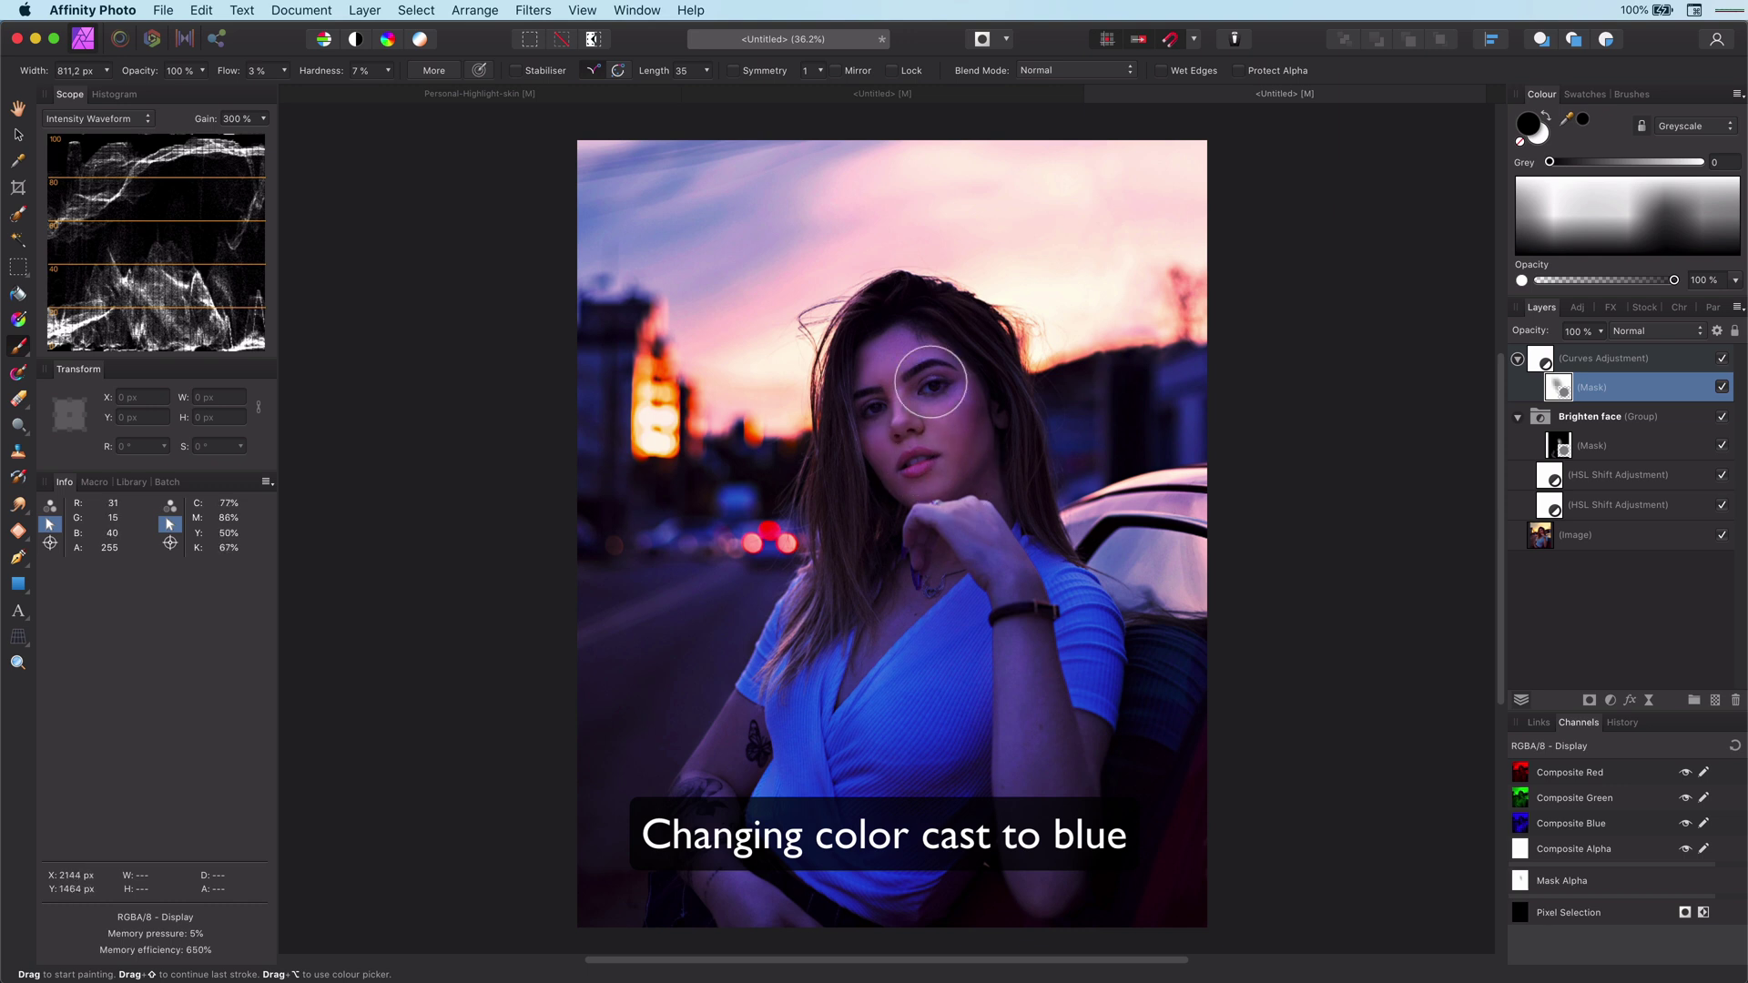
Set the brush flow to 27% and paint the blue cast off the woman's face, hair, shirt and raised arm.
click(283, 72)
drag(280, 90, 318, 90)
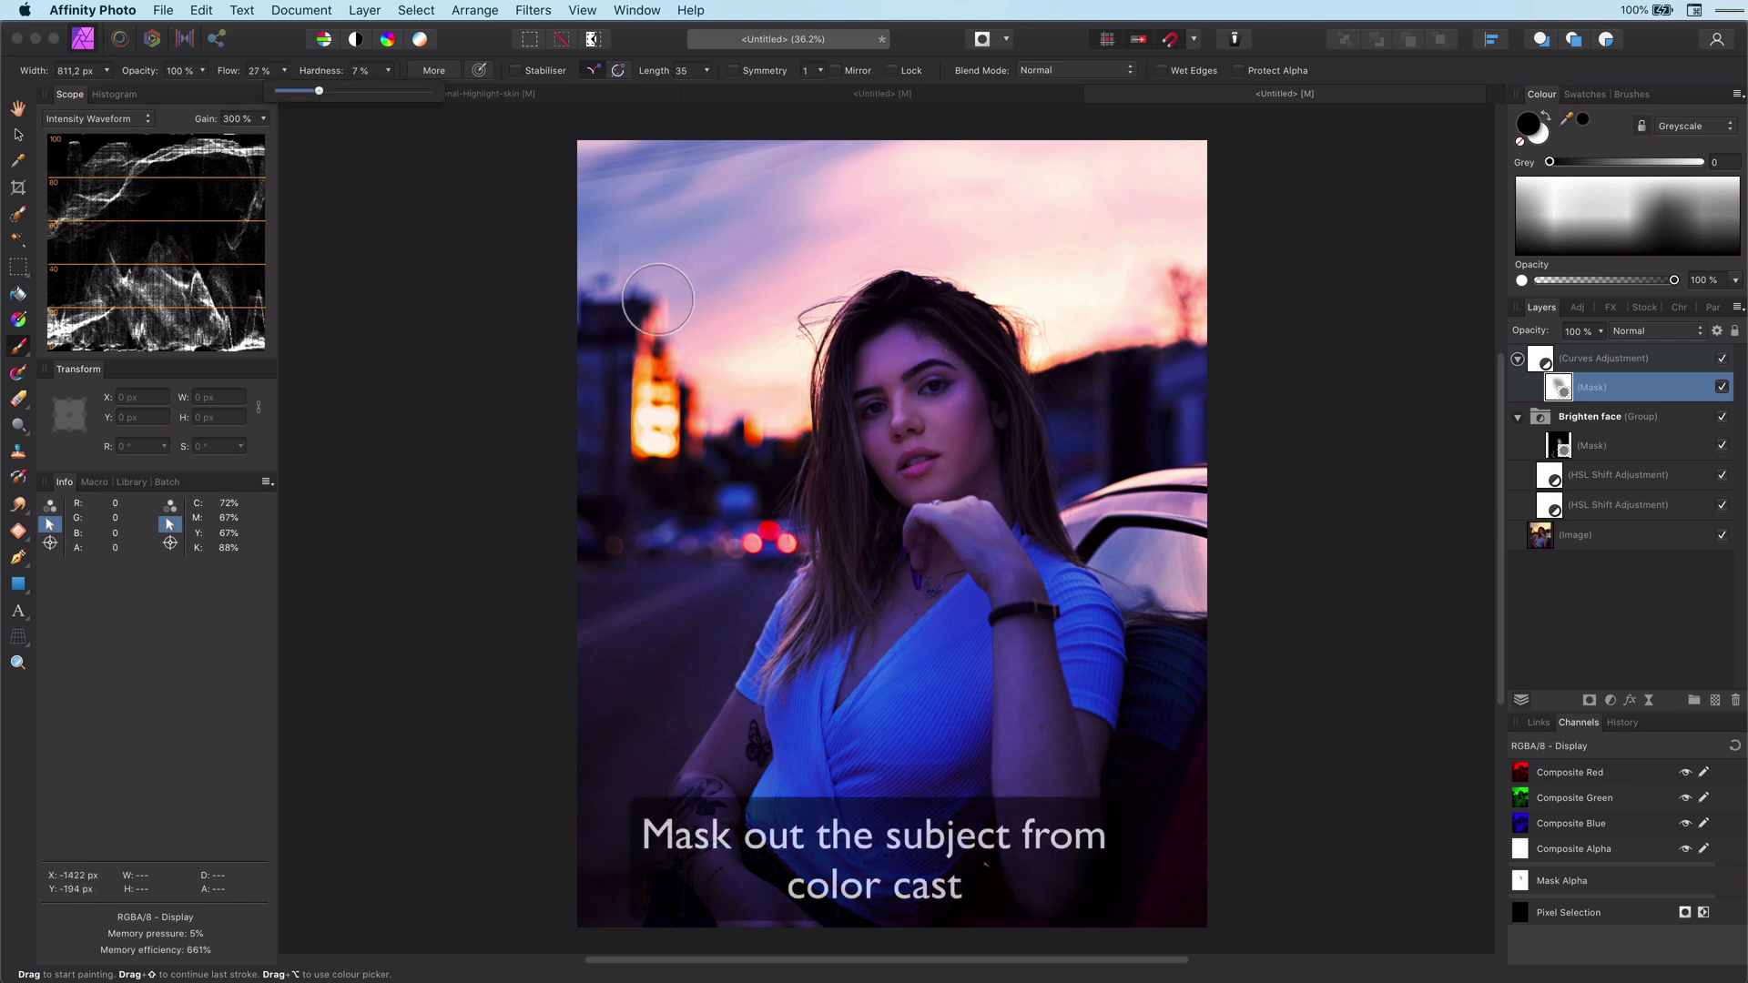
mouse_move(989, 518)
mouse_down()
mouse_move(897, 392)
mouse_move(860, 619)
mouse_move(956, 638)
mouse_move(802, 914)
mouse_move(746, 738)
mouse_move(820, 635)
mouse_move(914, 335)
mouse_move(1035, 574)
mouse_move(1001, 684)
mouse_up()
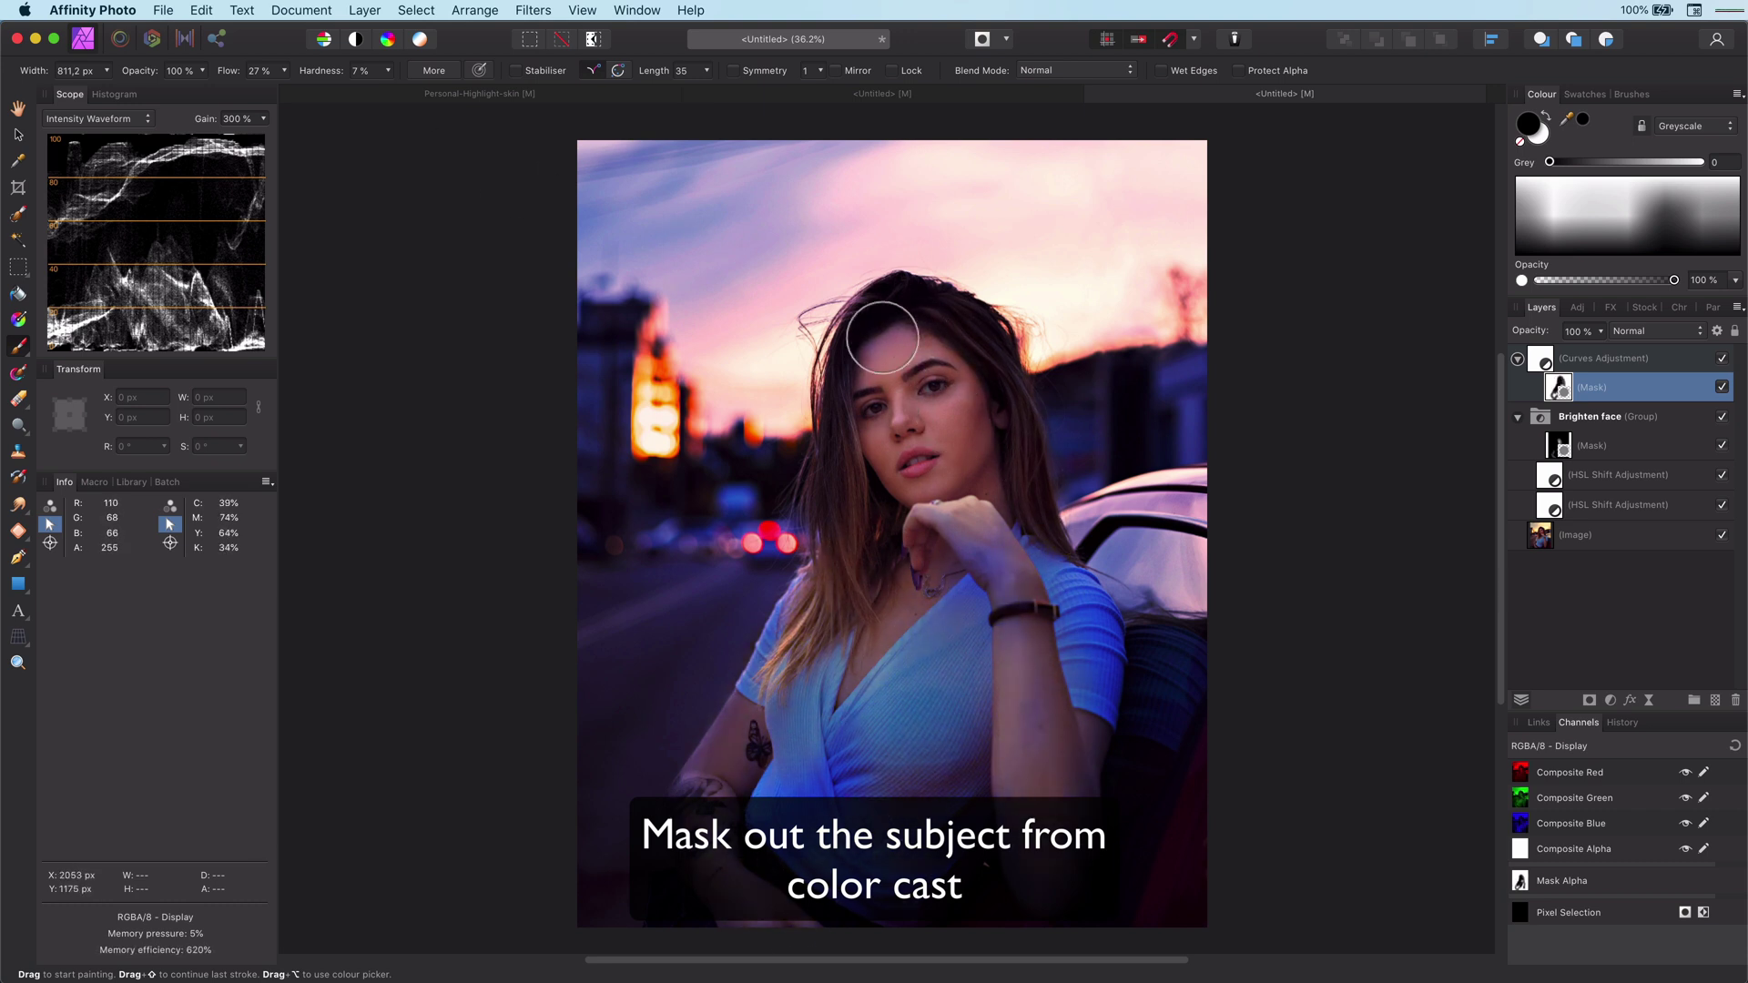
mouse_move(883, 338)
mouse_down()
mouse_move(850, 364)
mouse_move(891, 313)
mouse_move(1058, 648)
mouse_move(1020, 666)
mouse_up()
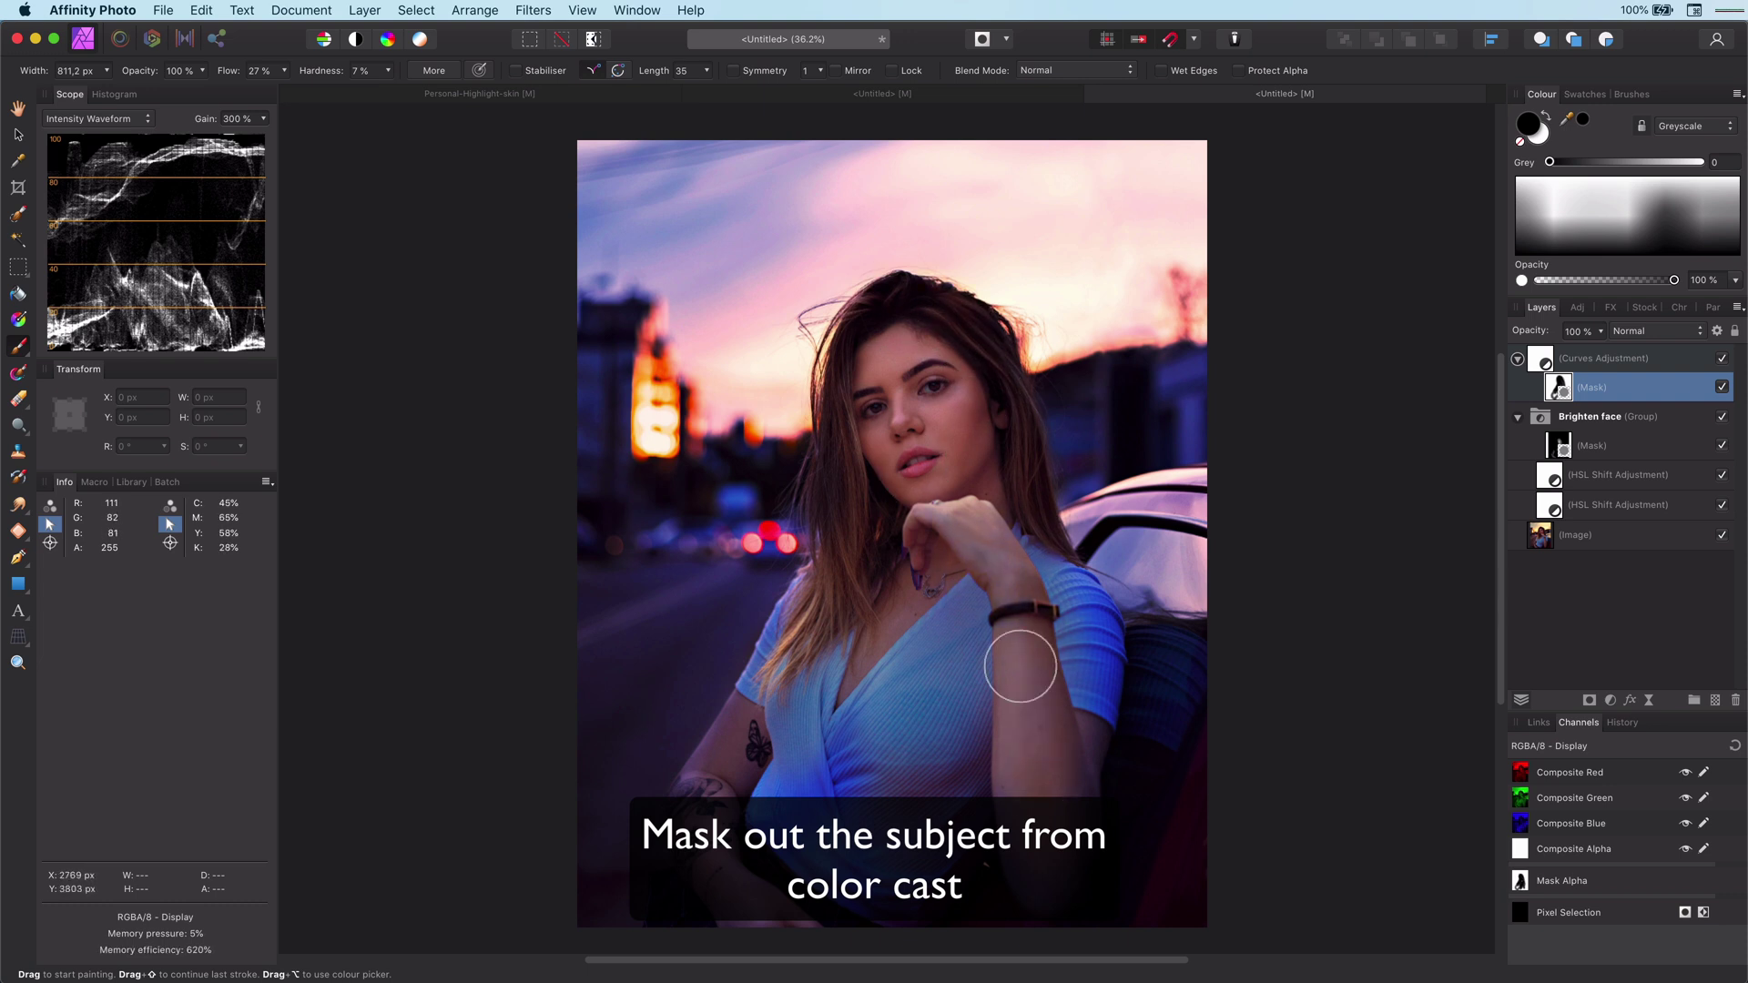
Set the brush flow to 100% and paint the blue cast completely off the woman's body, arms and hair.
click(284, 71)
drag(286, 94, 399, 95)
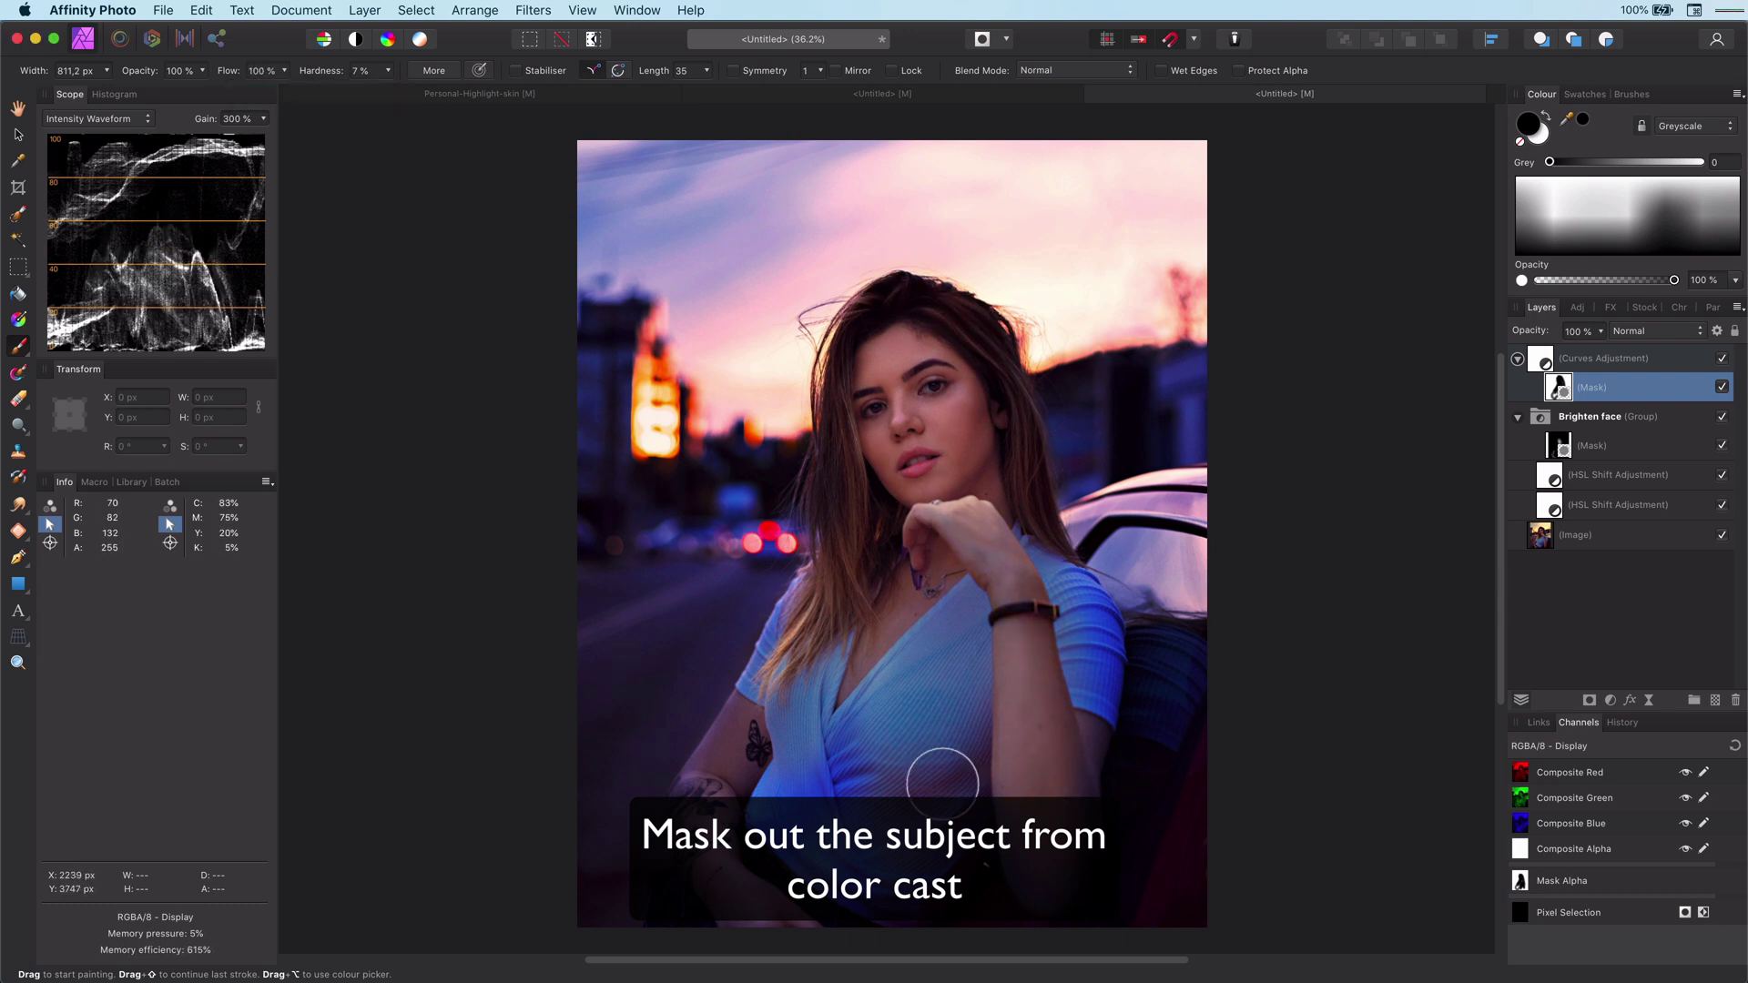
mouse_move(829, 833)
mouse_down()
mouse_move(984, 700)
mouse_move(1034, 881)
mouse_move(1099, 709)
mouse_move(1060, 833)
mouse_move(1090, 659)
mouse_move(1054, 593)
mouse_move(986, 542)
mouse_move(1001, 436)
mouse_move(911, 330)
mouse_move(862, 457)
mouse_move(849, 400)
mouse_move(841, 690)
mouse_move(837, 640)
mouse_move(802, 627)
mouse_move(832, 626)
mouse_move(691, 827)
mouse_move(710, 814)
mouse_move(757, 931)
mouse_move(701, 844)
mouse_move(734, 743)
mouse_move(977, 582)
mouse_move(1001, 538)
mouse_move(985, 494)
mouse_move(1032, 606)
mouse_move(975, 414)
mouse_move(880, 482)
mouse_move(876, 616)
mouse_move(863, 572)
mouse_up()
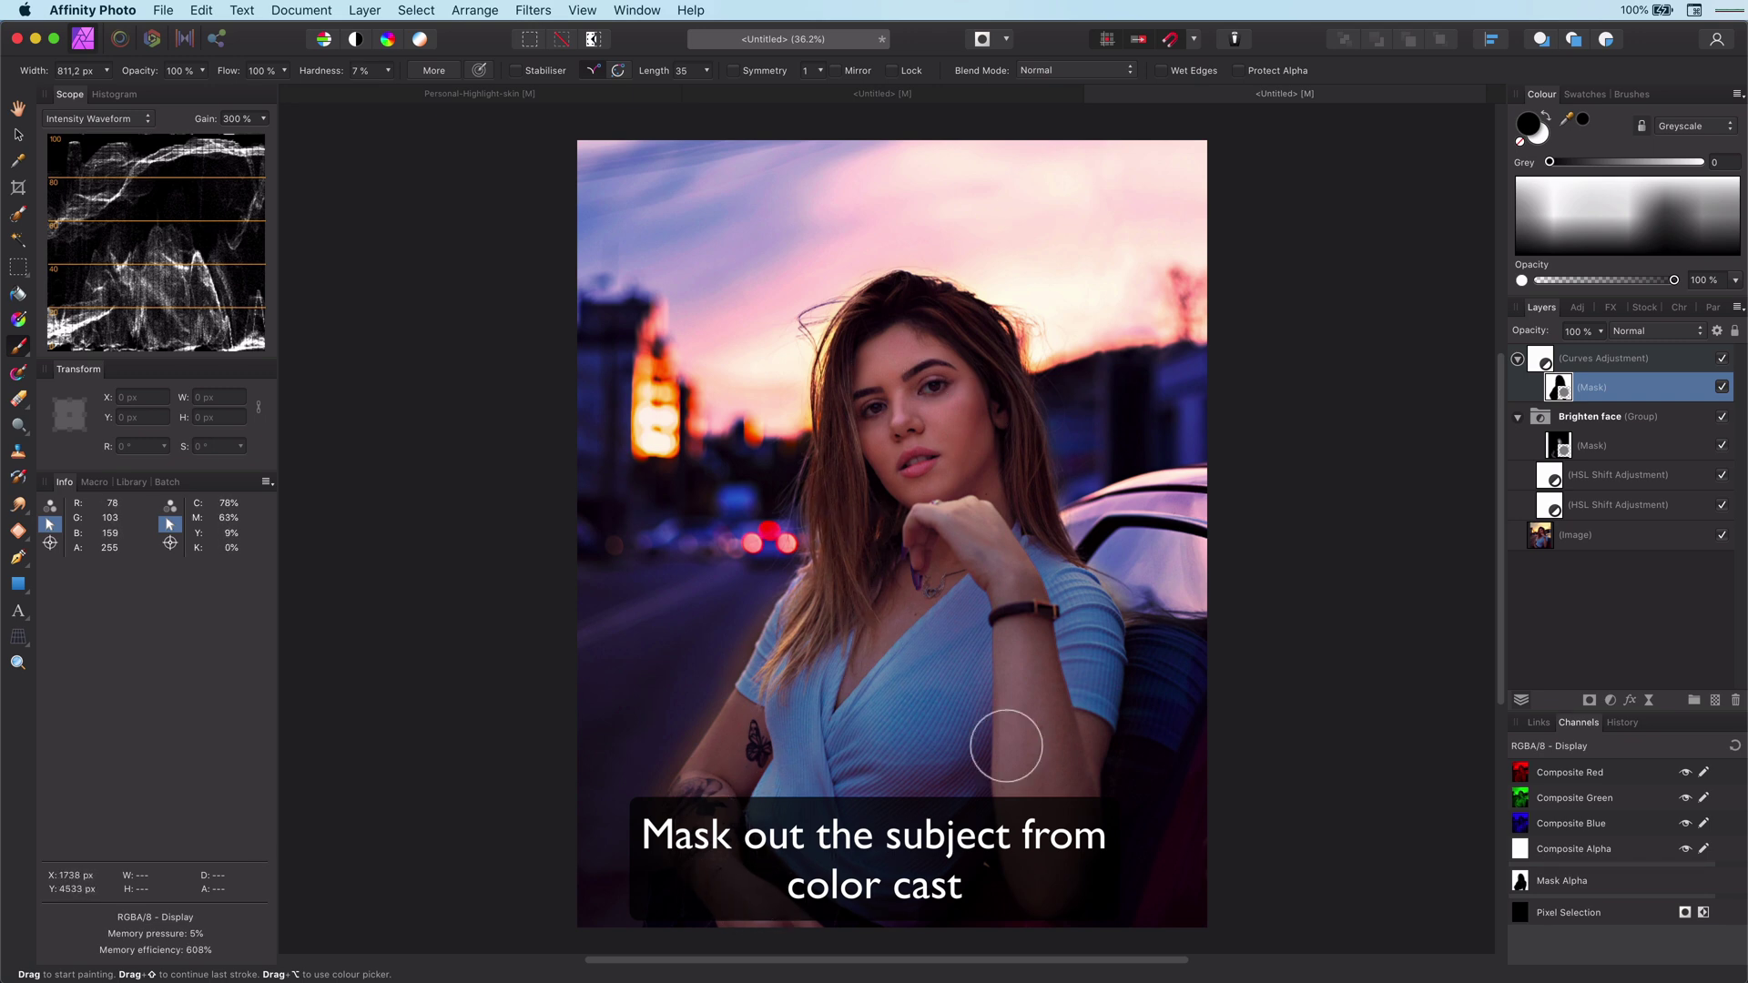
mouse_move(1006, 746)
mouse_down()
mouse_move(1019, 524)
mouse_move(925, 364)
mouse_up()
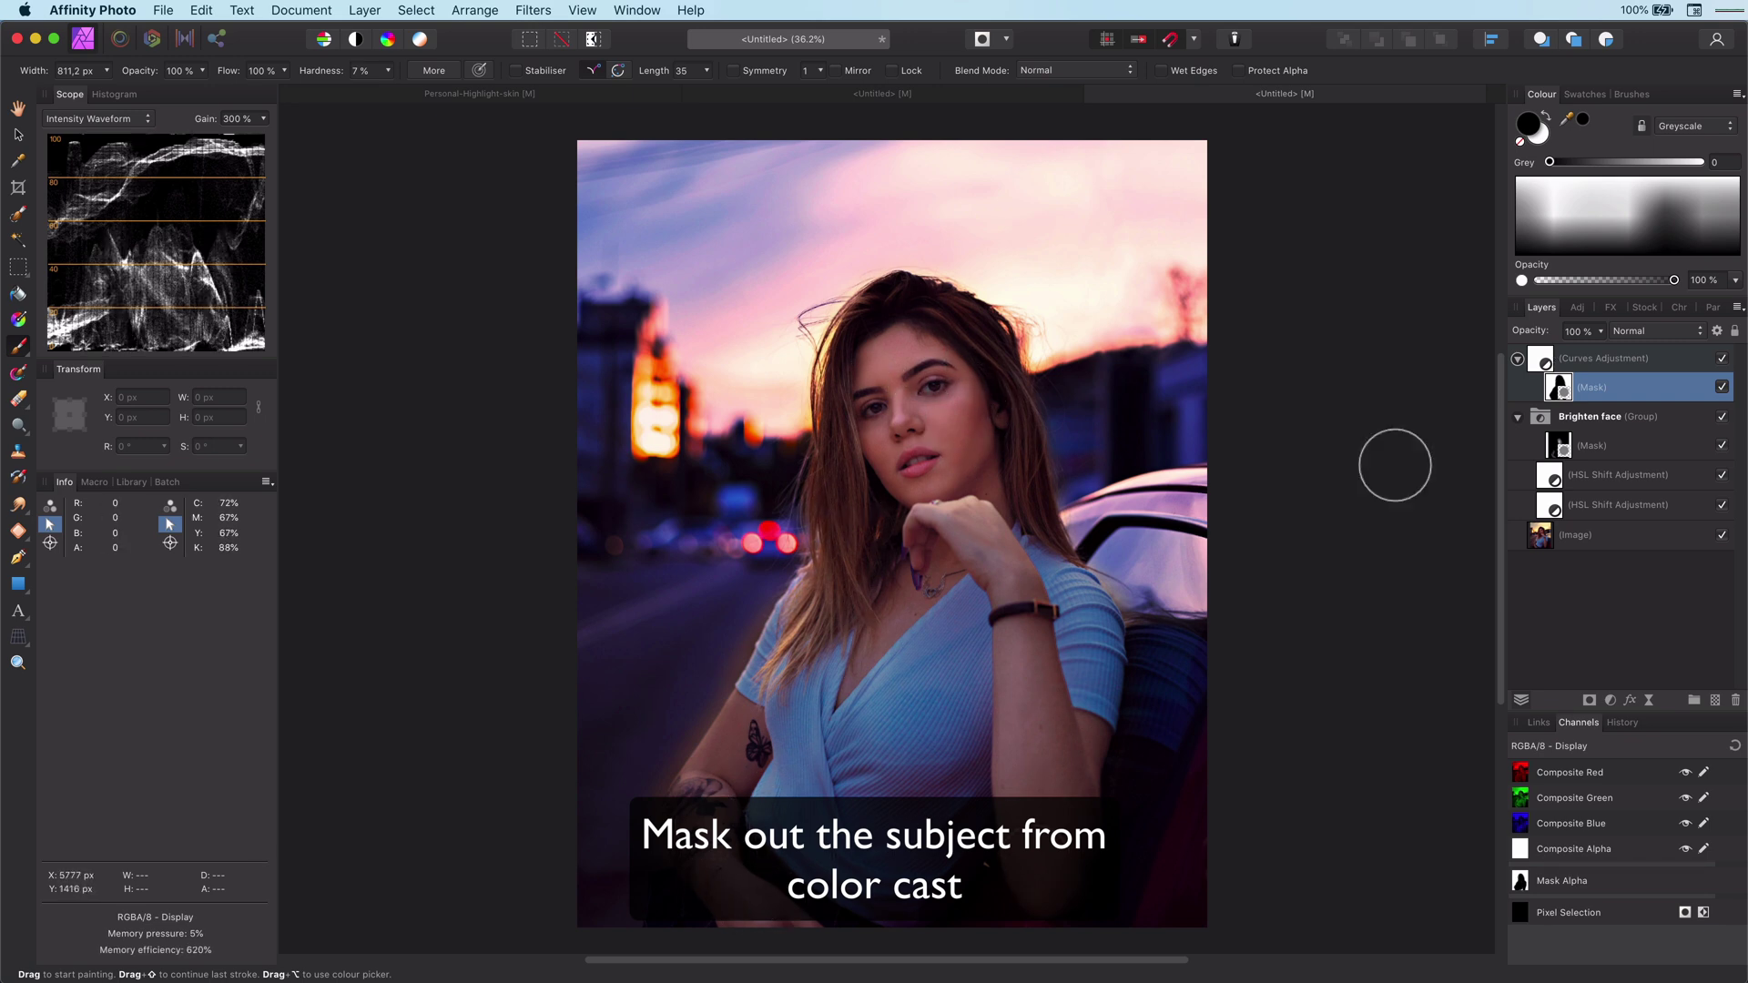
Reduce the brush to 260 px and paint white on the Curves mask along the outer edge of the tattooed arm.
scroll(773, 746, up, 4)
key(x)
key([)
key([)
key([)
key([)
key([)
key([)
key([)
key([)
key([)
key([)
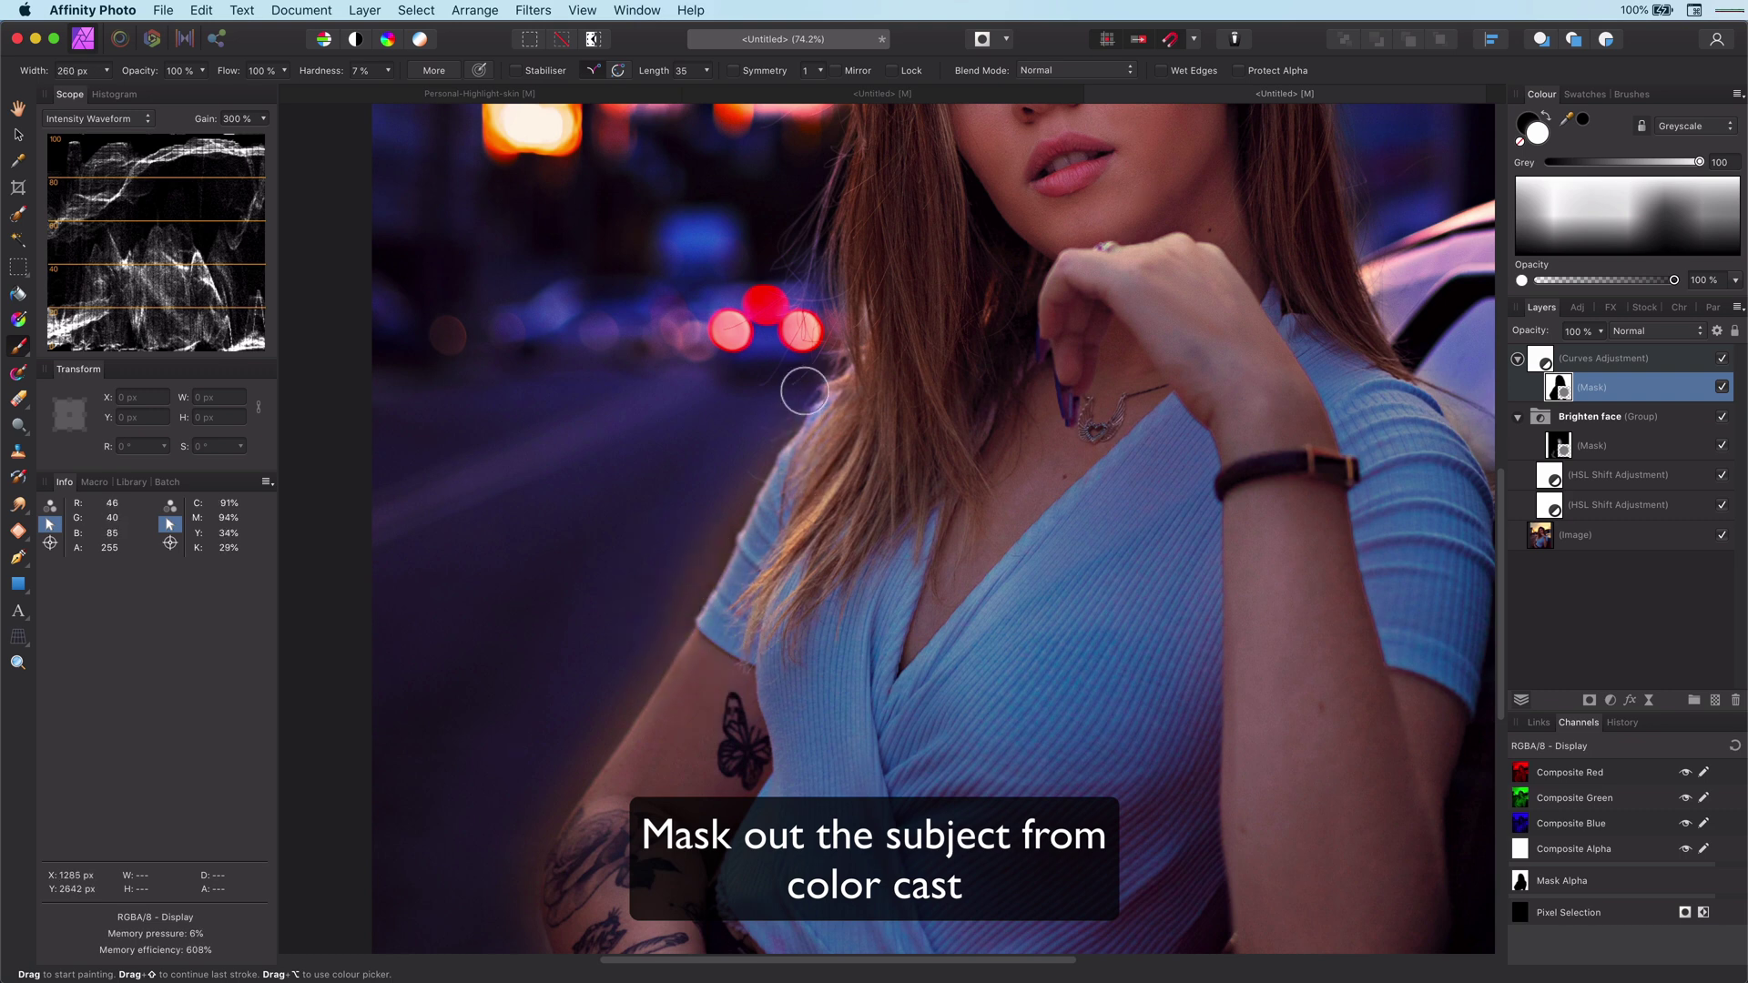
mouse_move(640, 668)
mouse_down()
mouse_move(531, 823)
mouse_move(510, 929)
mouse_up()
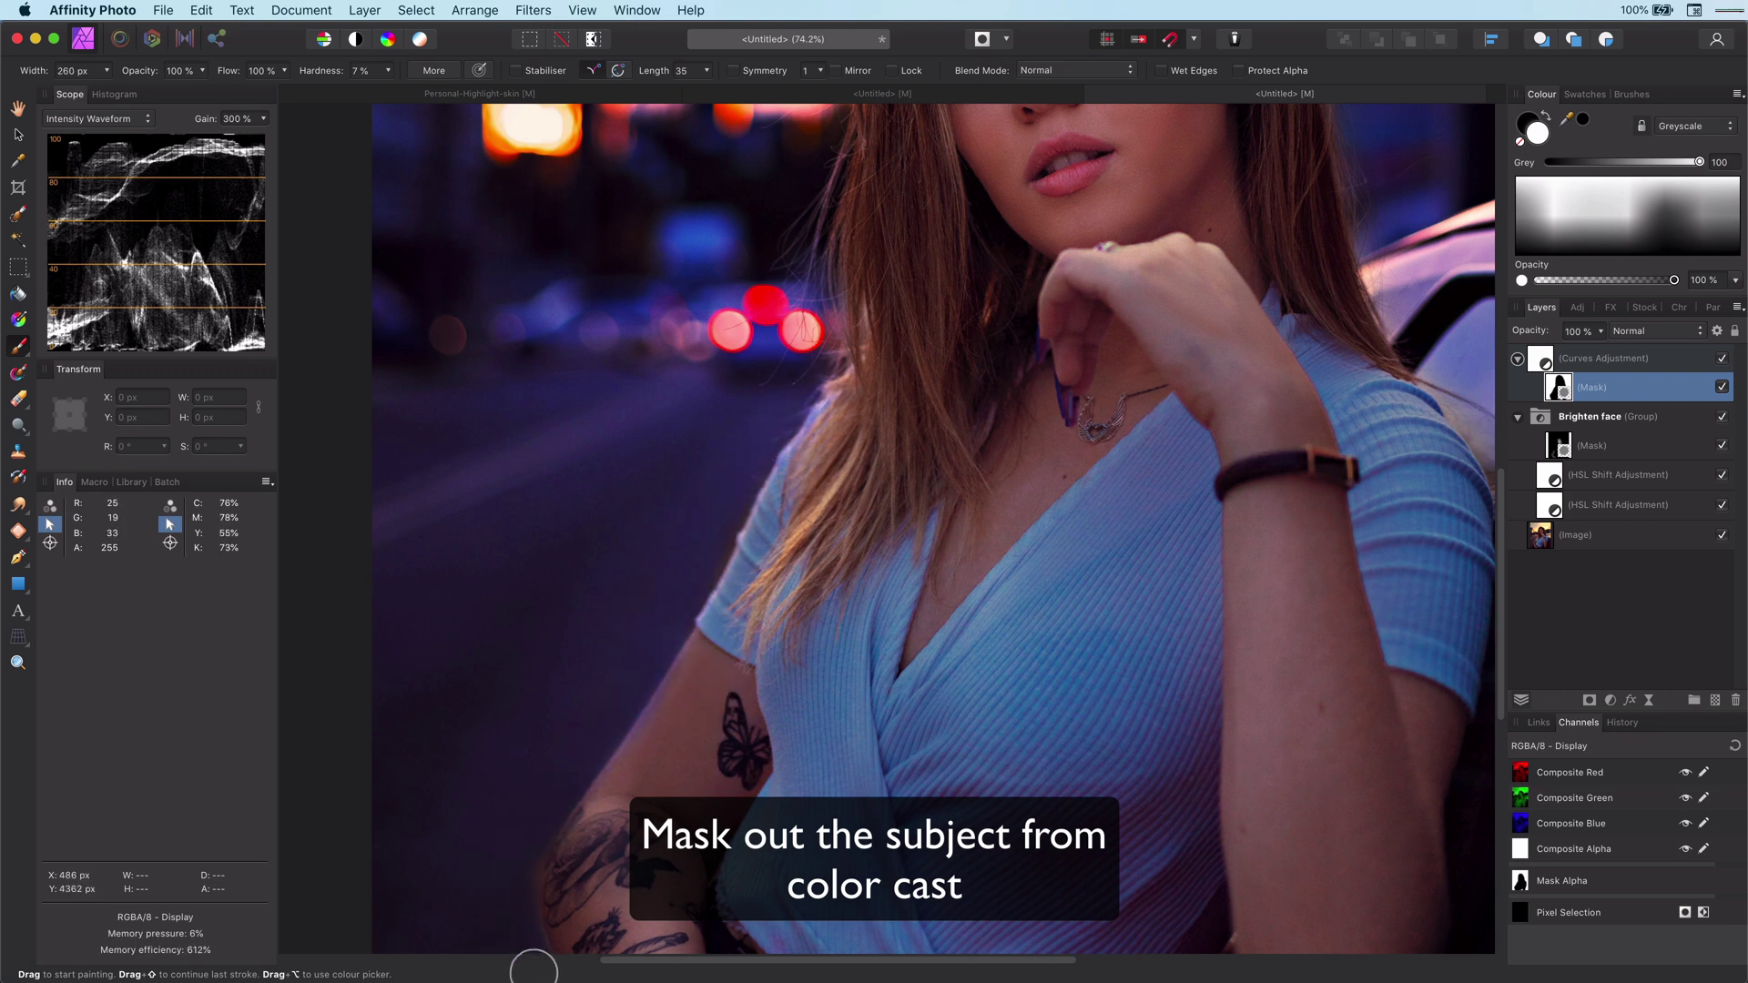
Refine the Curves mask along the top edge of the woman's hair.
key(x)
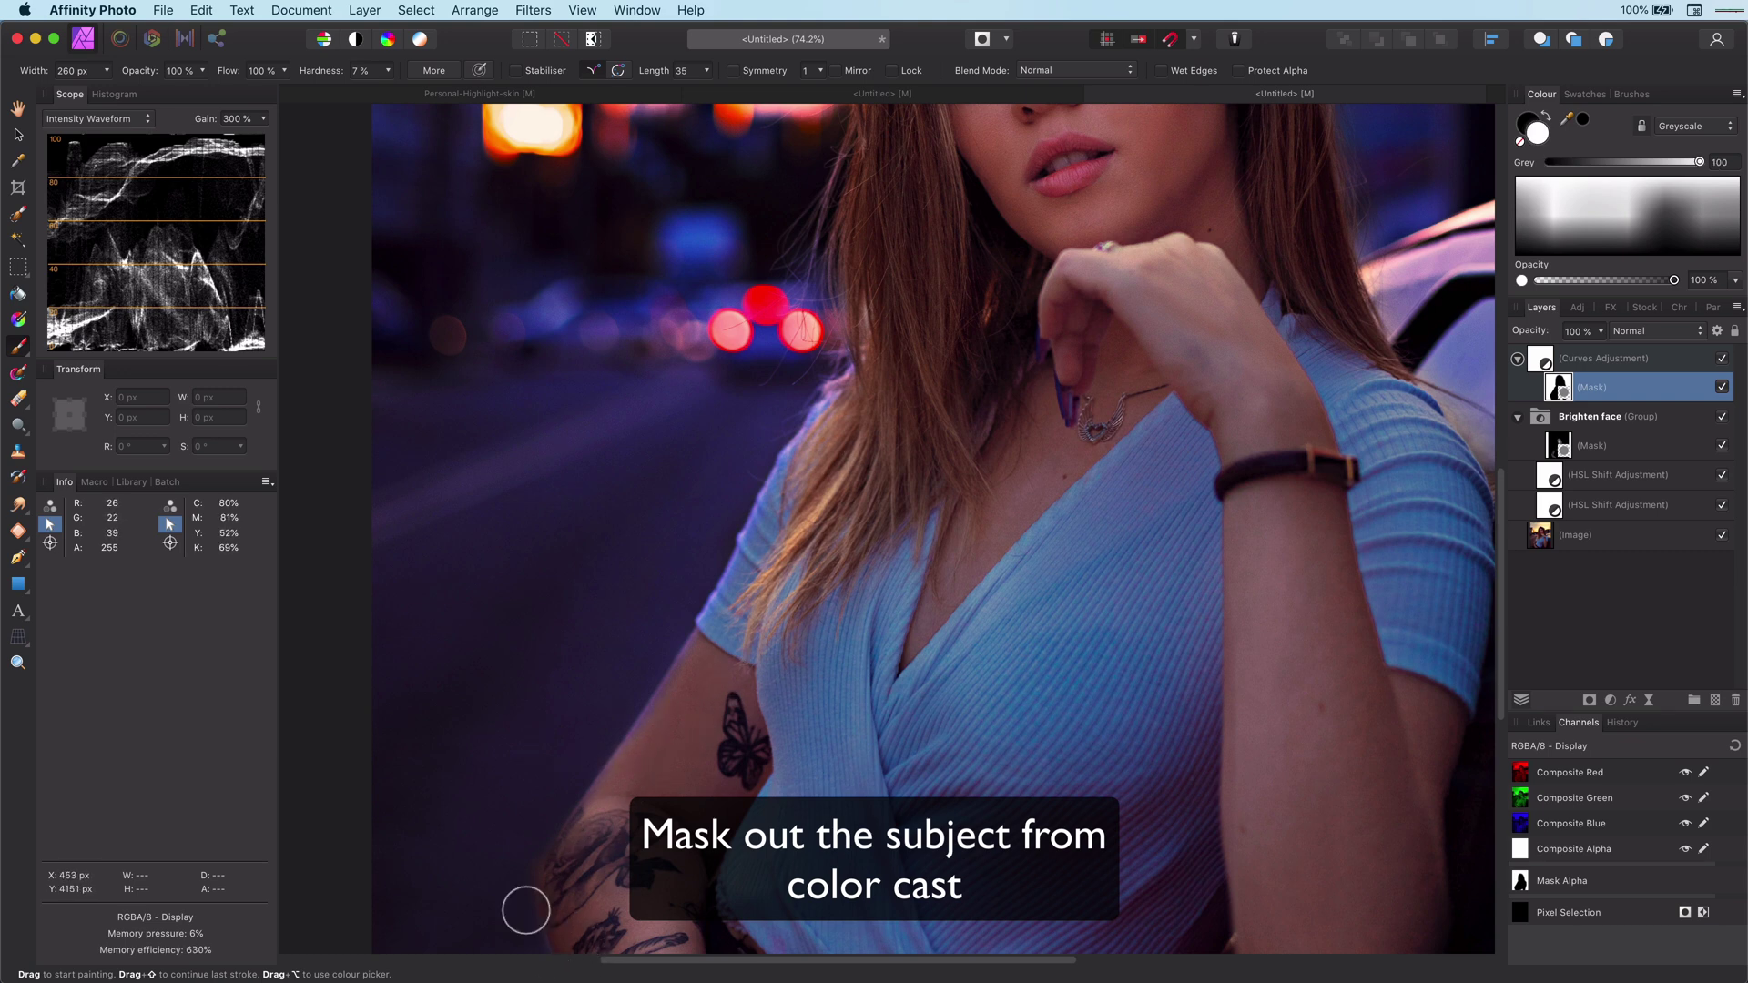
scroll(865, 558, up, 15)
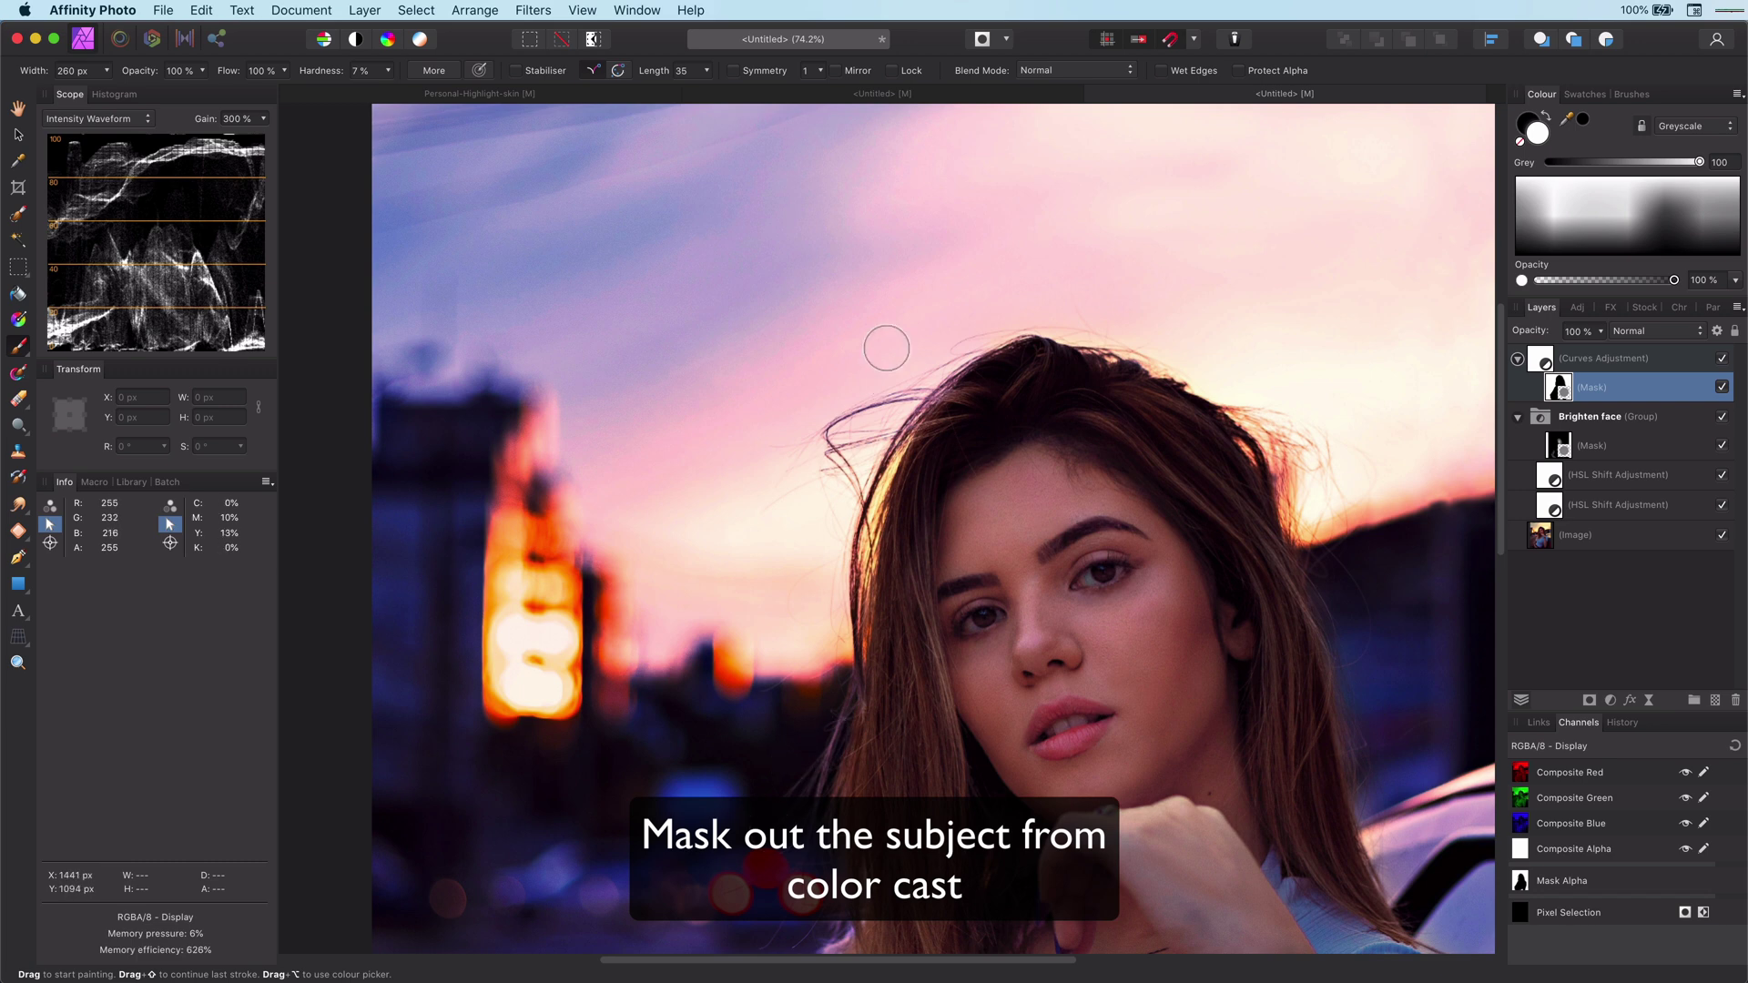
key(x)
drag(887, 349, 943, 357)
scroll(950, 457, down, 5)
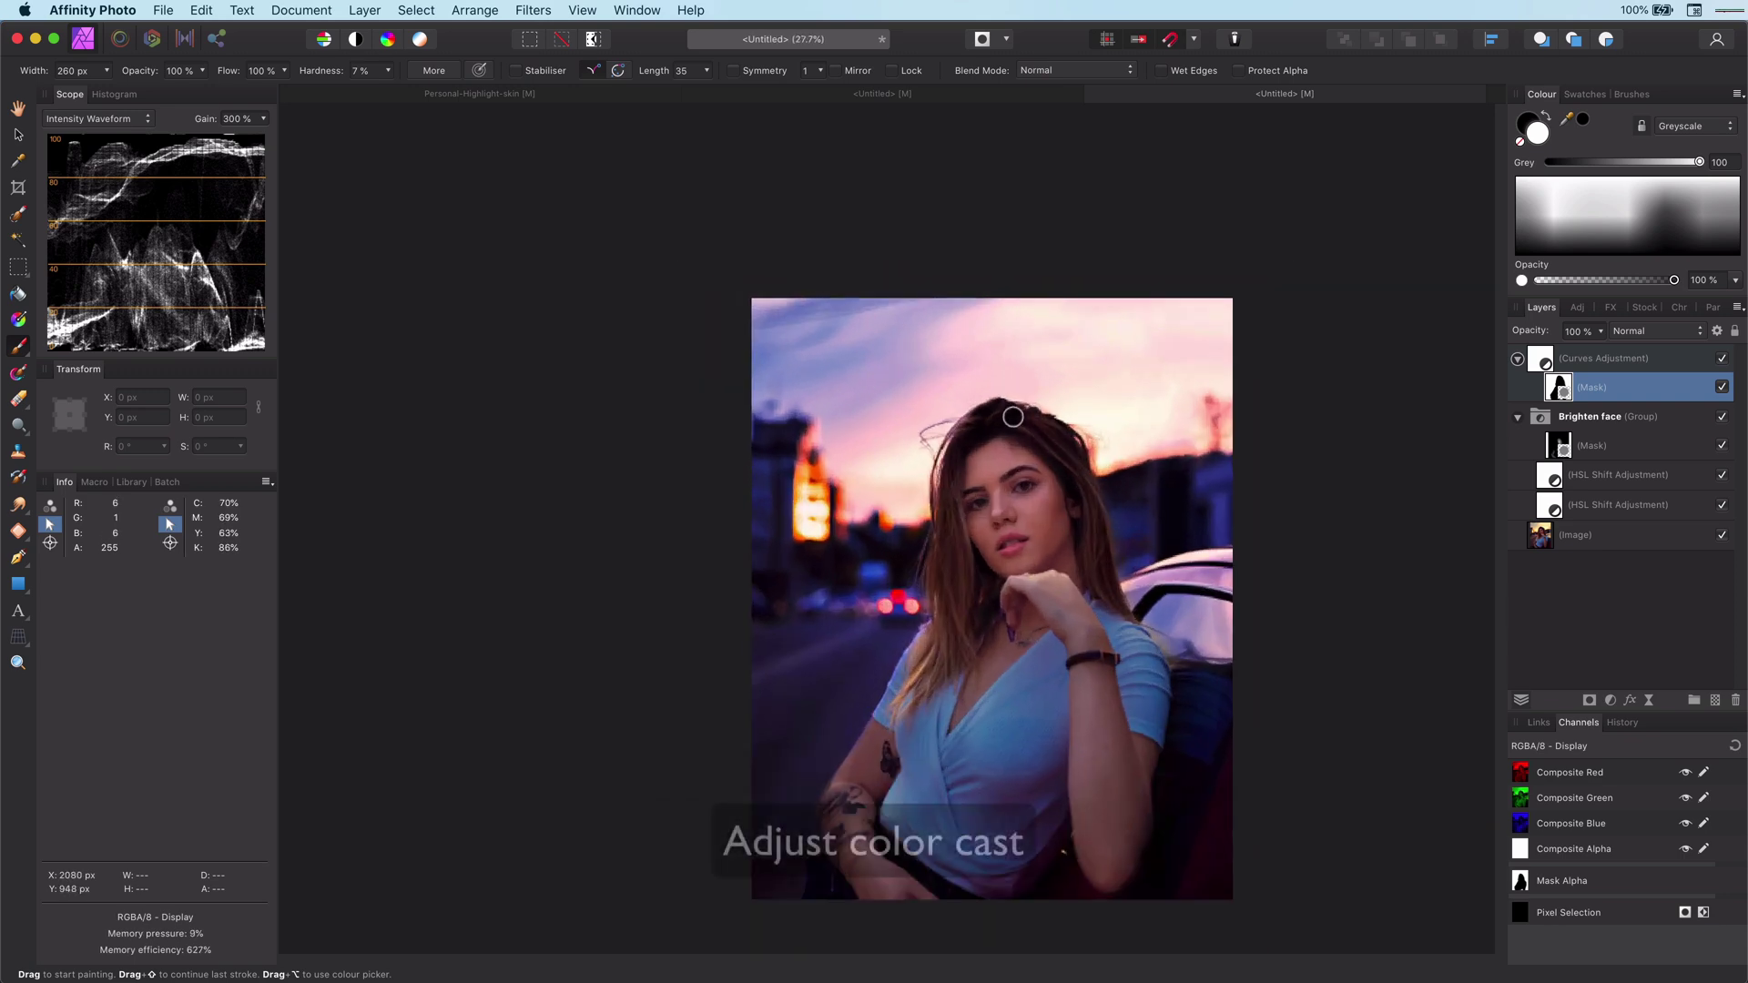
Readjust the background Curves colour cast in the master and red channels, and pull the green channel's midpoint slightly down.
double_click(1541, 358)
mouse_move(1292, 761)
mouse_down()
mouse_move(1284, 794)
mouse_move(1277, 763)
mouse_up()
click(1301, 872)
click(1229, 890)
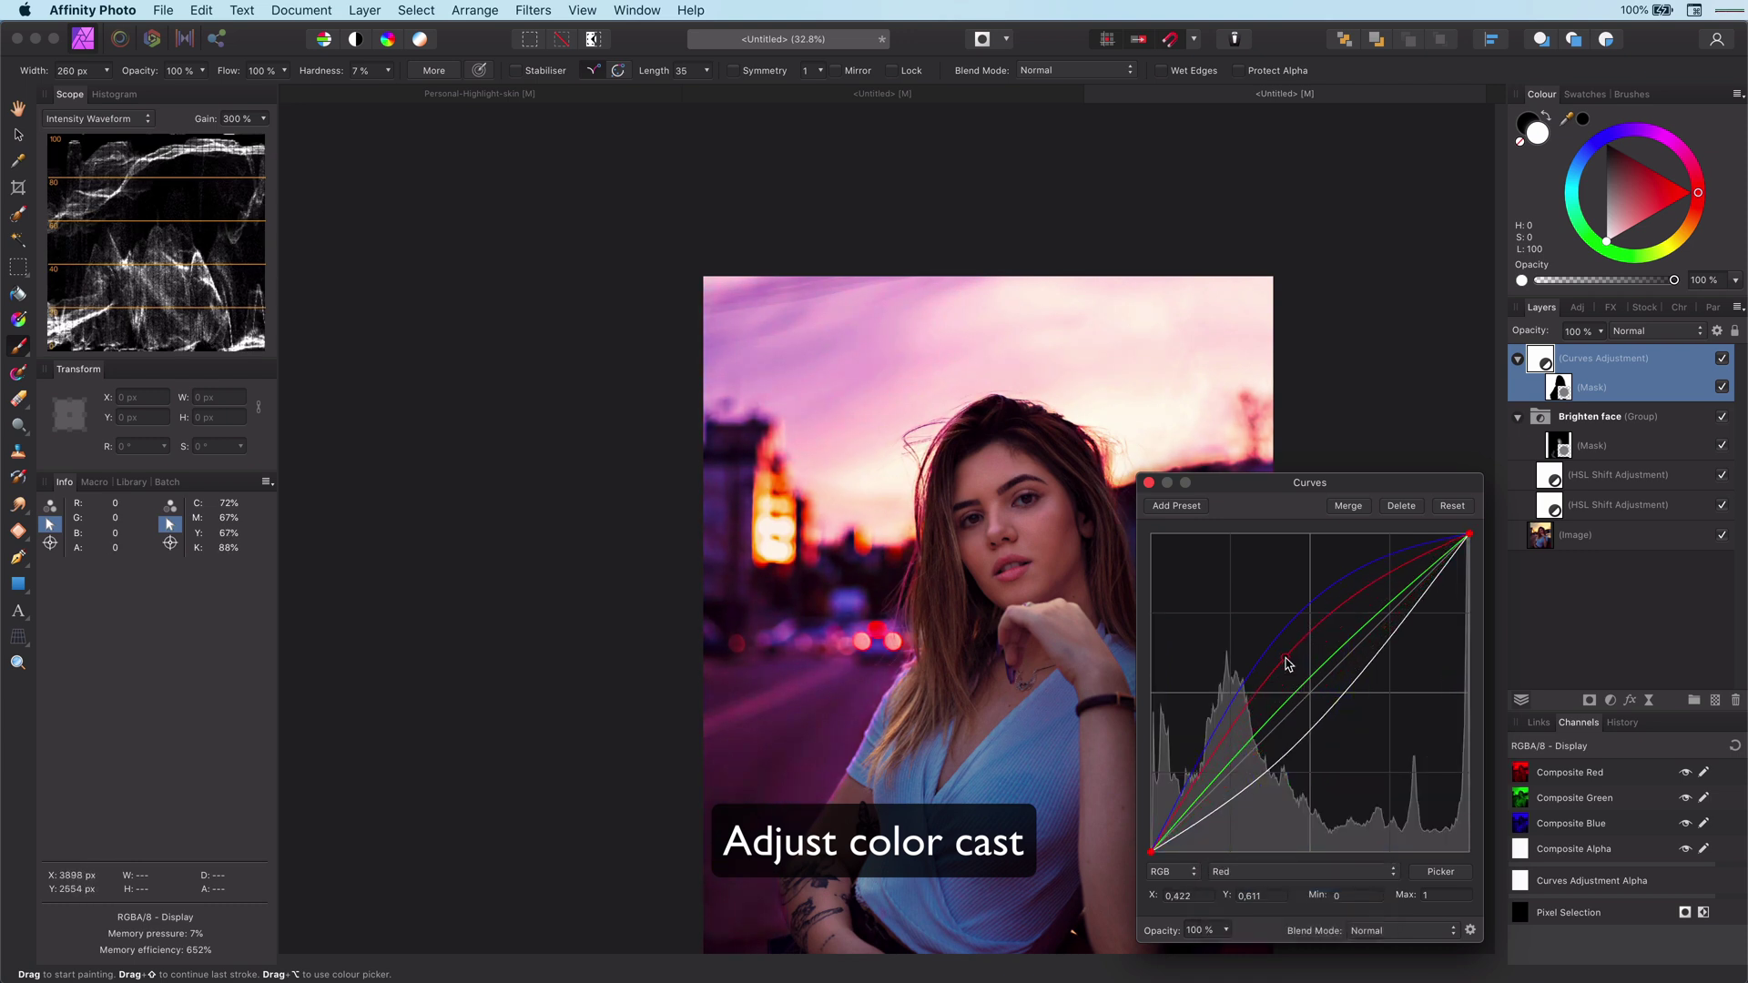
click(1302, 872)
click(1287, 888)
drag(1309, 690, 1314, 700)
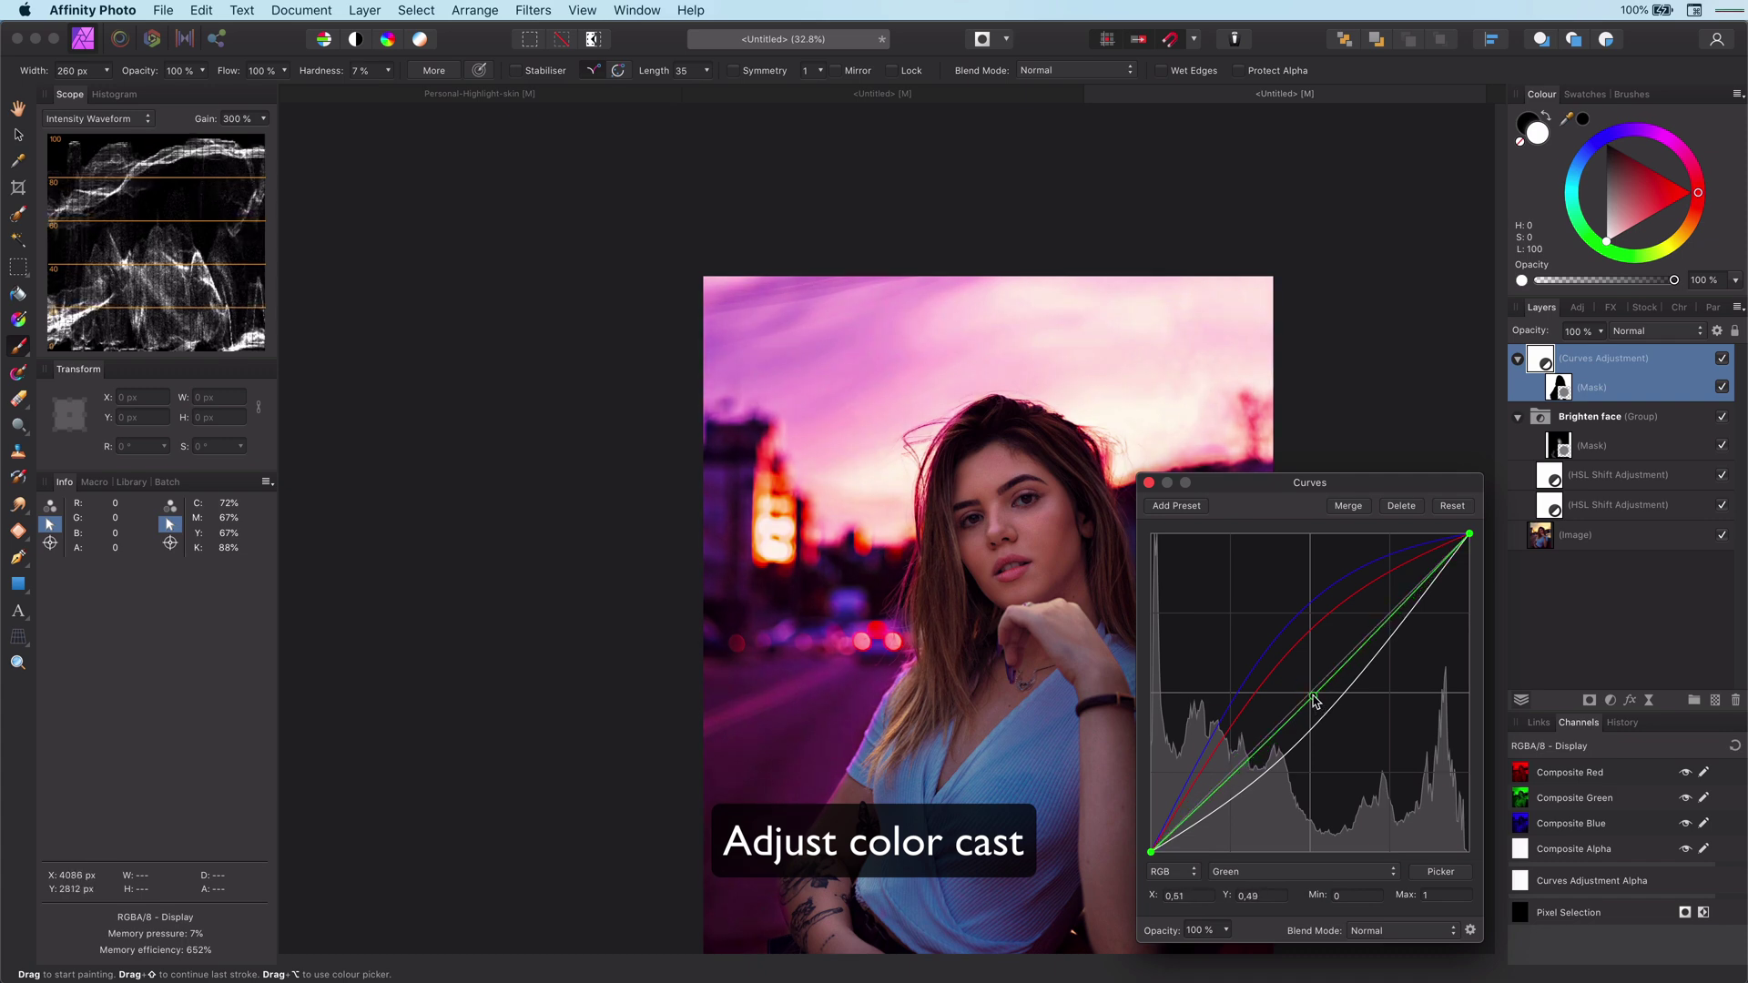
click(1149, 483)
Add a second Curves adjustment that lifts the master curve to brighten the image, and invert its mask to black.
scroll(981, 761, up, 3)
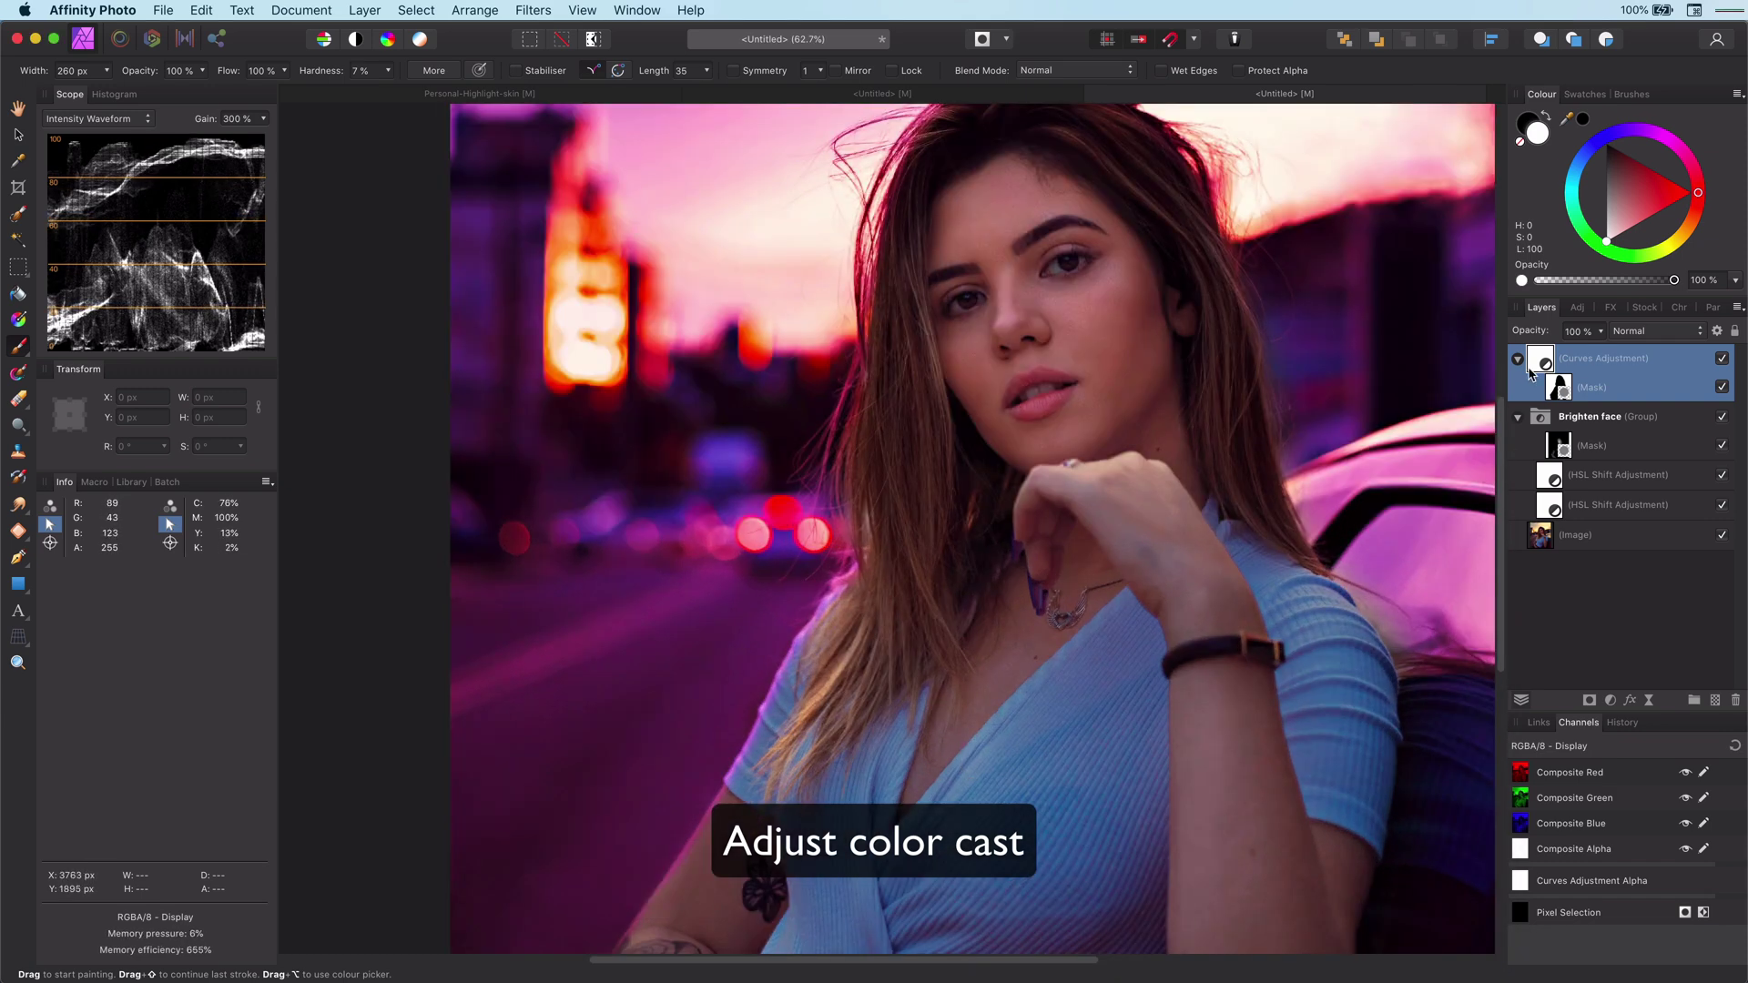
click(1611, 701)
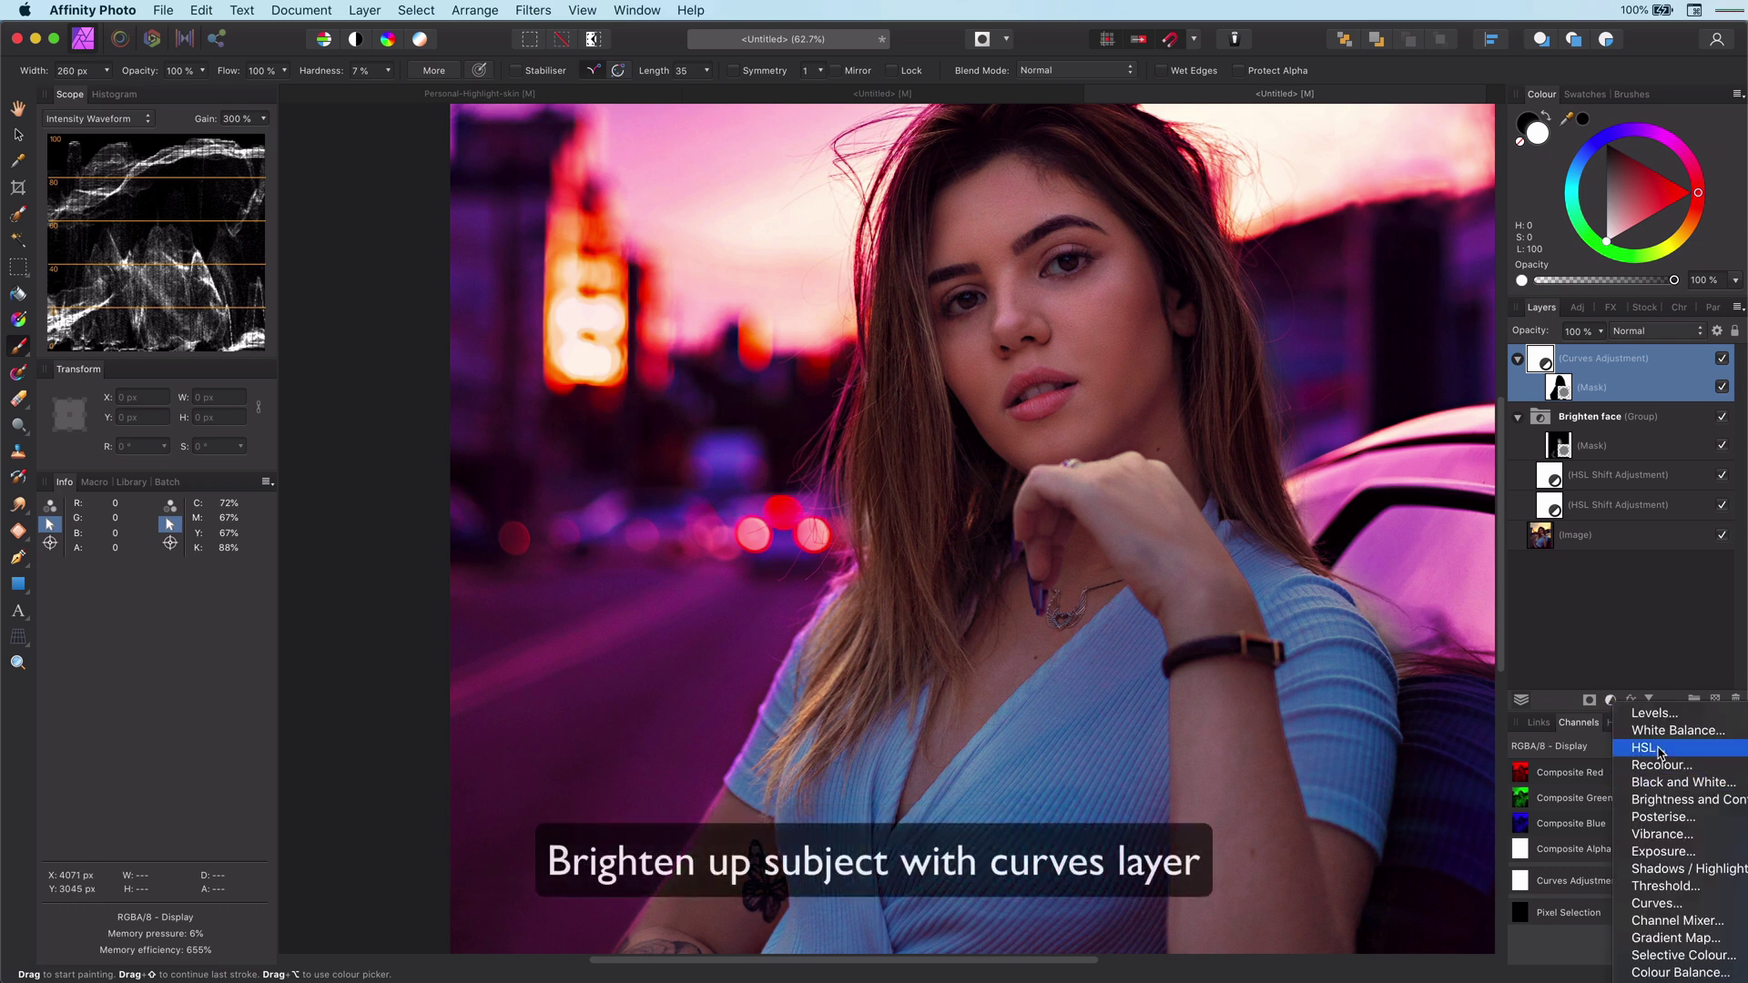
click(1639, 901)
drag(1379, 680, 1383, 570)
click(1149, 483)
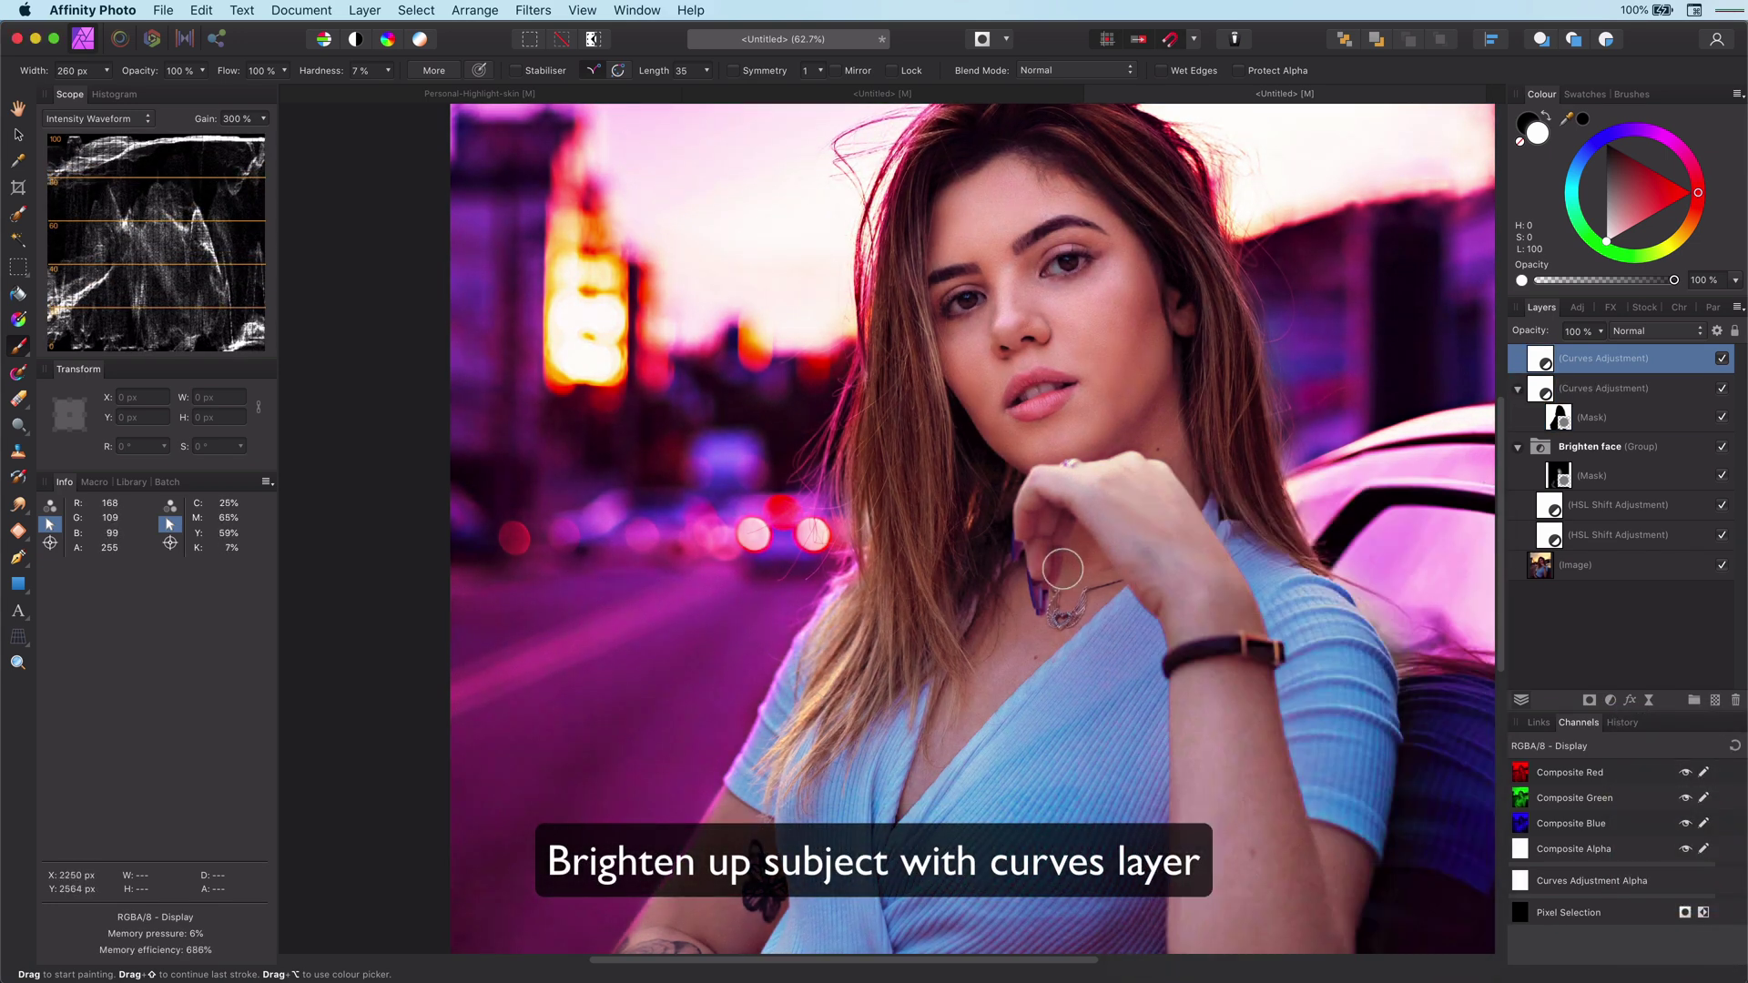
scroll(1065, 569, down, 3)
key(super+i)
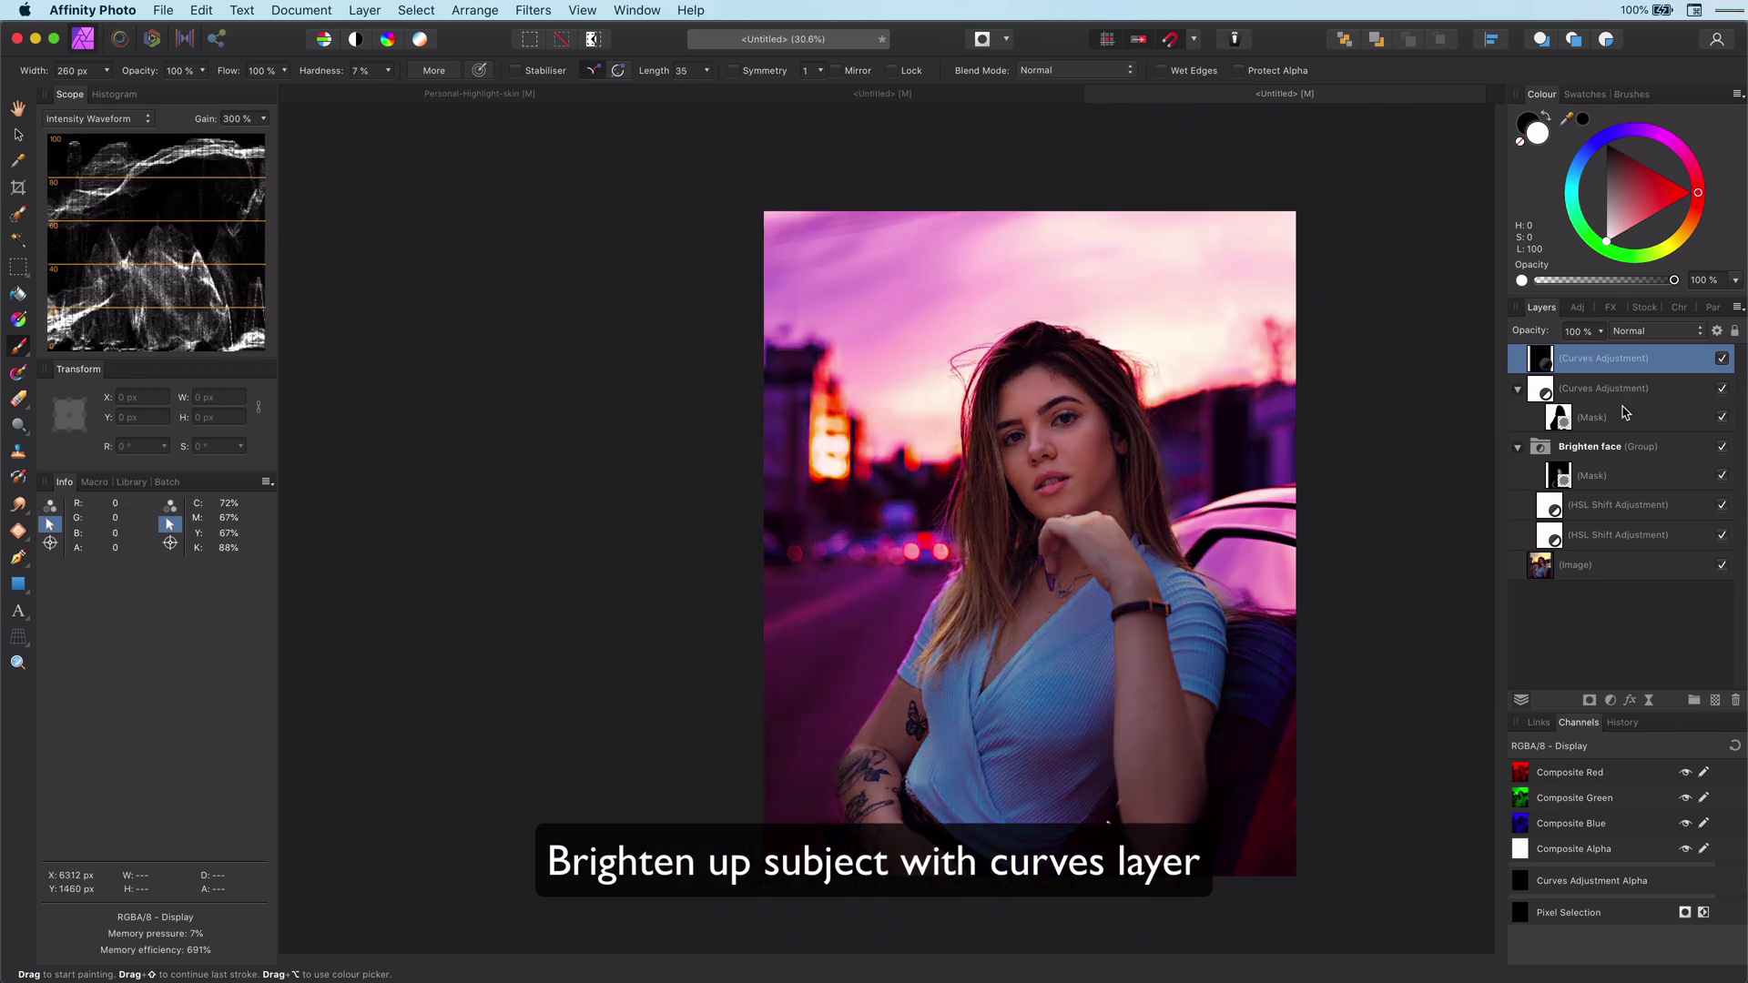
Set the brush flow to 37% and paint white on the new Curves mask over the woman's face and body.
click(18, 346)
click(23, 348)
click(57, 347)
click(262, 74)
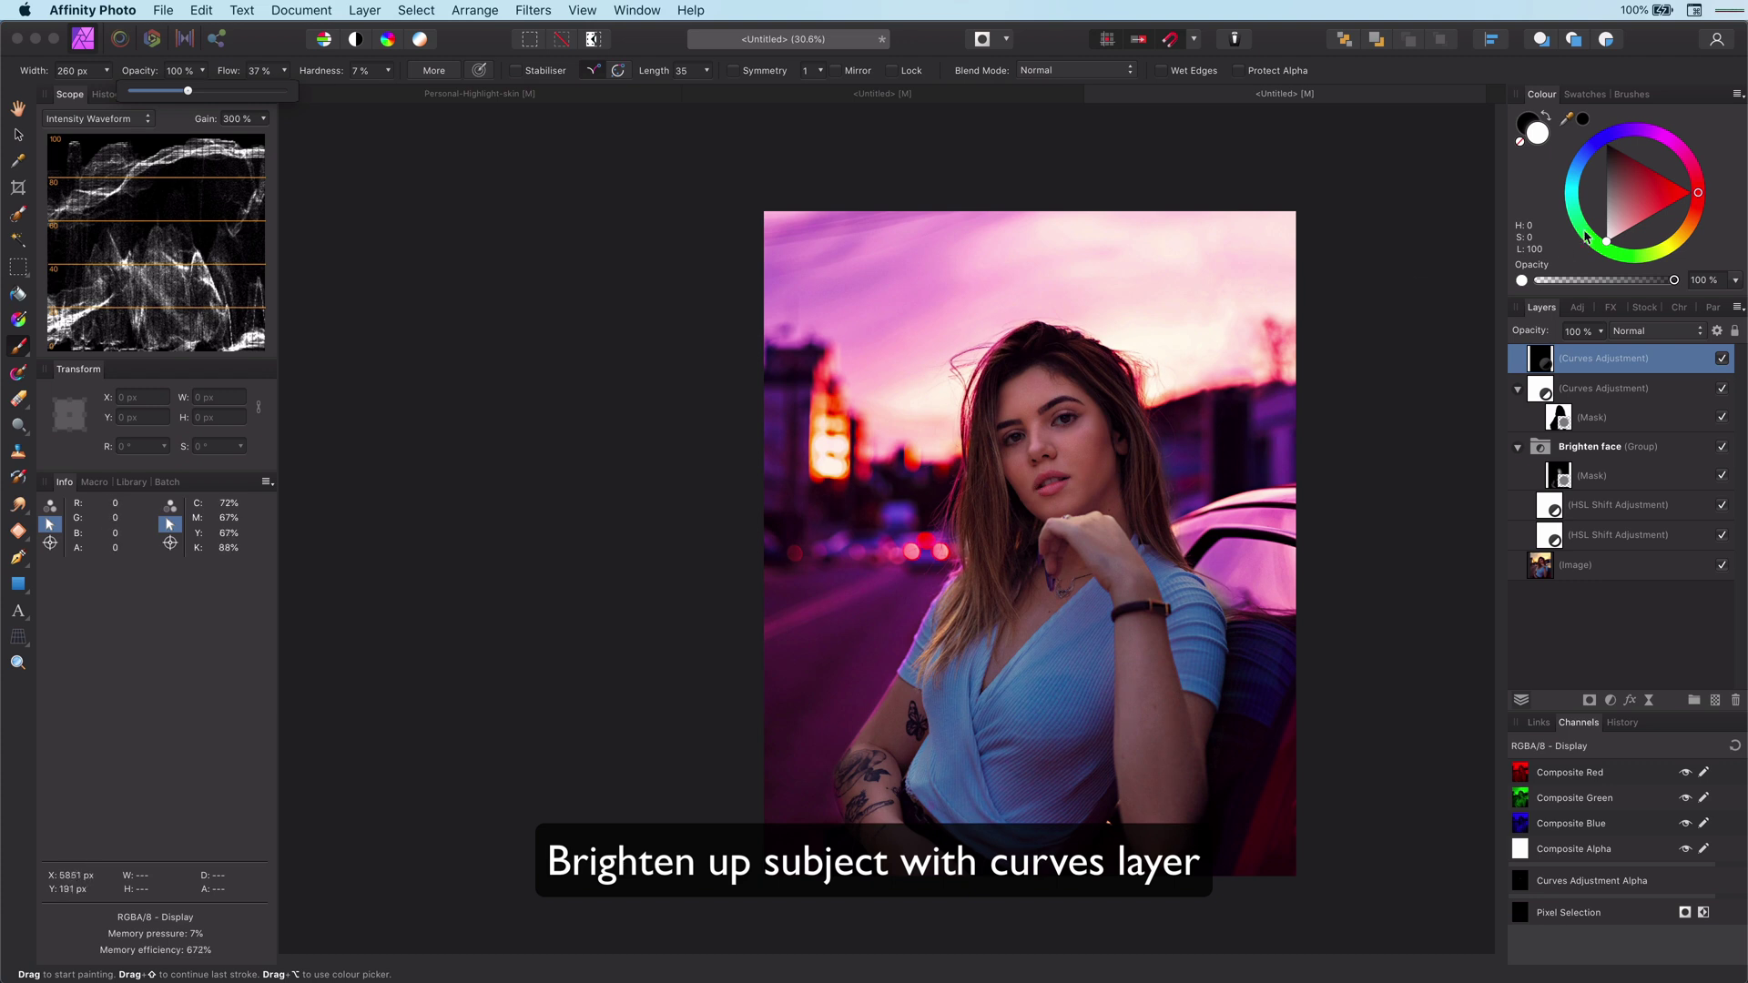
click(1611, 200)
mouse_move(1063, 474)
mouse_down()
mouse_move(1057, 547)
mouse_move(1036, 446)
mouse_move(1079, 535)
mouse_move(1021, 602)
mouse_move(1127, 489)
mouse_move(1104, 567)
mouse_move(1164, 802)
mouse_move(1155, 771)
mouse_move(912, 909)
mouse_move(917, 708)
mouse_up()
key([)
key([)
key([)
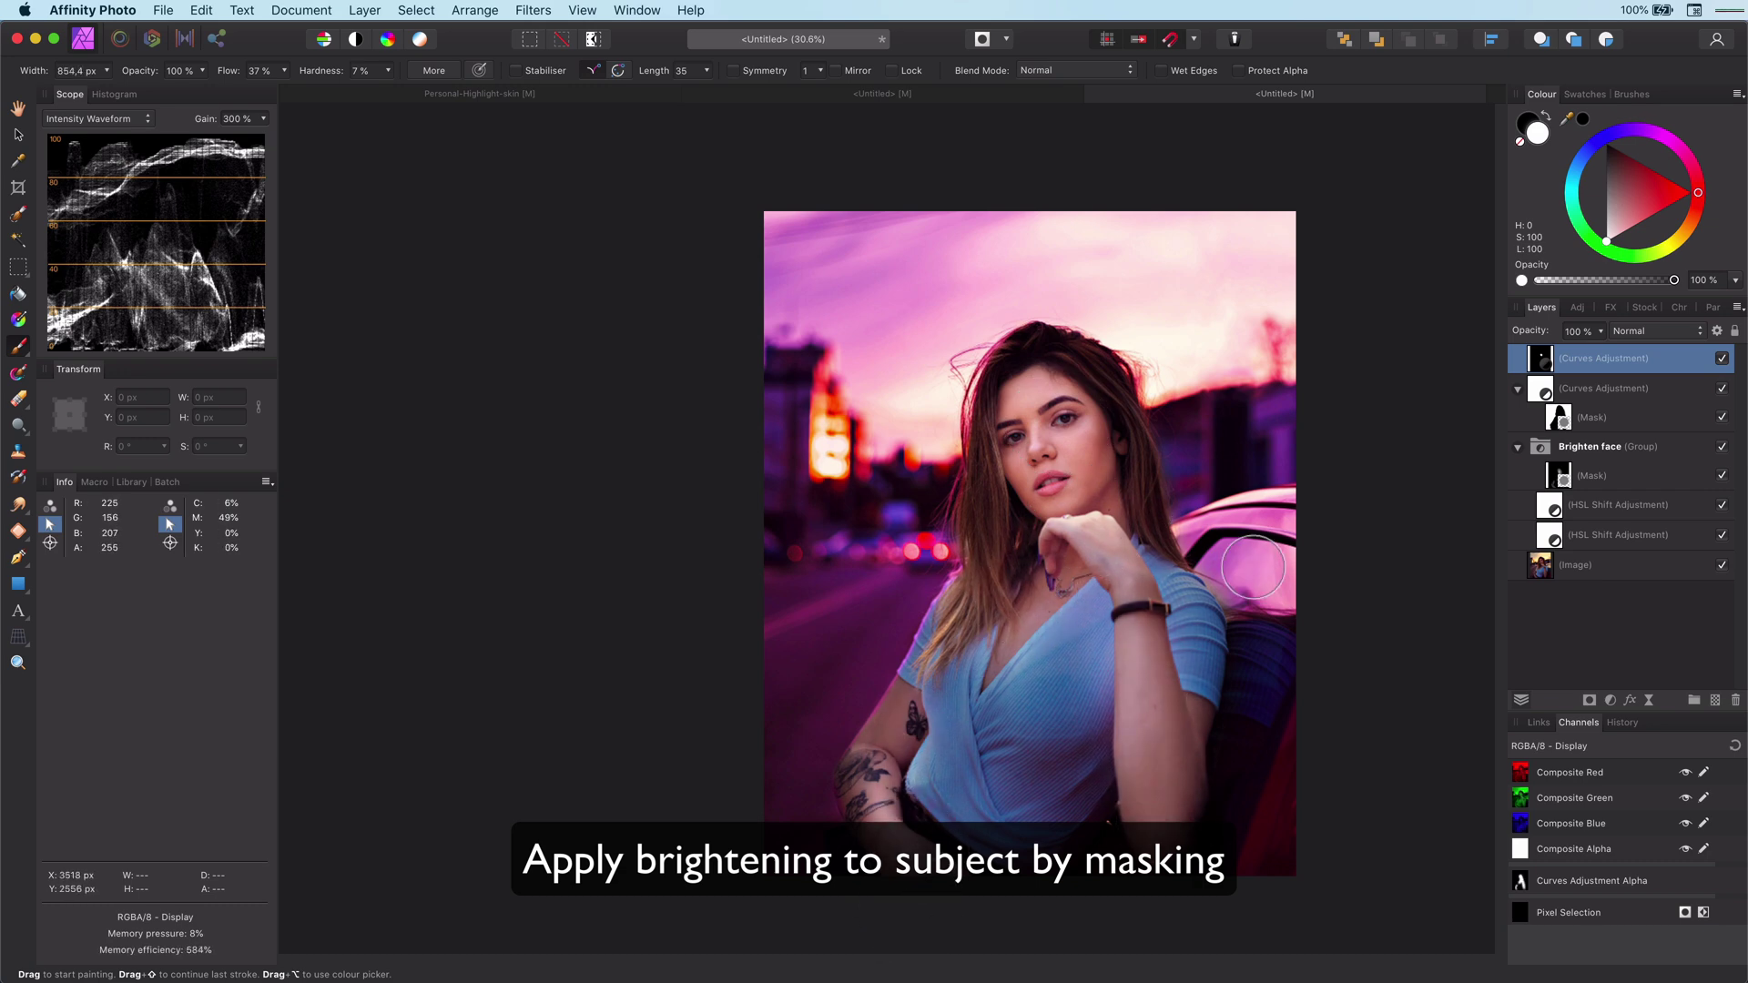
Refine the brightening mask around the woman's shirt and raised arm with a brush of about 379 px, alternating black and white.
scroll(1134, 735, up, 4)
key(x)
drag(1108, 722, 1017, 753)
key(bracketleft)
key(bracketleft)
key(bracketleft)
mouse_move(1079, 687)
mouse_down()
mouse_move(1069, 531)
mouse_move(1006, 503)
mouse_move(1085, 426)
mouse_move(984, 509)
mouse_move(817, 705)
mouse_move(938, 717)
mouse_move(1039, 639)
mouse_move(1281, 612)
mouse_move(1253, 602)
mouse_move(1186, 393)
mouse_move(1150, 348)
mouse_move(1302, 558)
mouse_up()
key(x)
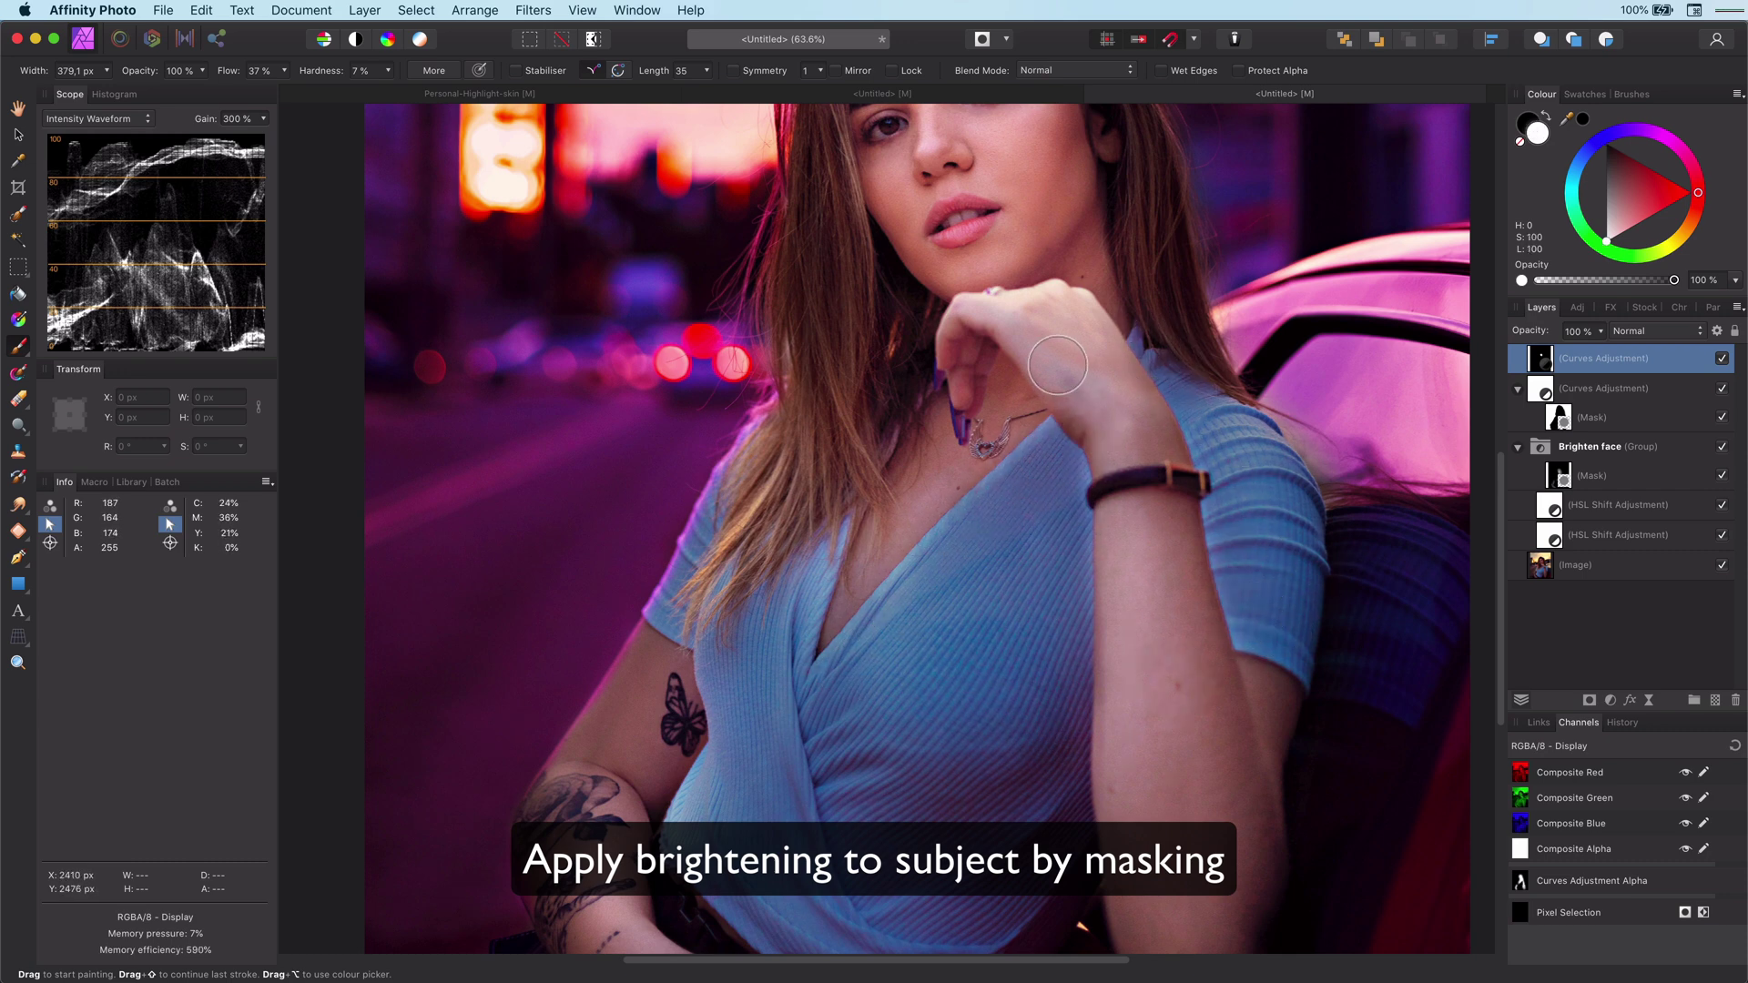
key(x)
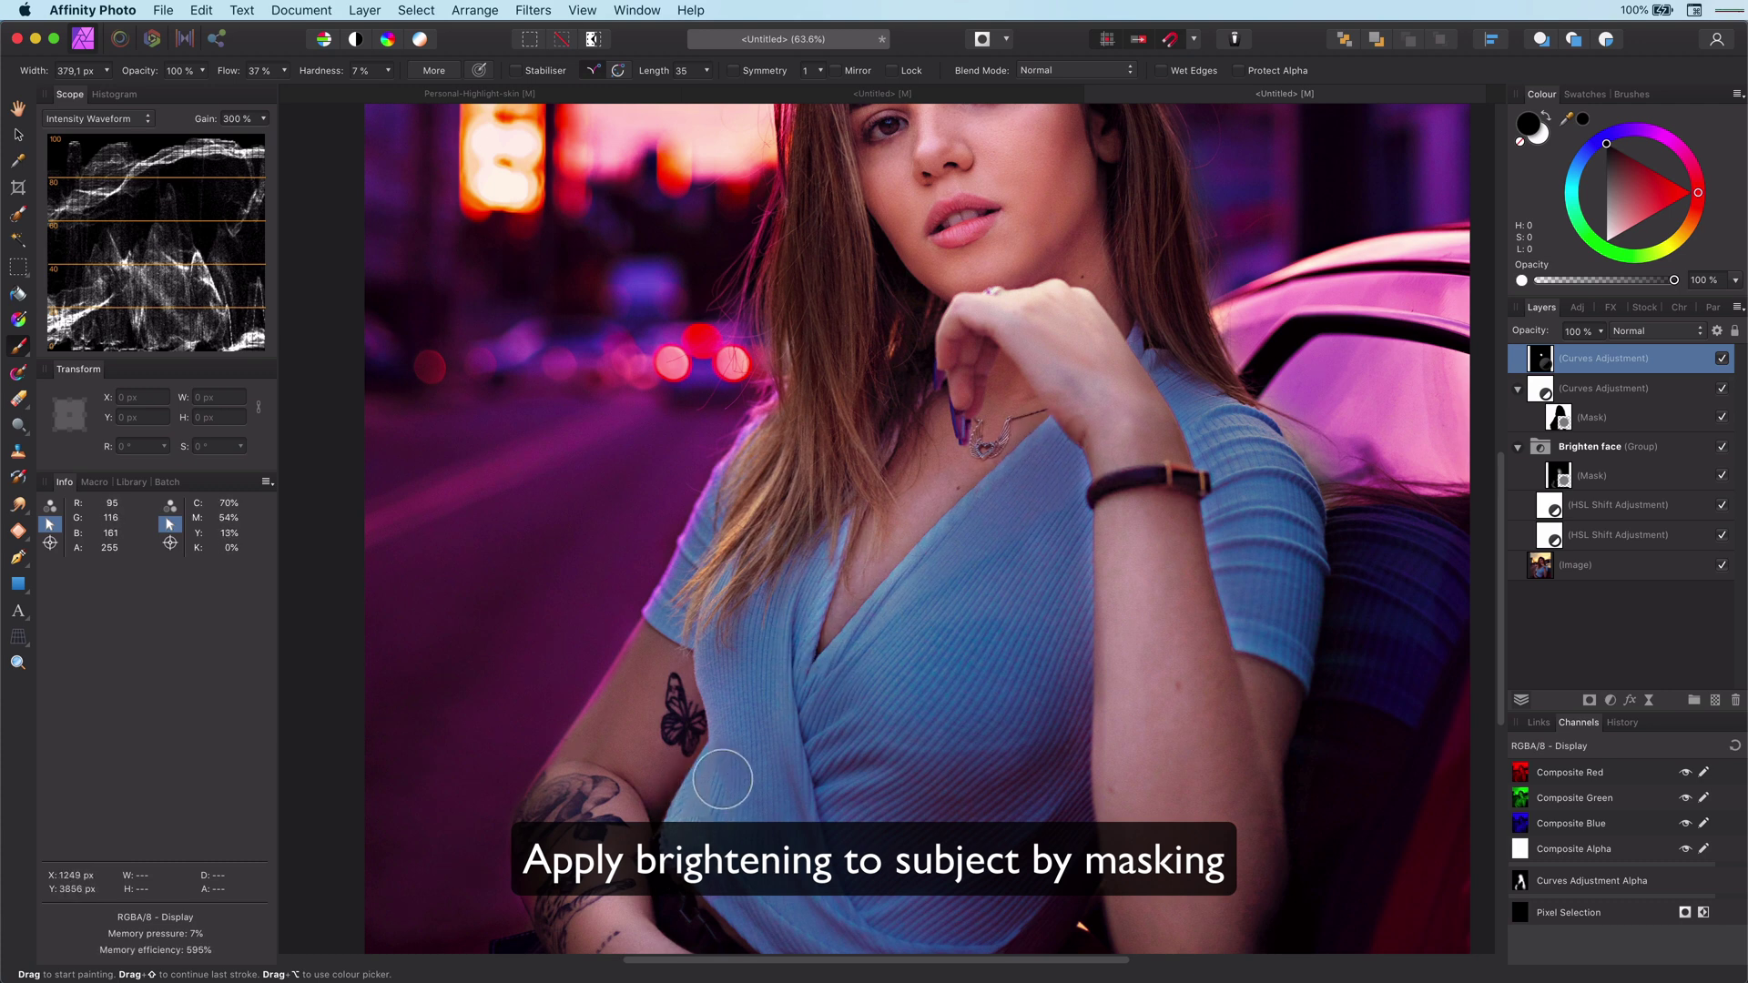
key(x)
Reduce the brush to about 103 px and paint white highlights along the edges of the woman's shoulder and hair.
scroll(952, 434, up, 4)
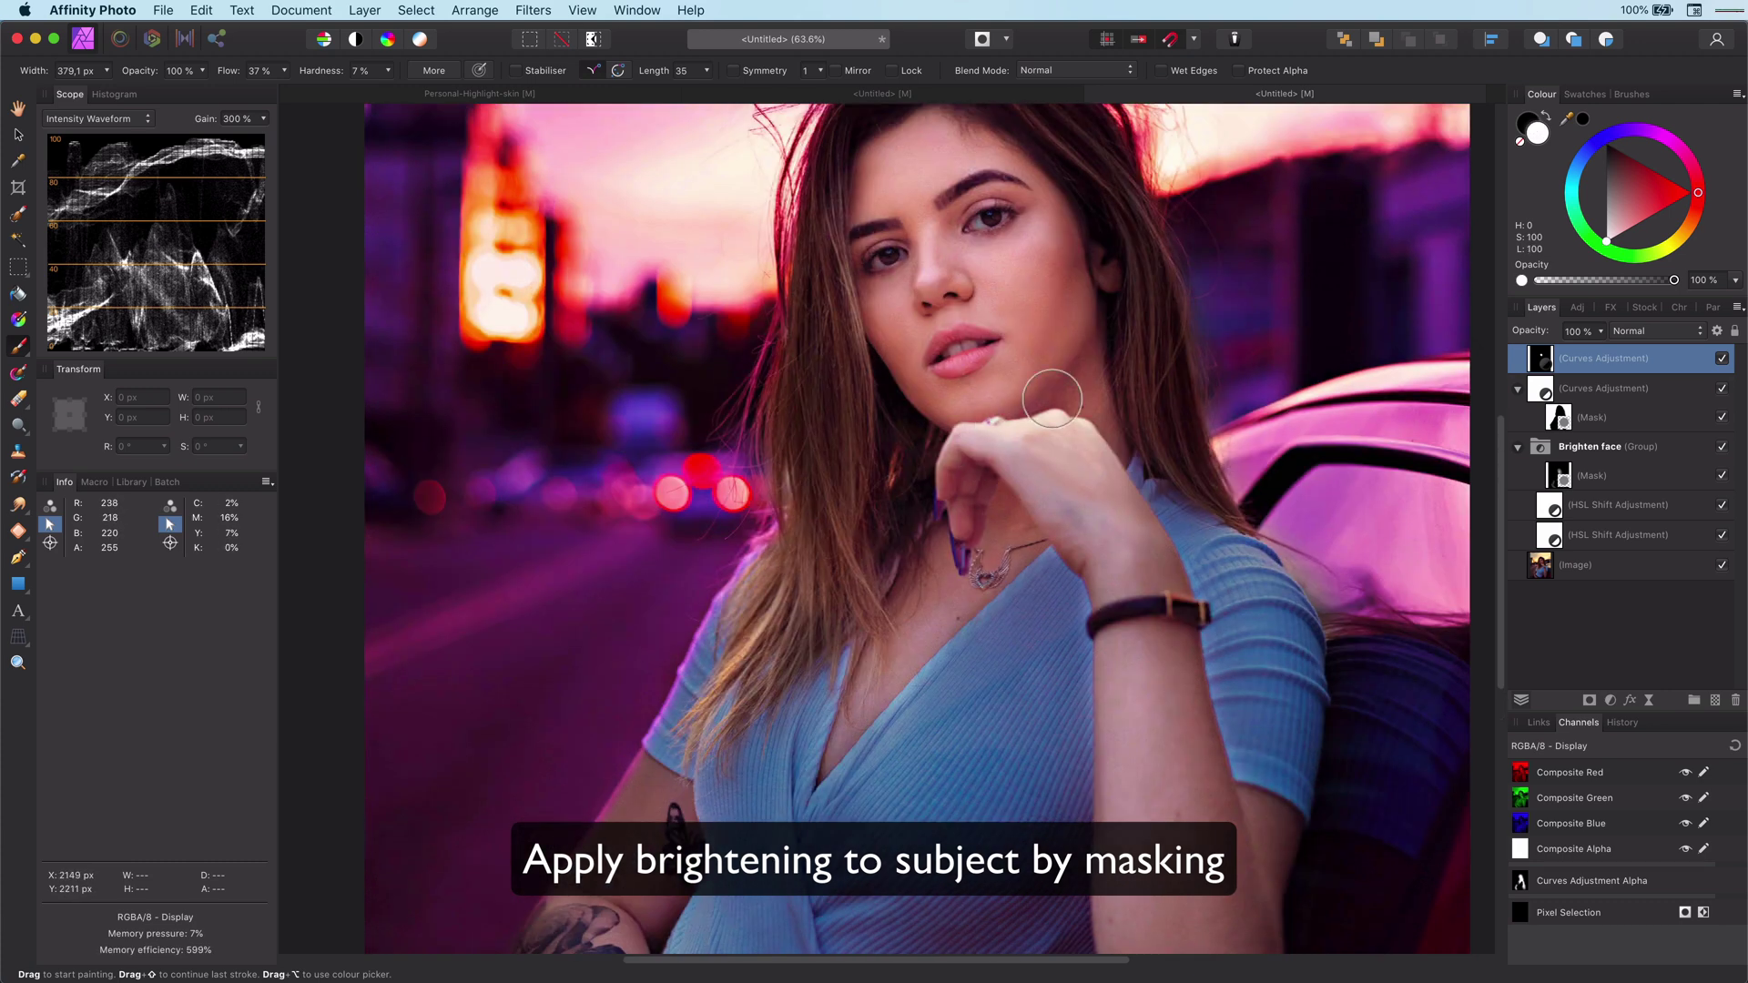
drag(732, 630, 872, 572)
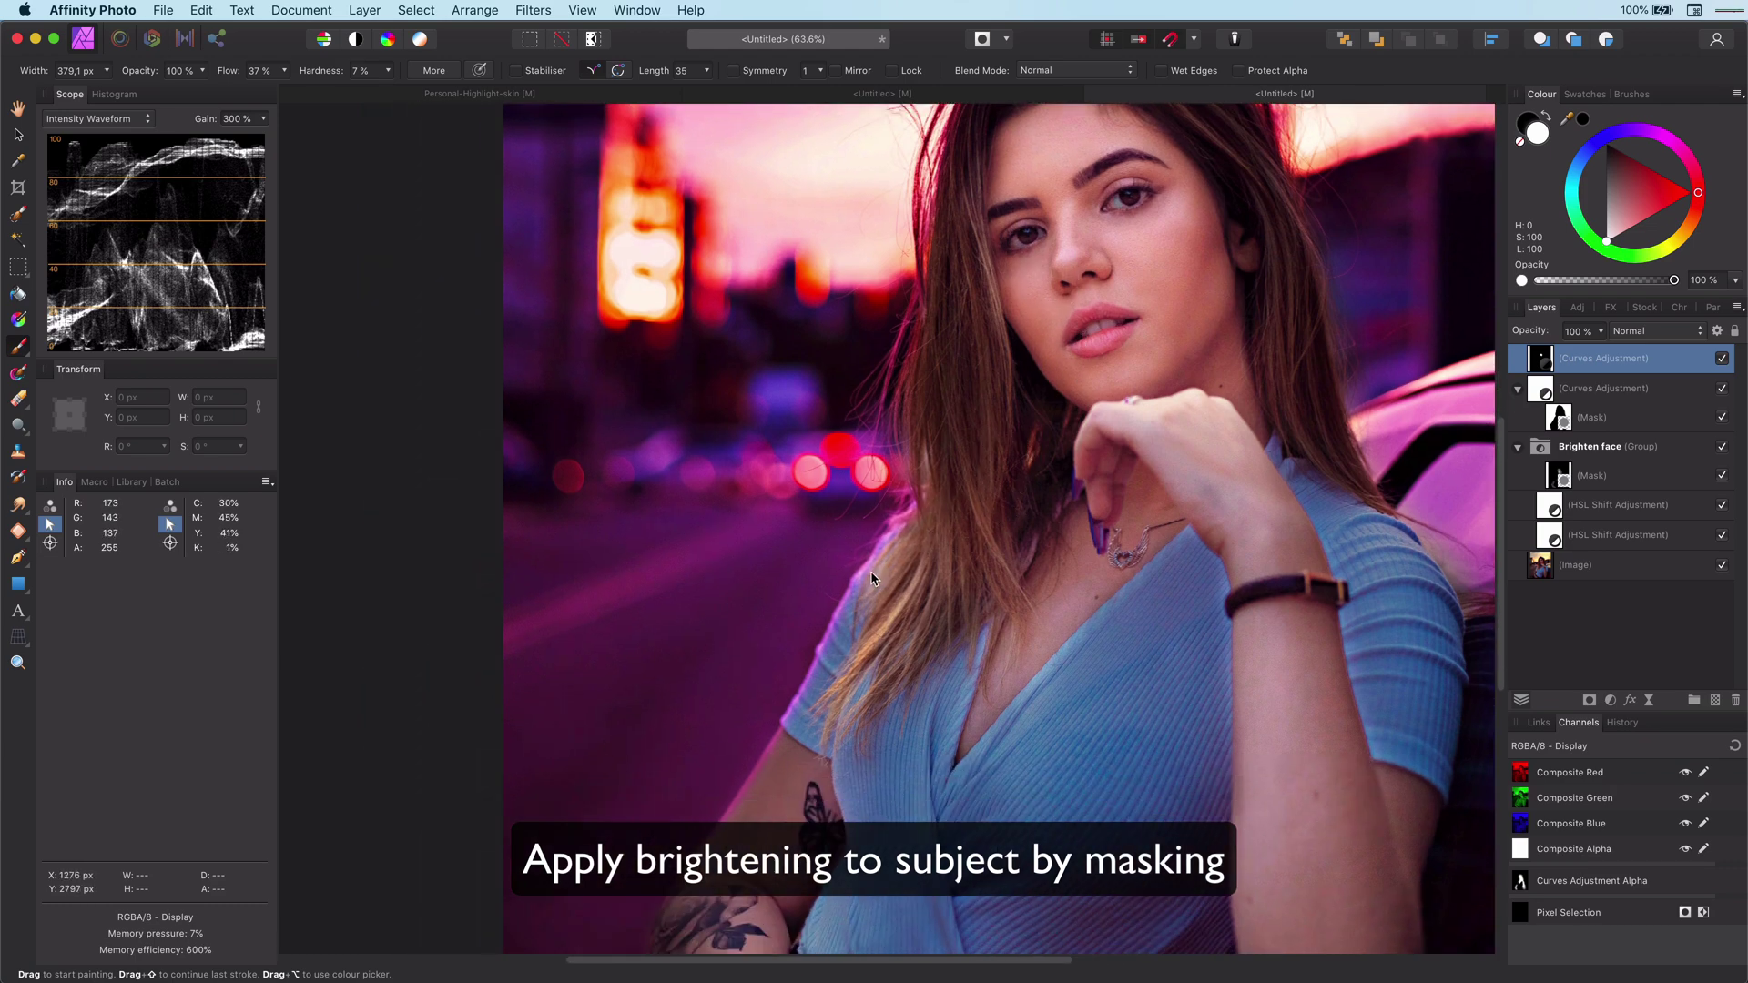
key(bracketleft)
key(bracketleft)
key(bracketleft)
key(bracketleft)
key(bracketleft)
scroll(872, 571, up, 5)
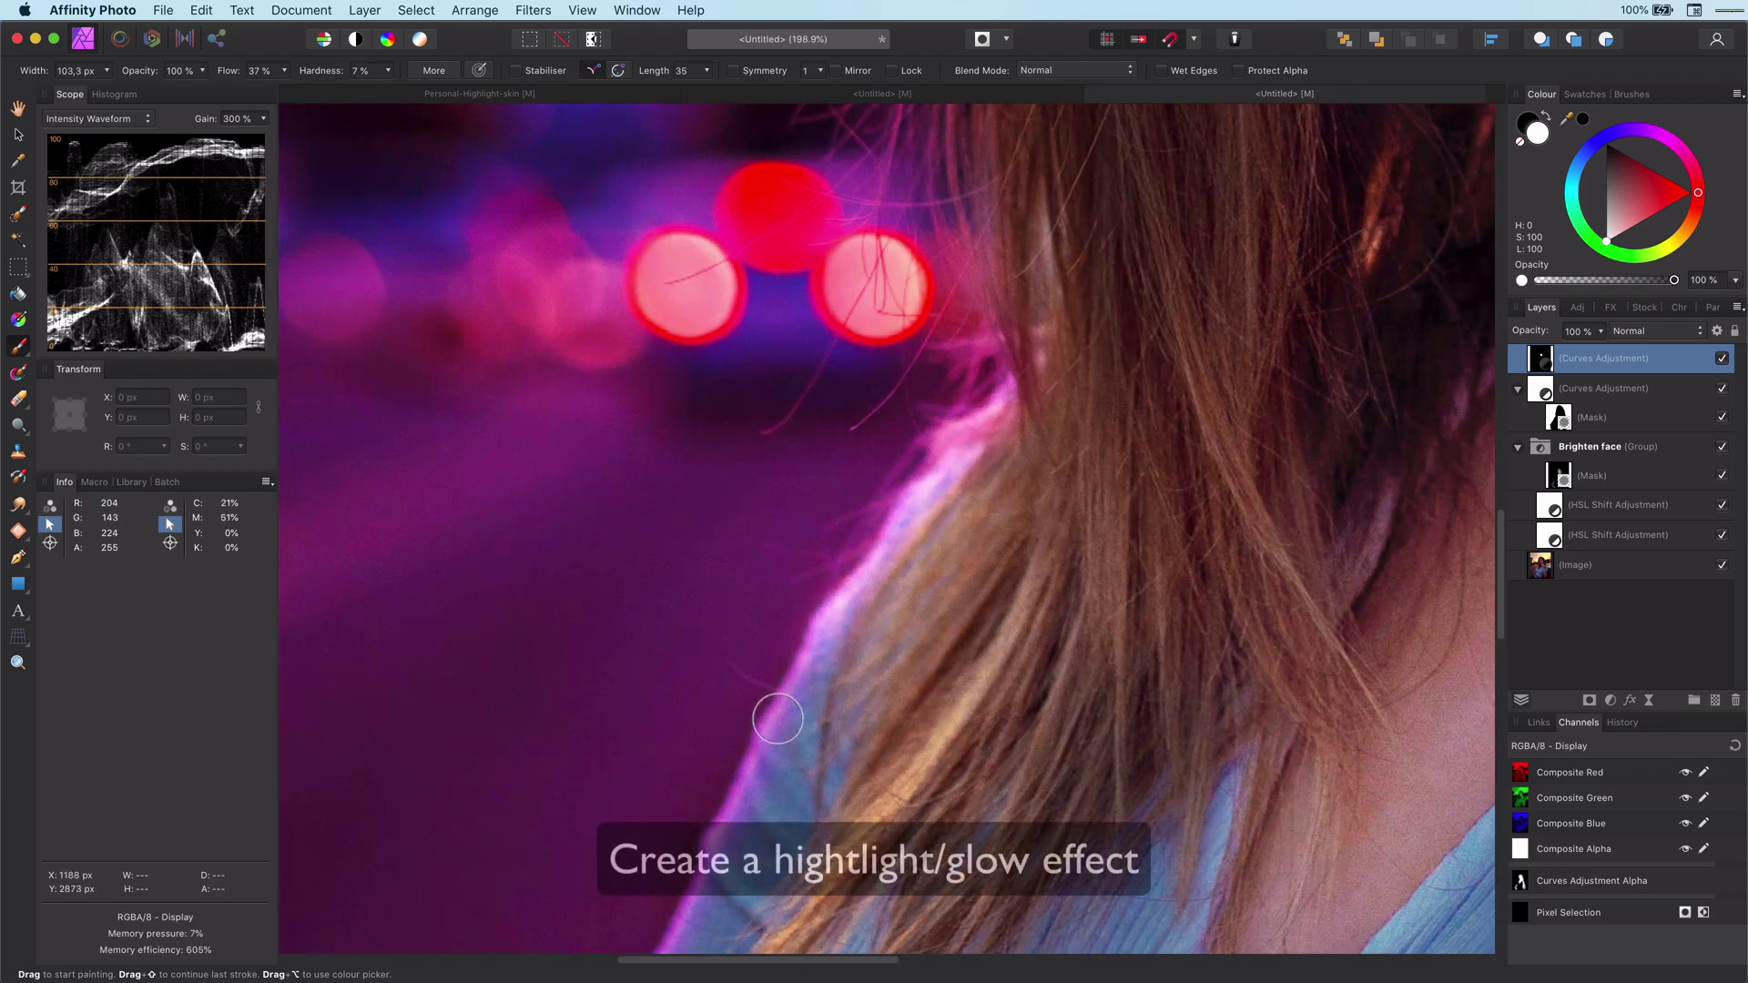
scroll(806, 700, down, 5)
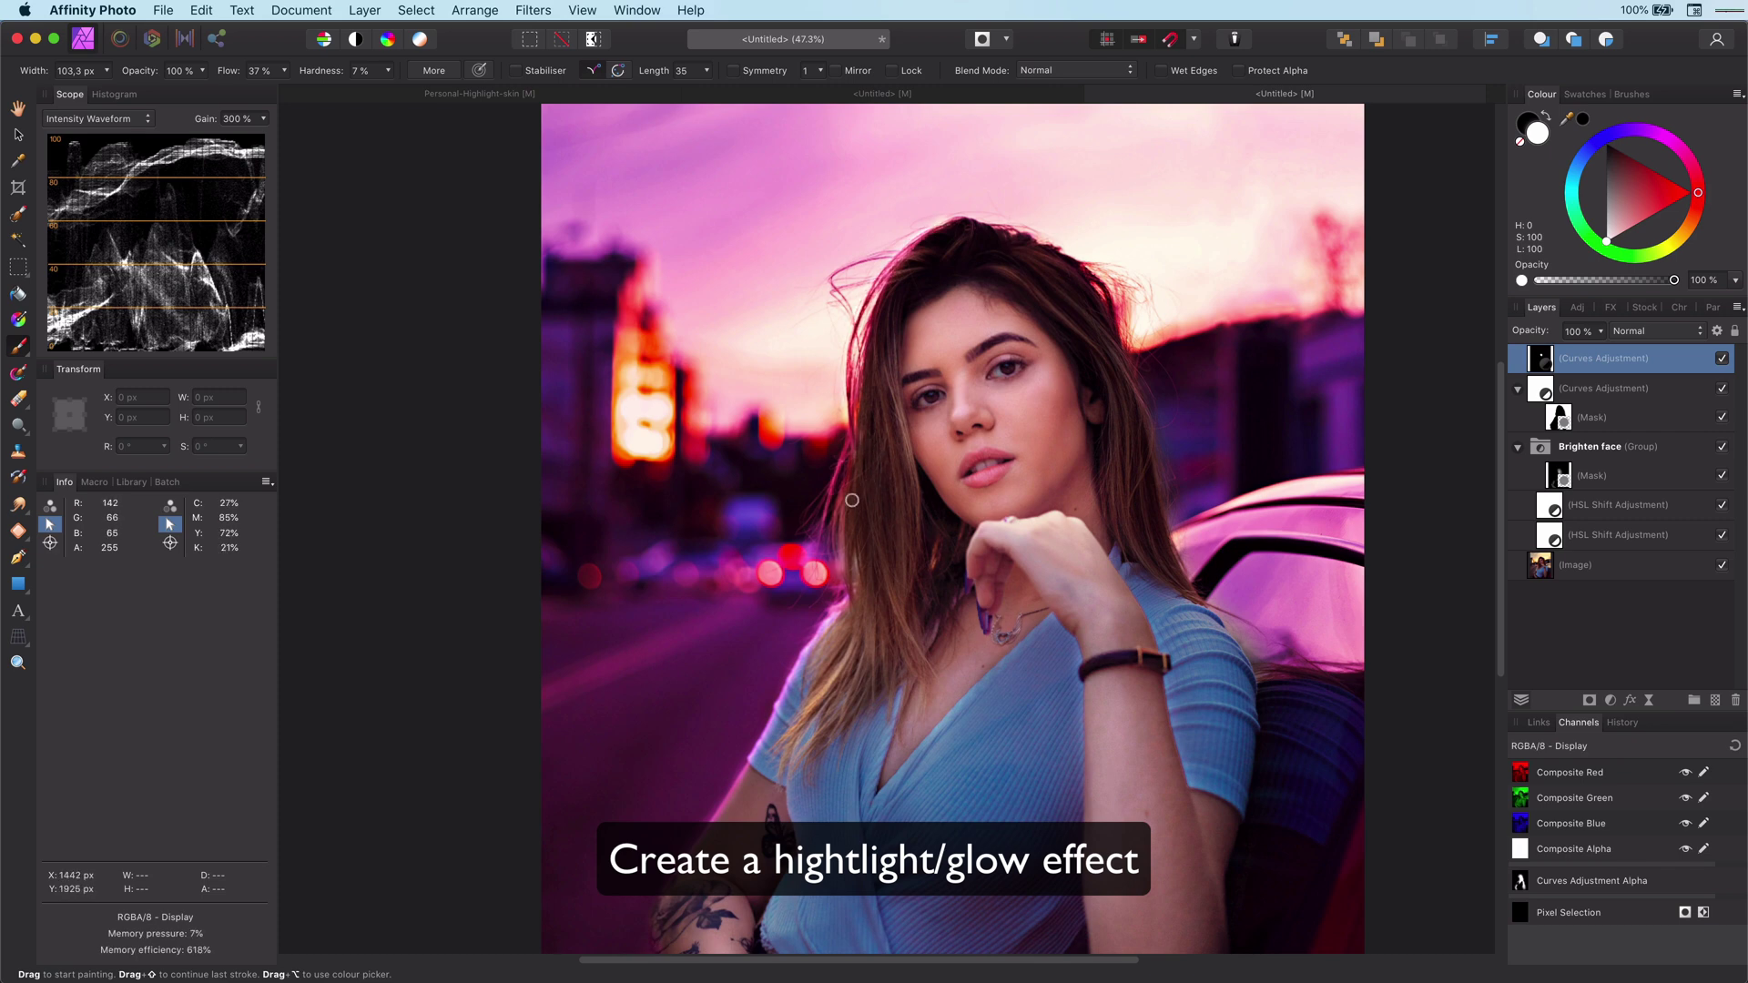
drag(853, 500, 826, 690)
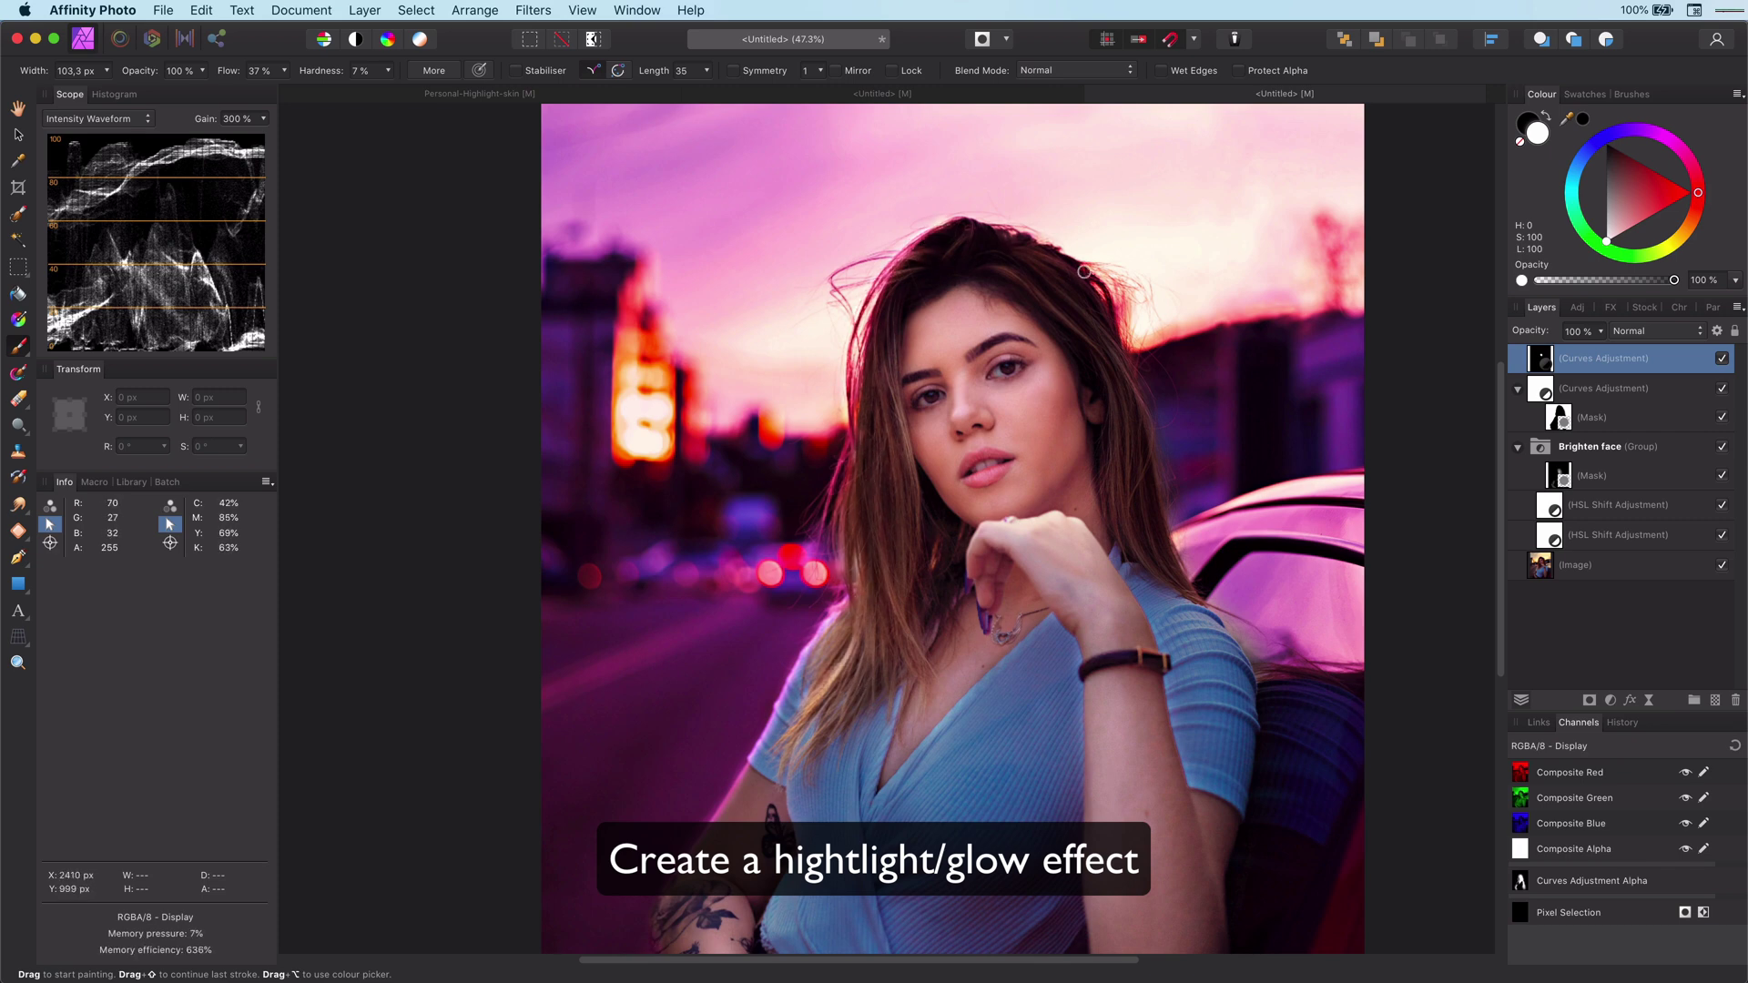
Lower the brightening Curves adjustment's opacity to 70%.
scroll(1028, 471, down, 3)
scroll(1028, 470, up, 3)
drag(1534, 334, 1510, 336)
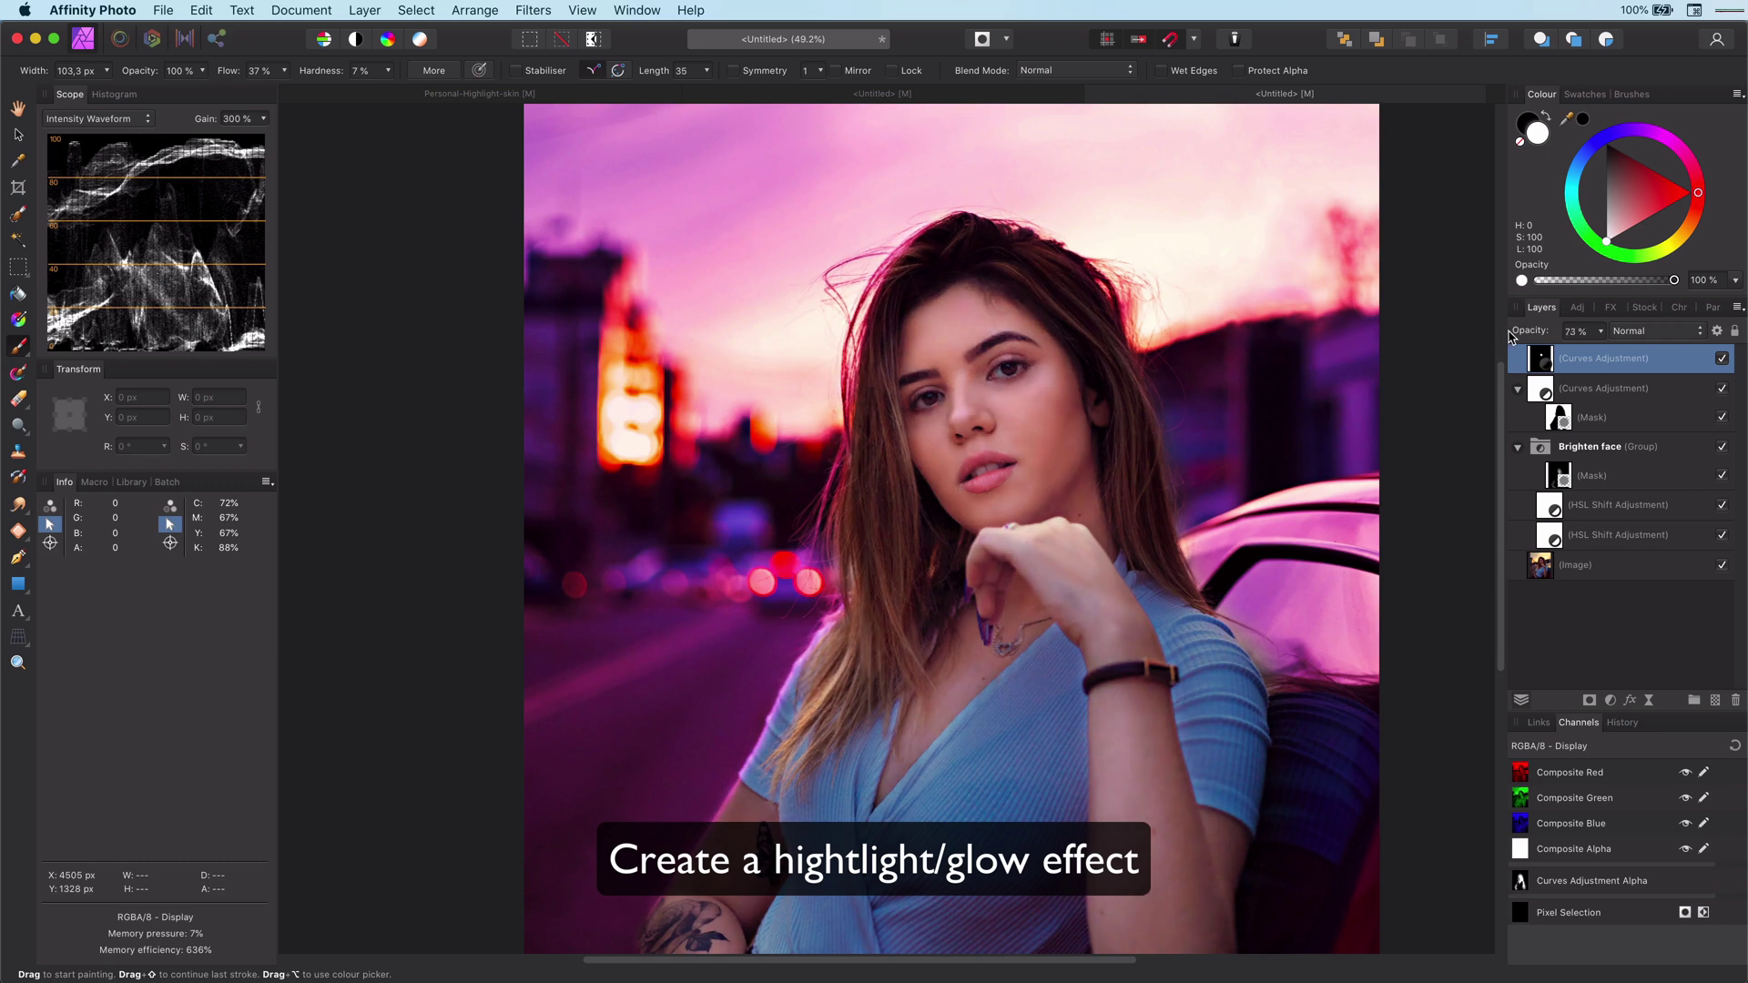
click(1717, 331)
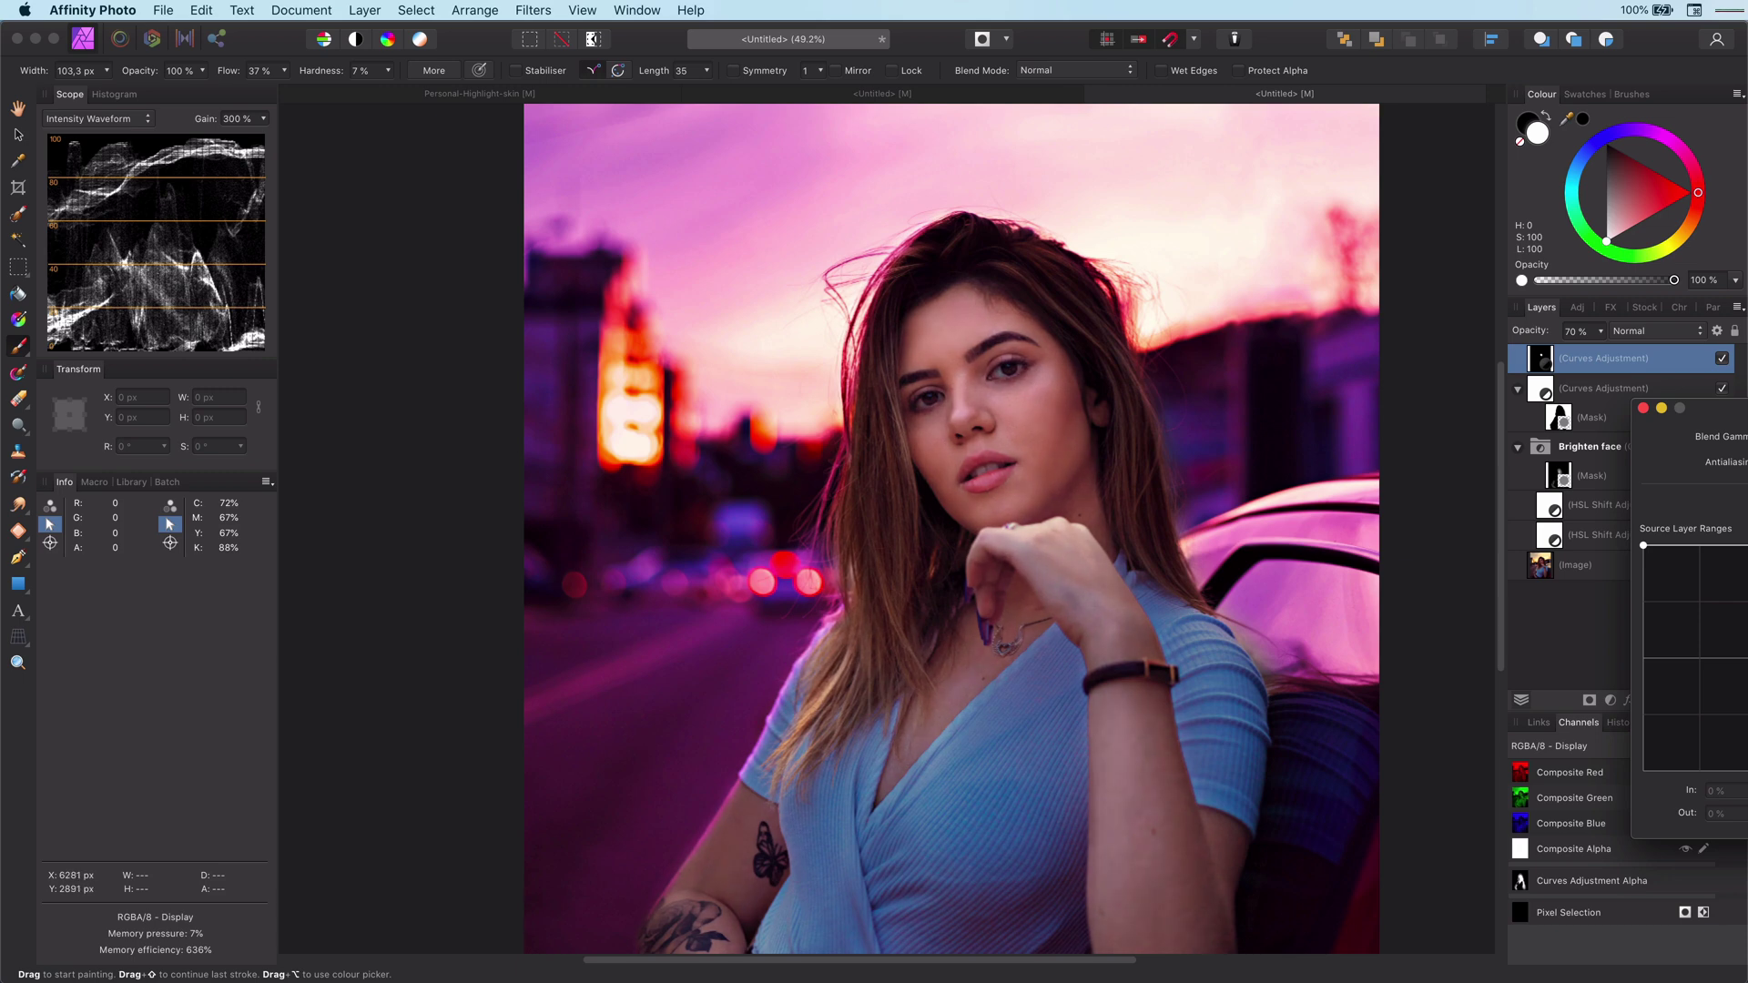
click(1642, 408)
Compare the portrait with and without the brightening Curves layer and the background colour cast layer.
scroll(765, 636, down, 5)
scroll(820, 509, down, 2)
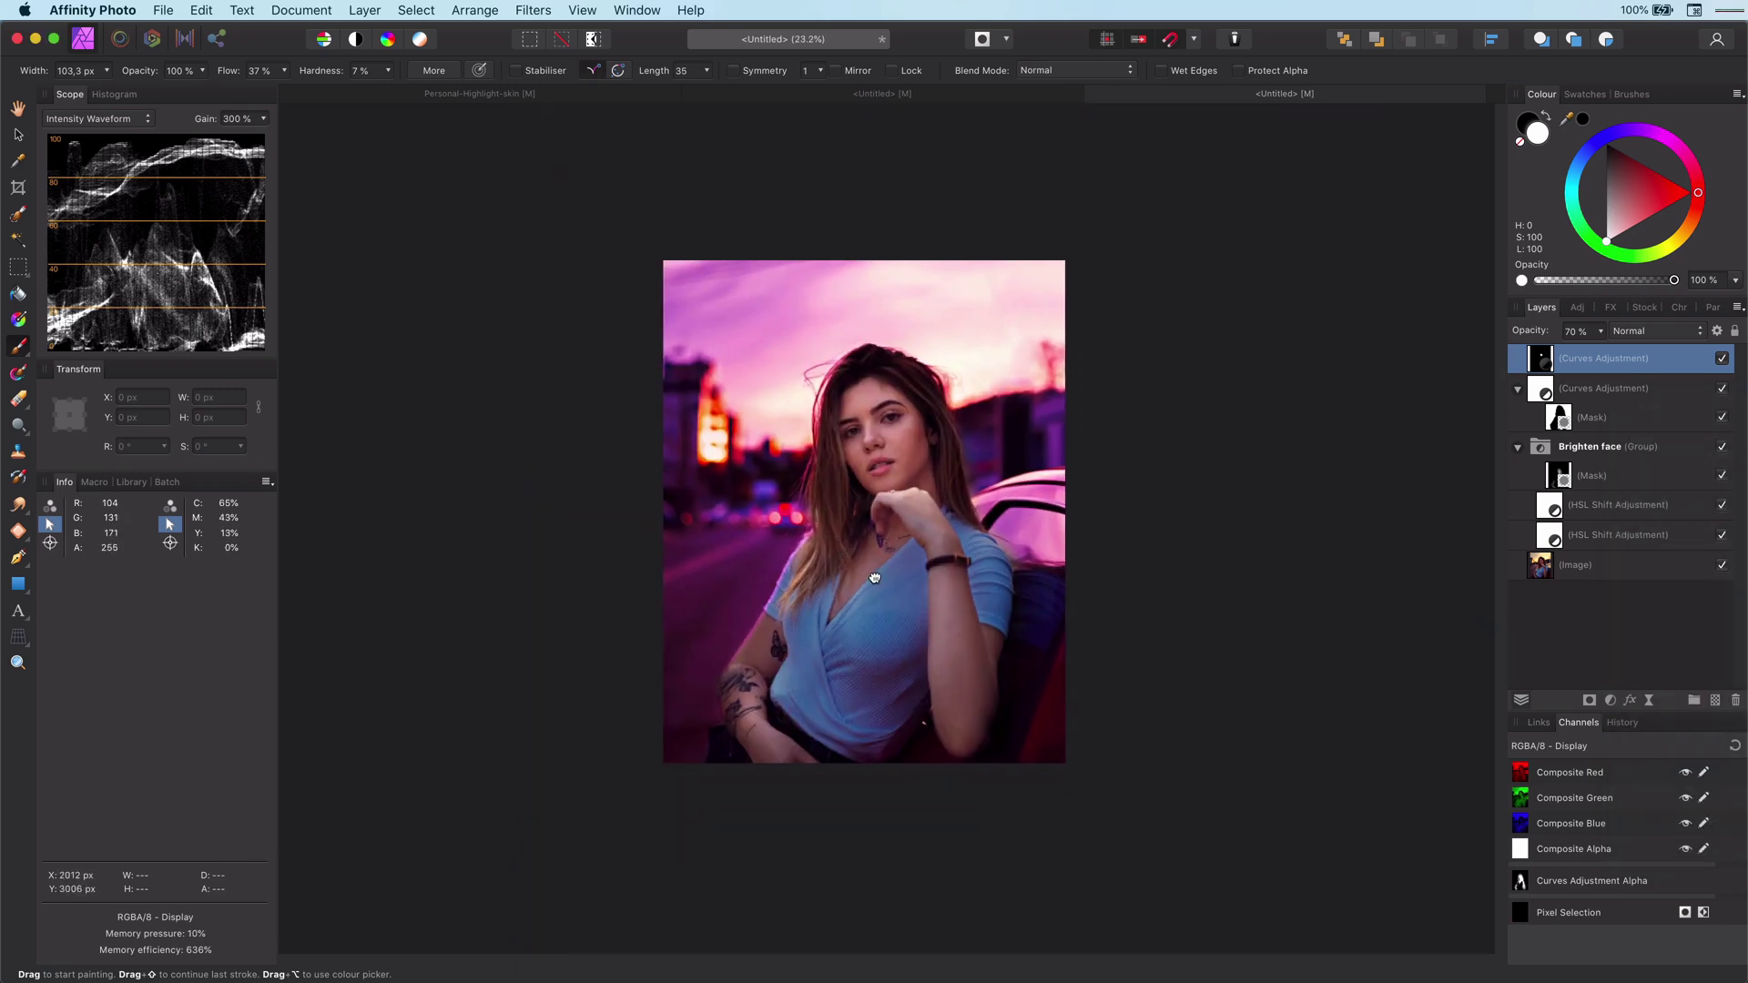
click(1723, 360)
click(1723, 359)
click(1722, 359)
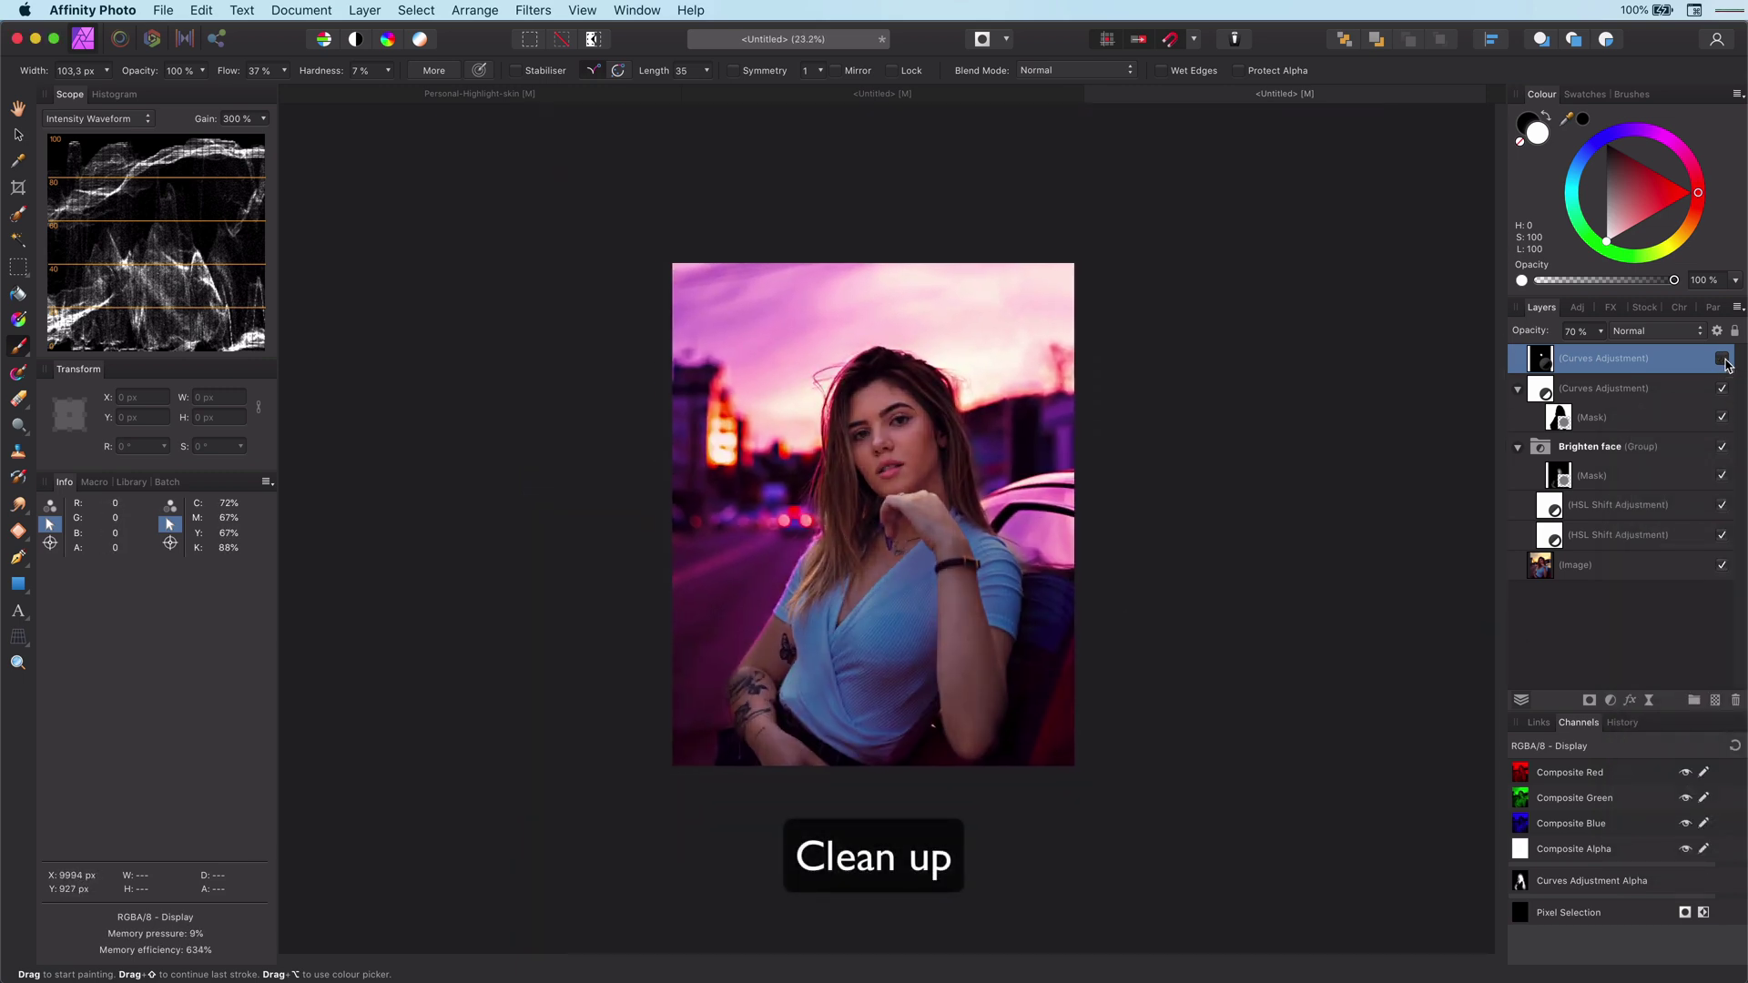
click(1722, 360)
click(1723, 359)
click(1723, 359)
click(1591, 404)
click(1721, 388)
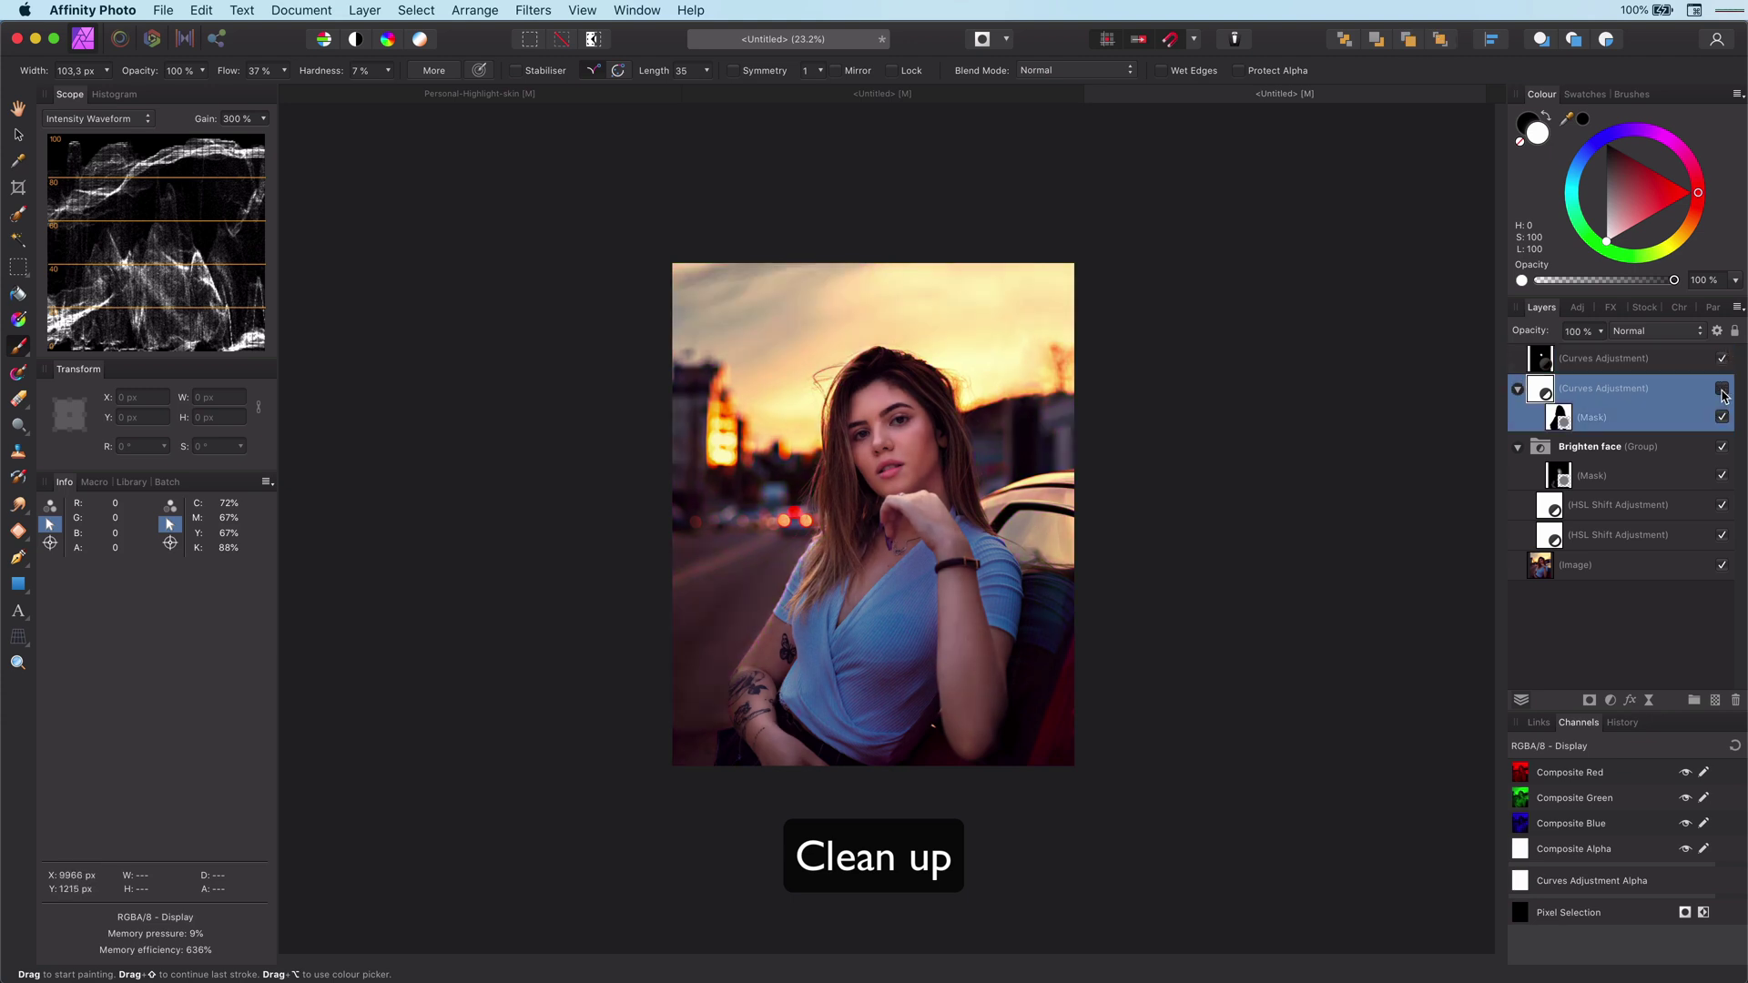
click(1722, 388)
click(1721, 358)
click(1721, 359)
Clean up the Brighten face group's mask by painting black with a brush of about 275 px.
scroll(880, 525, up, 5)
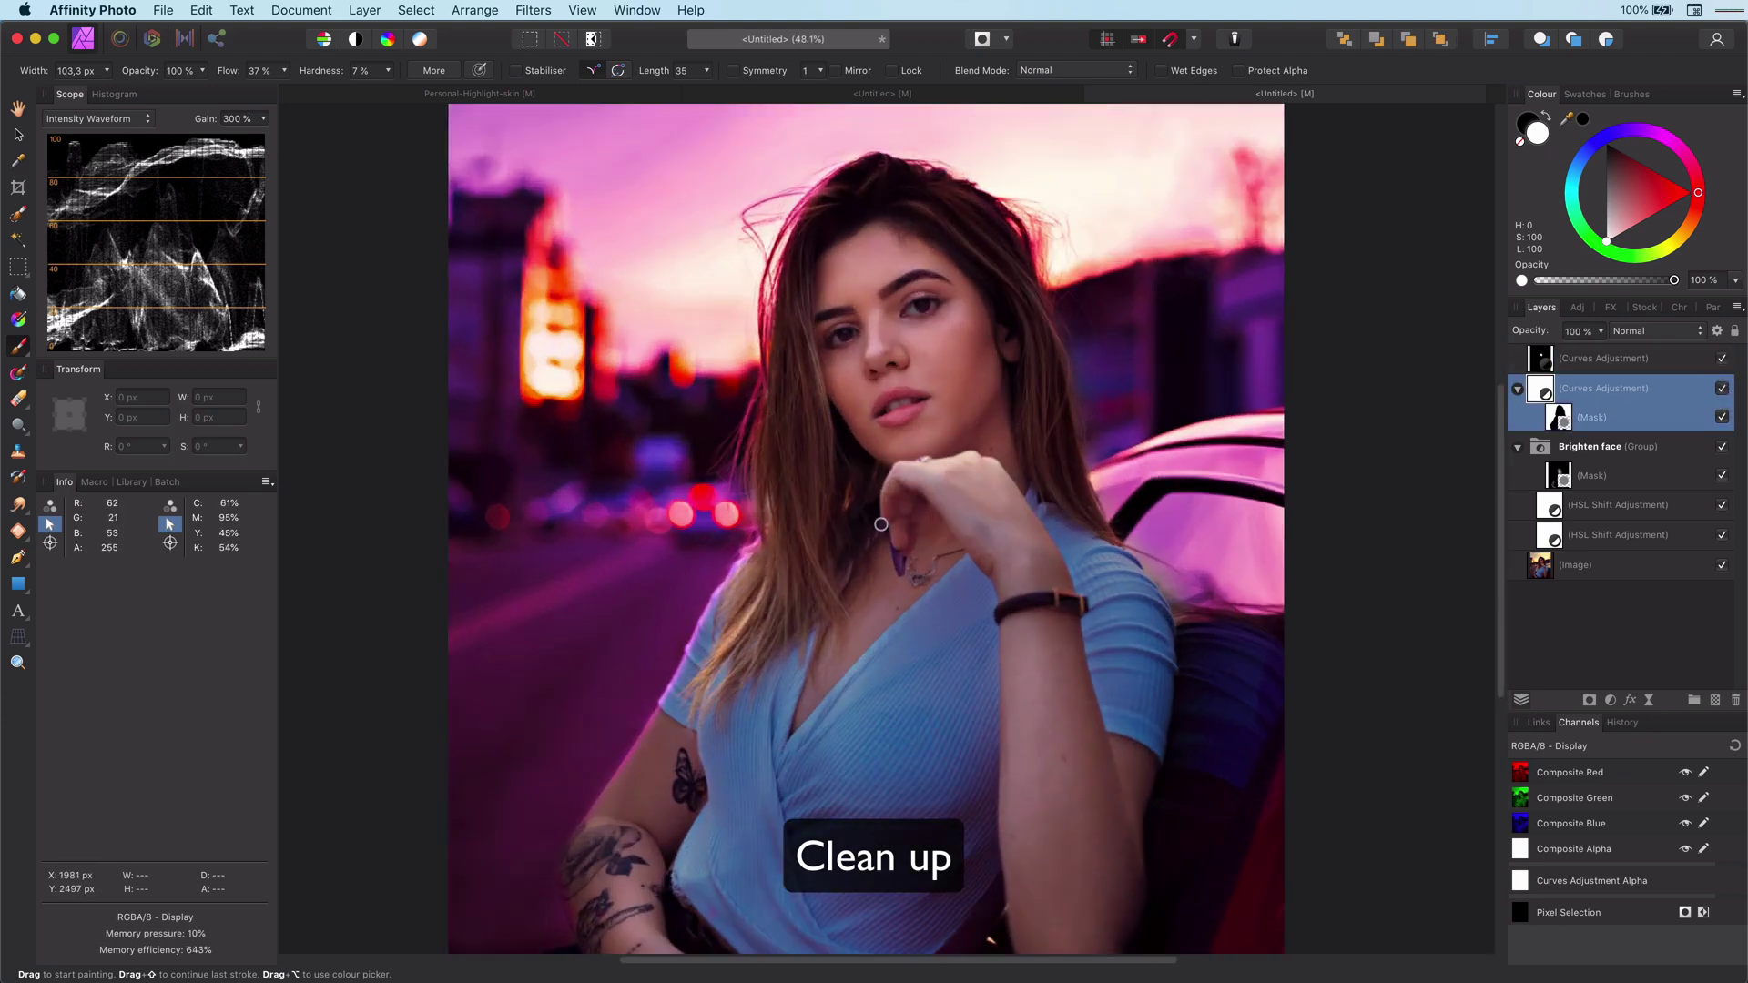
click(1562, 452)
click(1558, 475)
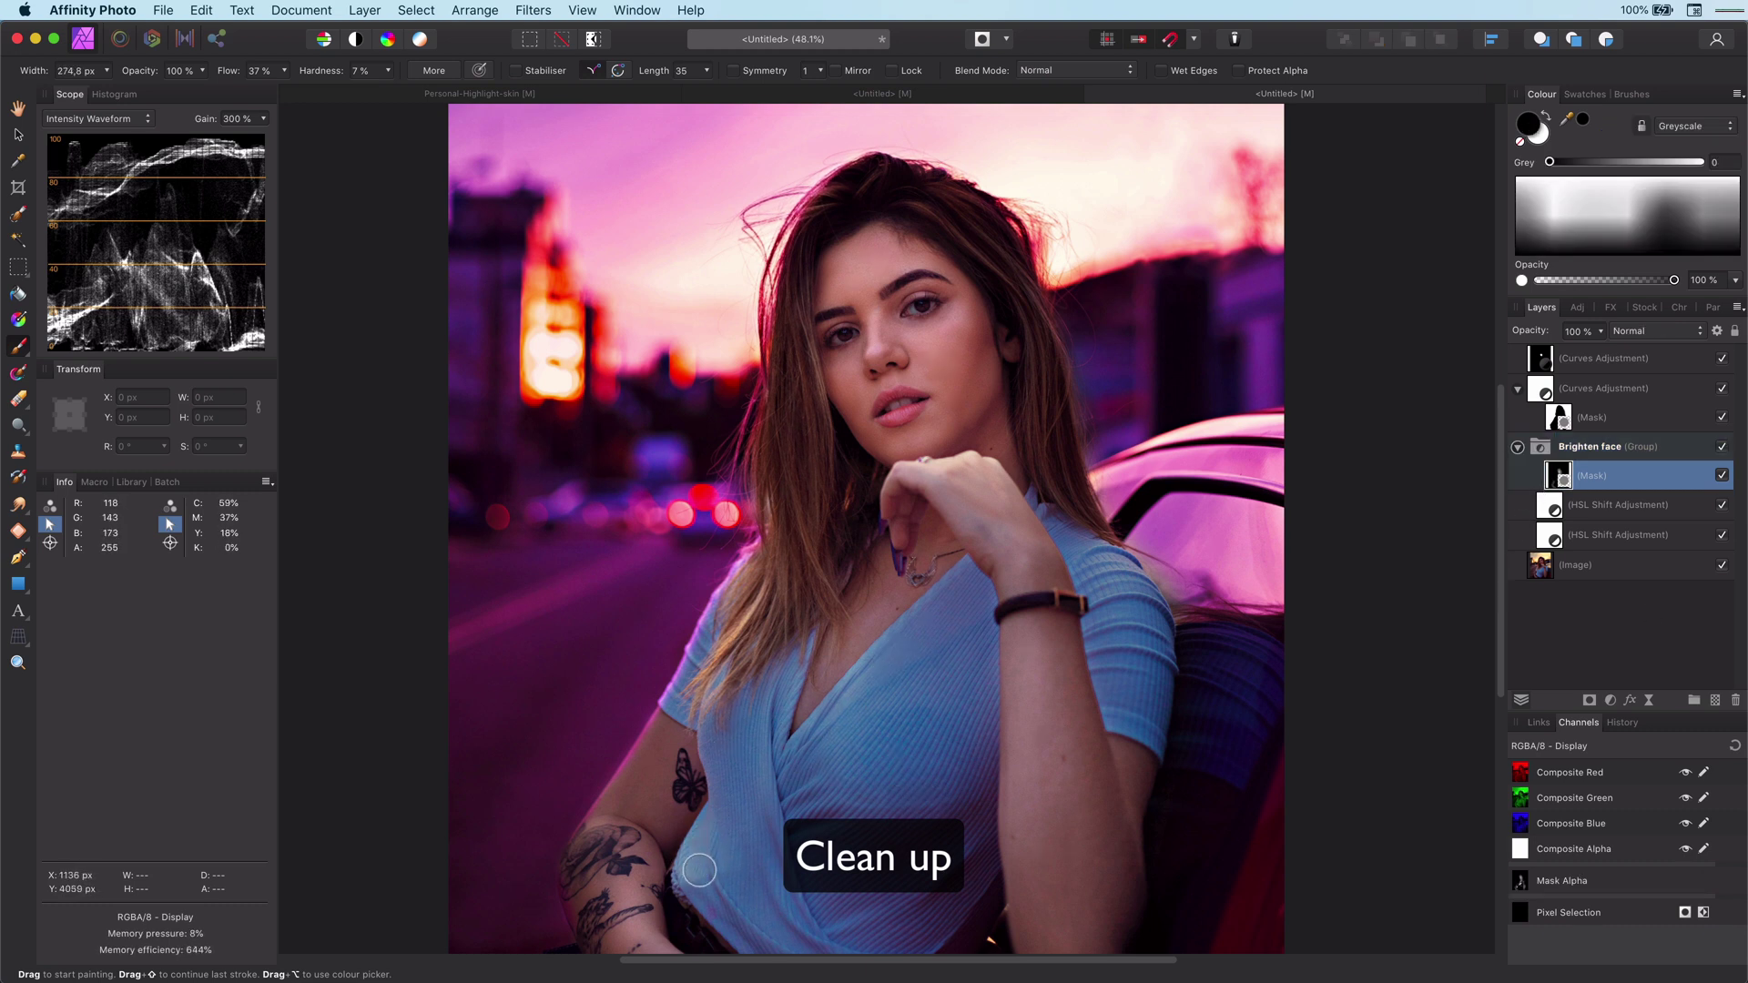
scroll(890, 755, down, 5)
scroll(888, 760, up, 4)
Add a Curves adjustment on top of the stack and strongly raise its blue channel with a lower and an upper point.
click(1603, 358)
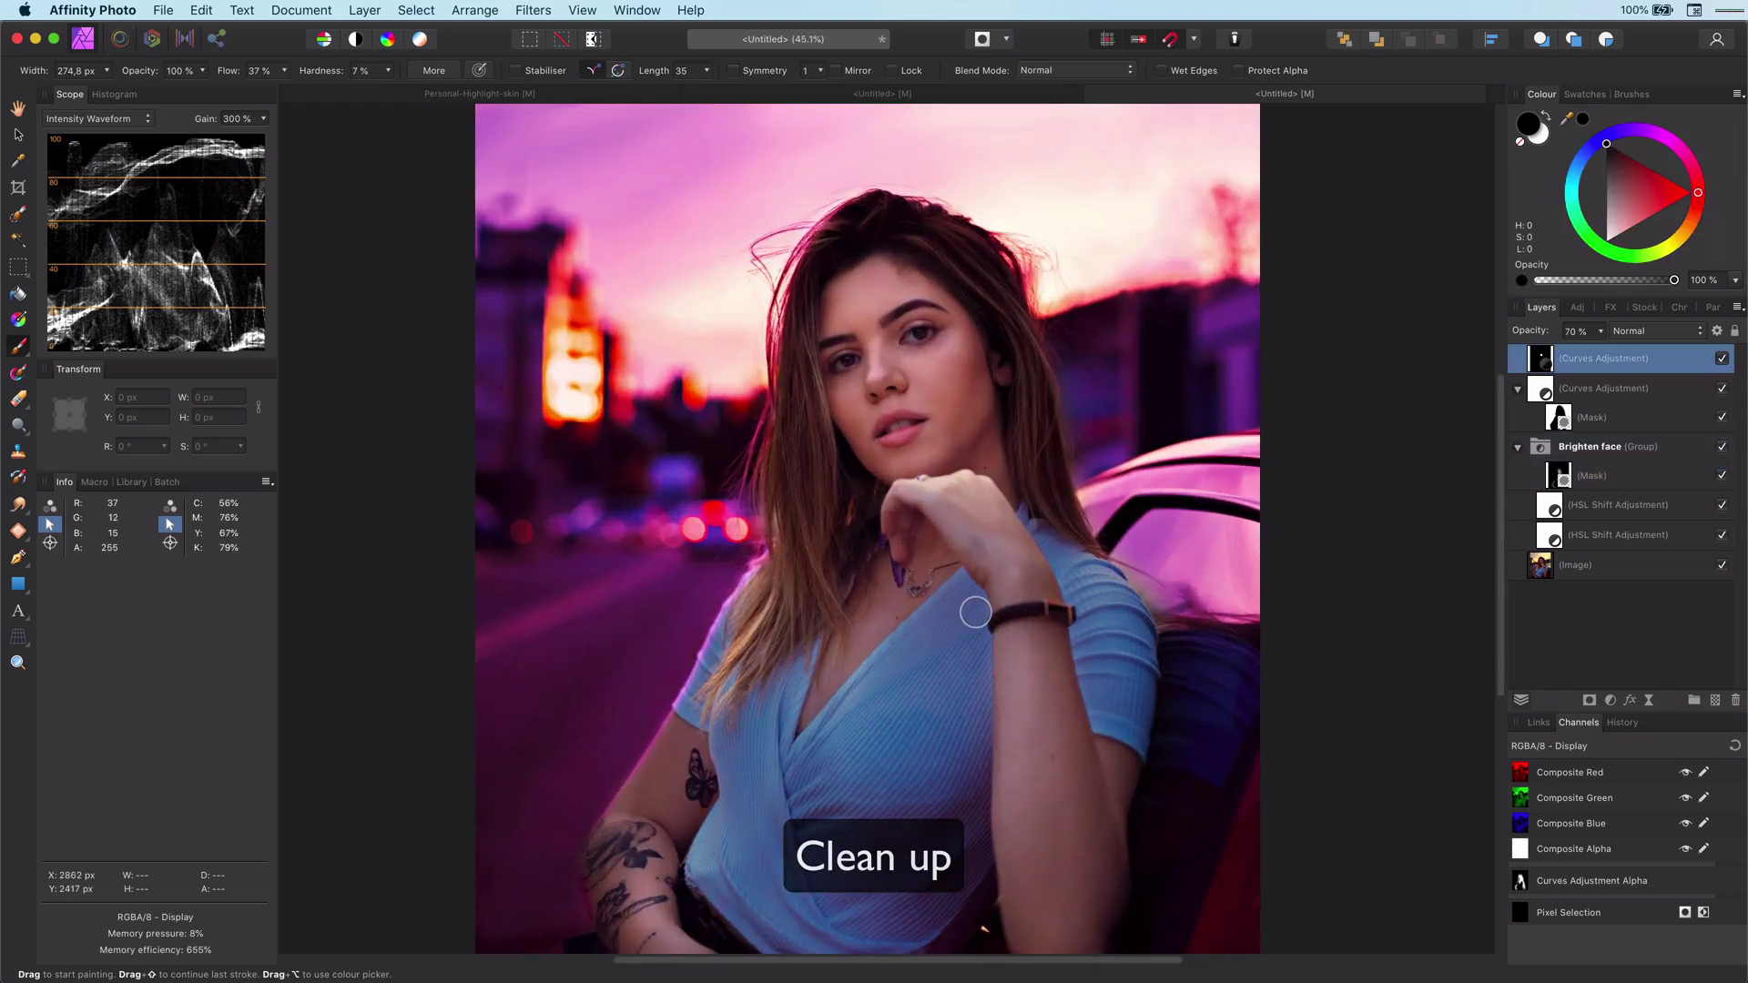
scroll(992, 619, down, 5)
click(1609, 701)
click(1661, 900)
drag(1305, 761, 1299, 702)
click(1324, 871)
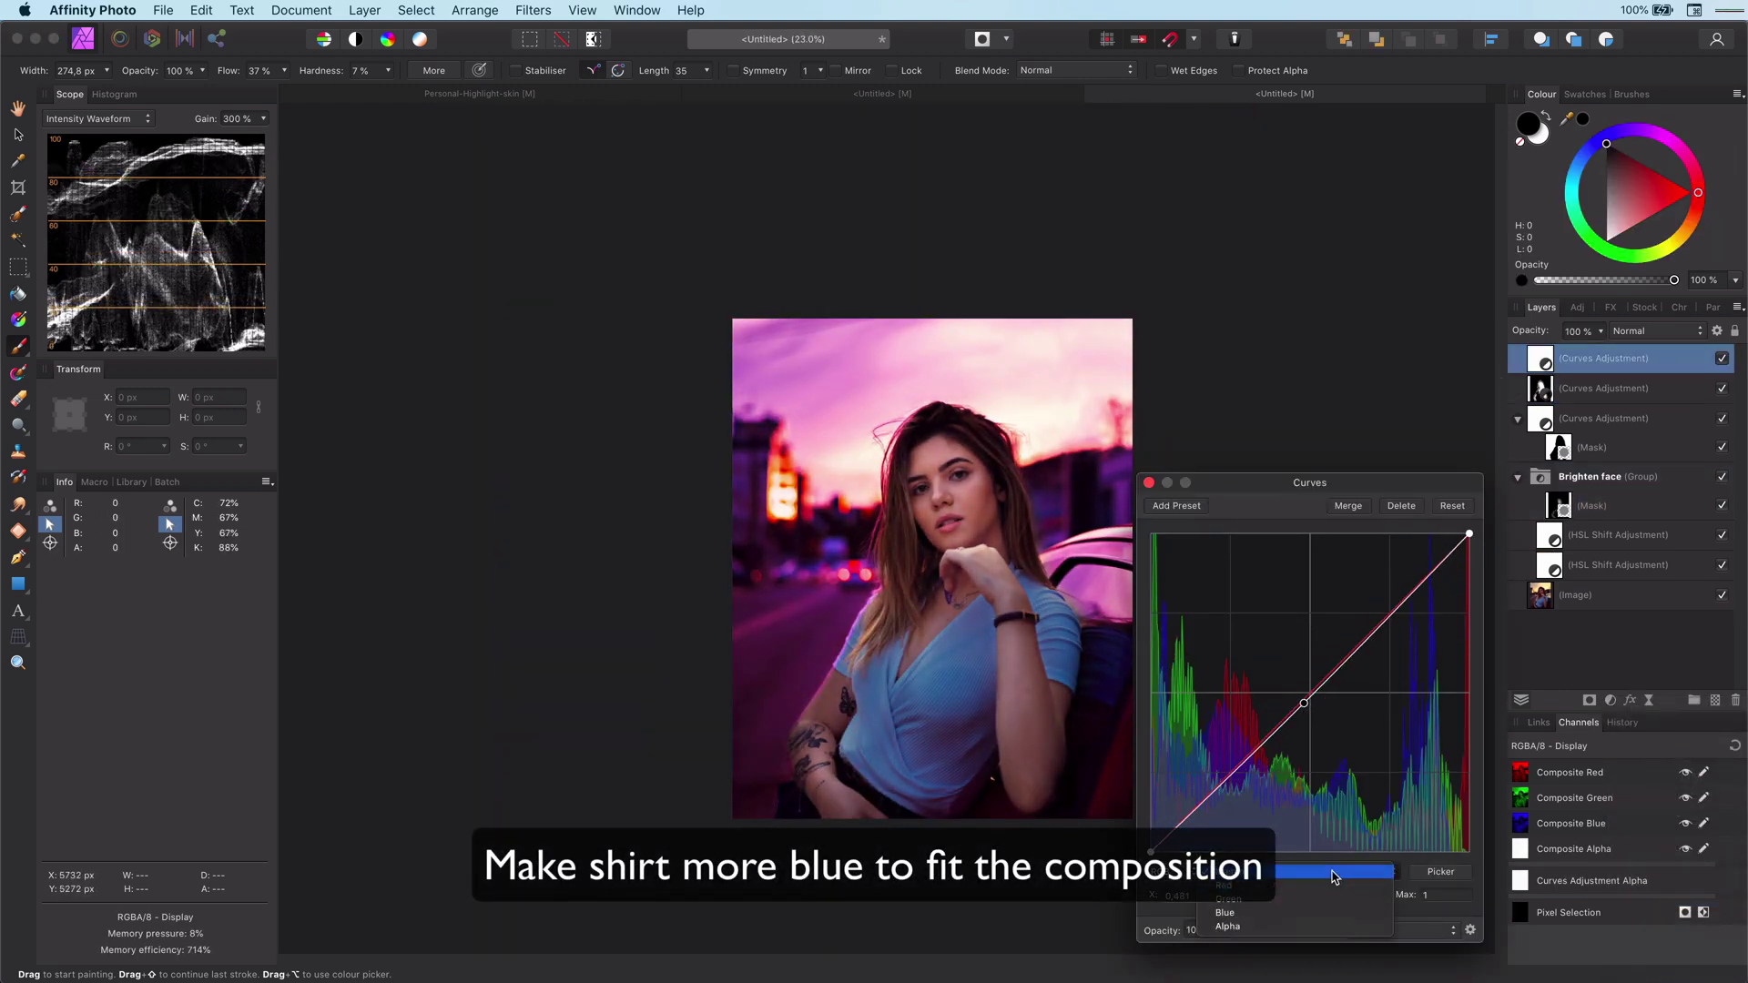
click(1311, 922)
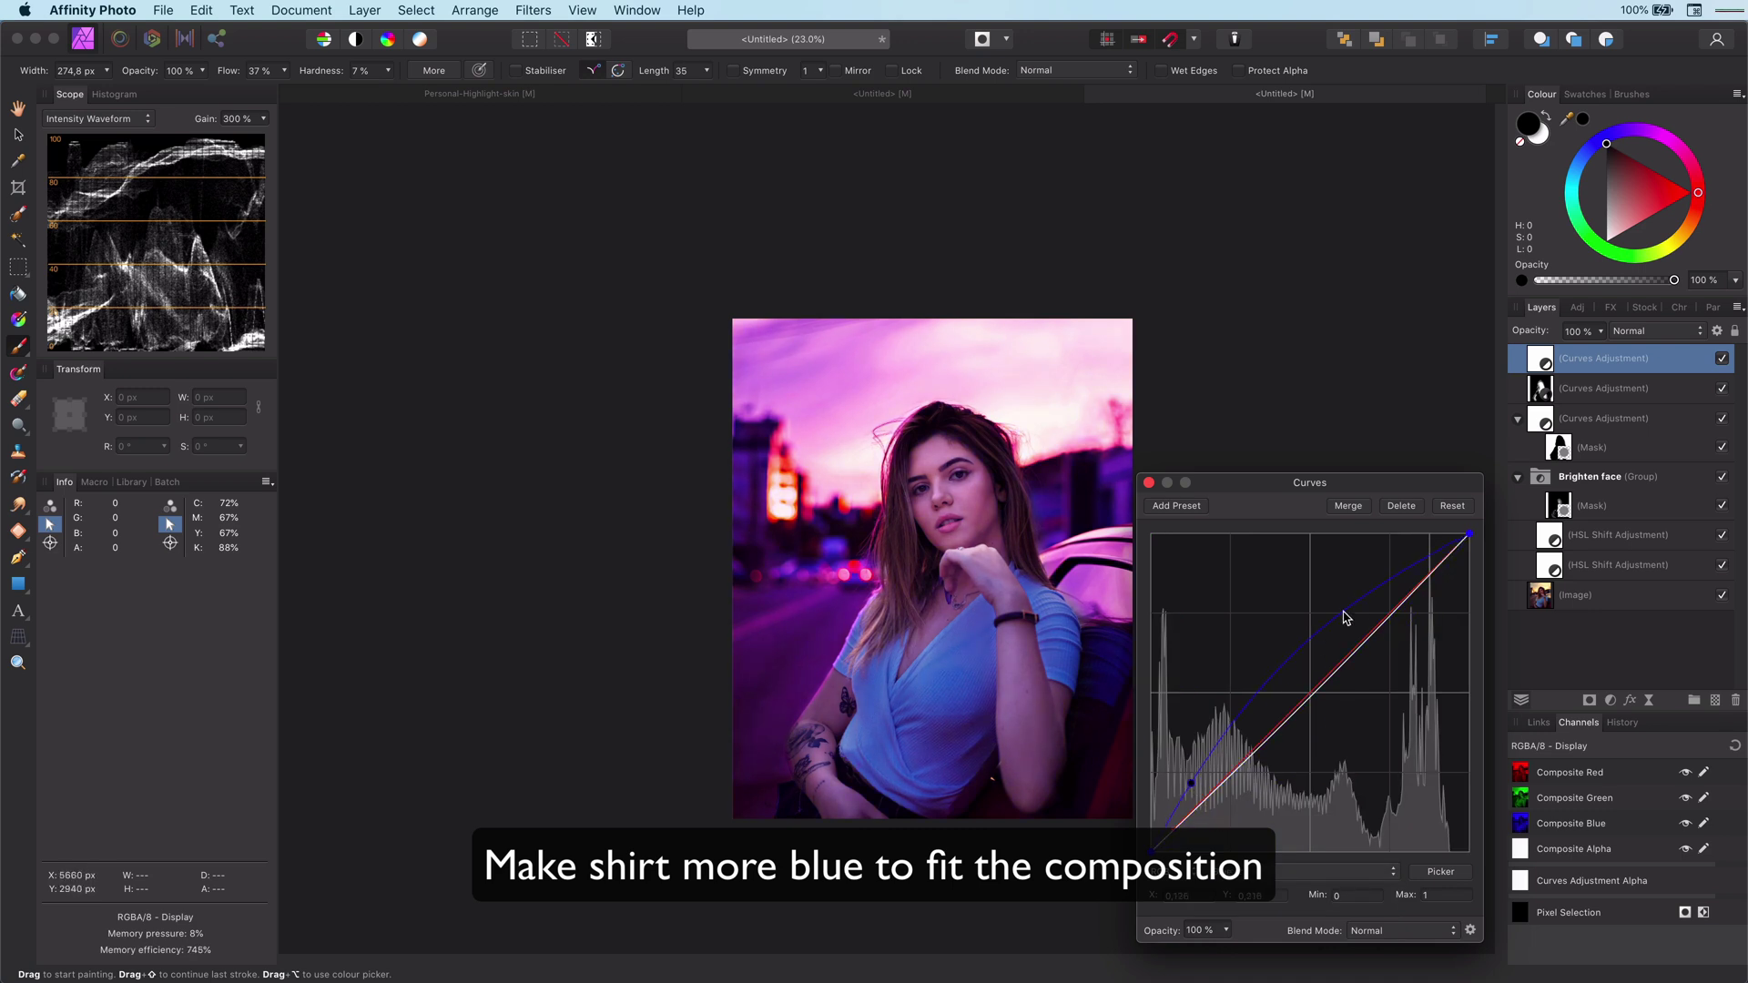
drag(1346, 617, 1380, 628)
drag(1197, 781, 1202, 786)
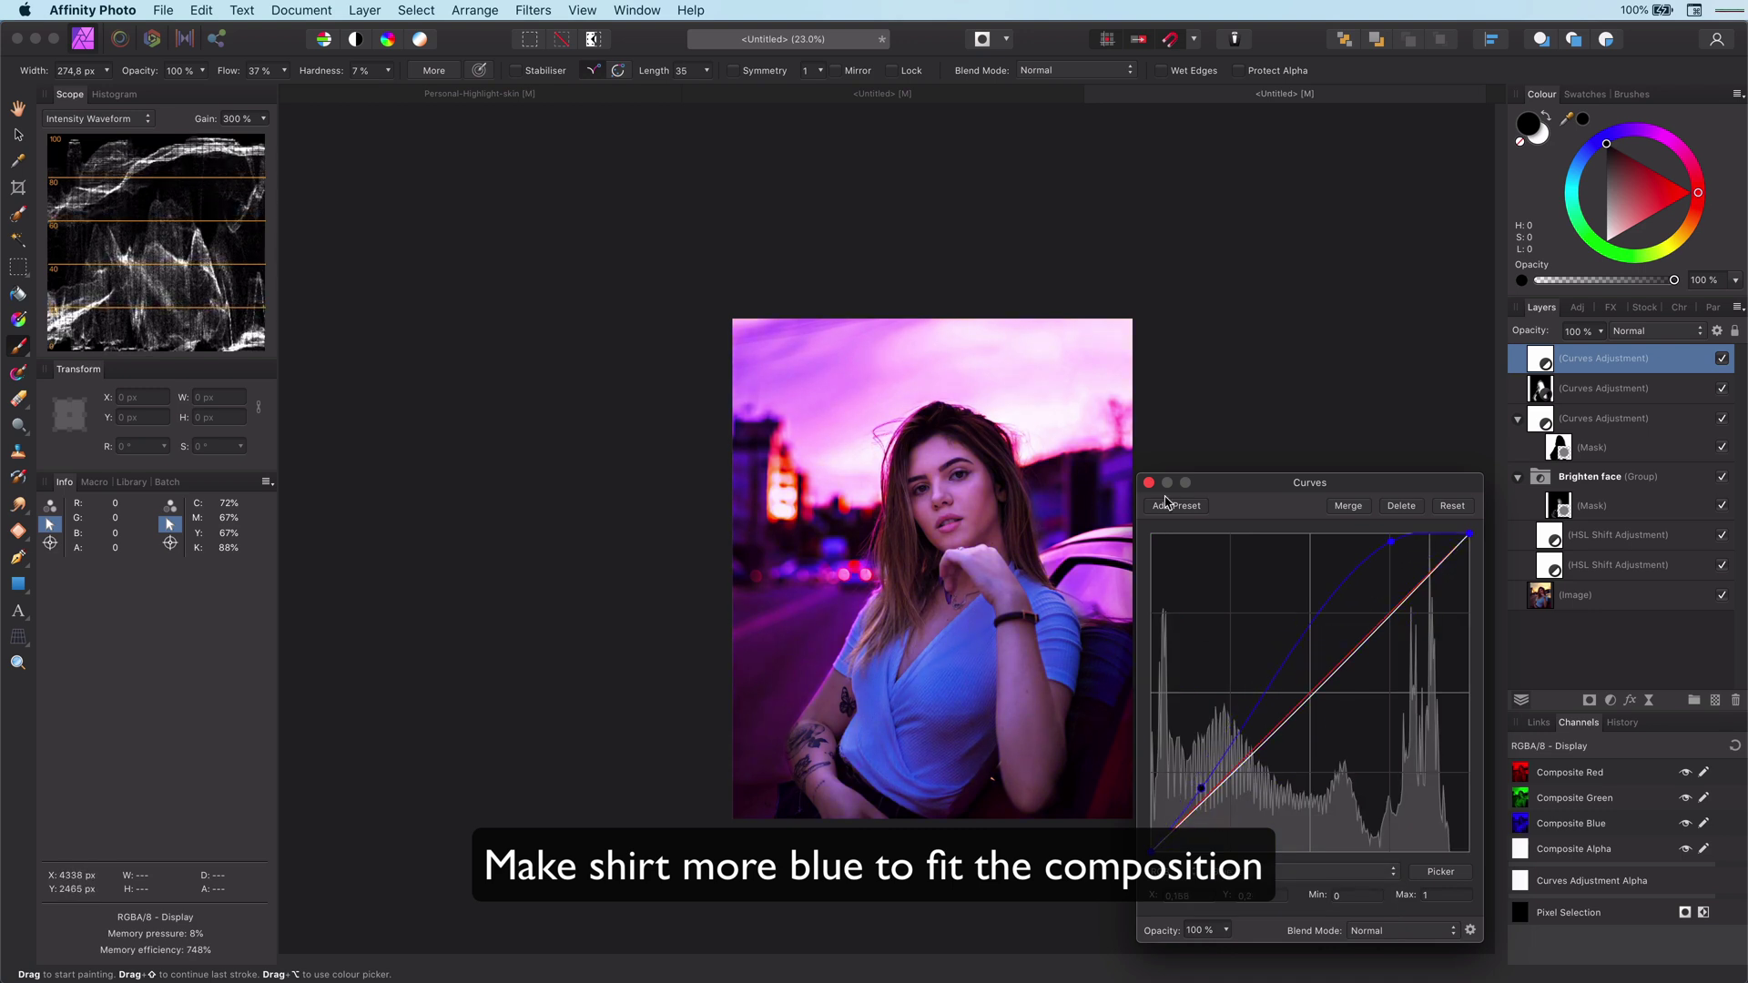
click(1149, 482)
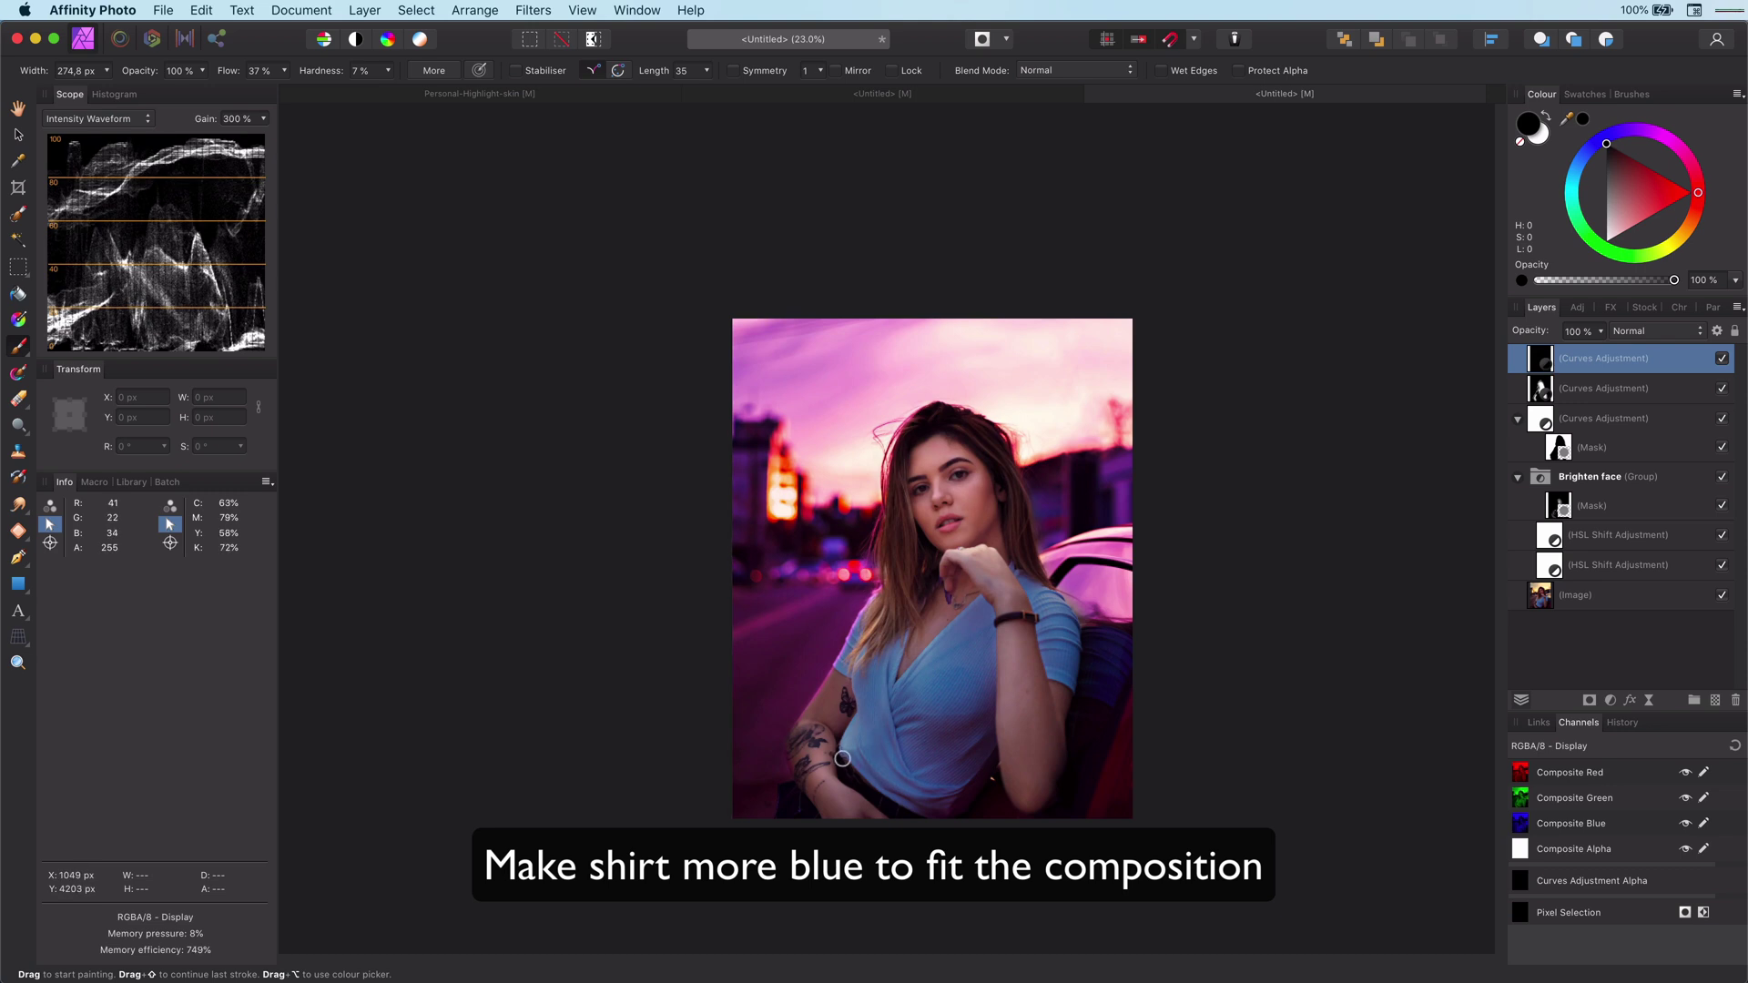
Invert the blue Curves mask and paint white over the shirt with a brush of about 636 px.
key(x)
drag(870, 751, 853, 740)
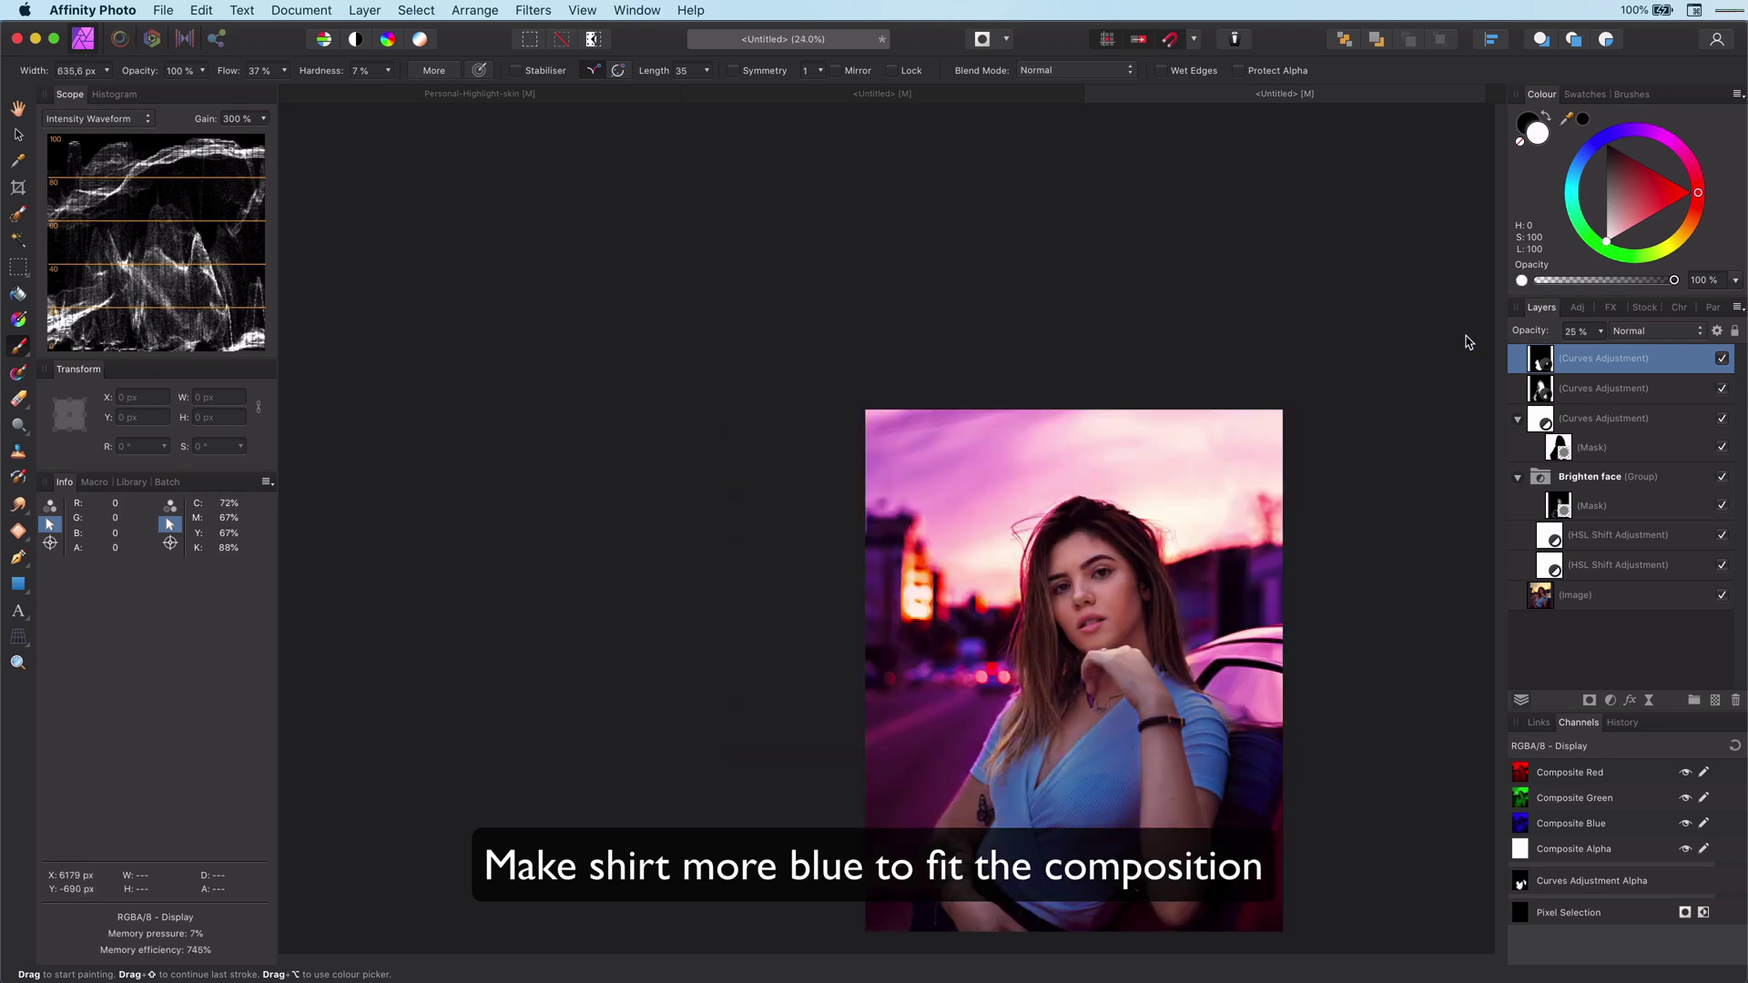
scroll(1300, 426, down, 3)
scroll(1202, 597, up, 6)
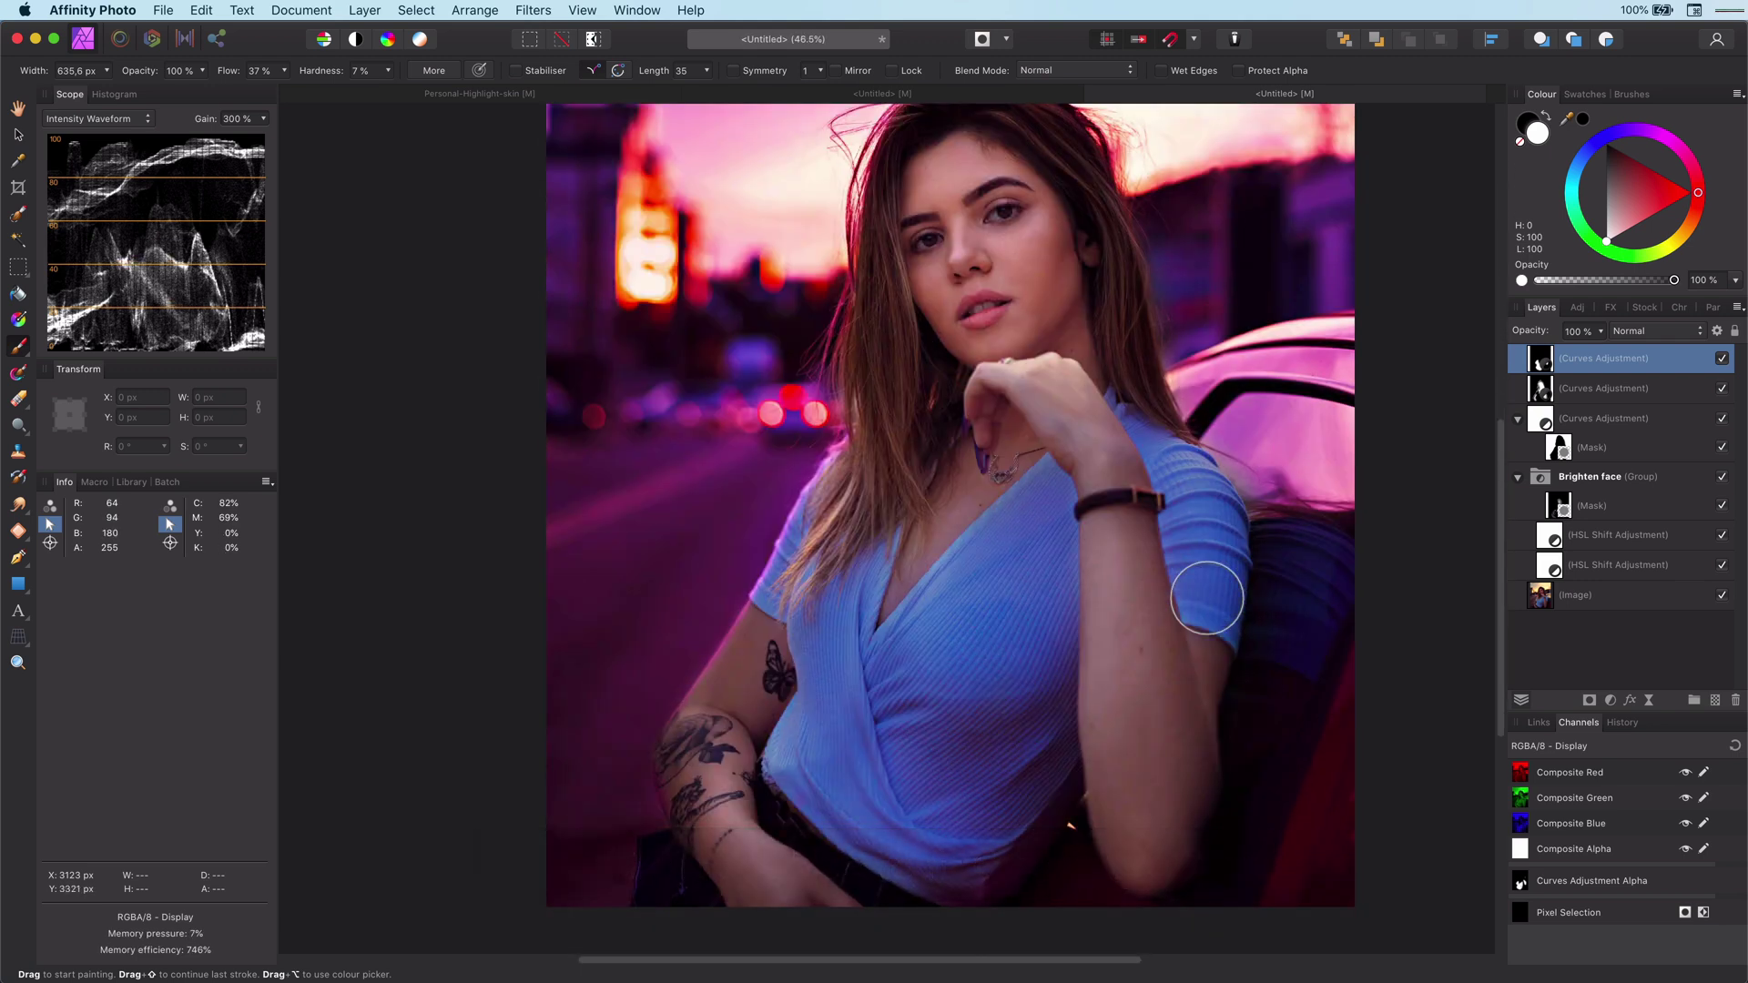
Add another Curves adjustment and brighten its master curve with a shadow point at 0.193, 0.239 and a raised highlight point.
scroll(1207, 598, down, 6)
click(1609, 700)
click(1566, 883)
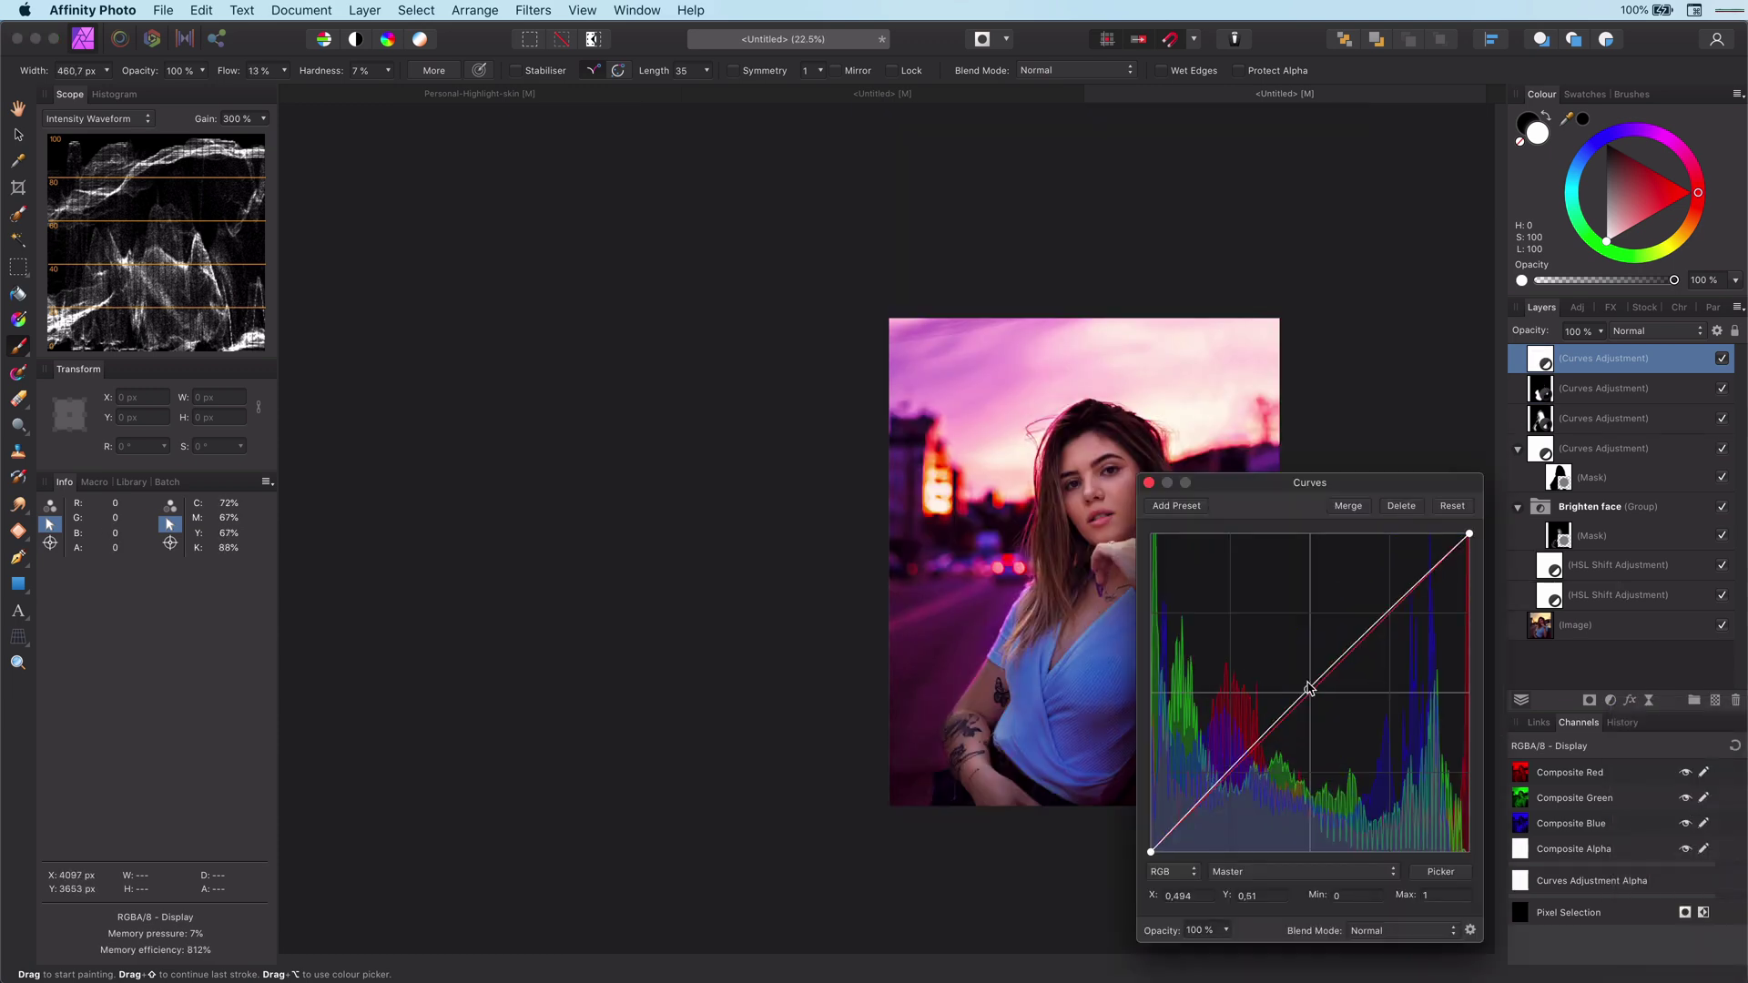
scroll(910, 627, up, 3)
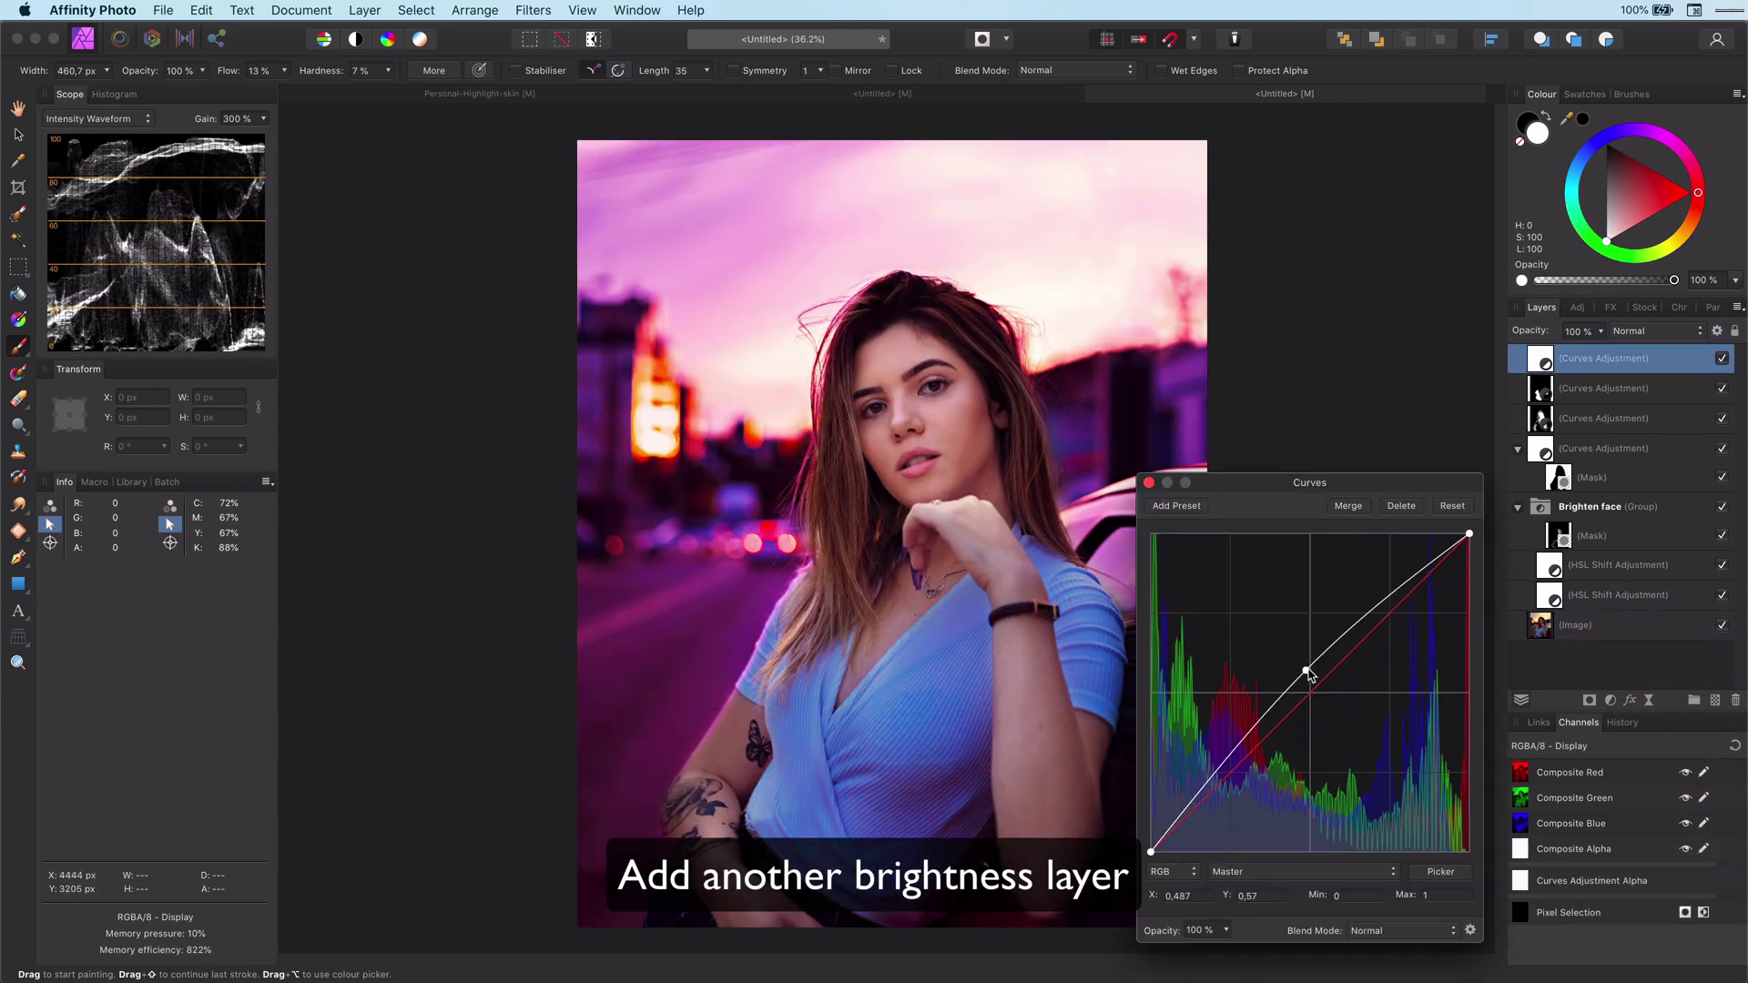
drag(1306, 670, 1378, 590)
drag(1216, 780, 1212, 776)
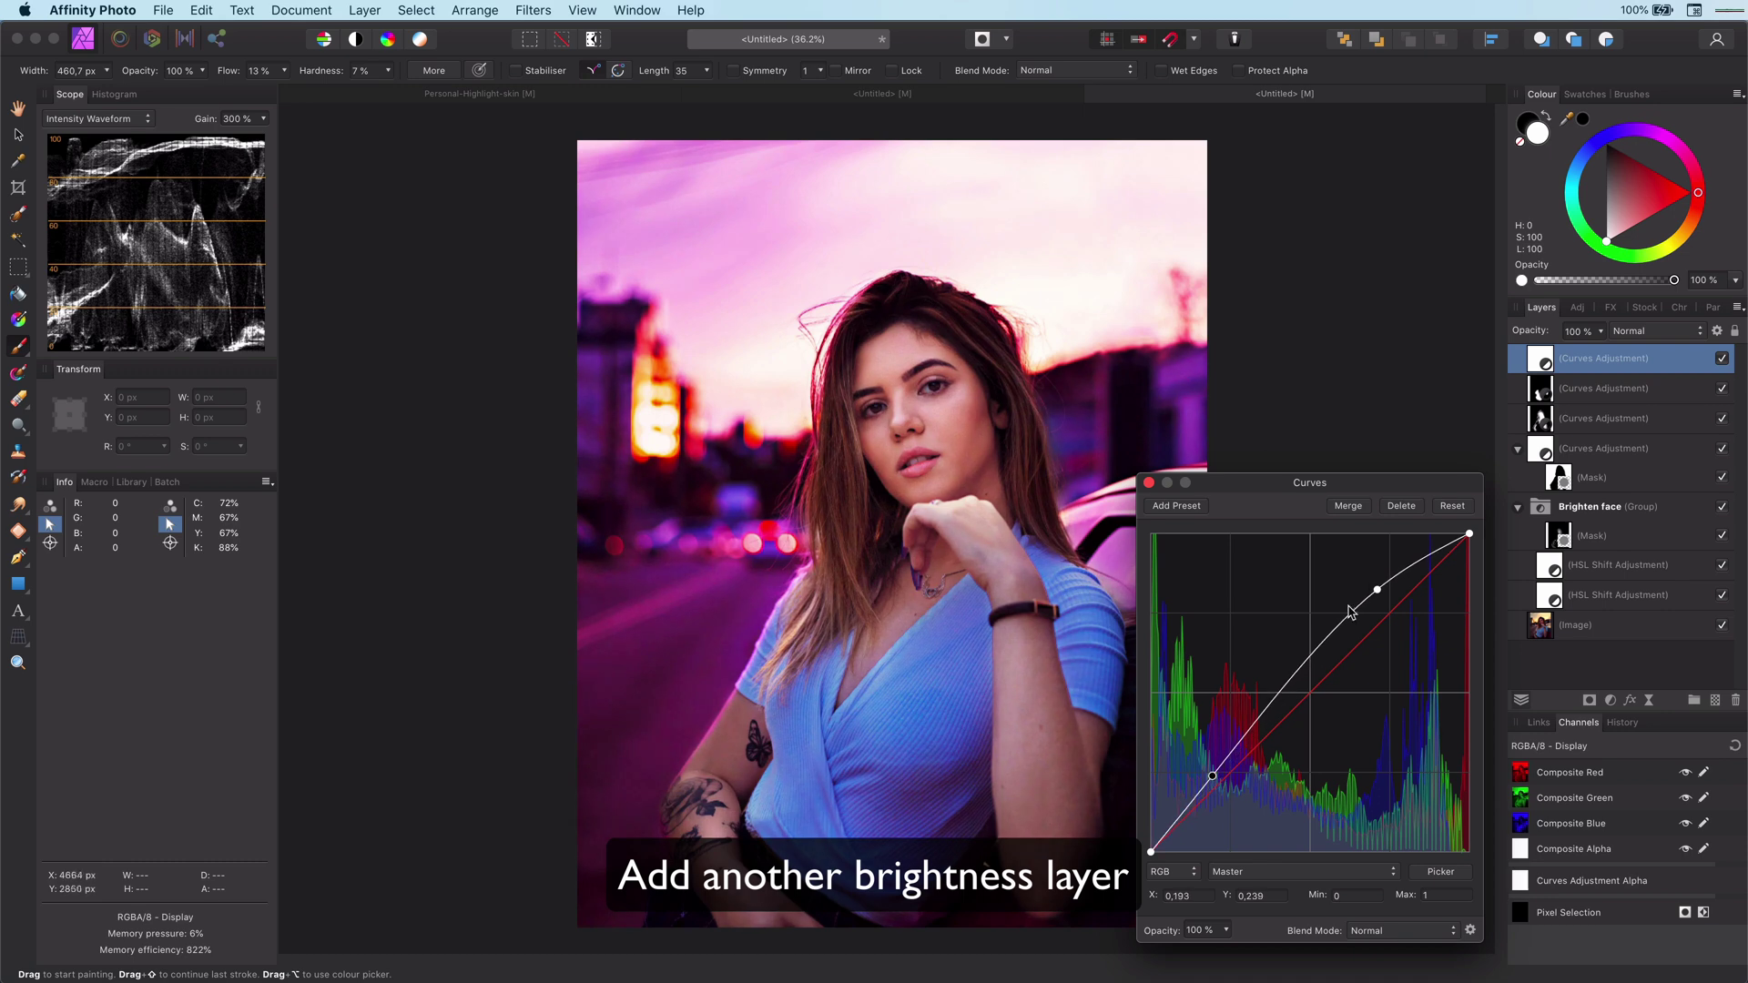
drag(1377, 589, 1383, 608)
click(1149, 484)
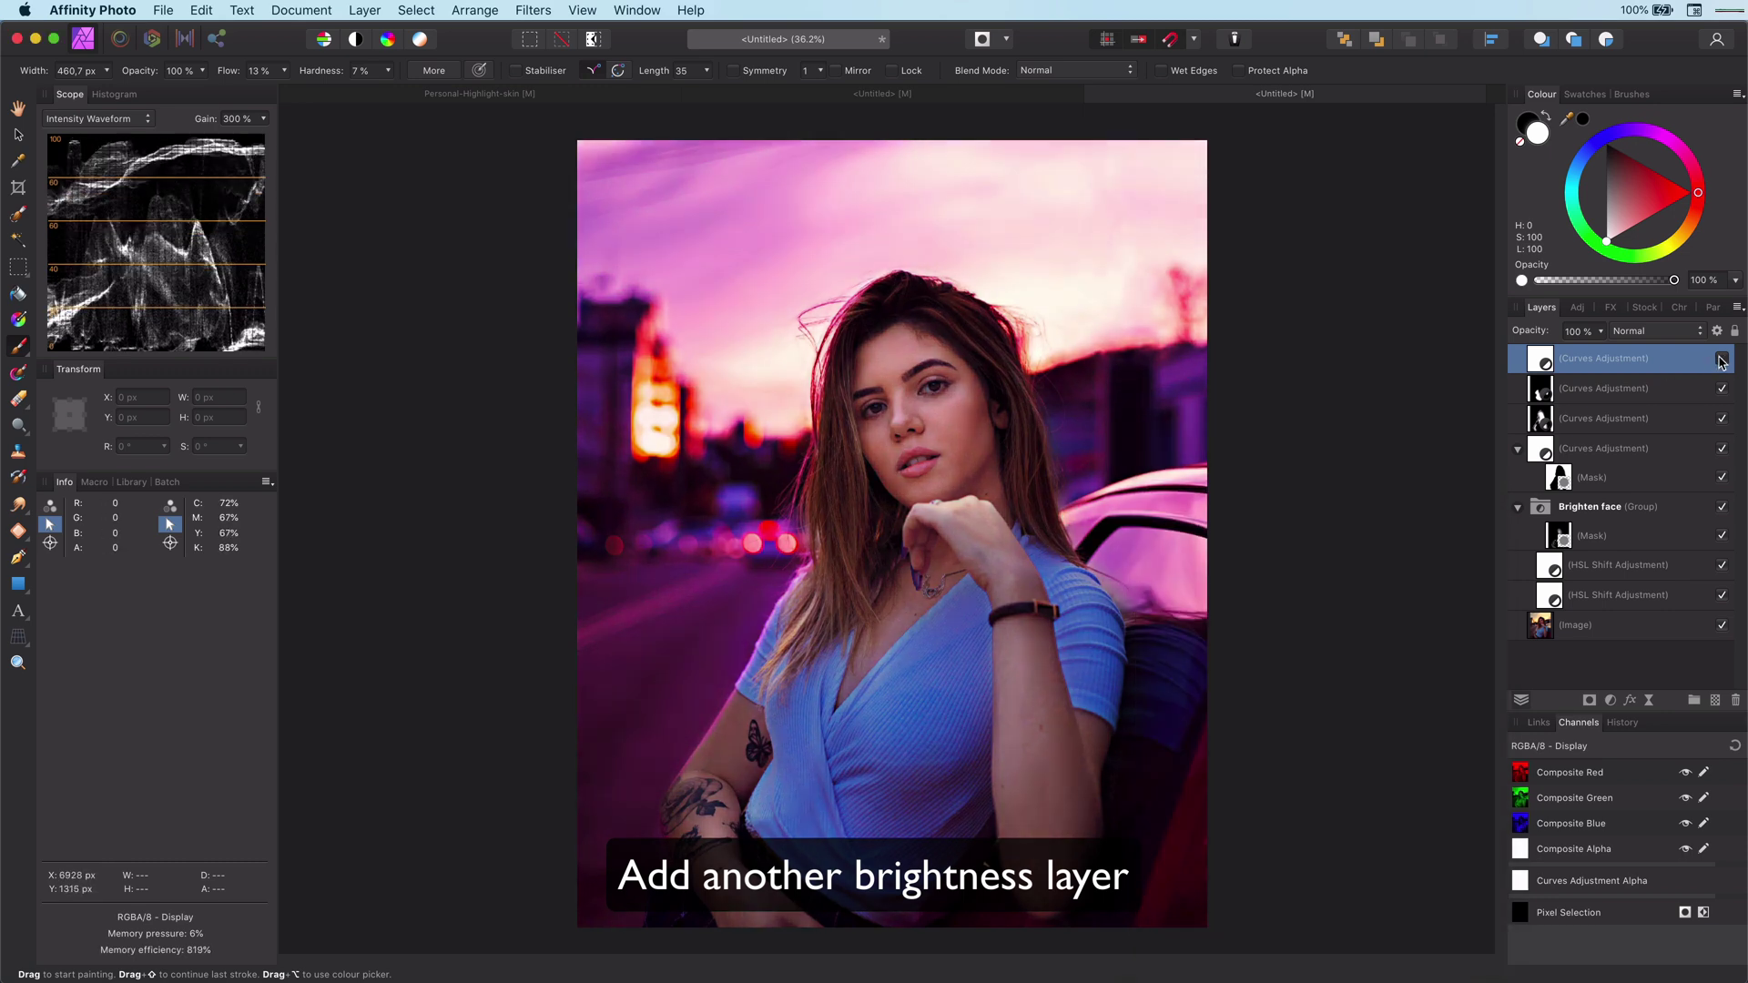
Invert the new Curves mask, enlarge the brush to about 1225 px and paint white at 13% flow over the woman.
key(super+i)
key(bracketright)
key(bracketright)
key(bracketright)
key(bracketright)
mouse_move(947, 747)
mouse_down()
mouse_move(1032, 688)
mouse_move(836, 771)
mouse_move(877, 807)
mouse_move(929, 406)
mouse_up()
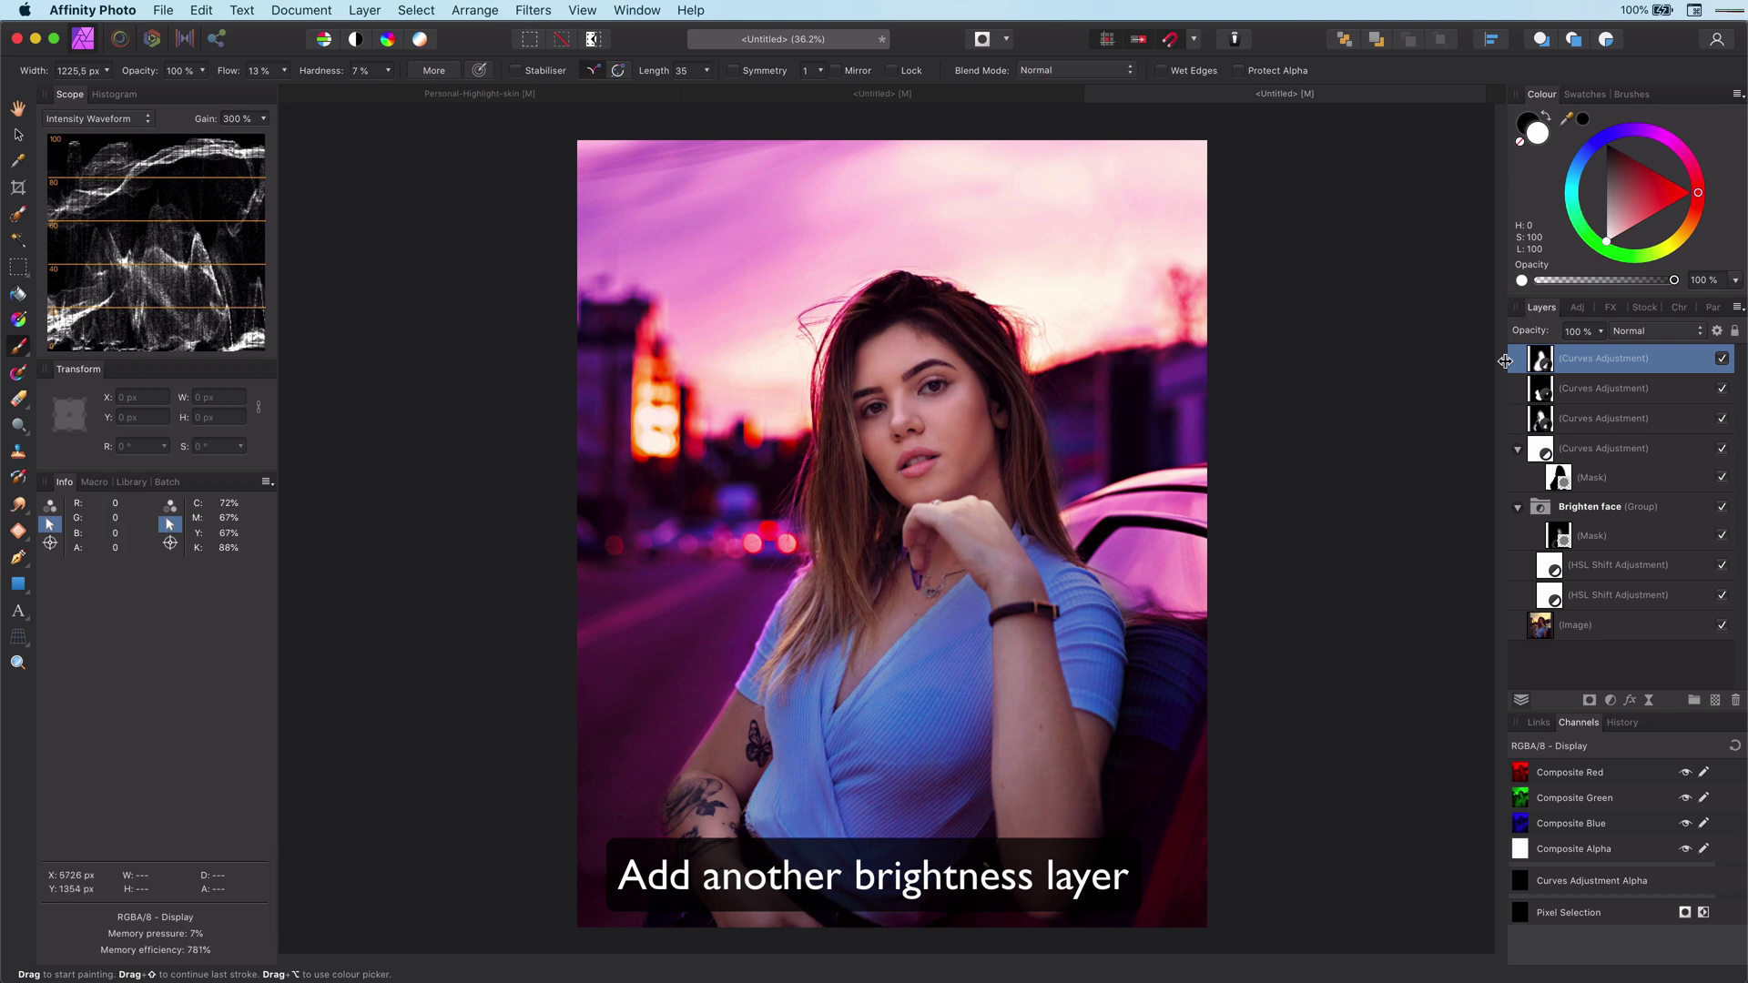
Refine the top Curves adjustment's master curve by adjusting the highlight point and moving the shadow point closer to the black end.
double_click(1540, 357)
drag(1388, 615, 1382, 594)
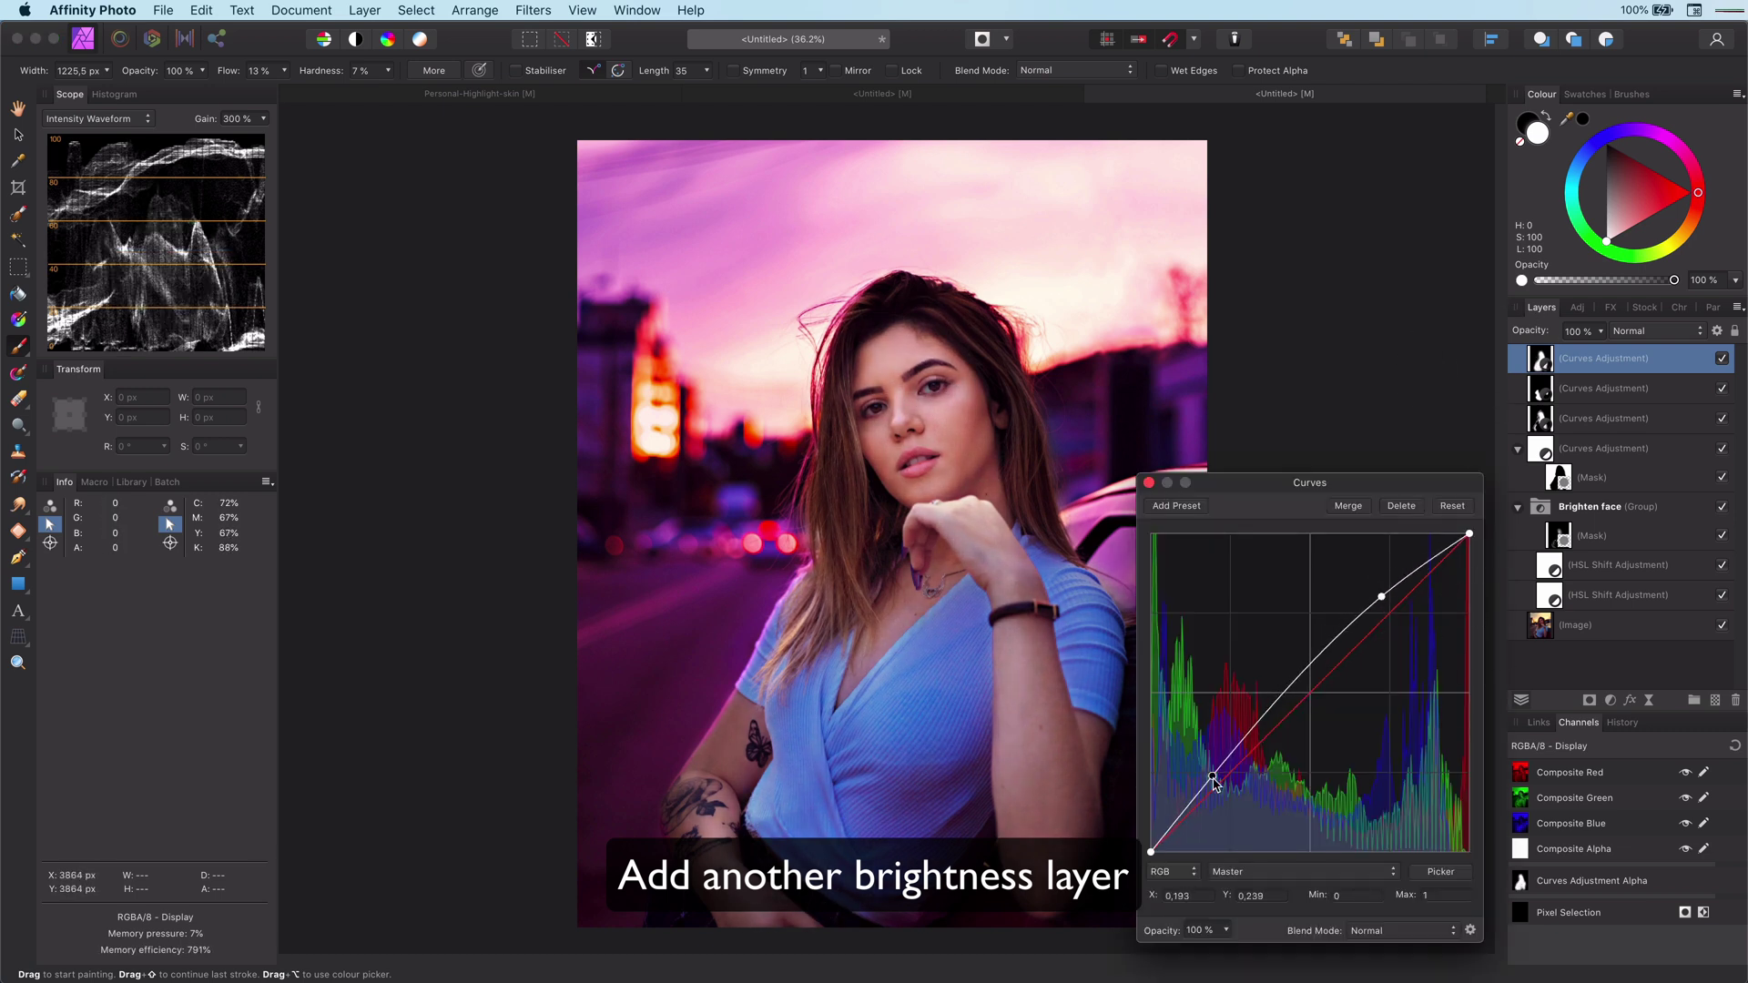
drag(1212, 775, 1188, 803)
click(1148, 482)
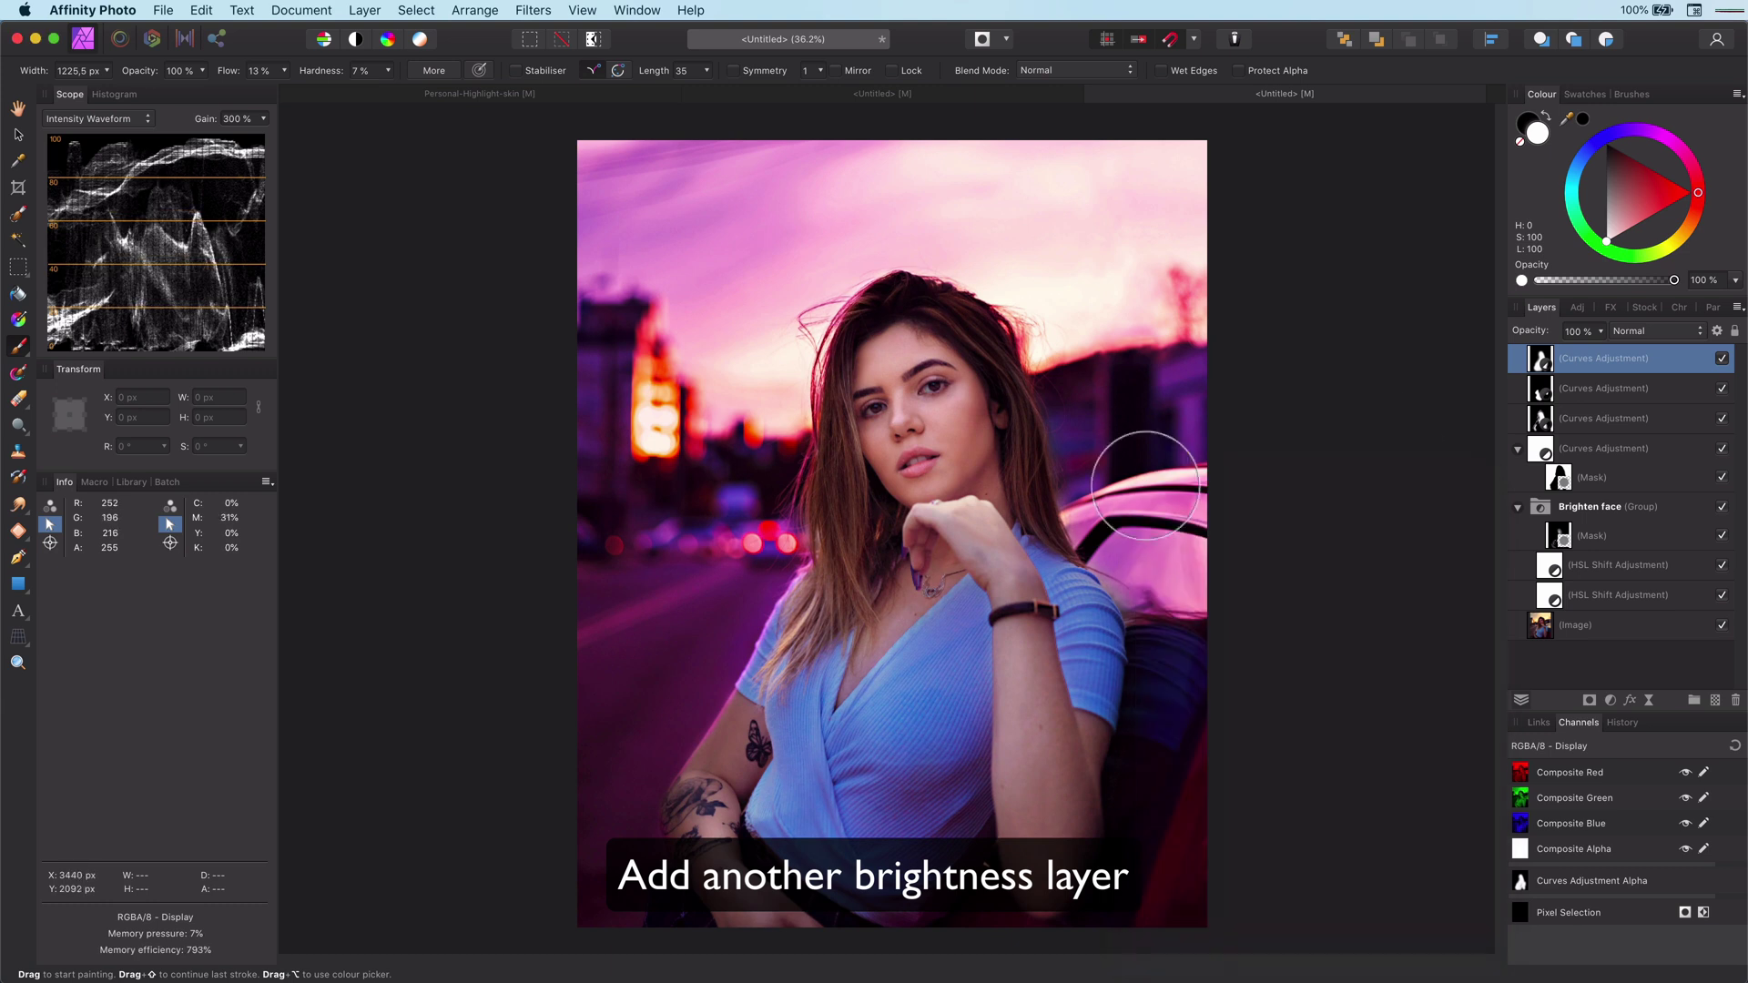
Lower the blue channel slightly in the top Curves adjustment with a midtone point at 0.55, 0.515.
double_click(1536, 363)
click(1326, 870)
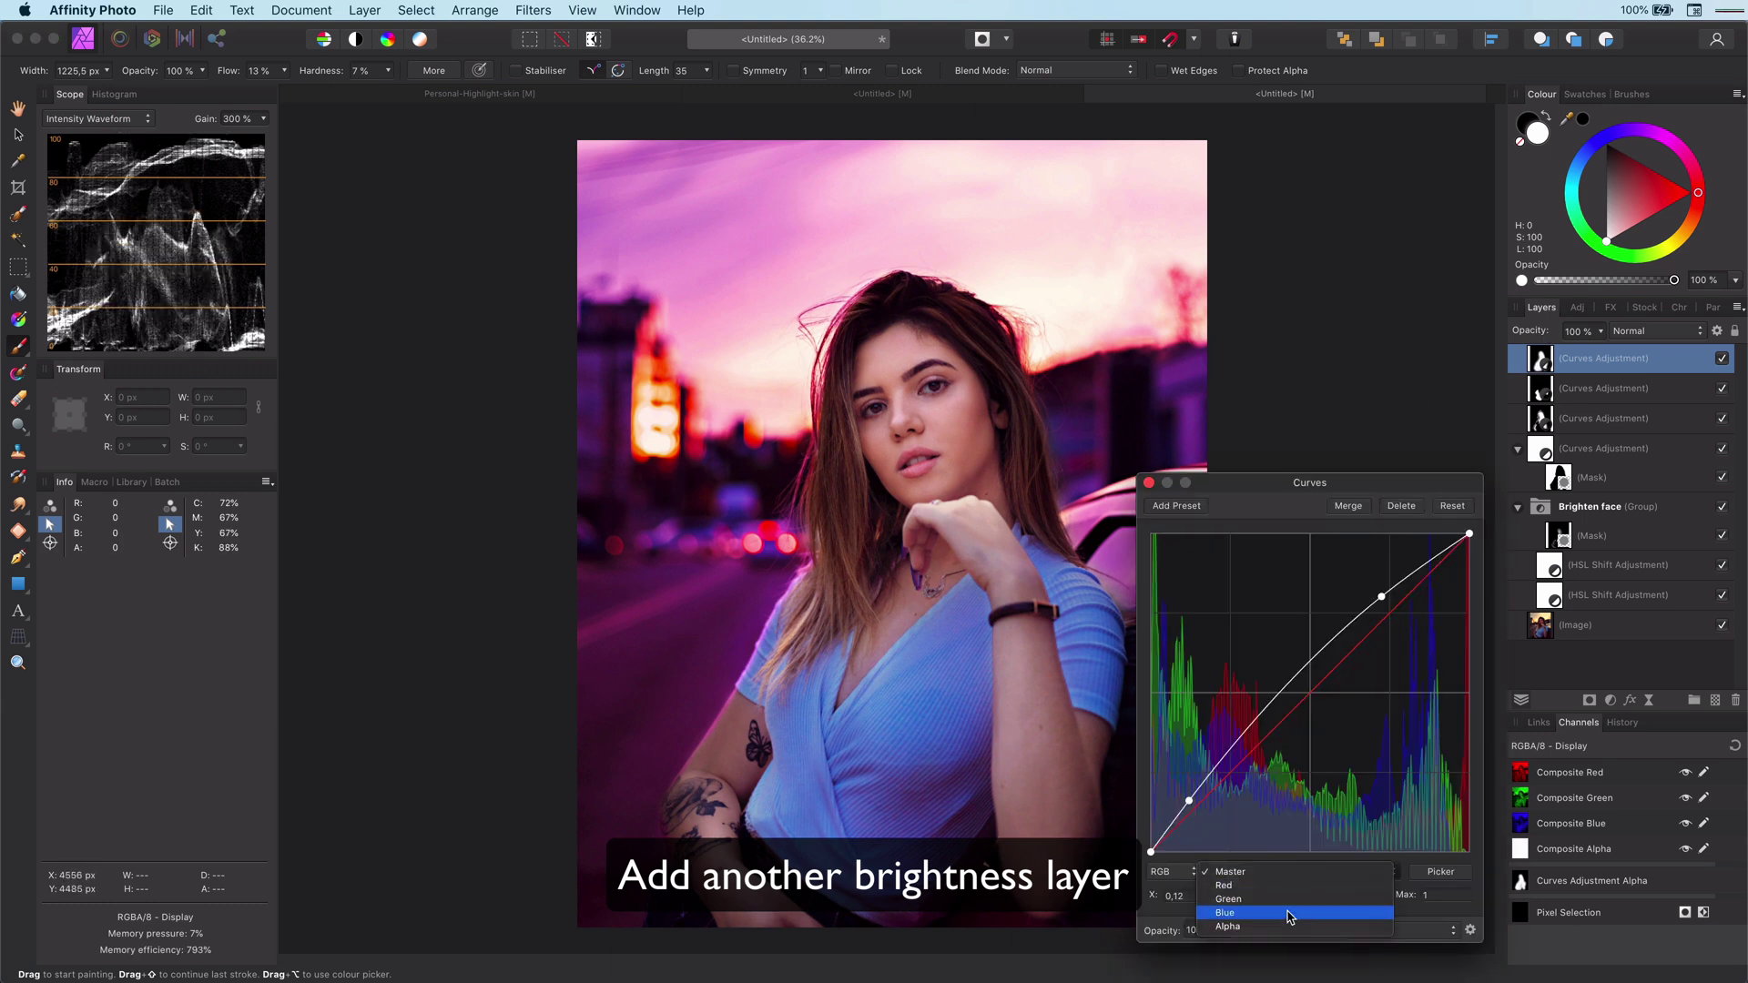
click(1305, 913)
drag(1323, 690, 1327, 694)
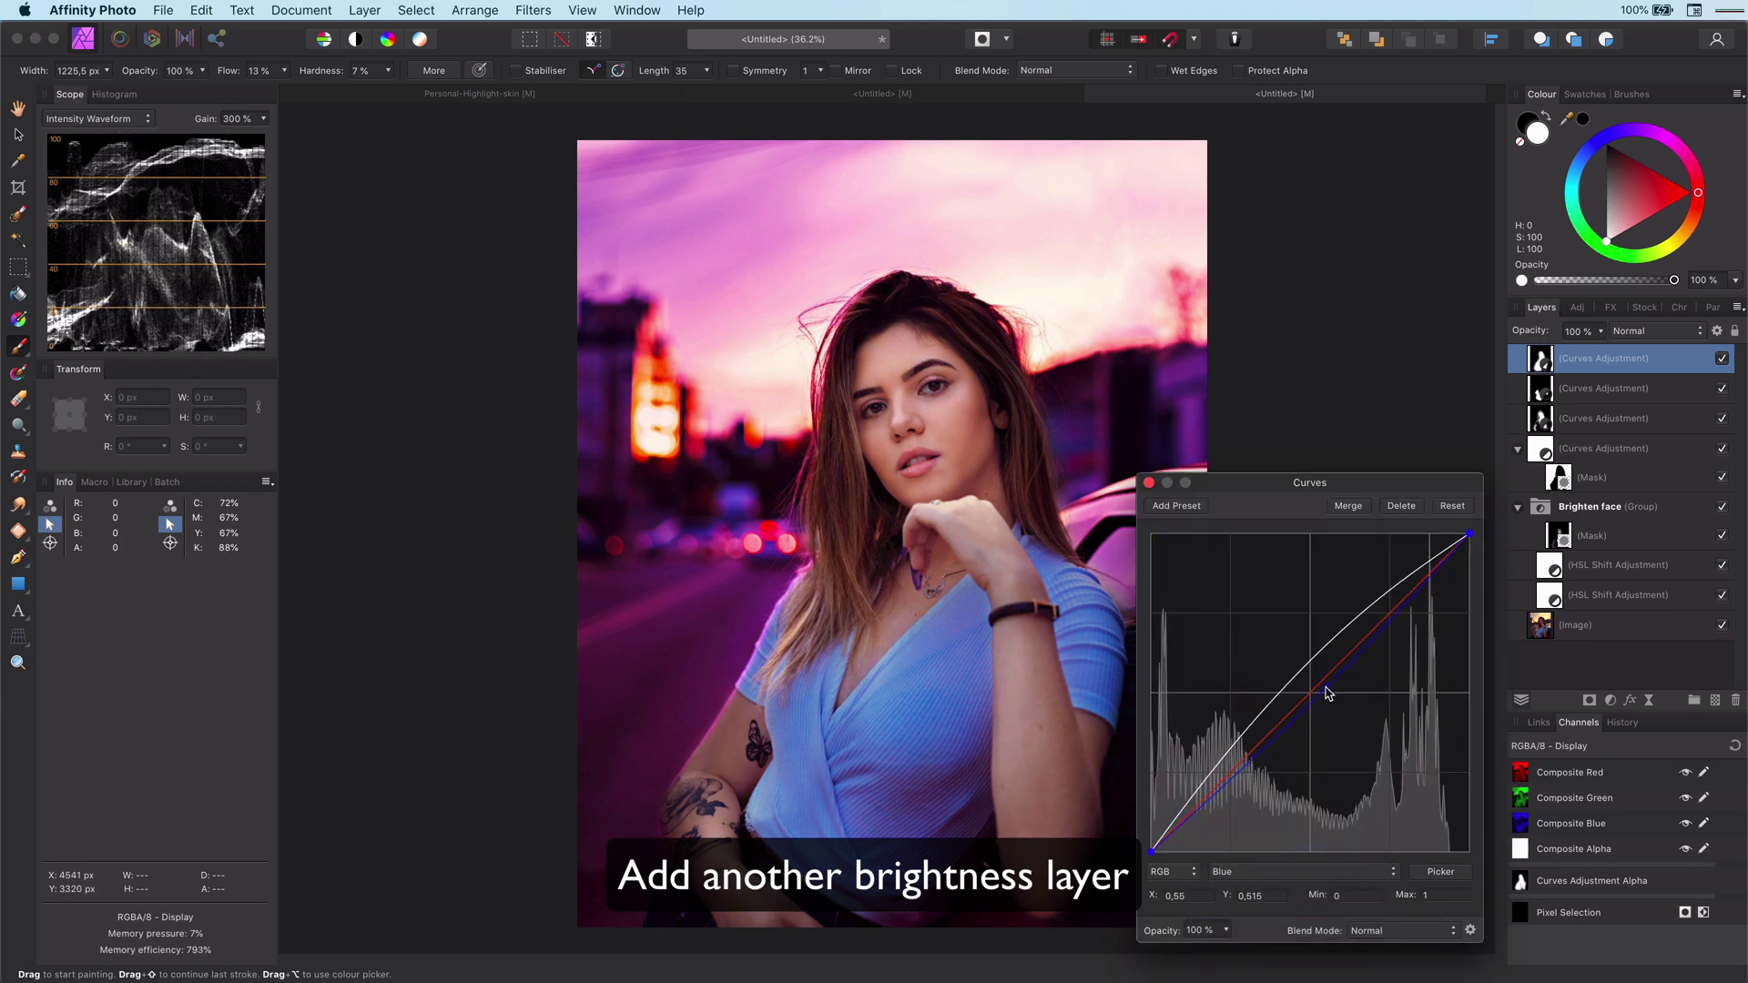
click(1149, 483)
Select every adjustment layer down to the Brighten face group and toggle their visibility to compare before and after.
shift+click(1577, 510)
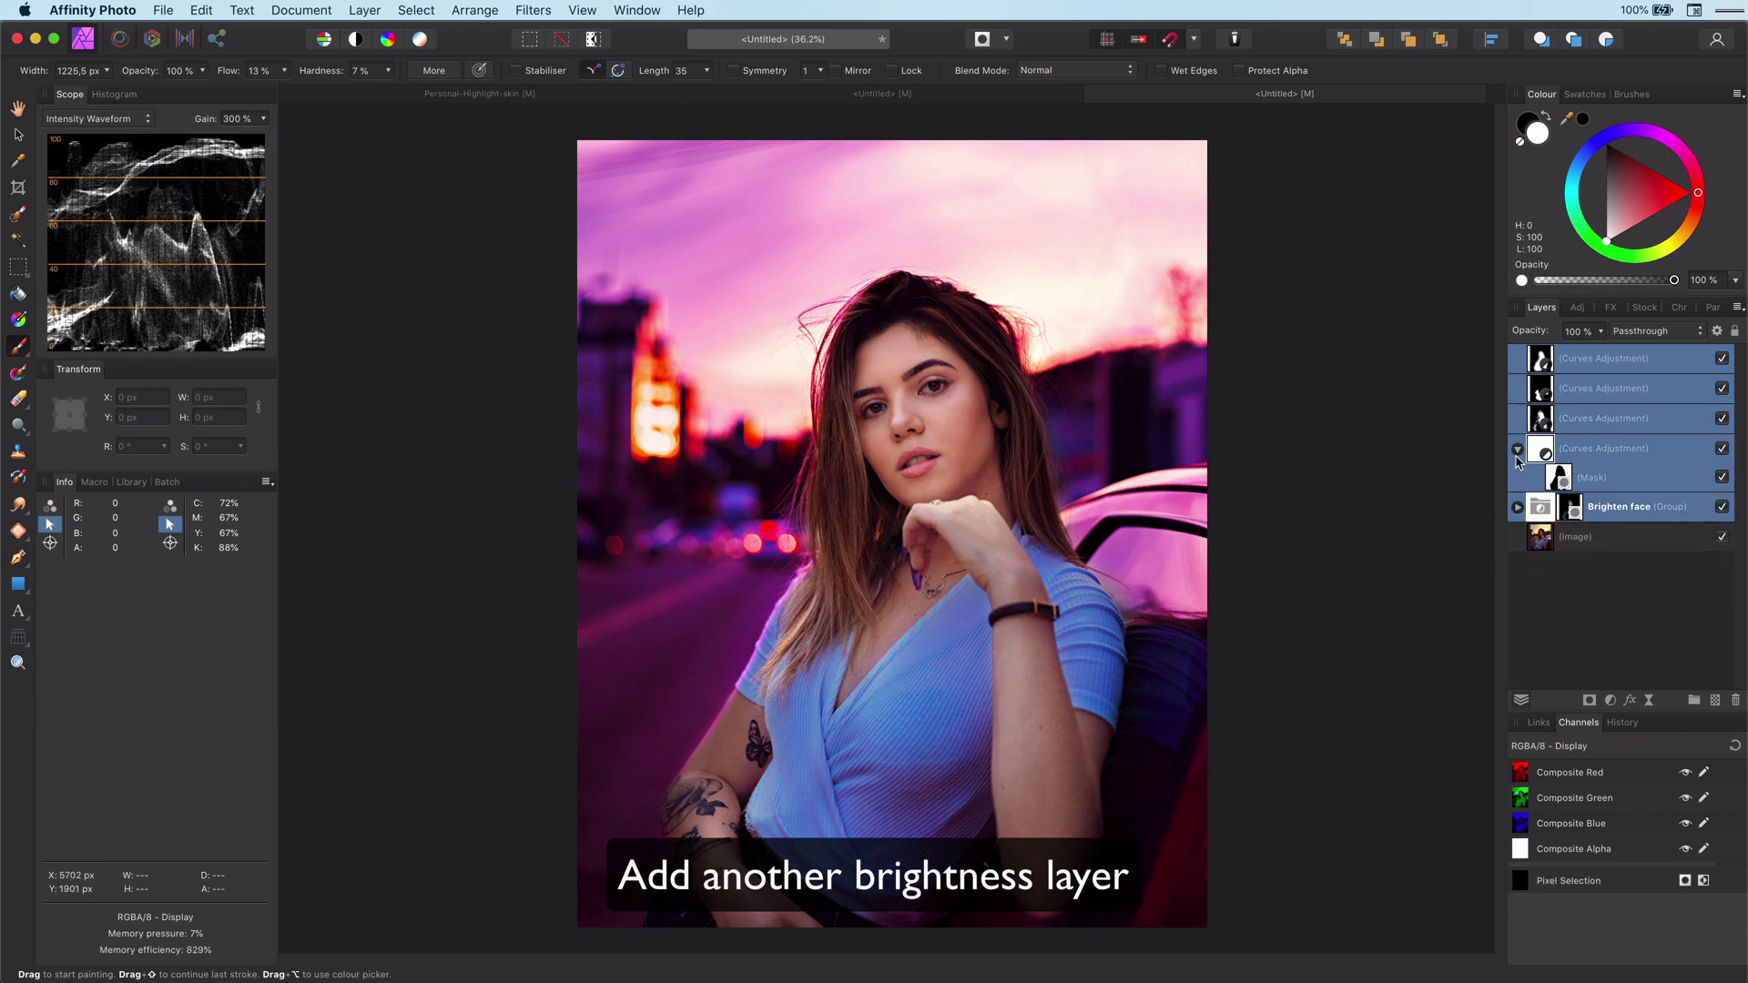
click(1721, 478)
click(1722, 479)
click(1722, 479)
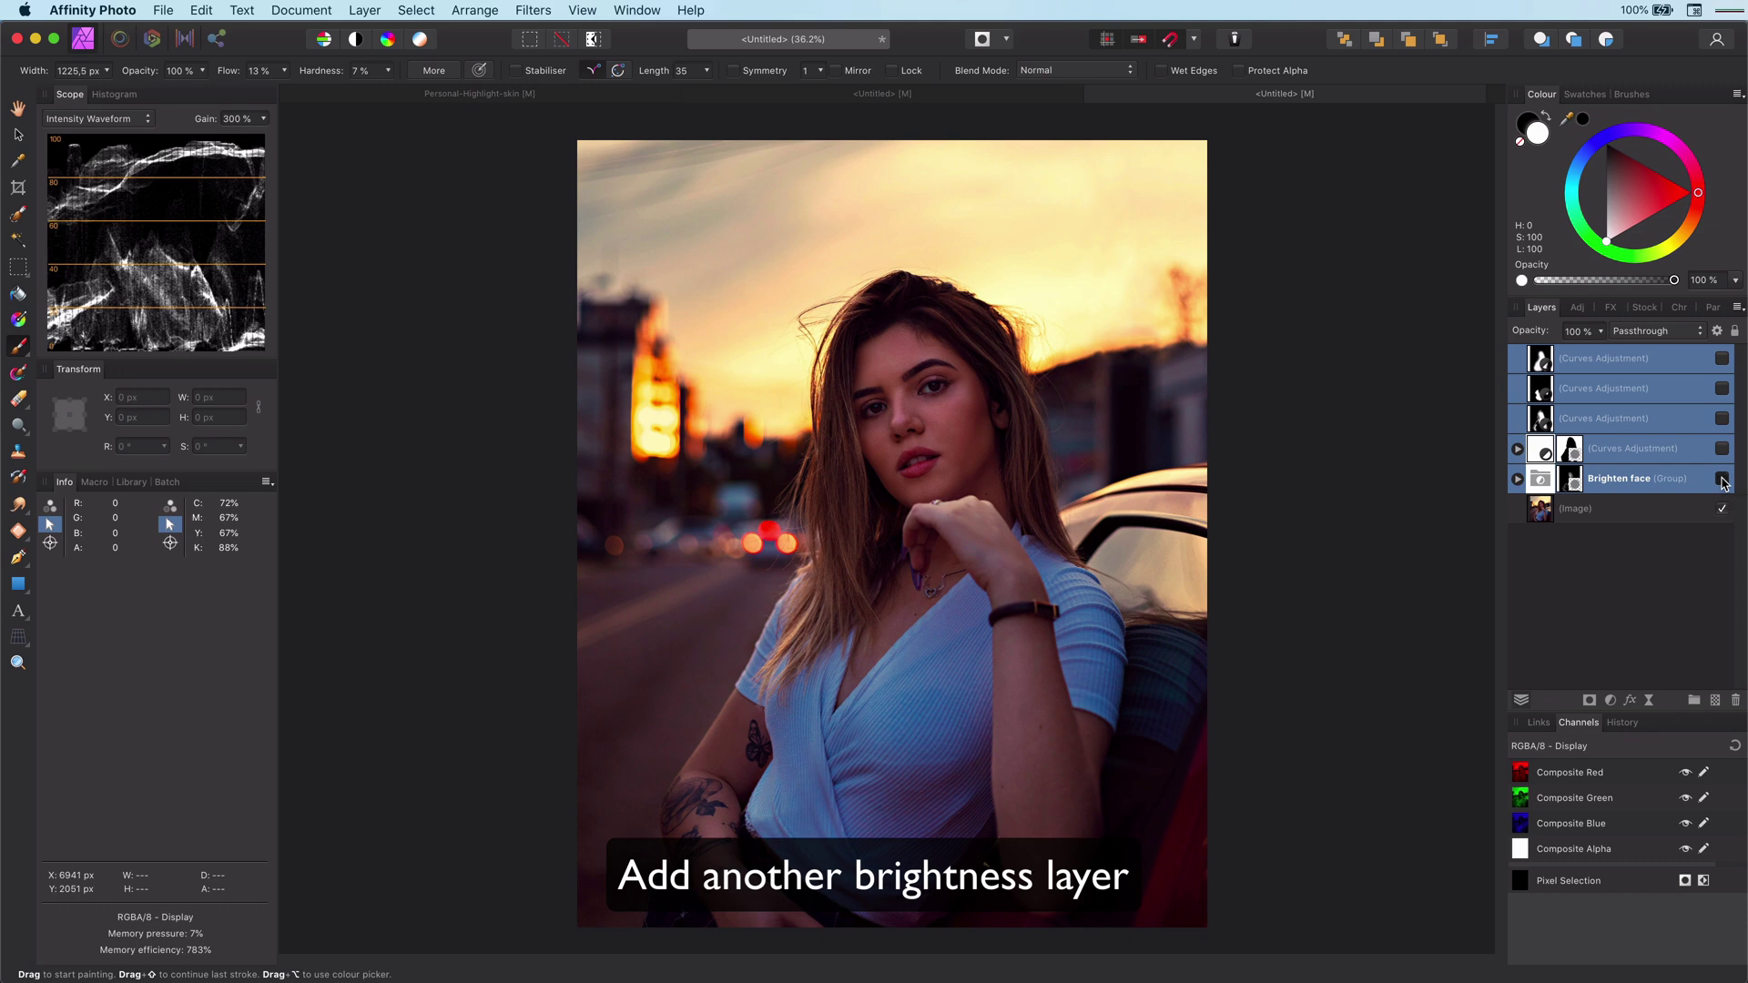
click(1721, 479)
click(1721, 479)
click(1722, 479)
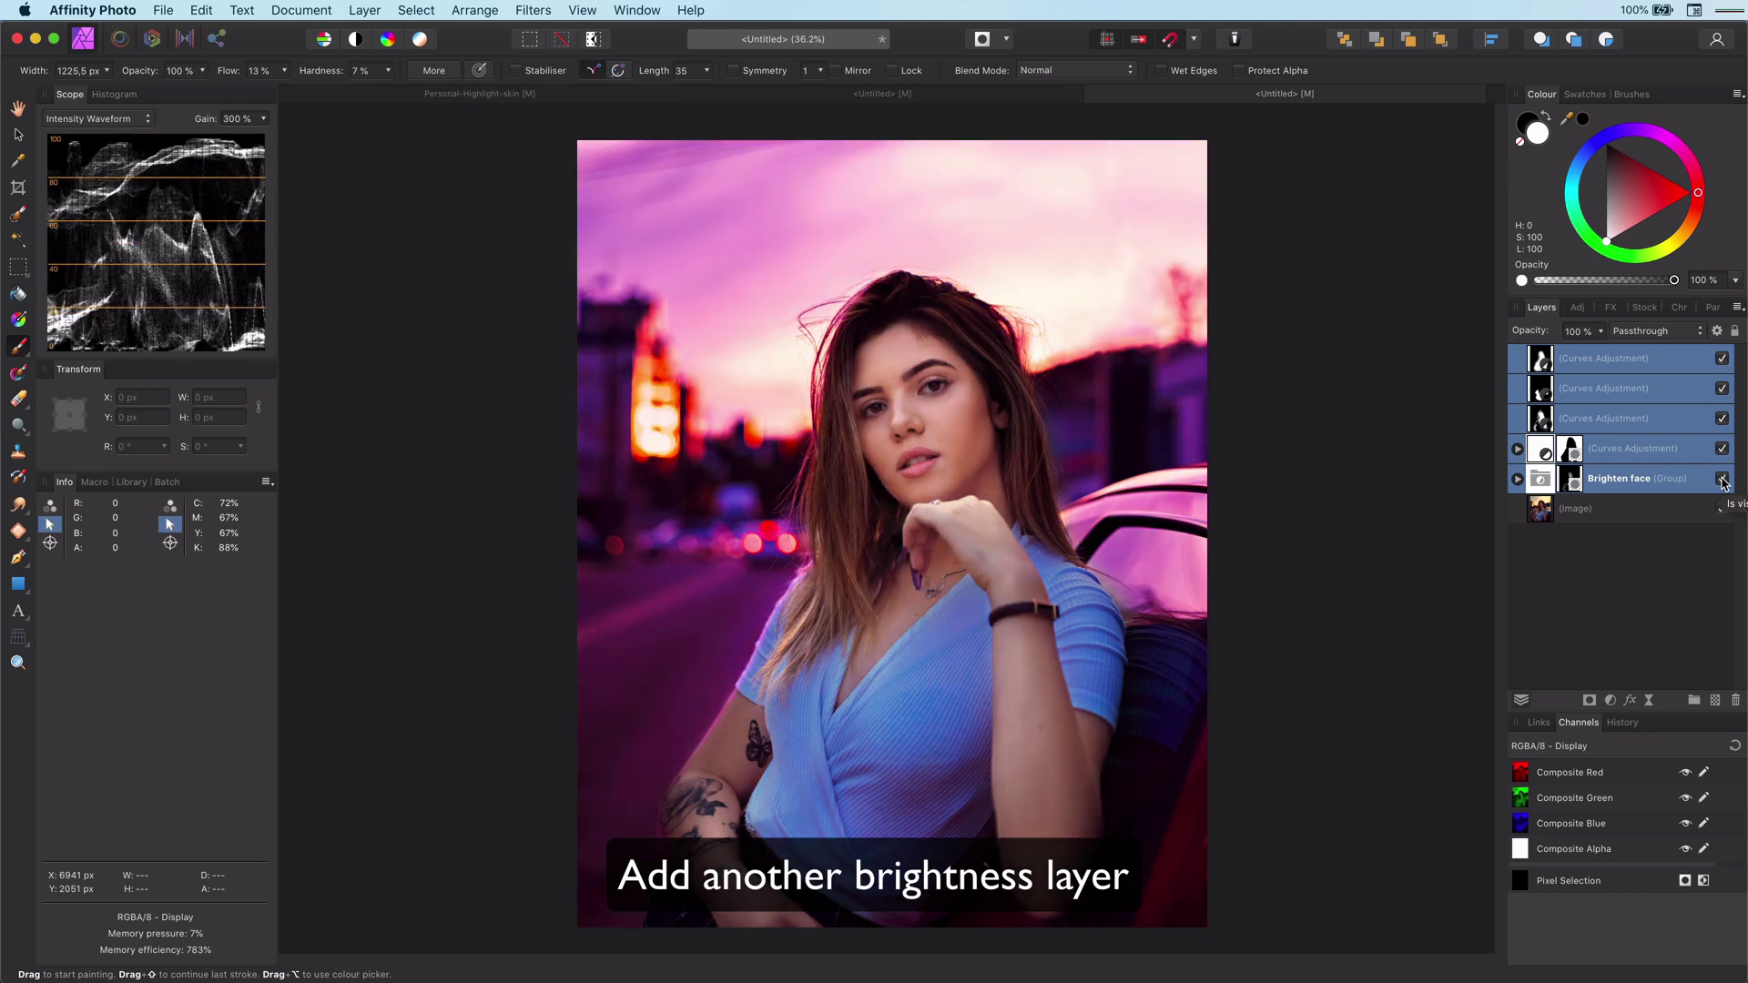
Add a Curves adjustment on top of the stack and darken the image by pulling its master curve's midtones down.
click(1552, 373)
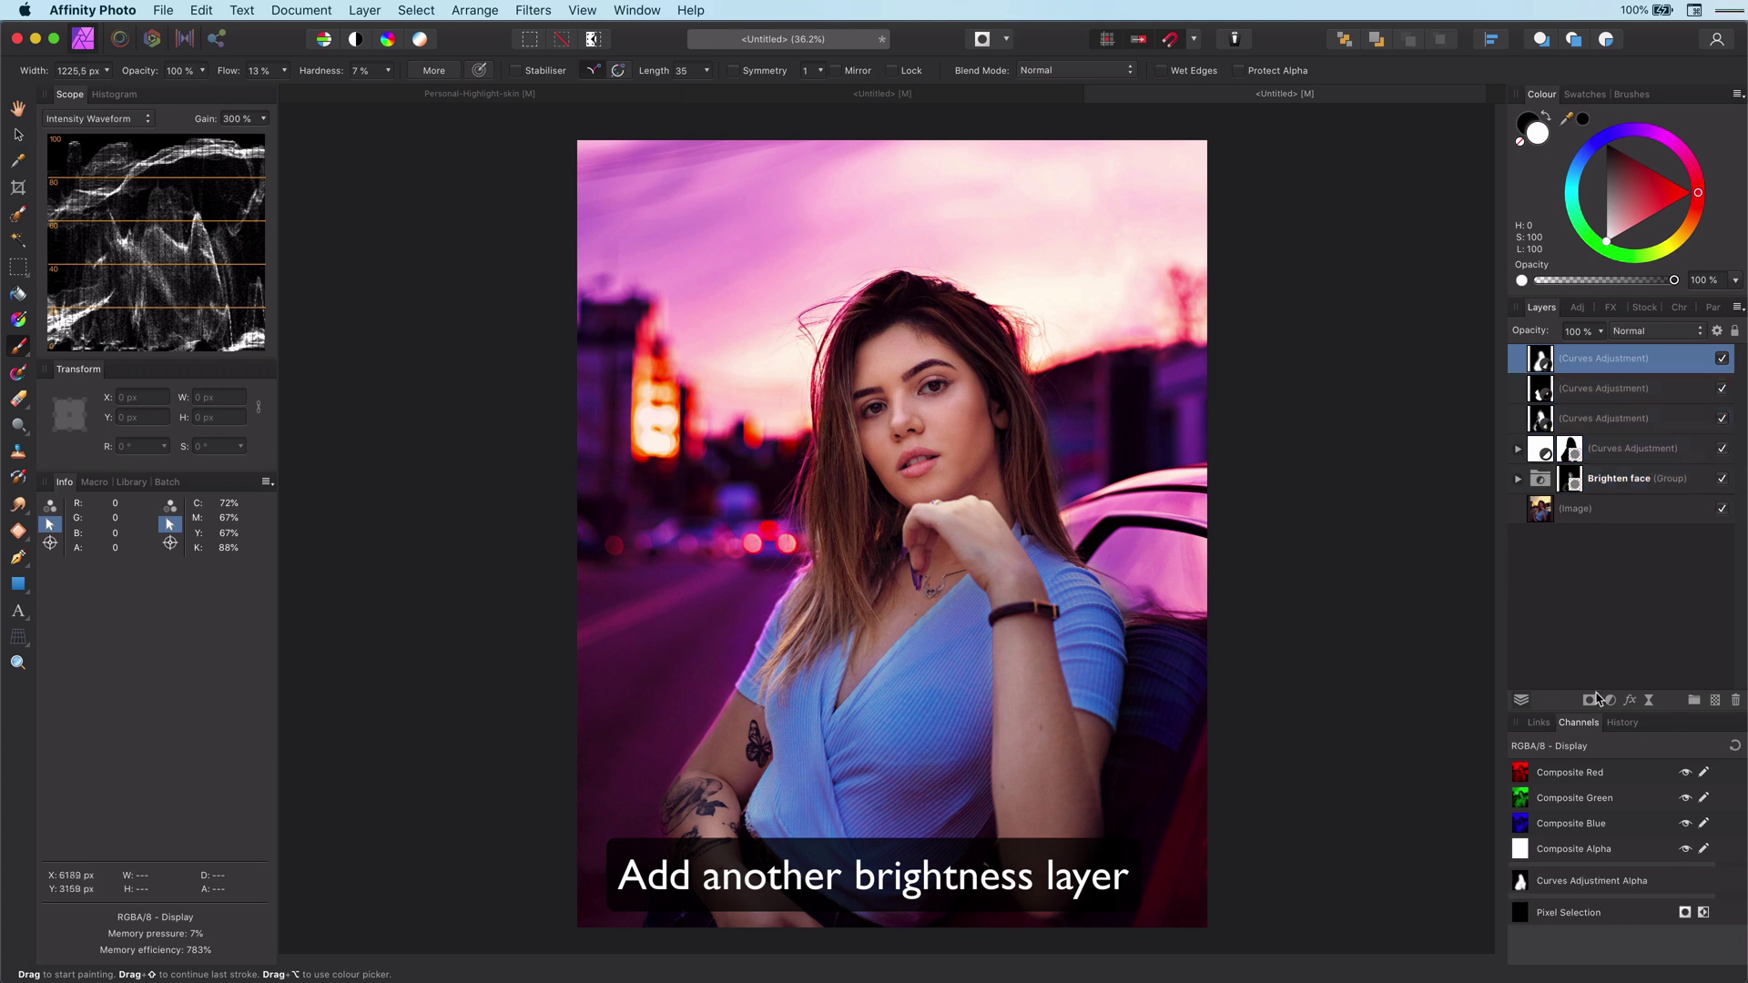
click(1610, 700)
click(1639, 918)
mouse_move(1279, 740)
mouse_down()
mouse_move(1326, 706)
mouse_move(1346, 714)
mouse_up()
click(1149, 482)
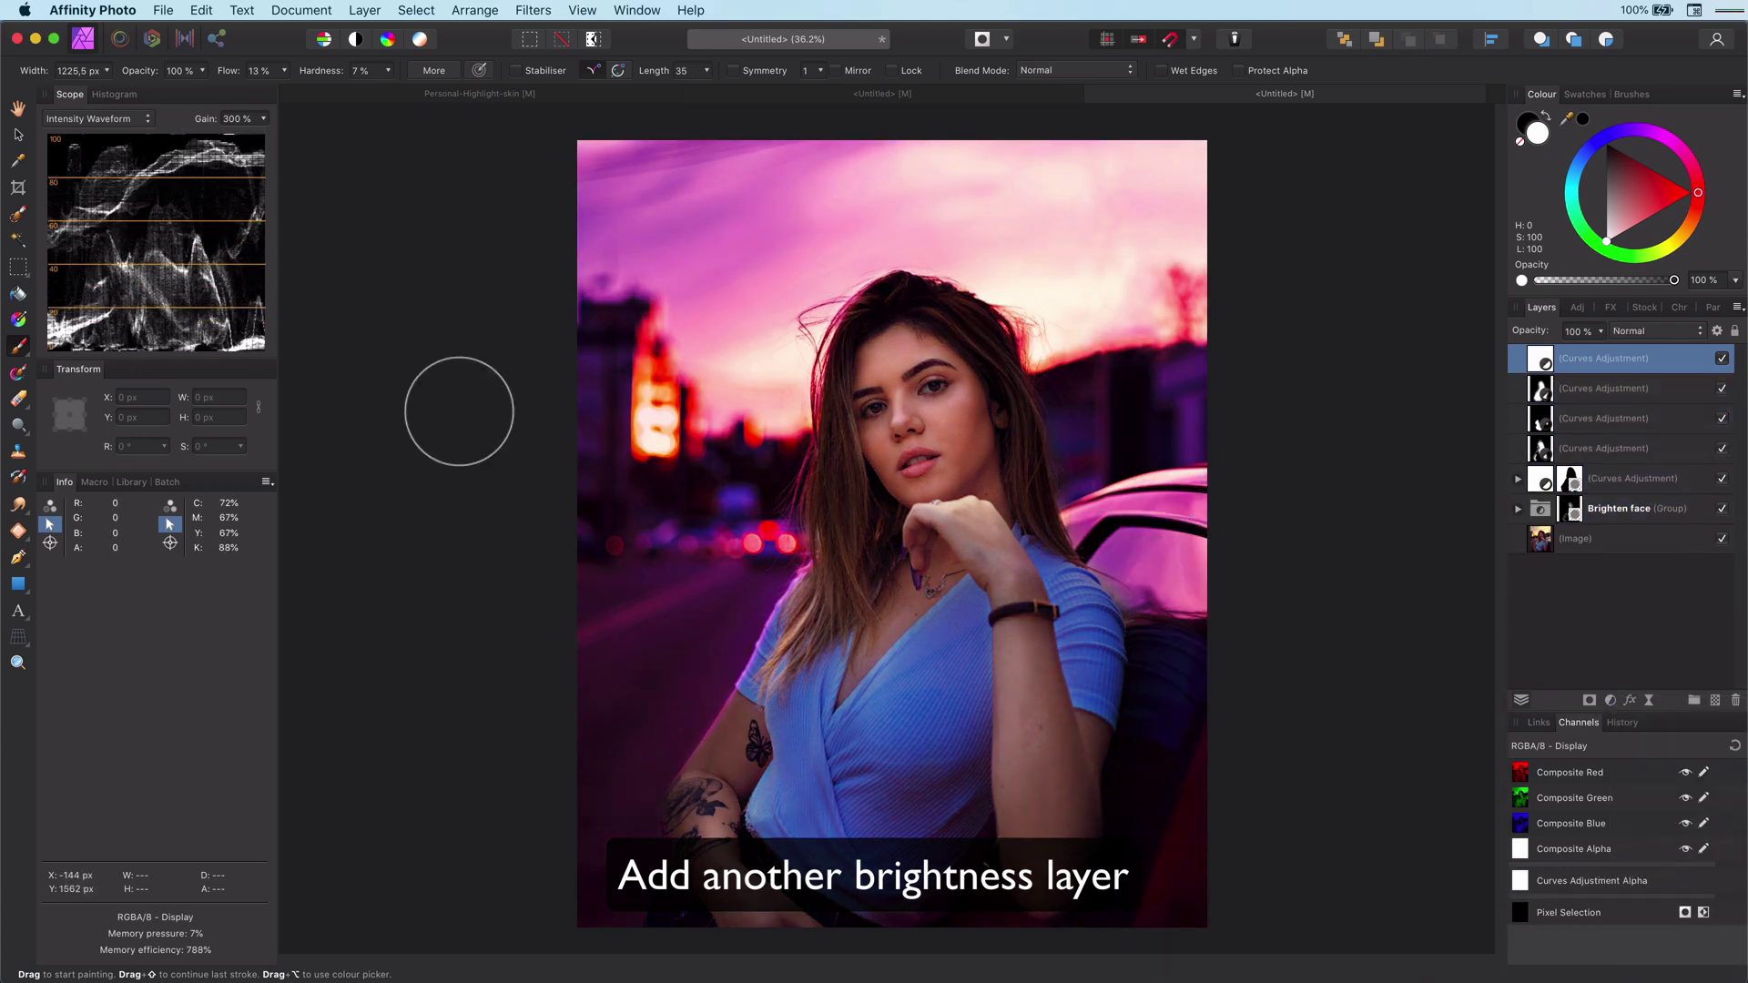
Mask the darkening Curves adjustment with a linear gradient running from the lower shirt up to the face, and deselect the layer.
click(18, 320)
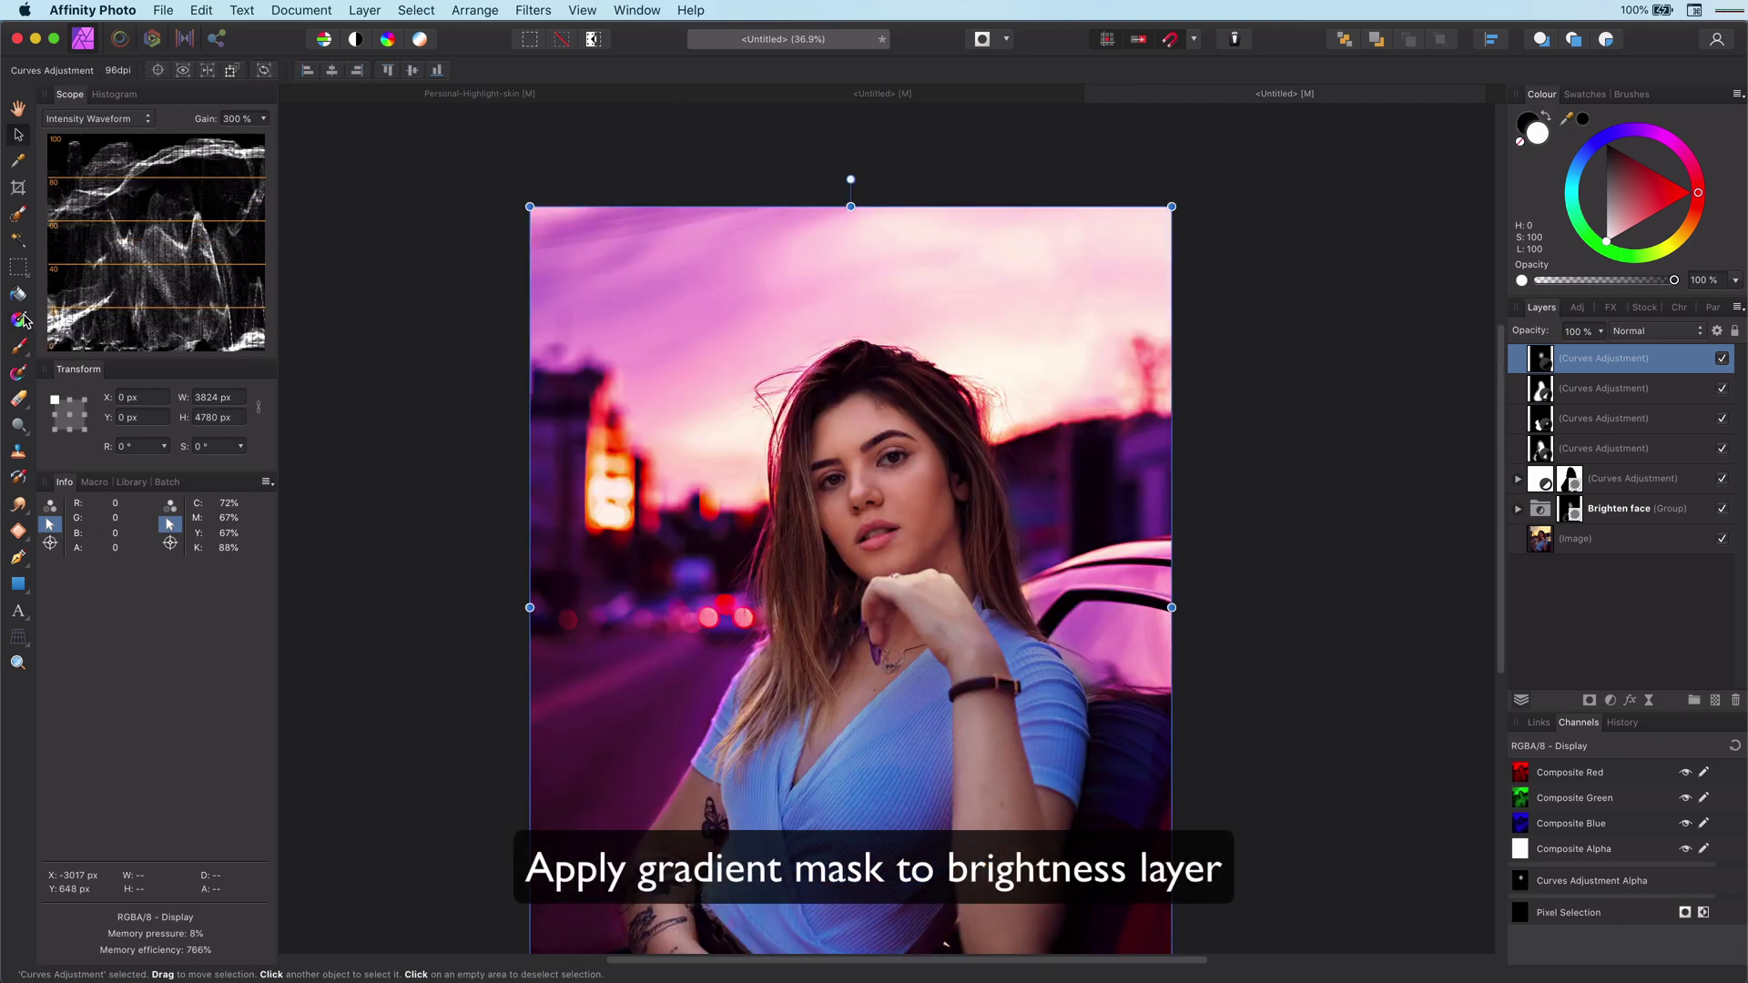
click(18, 320)
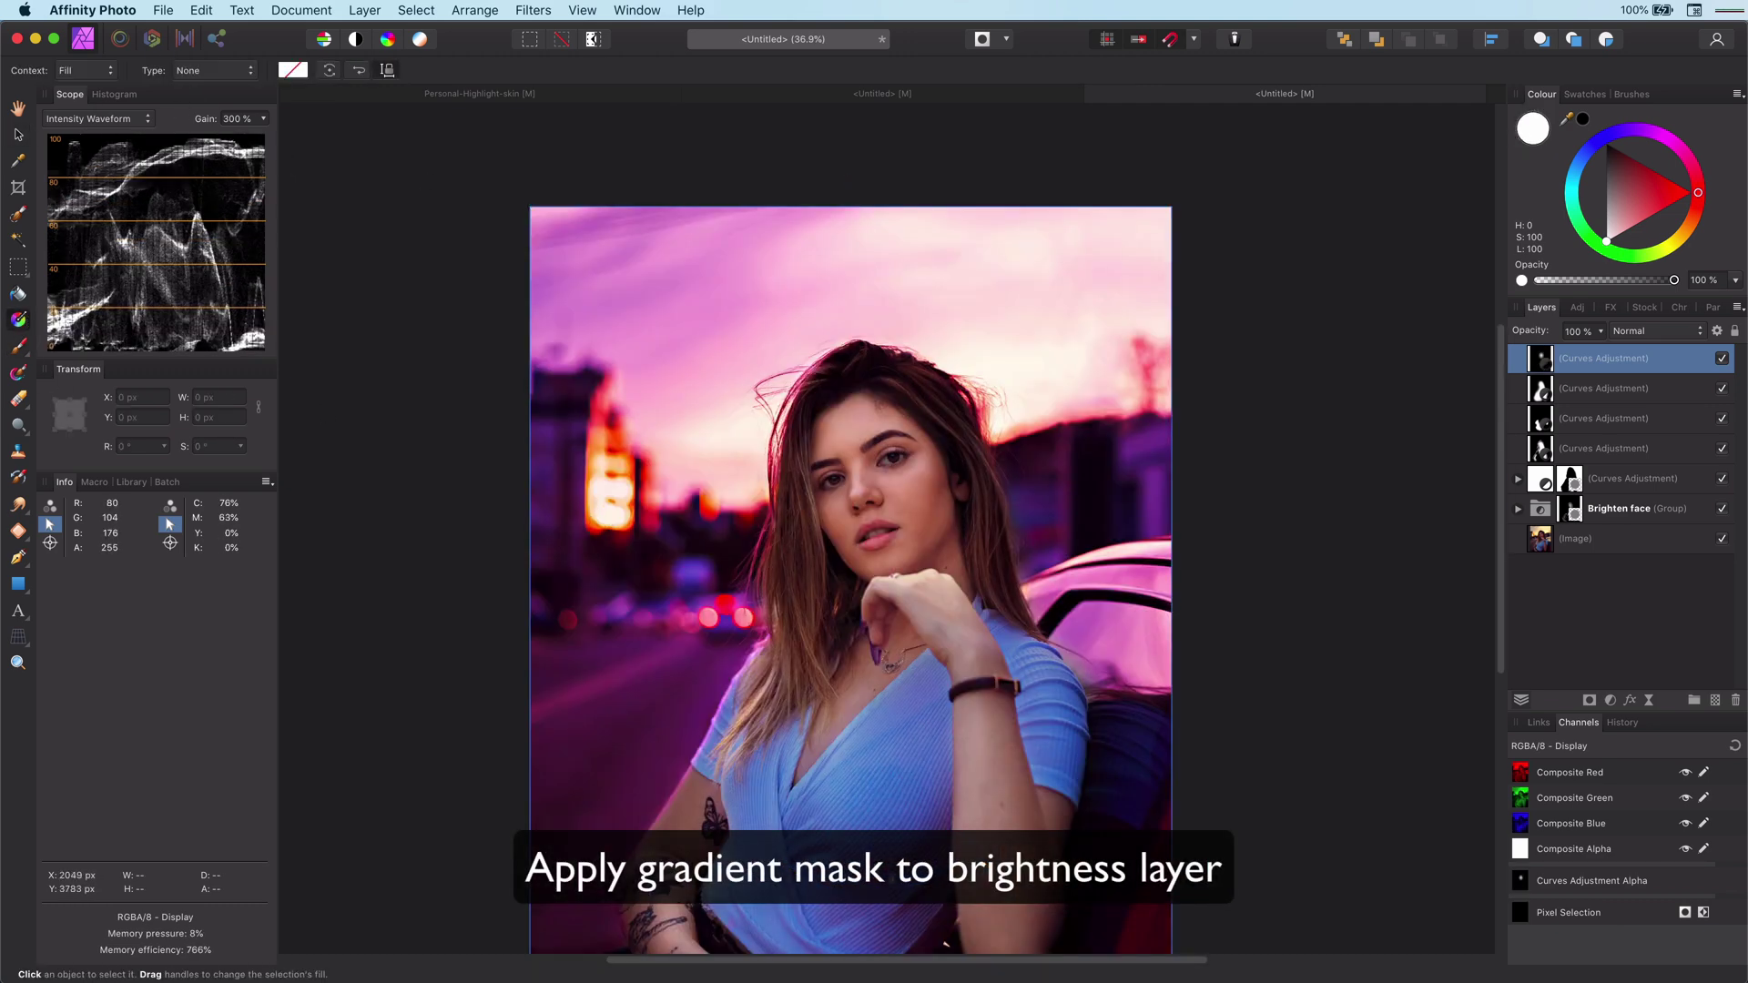
drag(871, 869, 876, 483)
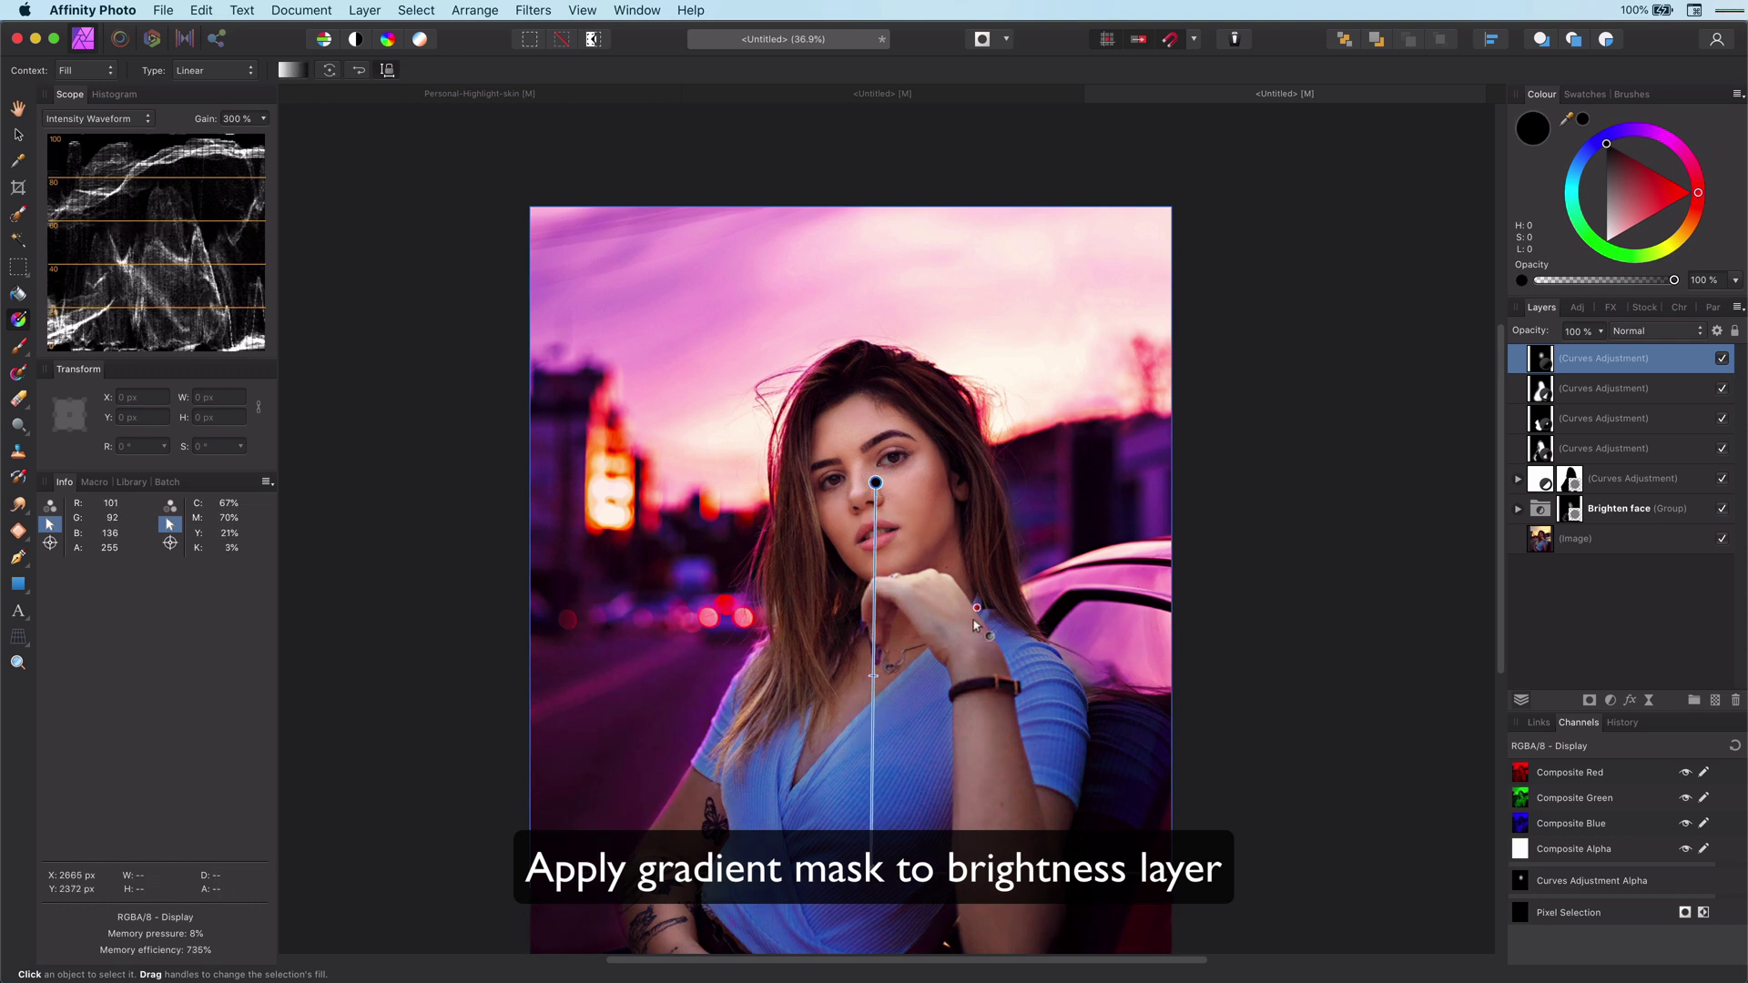
key(v)
click(1213, 406)
Toggle the gradient-masked Curves adjustment's visibility to check its darkening effect on the whole portrait.
scroll(1212, 406, down, 1)
scroll(1211, 412, down, 3)
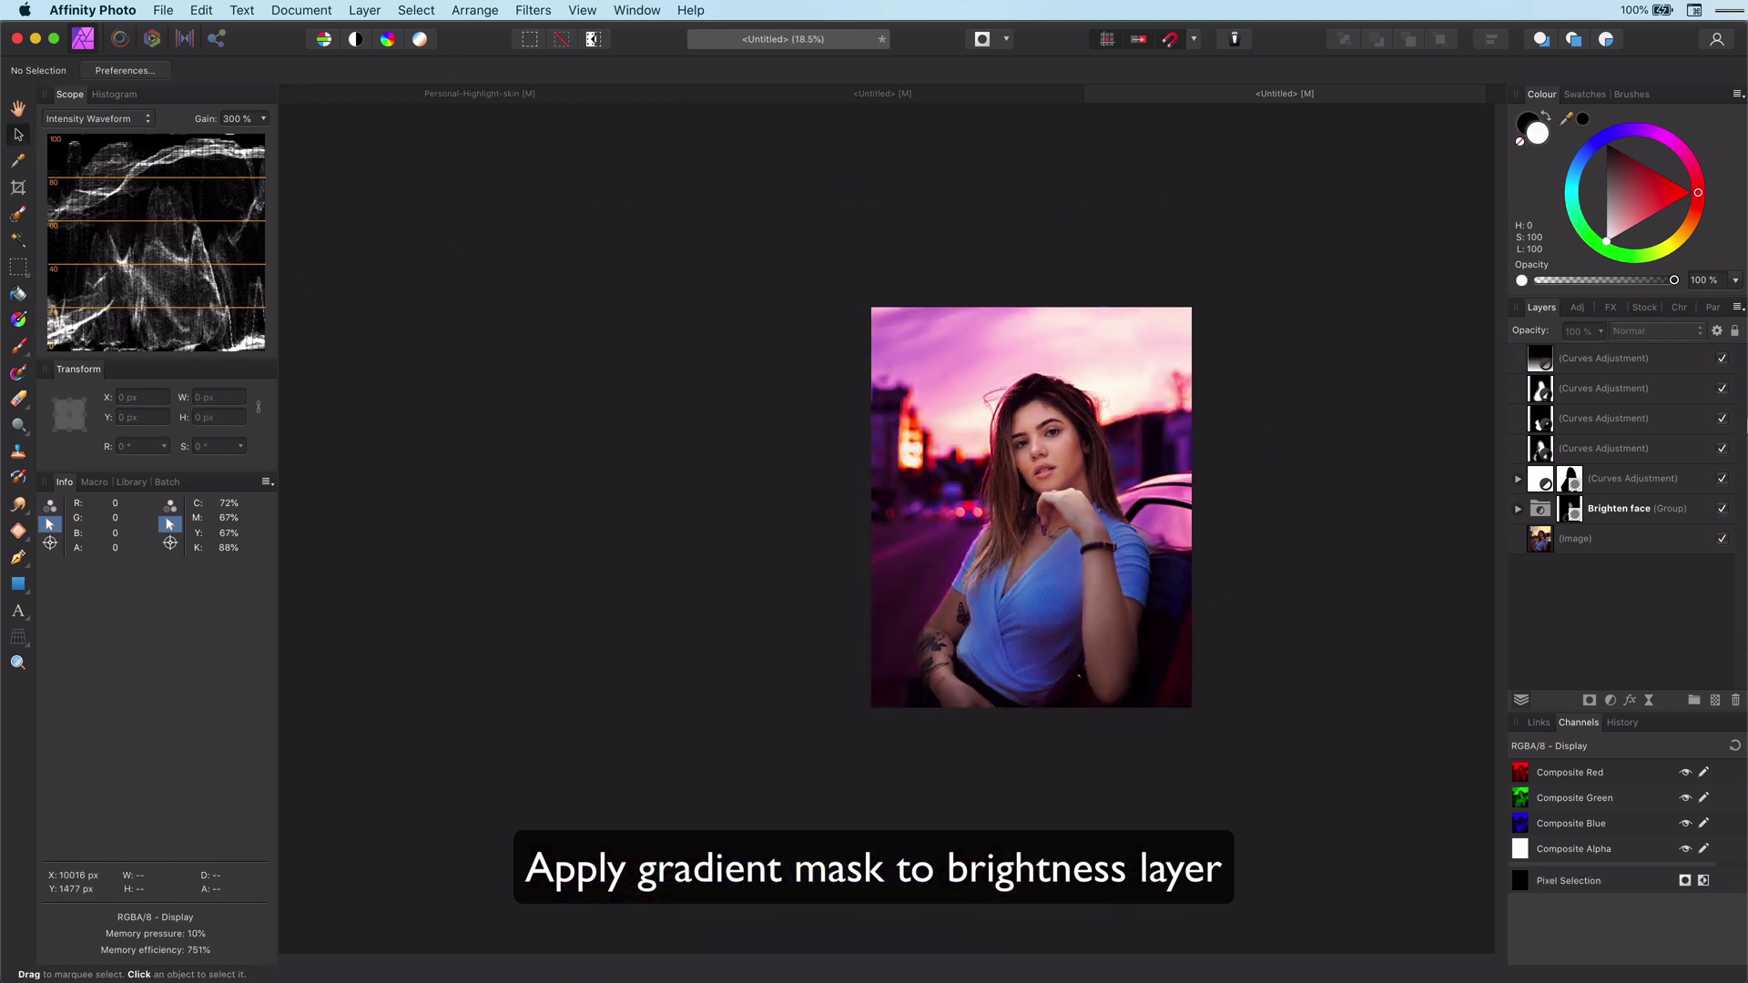
click(1723, 358)
click(1723, 358)
click(1723, 360)
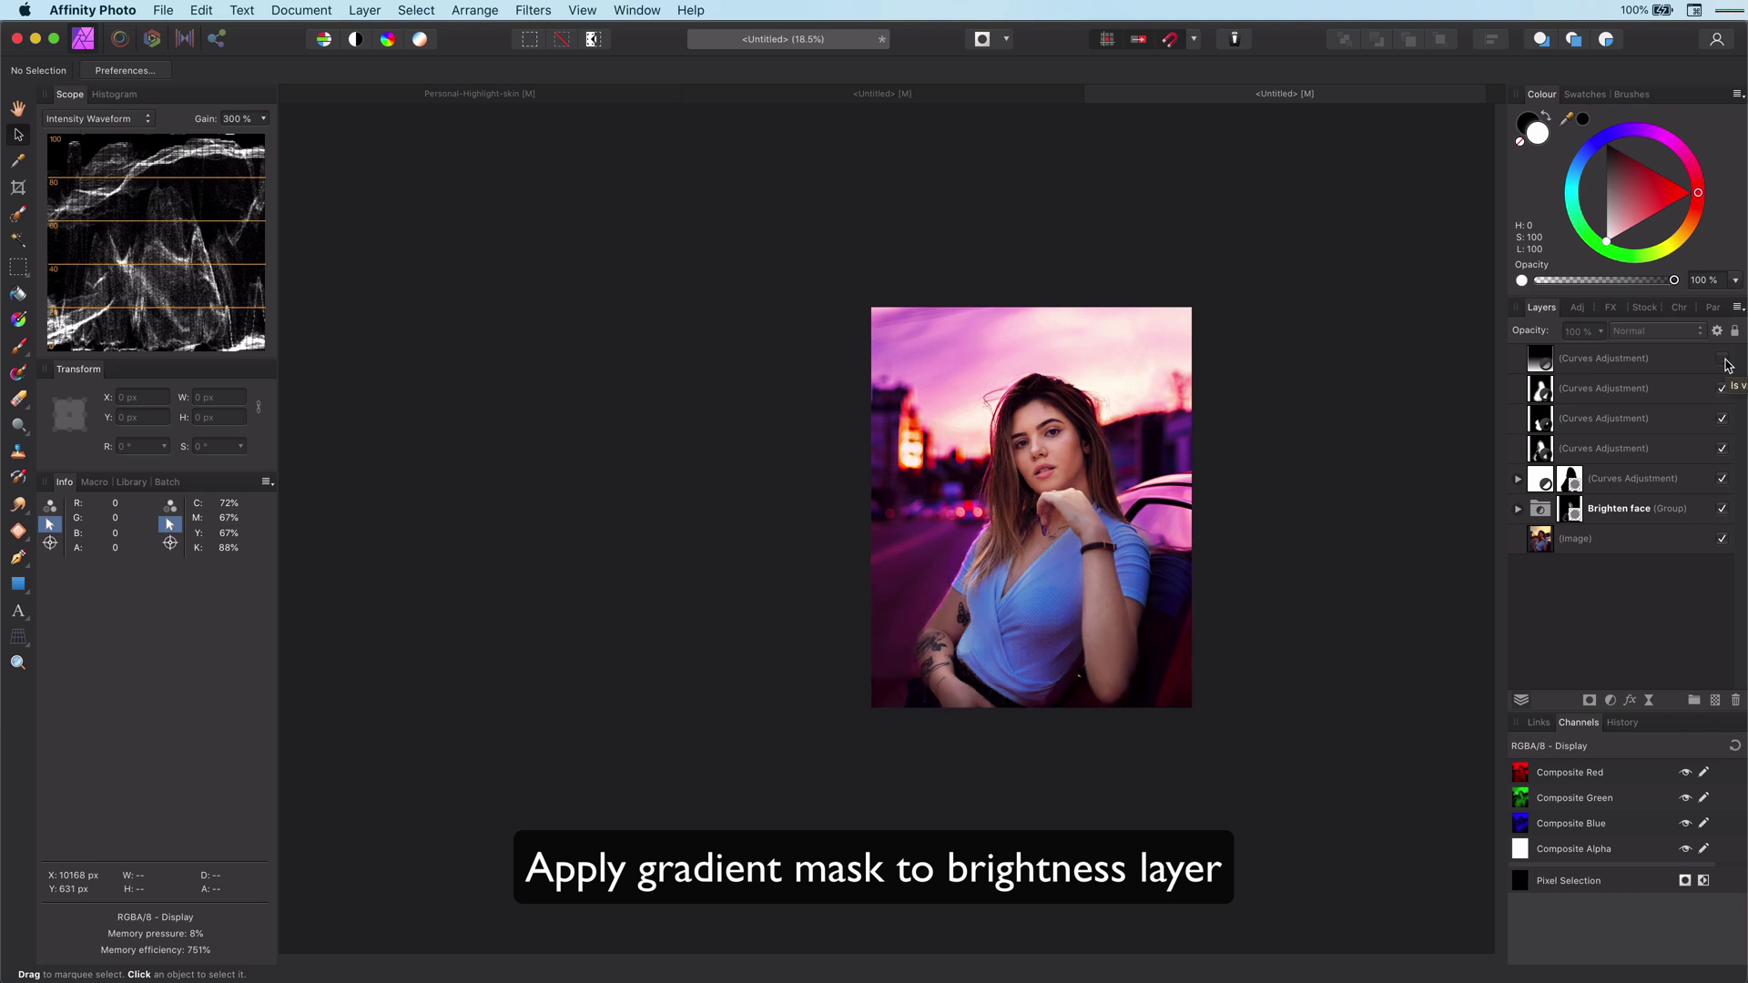
click(1724, 360)
click(1723, 361)
click(1723, 360)
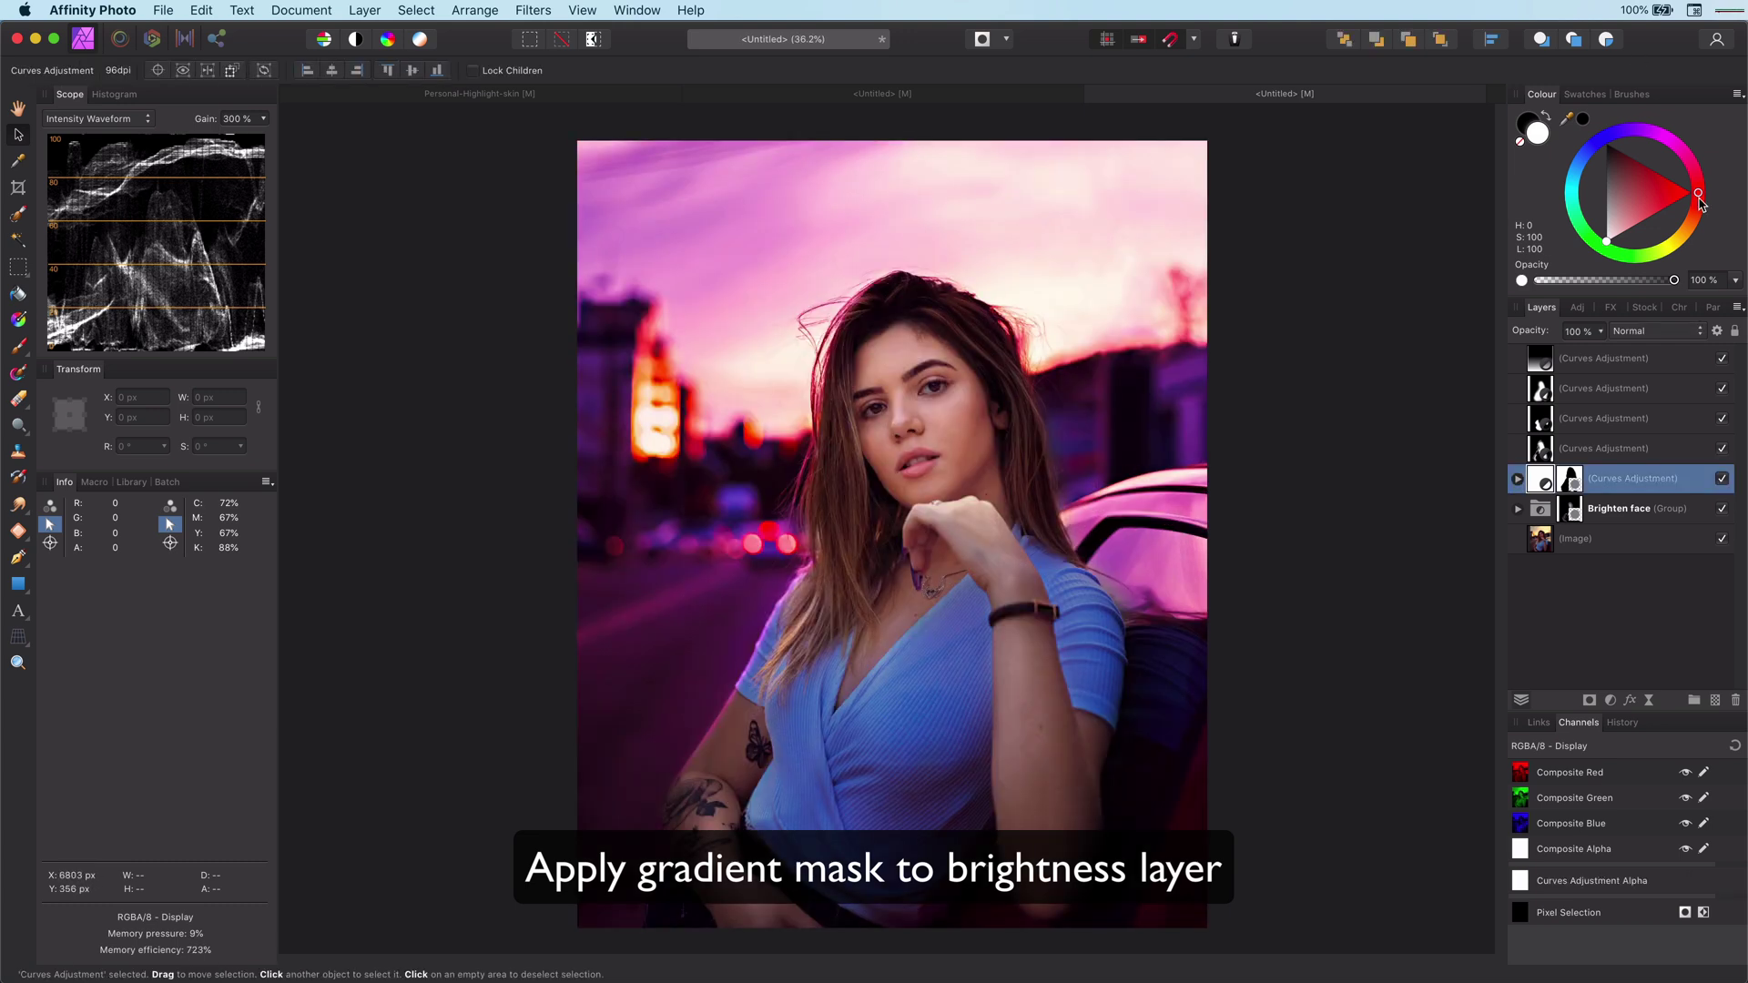
Compare the original photo with the full edit by hiding and showing all six layers above the image.
click(1614, 361)
shift+click(1693, 508)
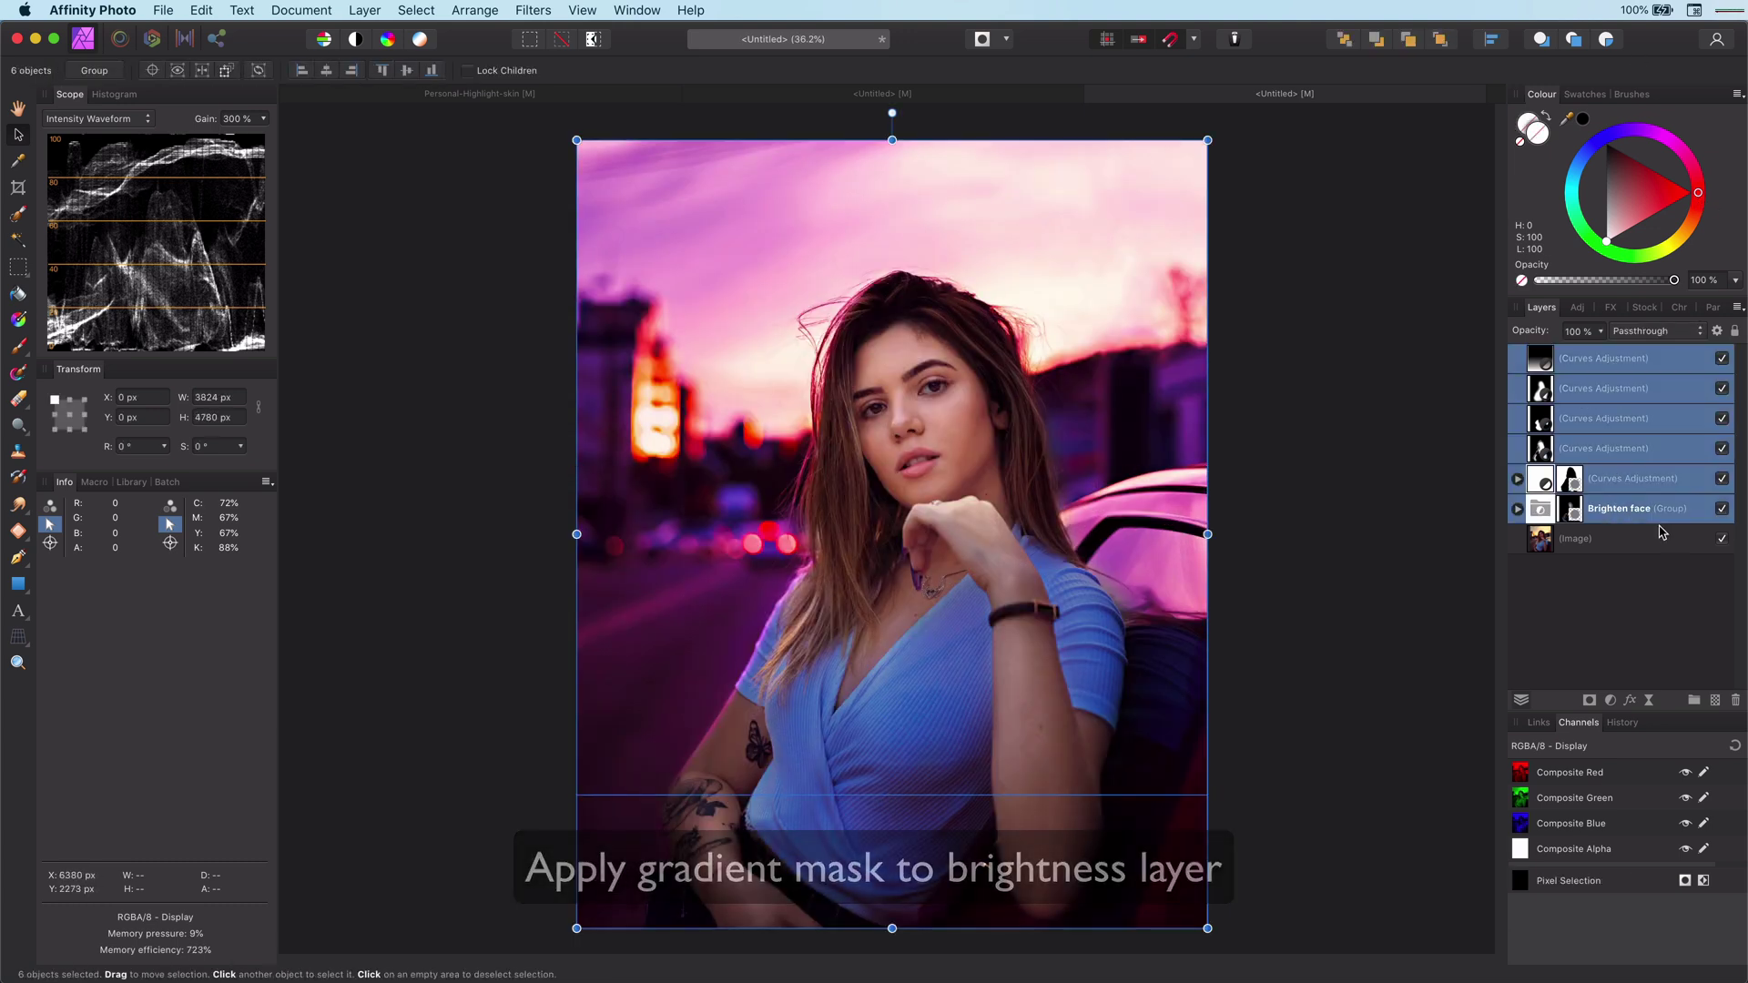
click(1723, 510)
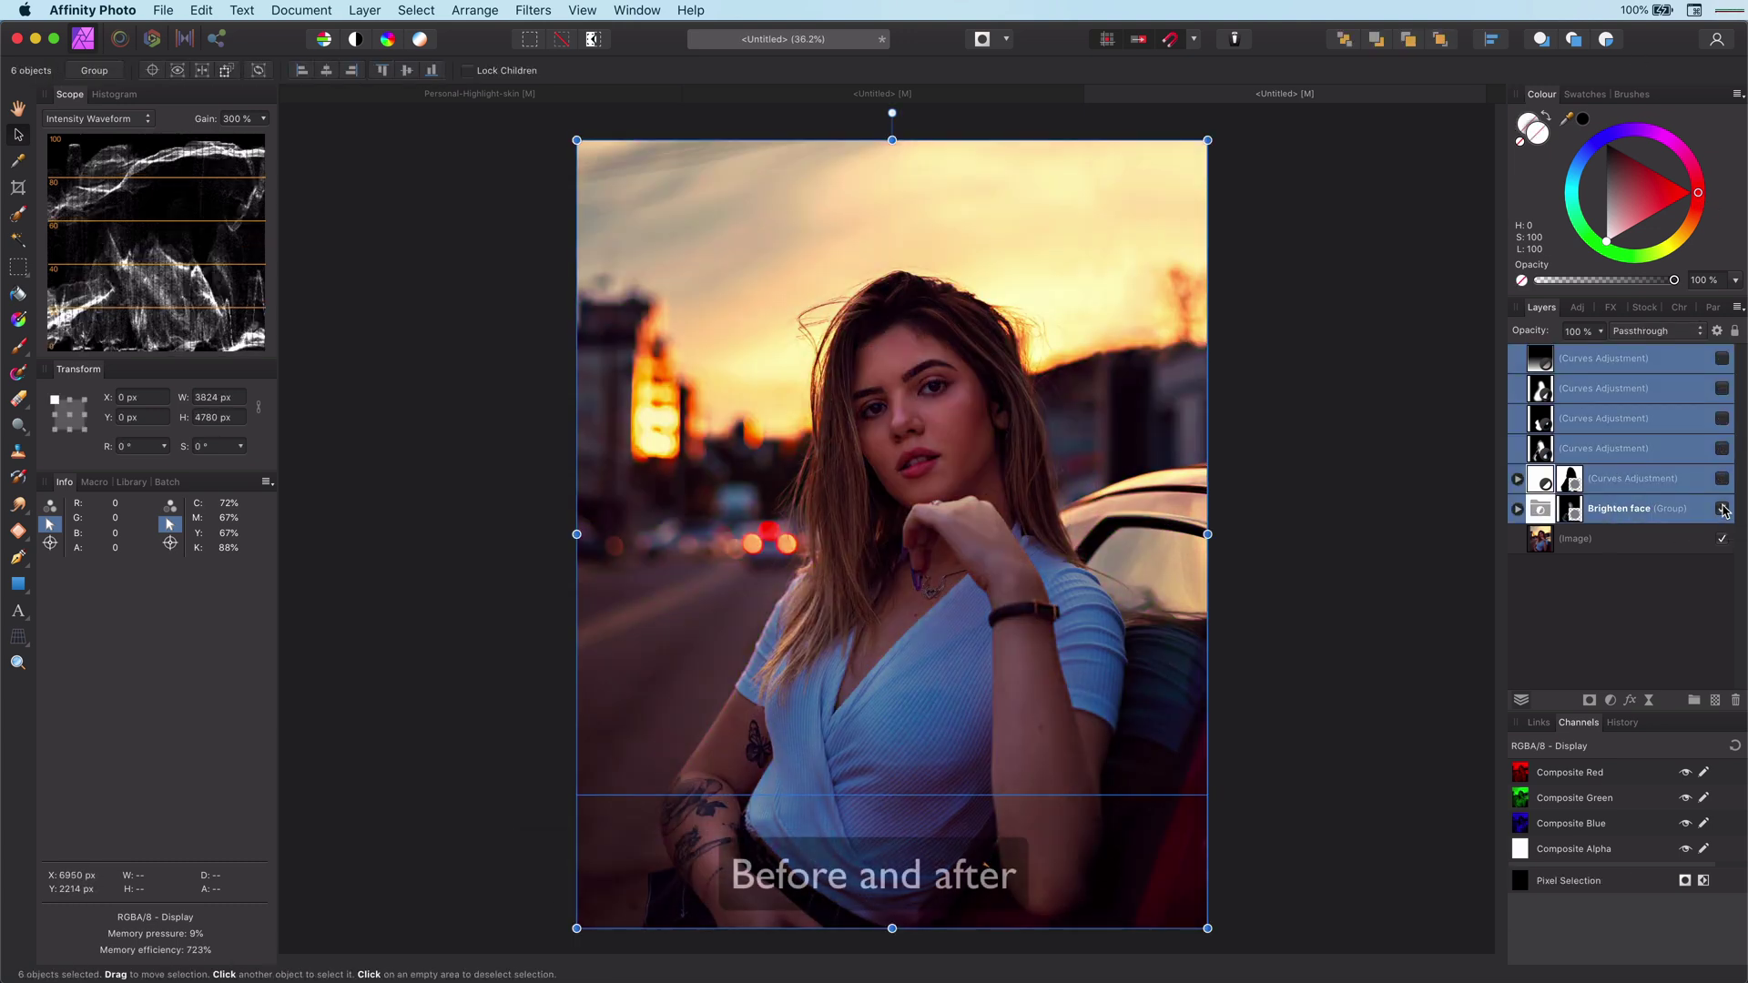
click(1723, 509)
click(1575, 639)
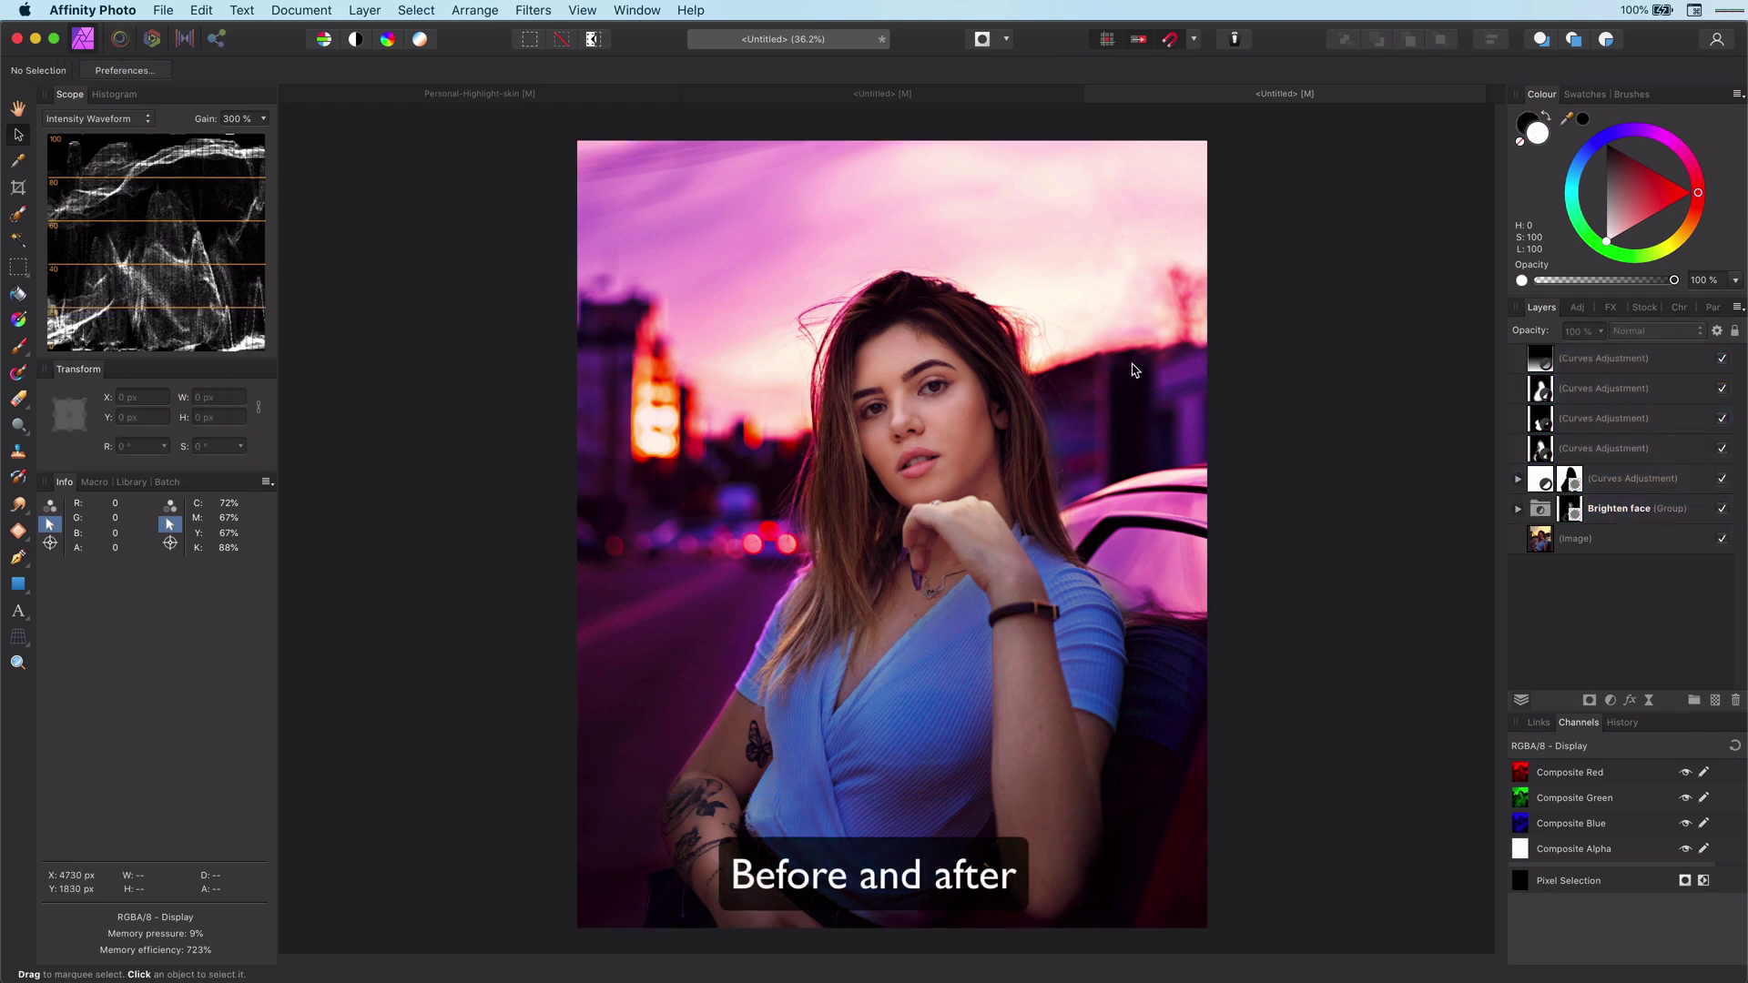
Hide the background Curves adjustment and toggle the Brighten face group to examine its effect on the face.
click(1722, 479)
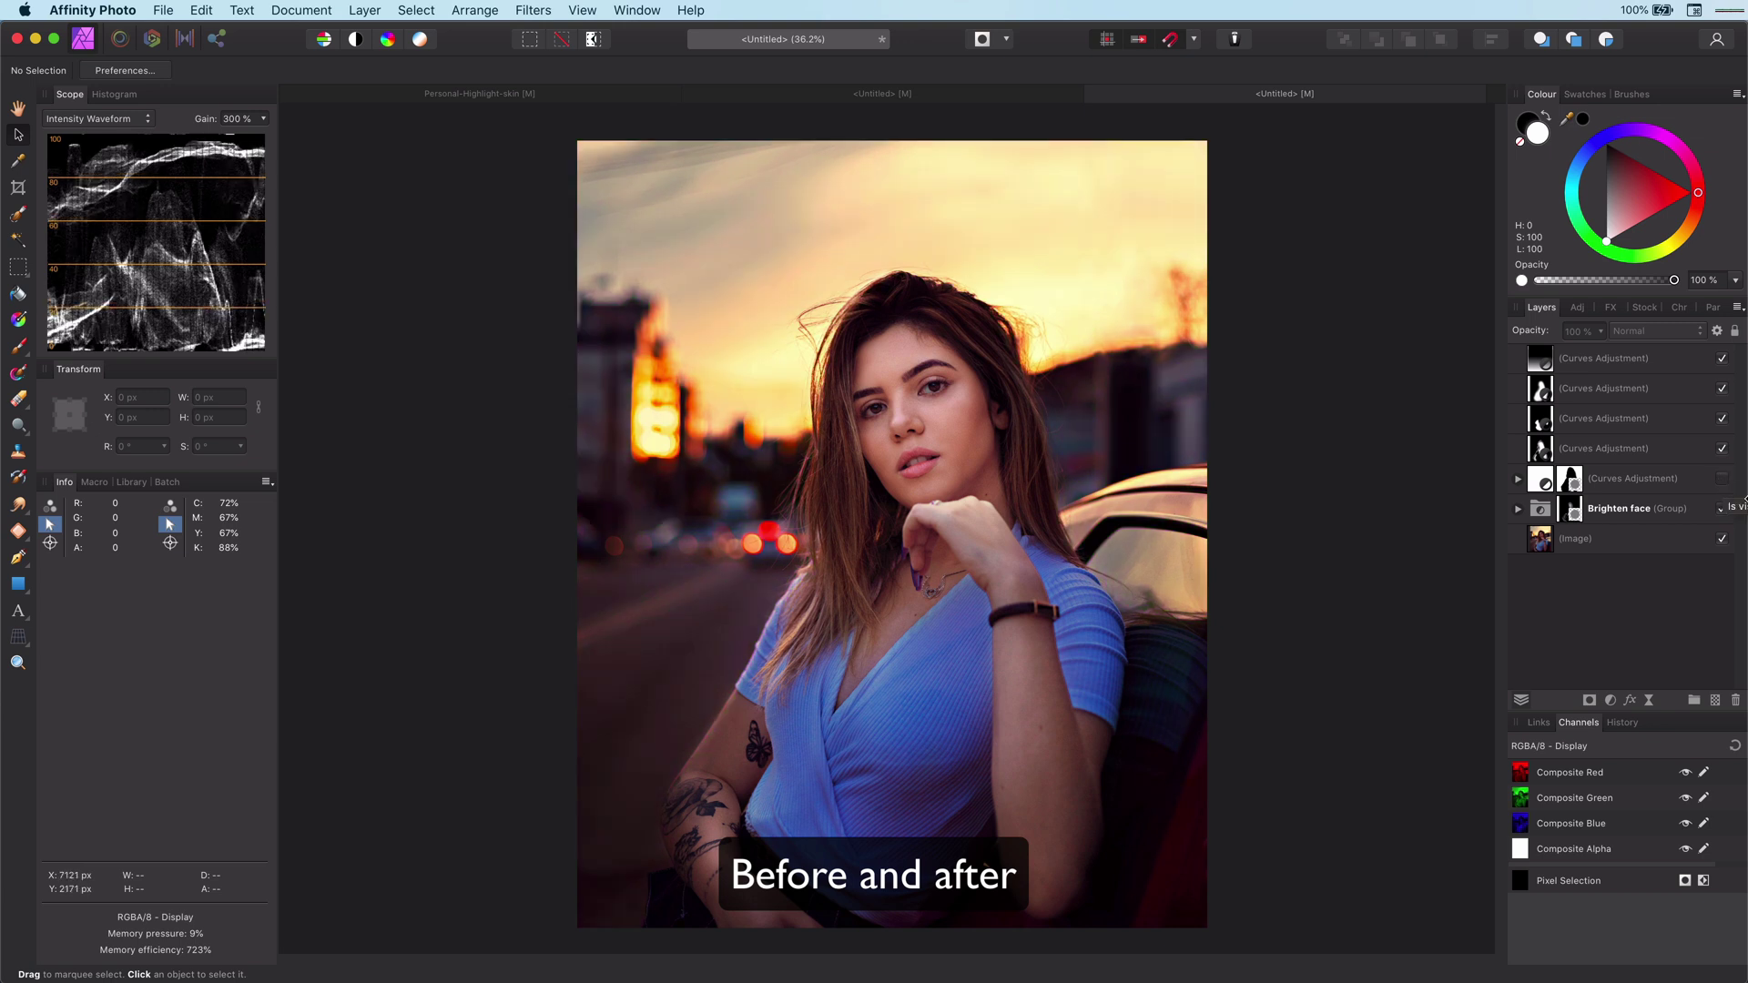
click(1722, 510)
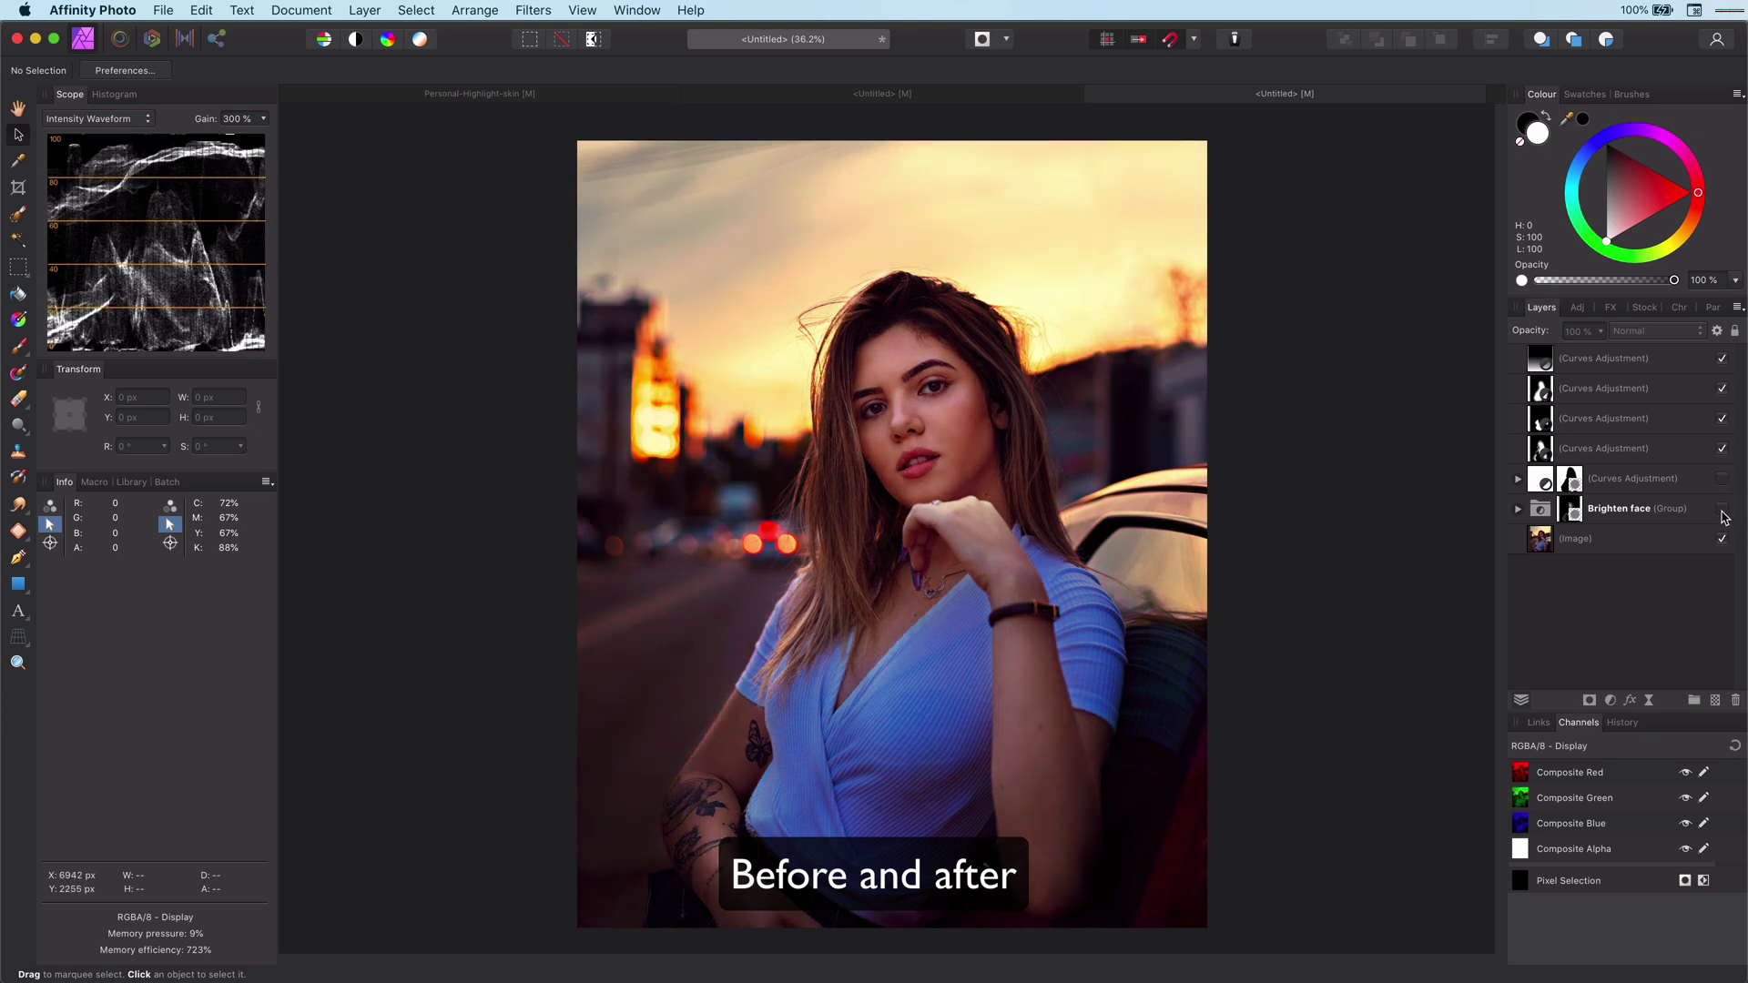
click(1722, 512)
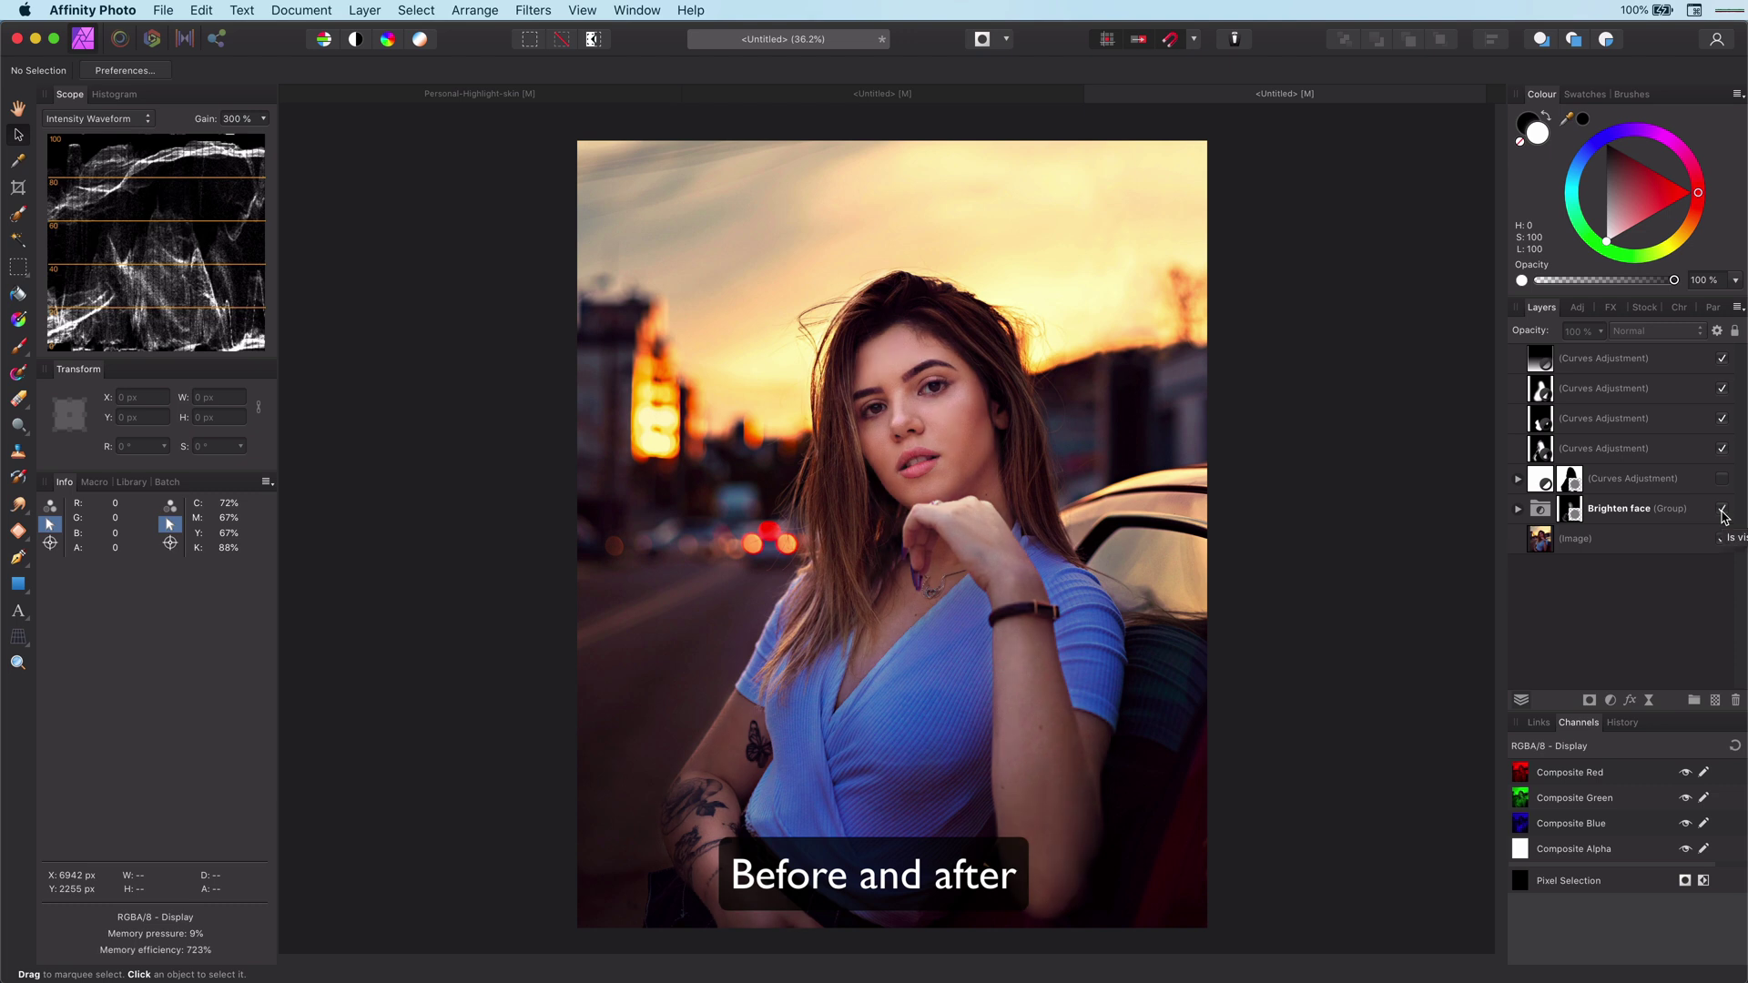
click(1721, 509)
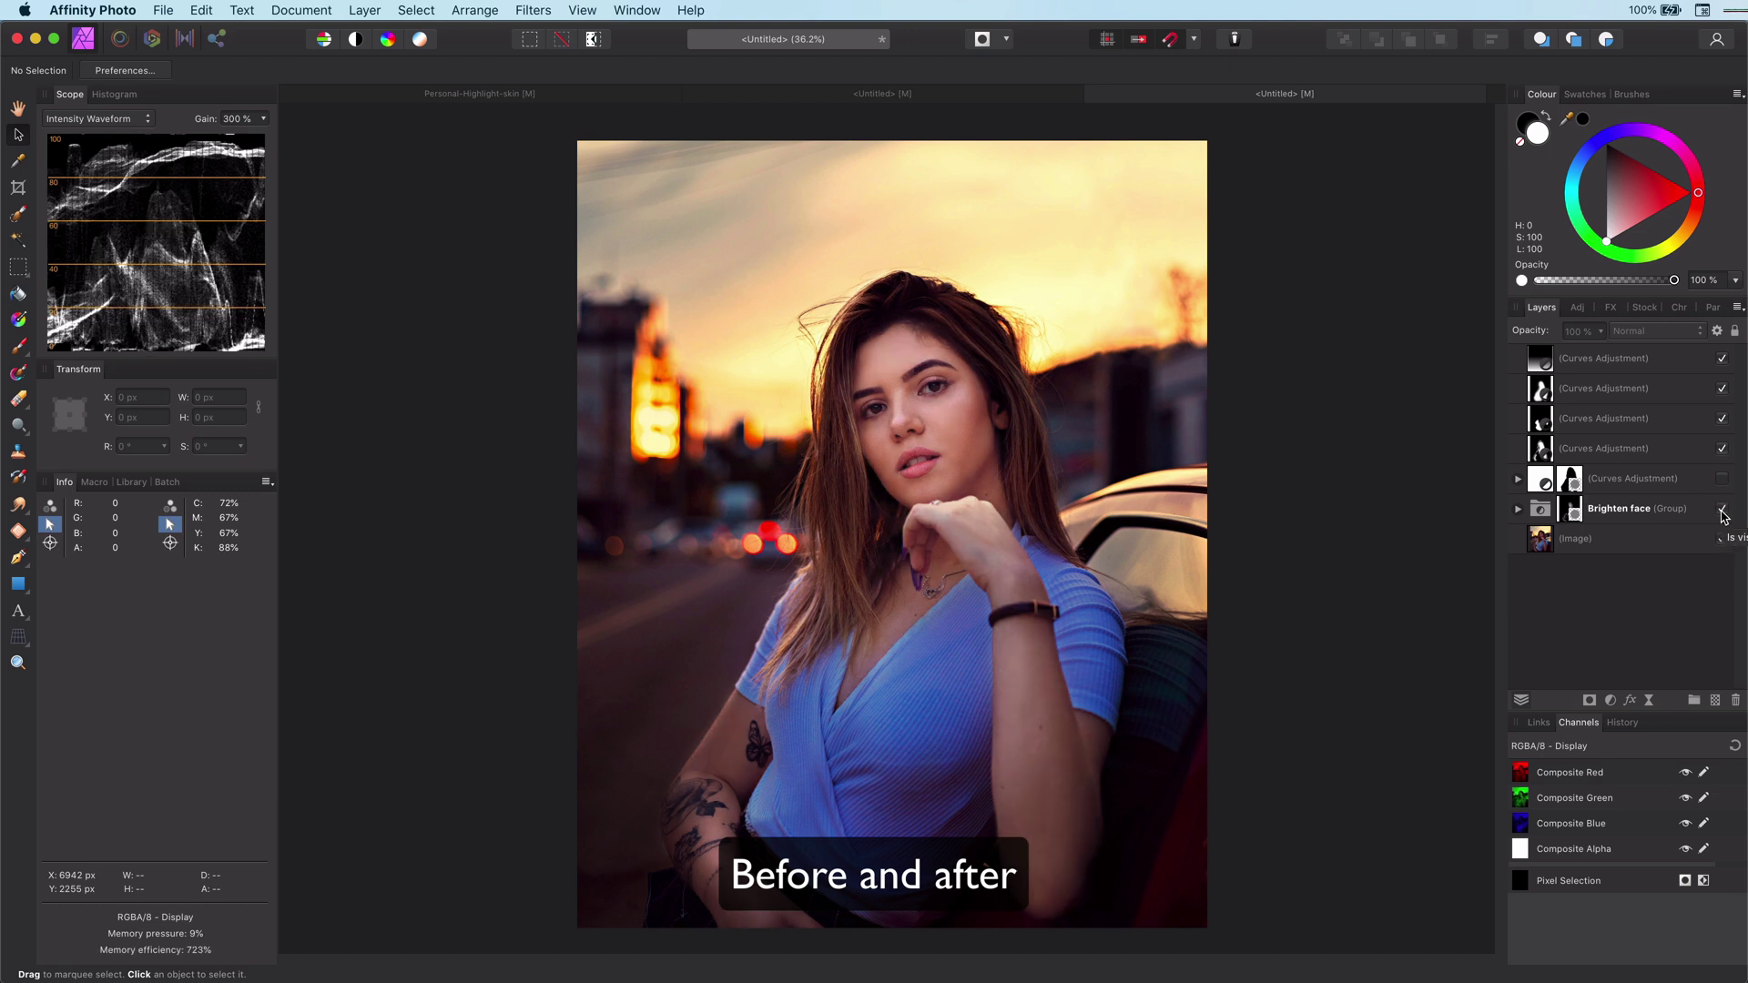
Select the four upper Curves adjustments and toggle their visibility to compare the shirt and brightness edits without the background cast.
click(1650, 448)
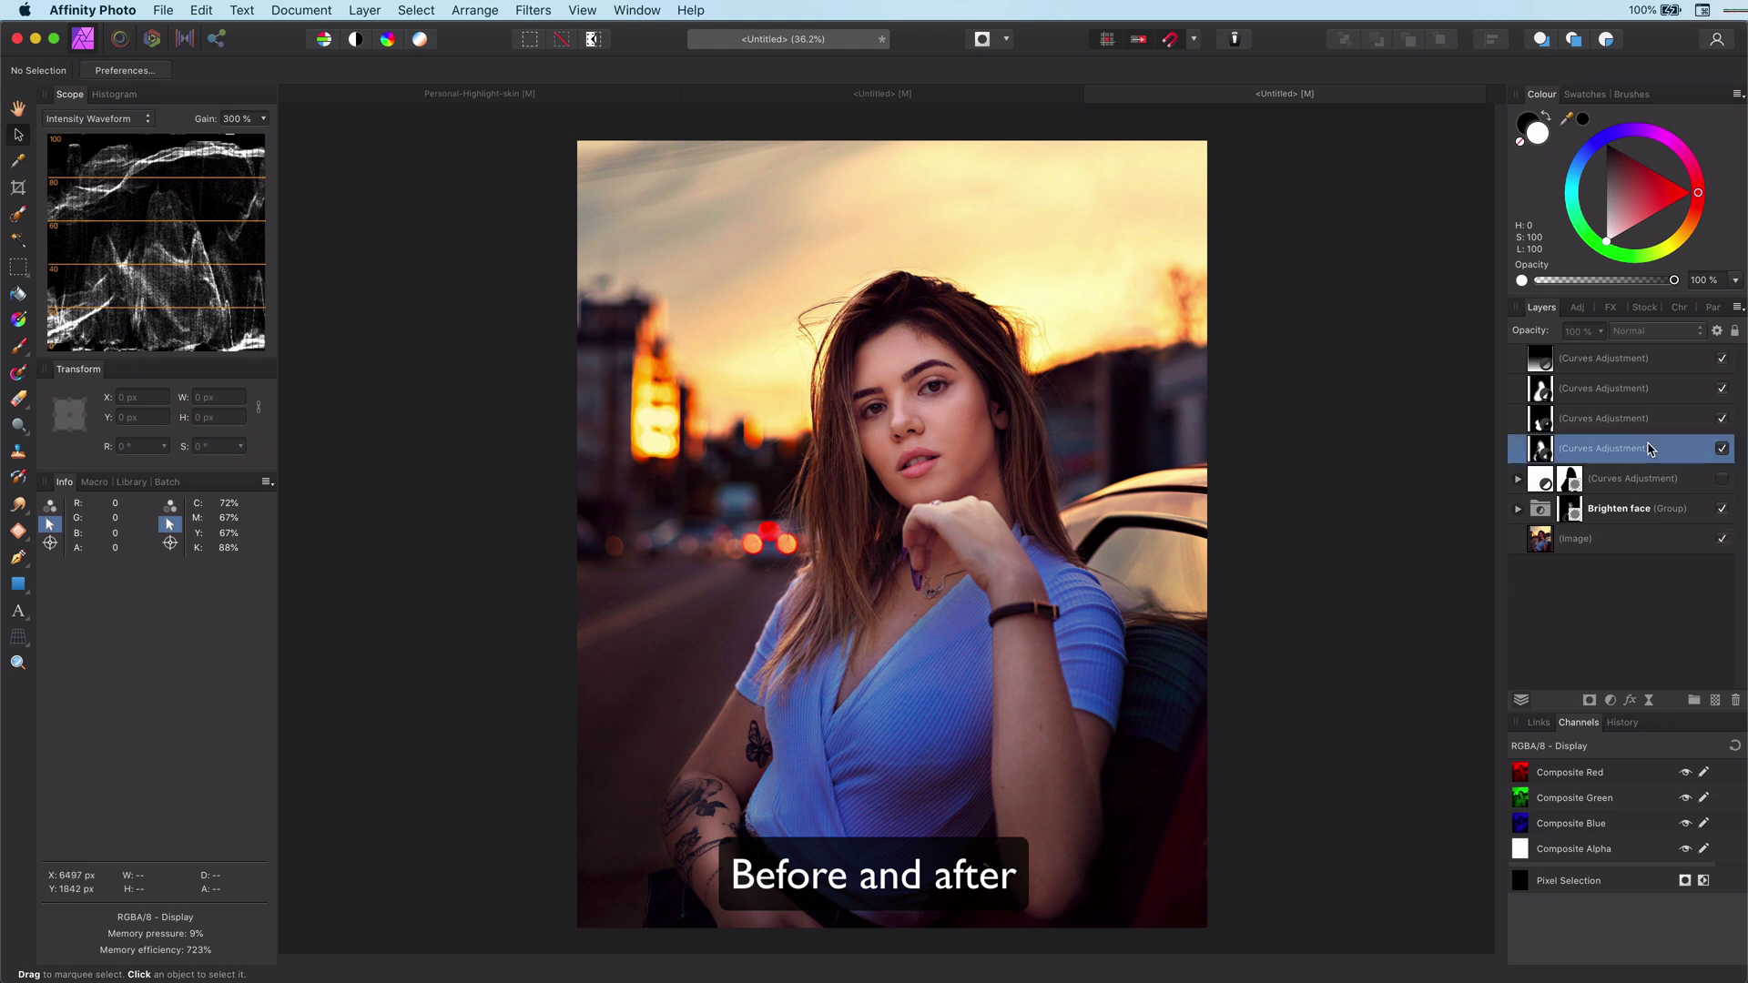
shift+click(1641, 364)
click(1721, 359)
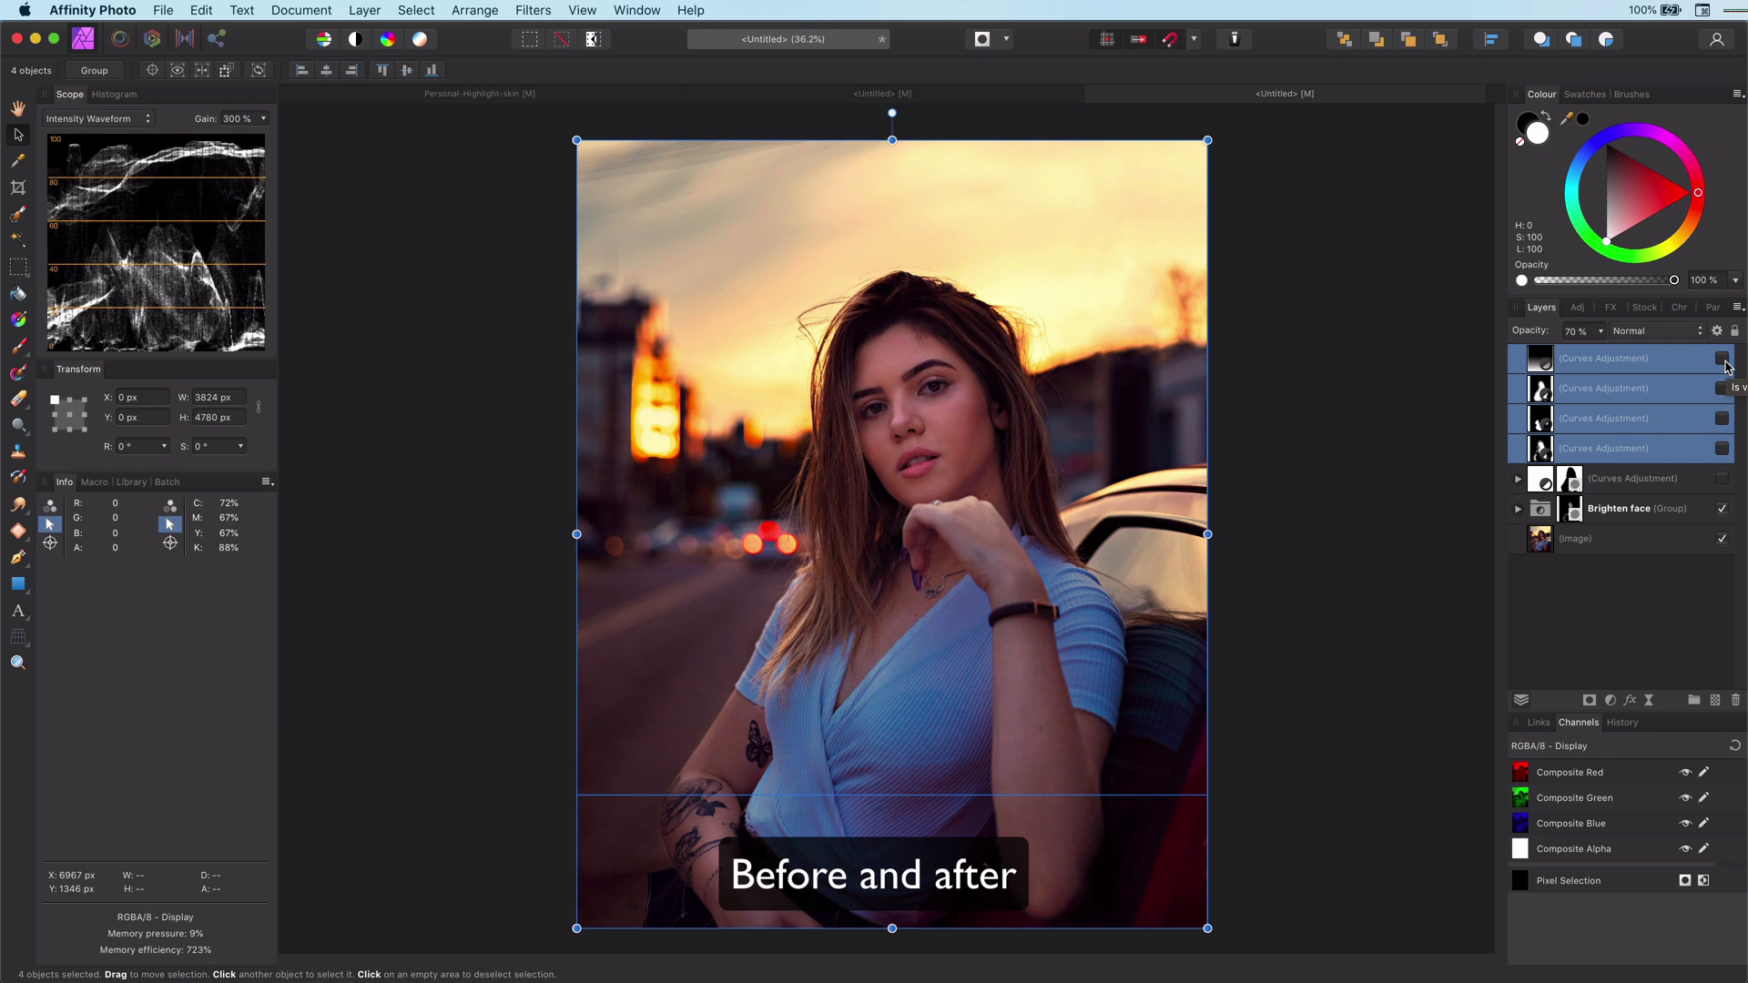
click(1722, 359)
click(1723, 361)
click(1722, 360)
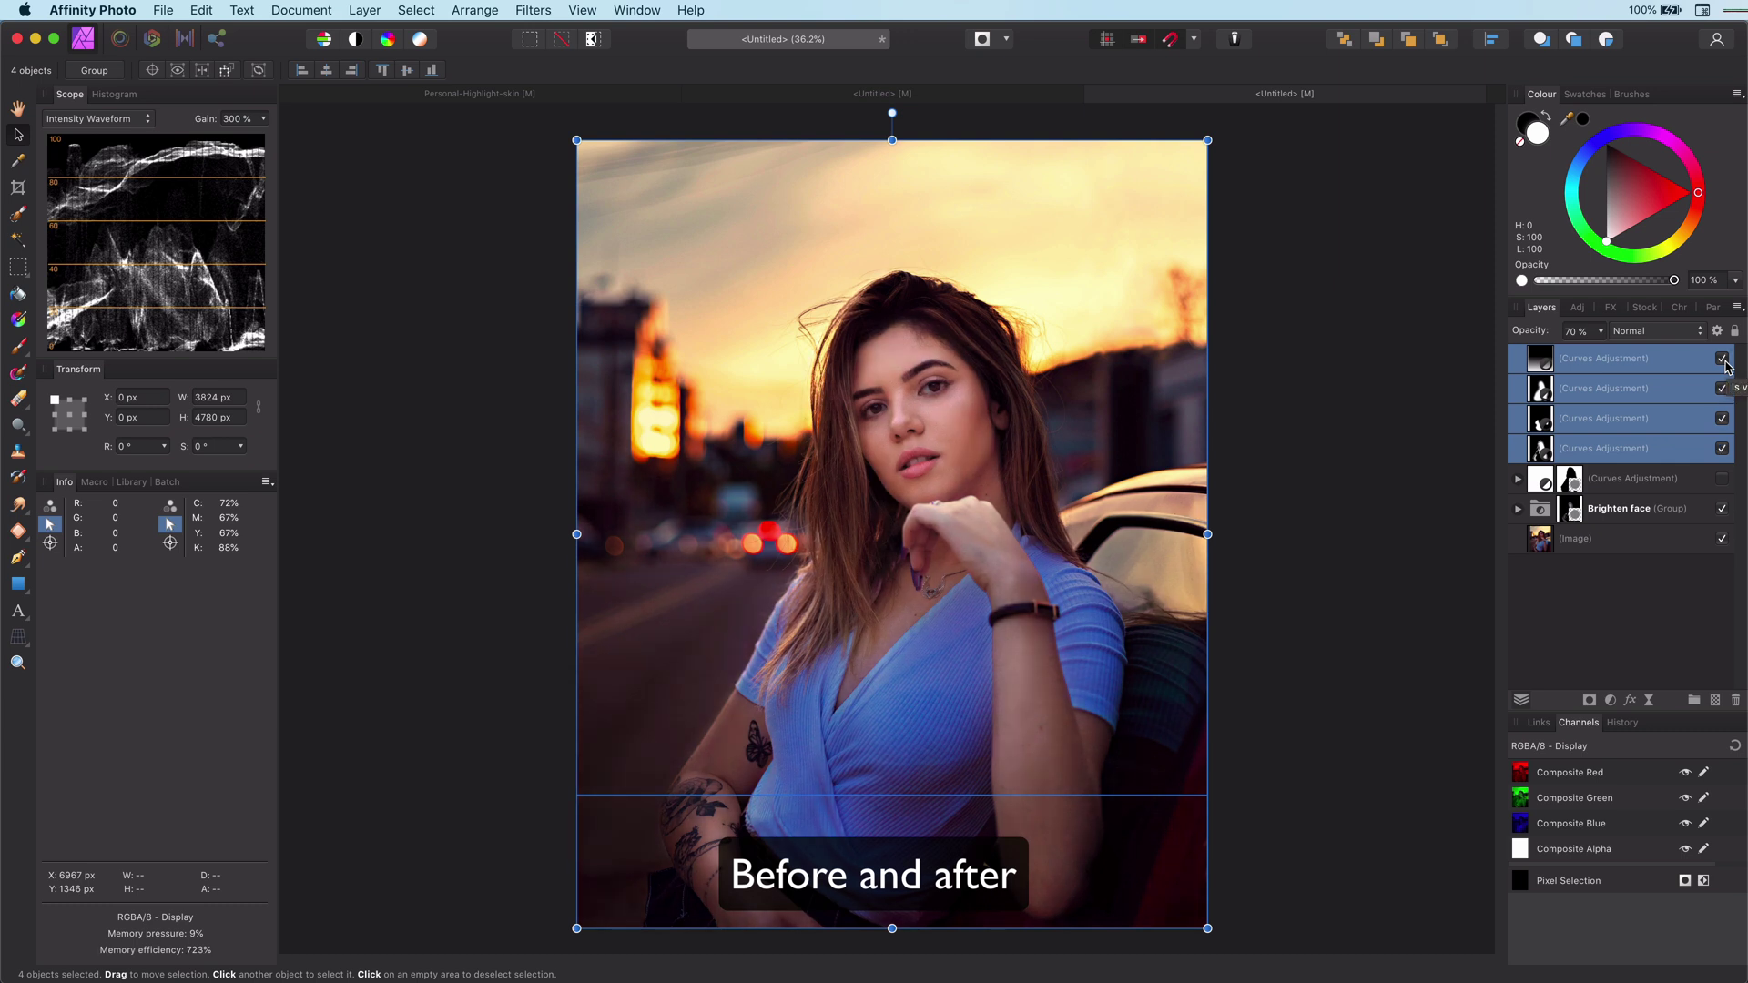
click(1722, 359)
click(1722, 359)
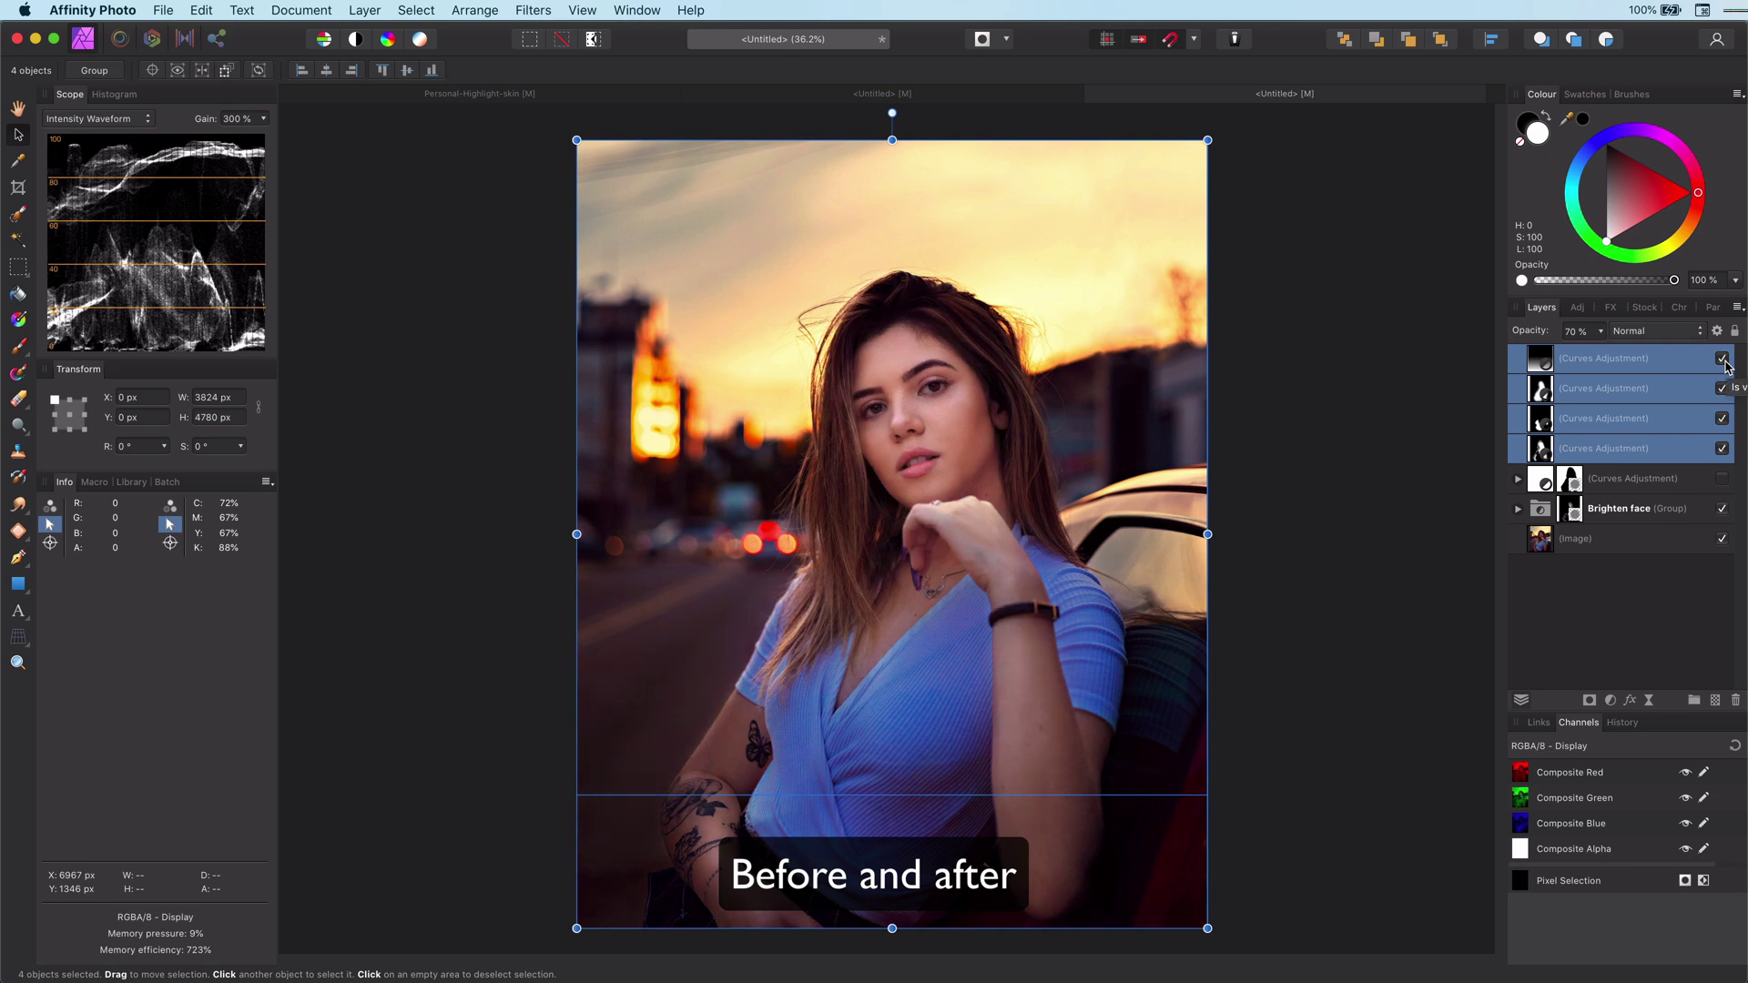